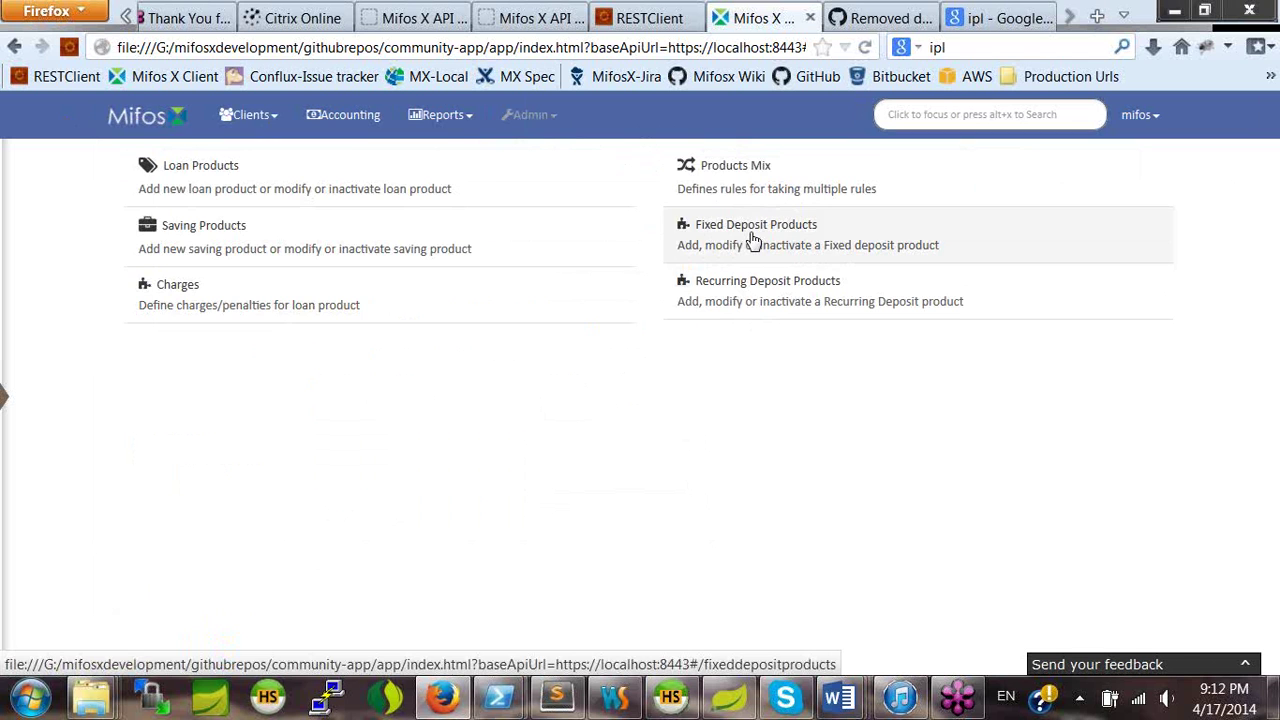
Open the fixed deposit products list and start creating a new fixed deposit product.
left_click(754, 240)
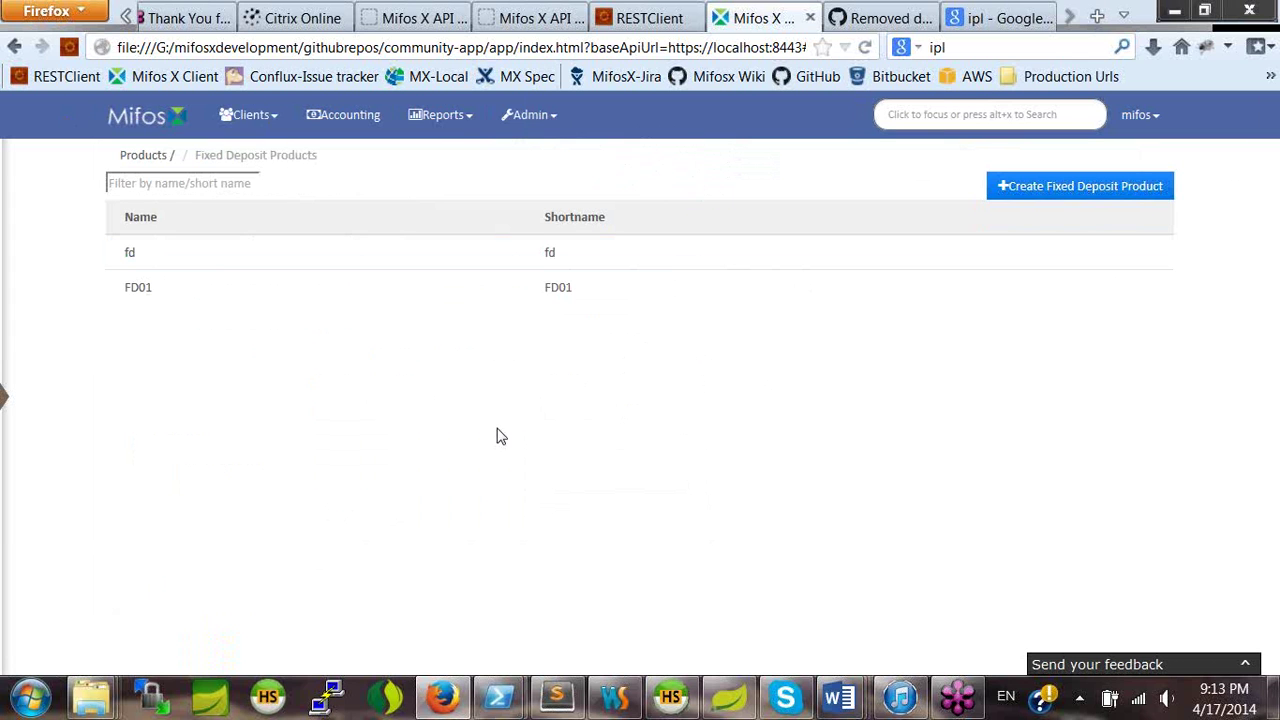
left_click(1085, 190)
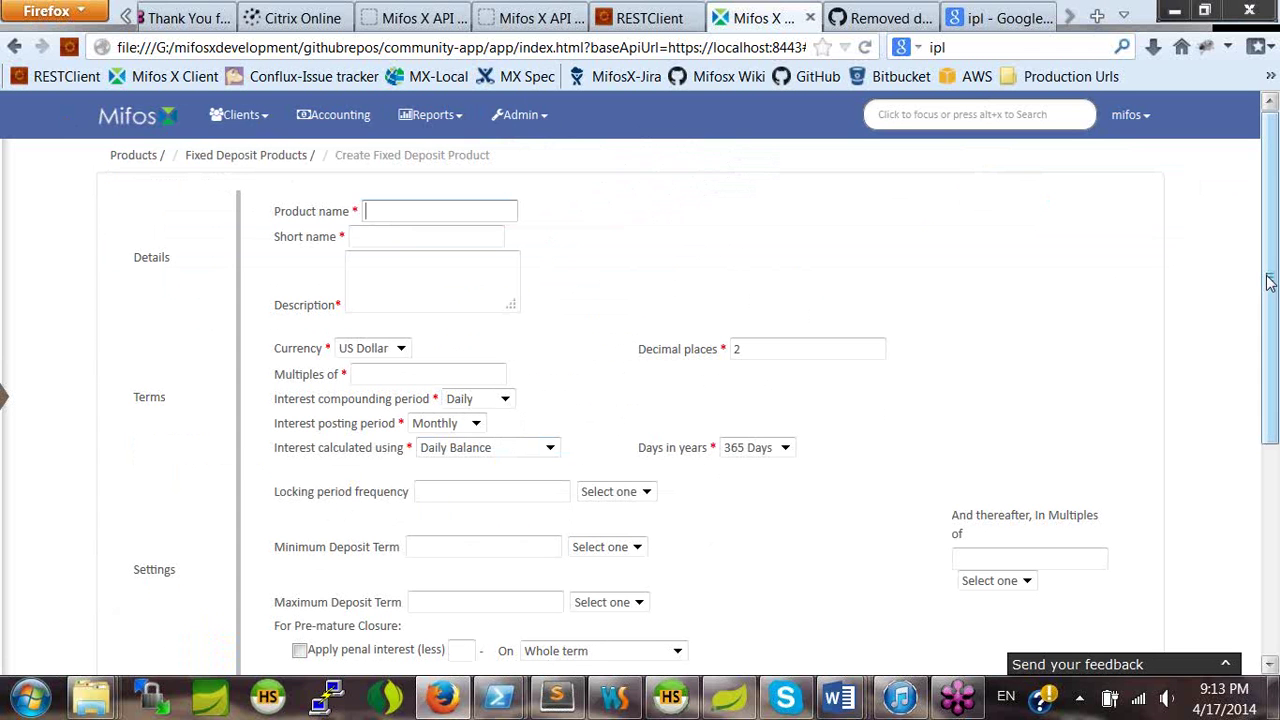
scroll(1104, 240, "down", 4)
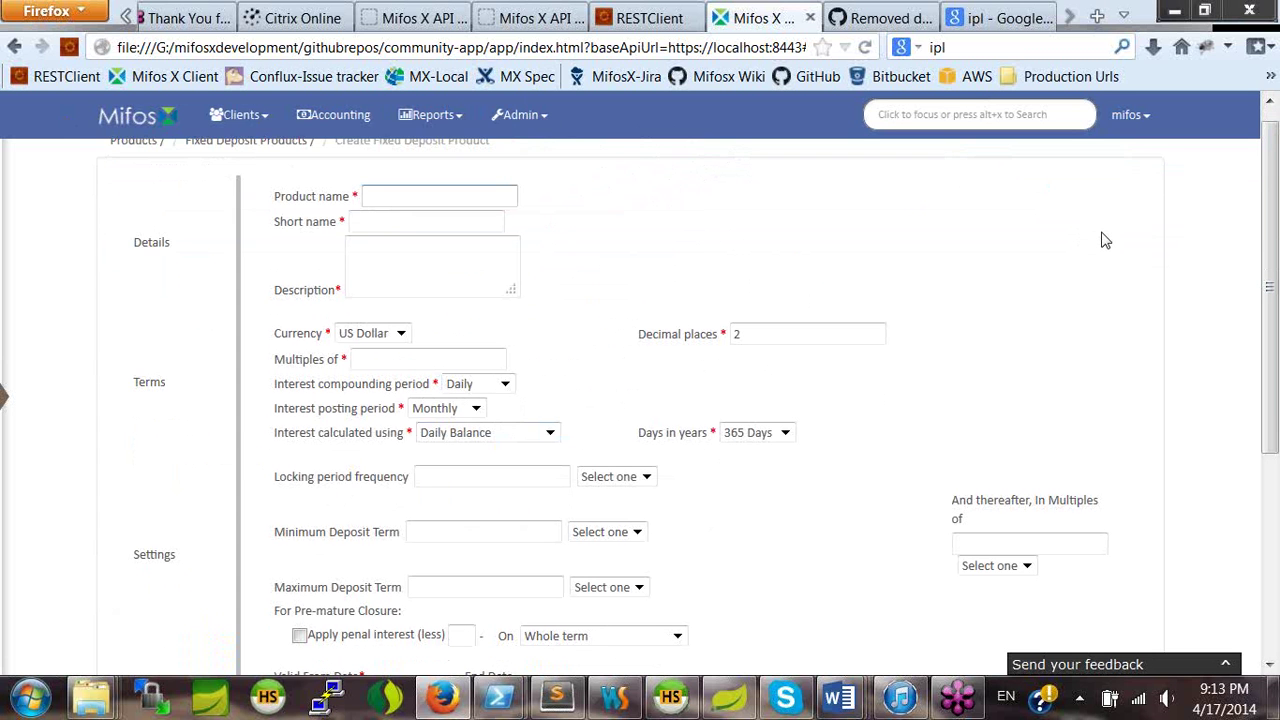
scroll(935, 245, "up", 4)
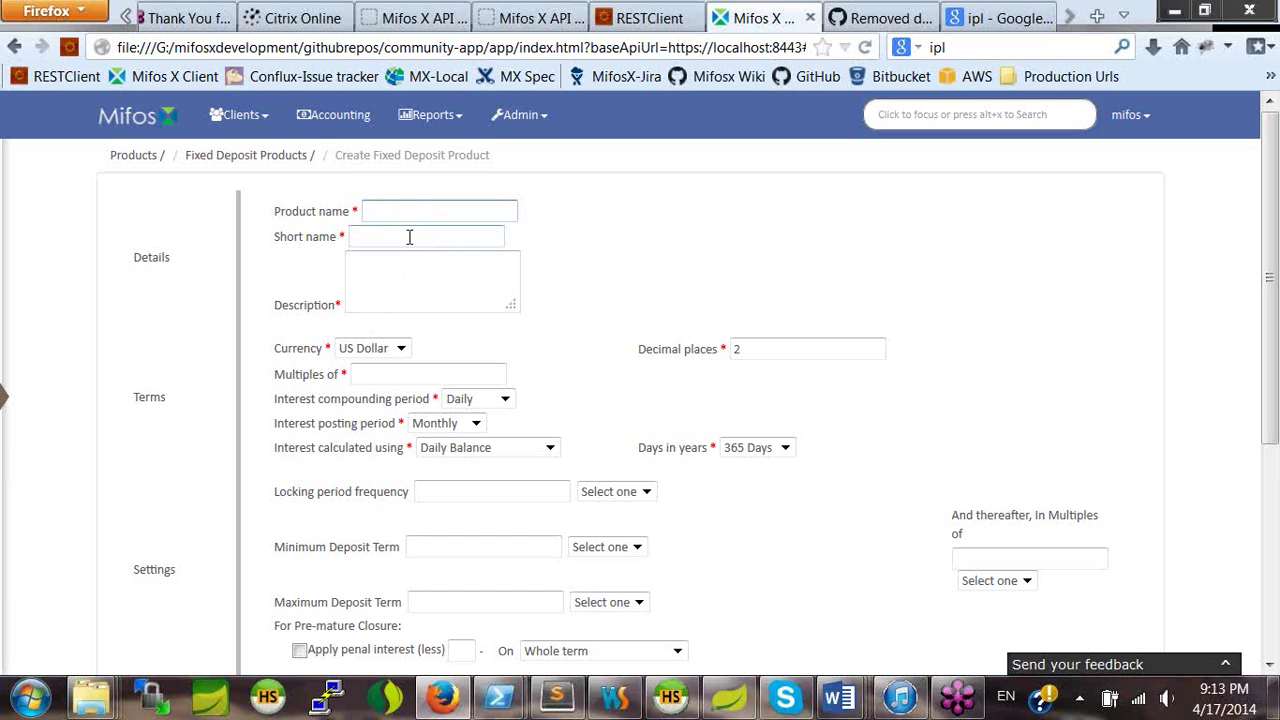
left_click(409, 236)
left_click(417, 211)
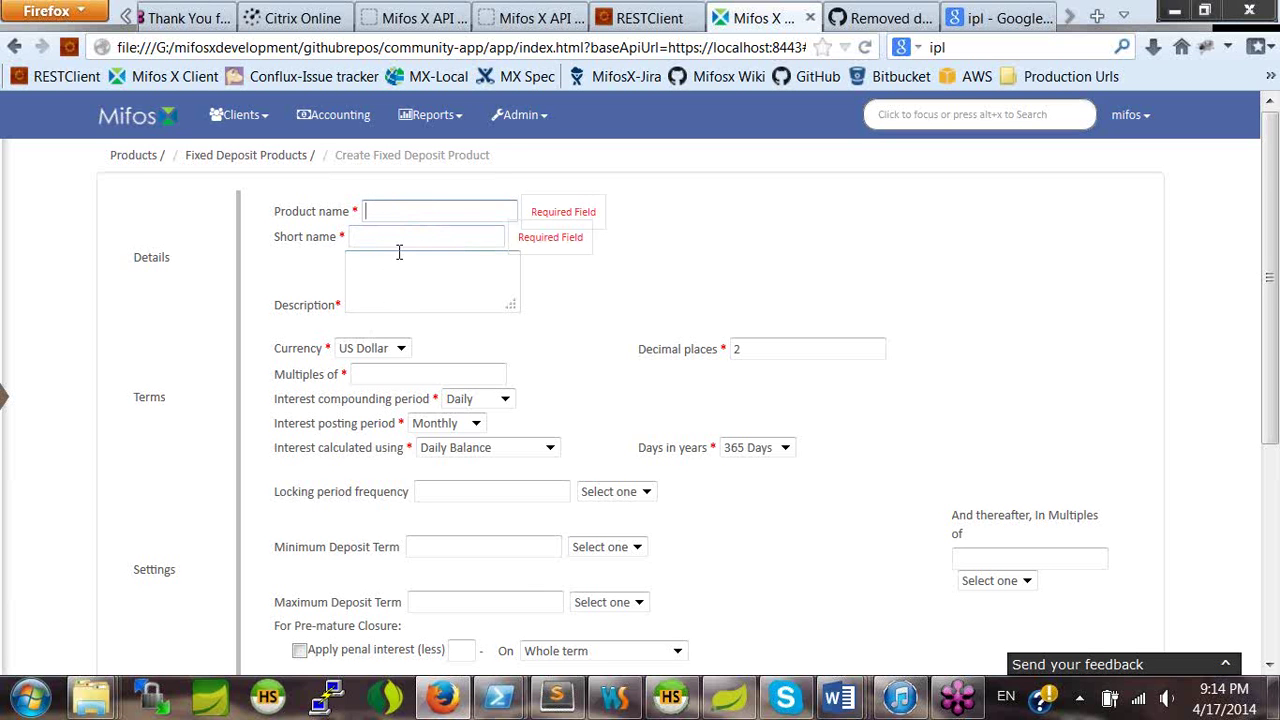
Set the interest compounding period in the product's terms to Monthly.
scroll(388, 272, "down", 2)
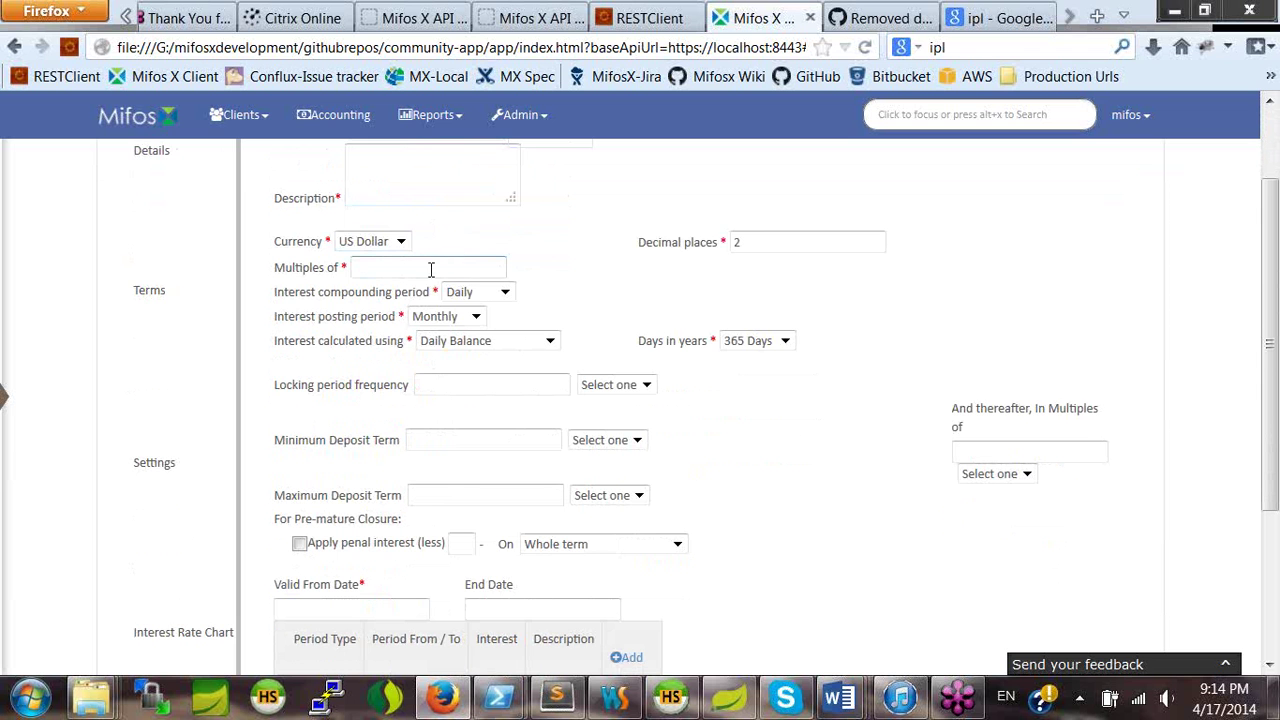
scroll(385, 263, "down", 2)
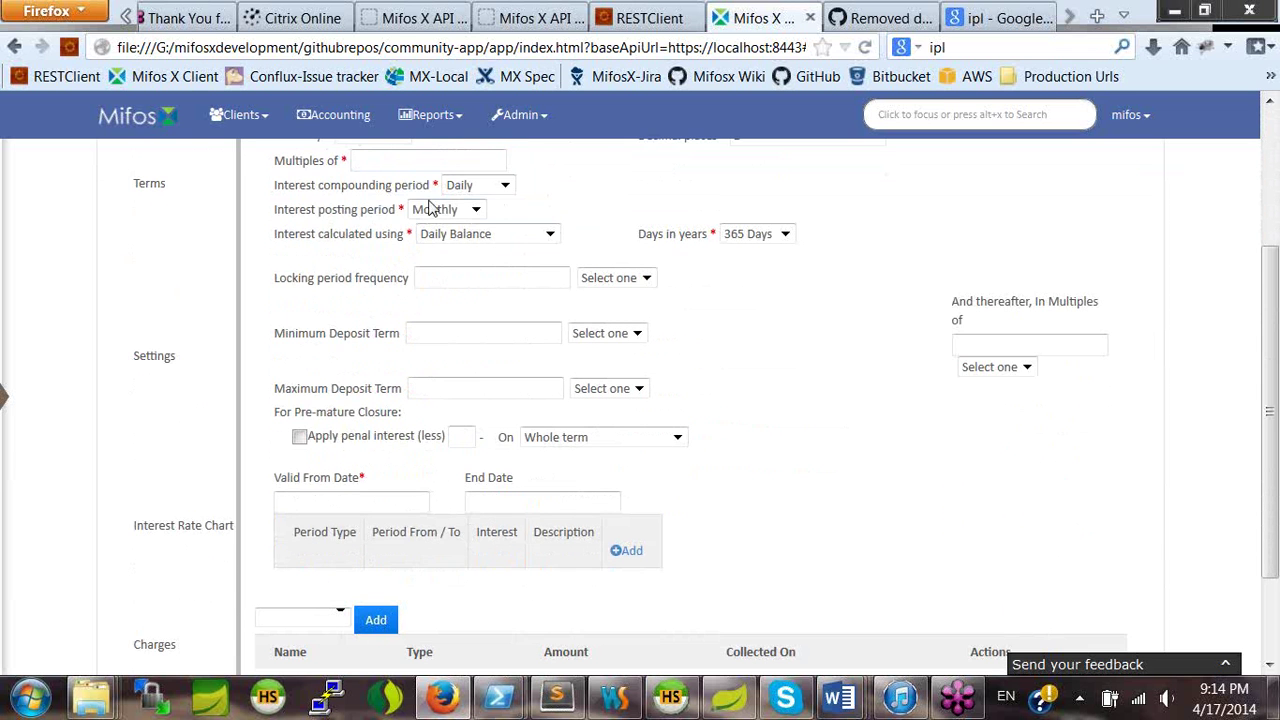
scroll(315, 304, "up", 2)
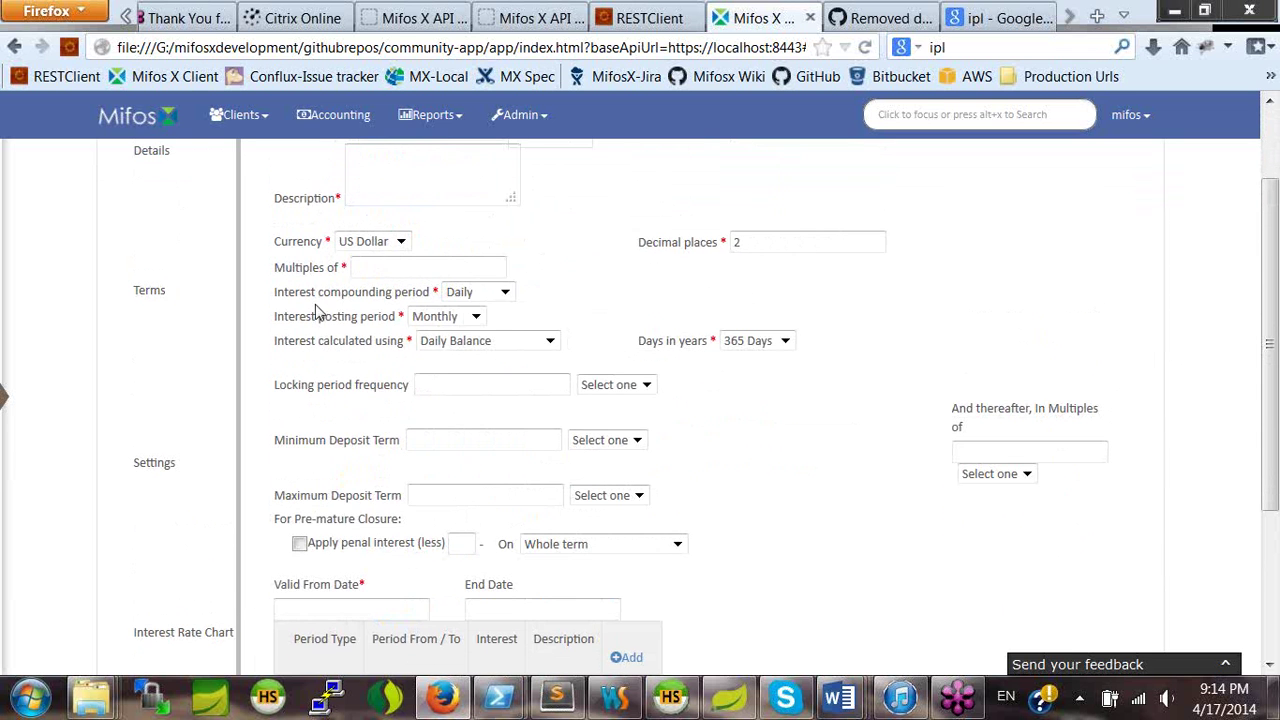
left_click(506, 293)
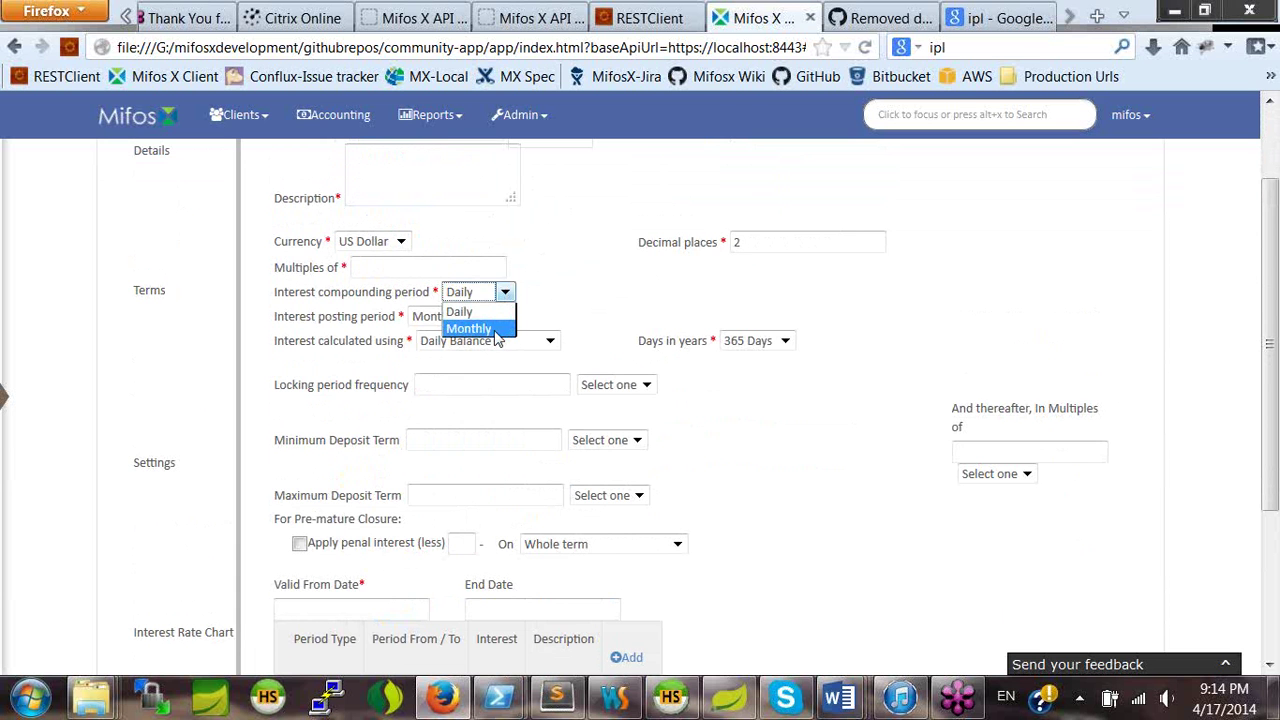
left_click(495, 329)
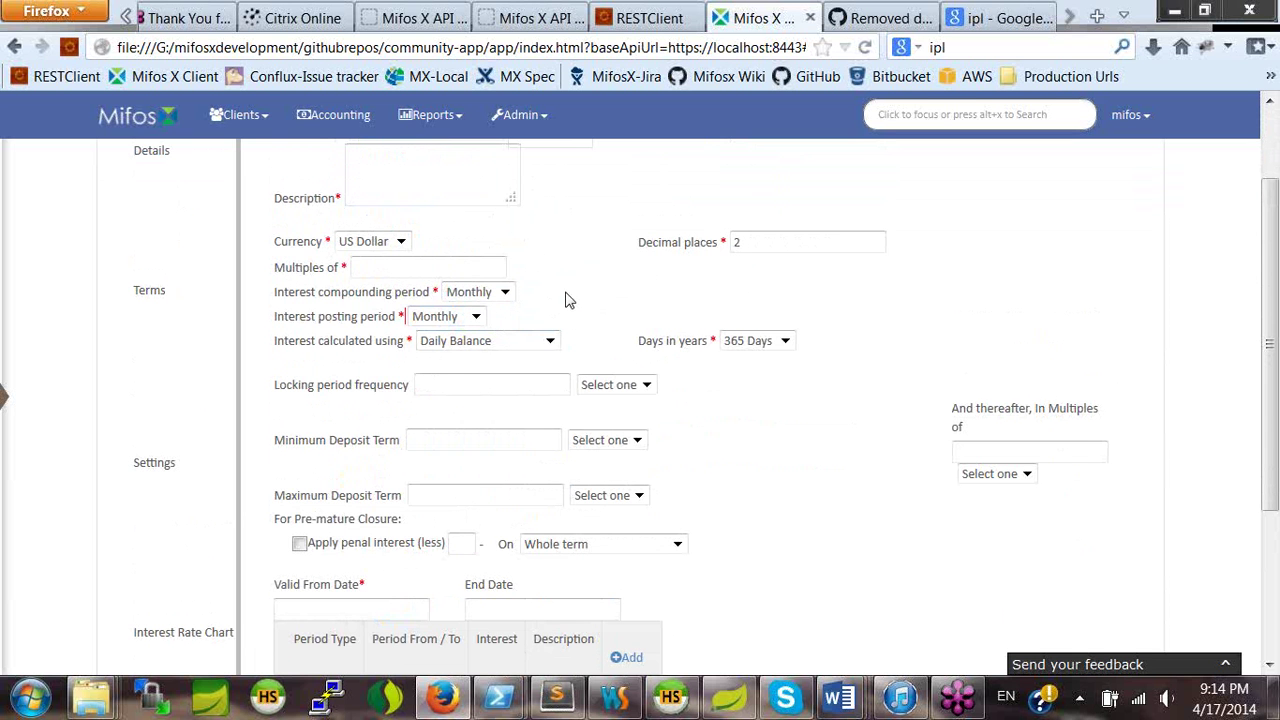
Review the choices for how interest is calculated and the time units offered for the locking period frequency.
scroll(566, 298, "down", 2)
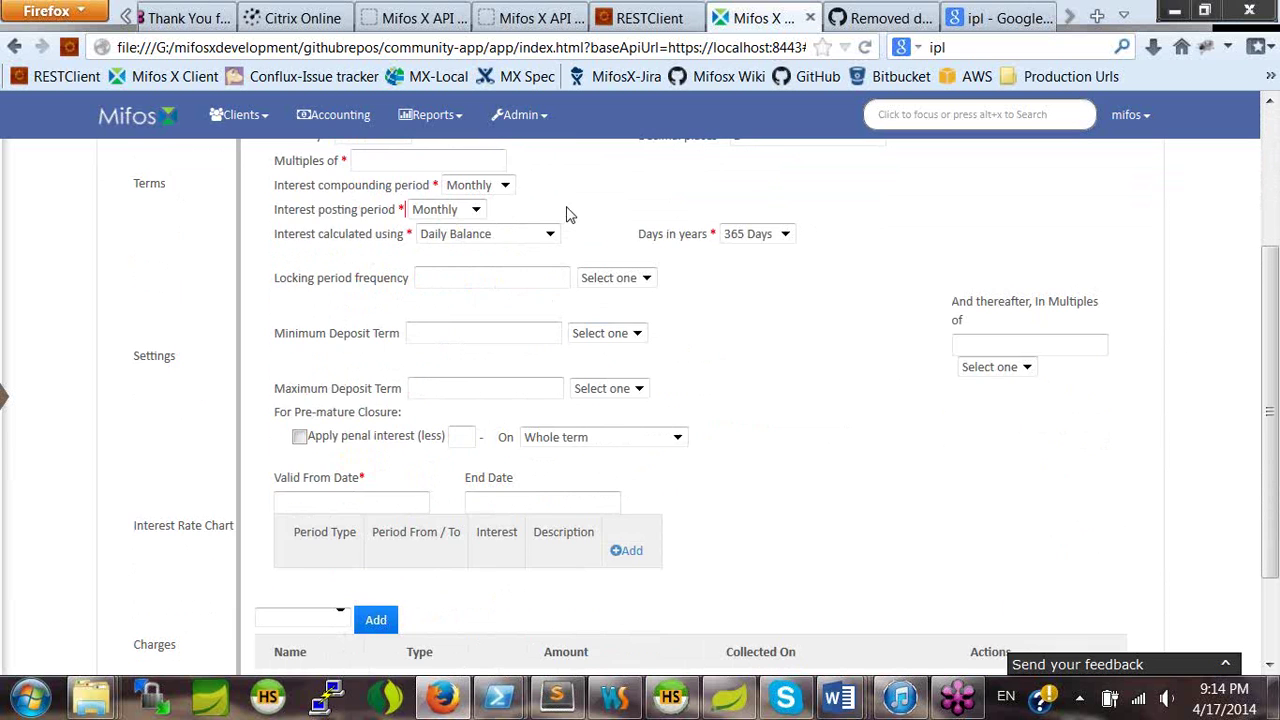
scroll(566, 215, "up", 2)
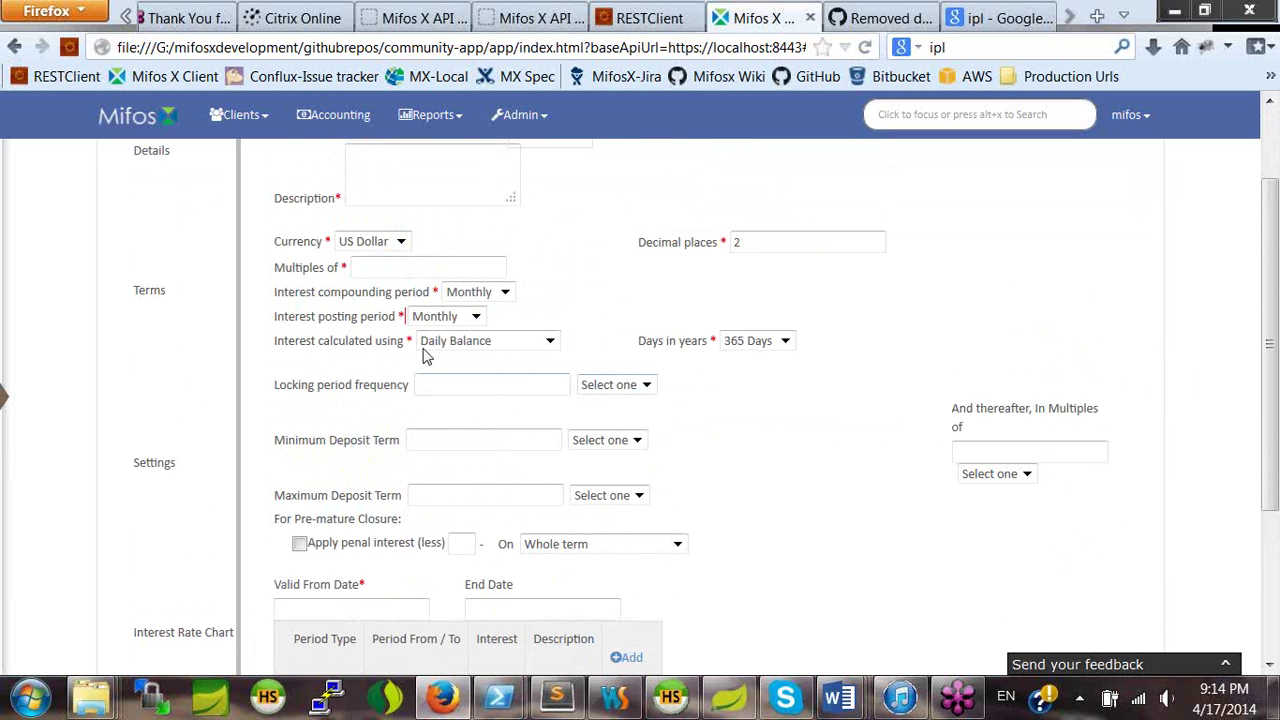
left_click(551, 343)
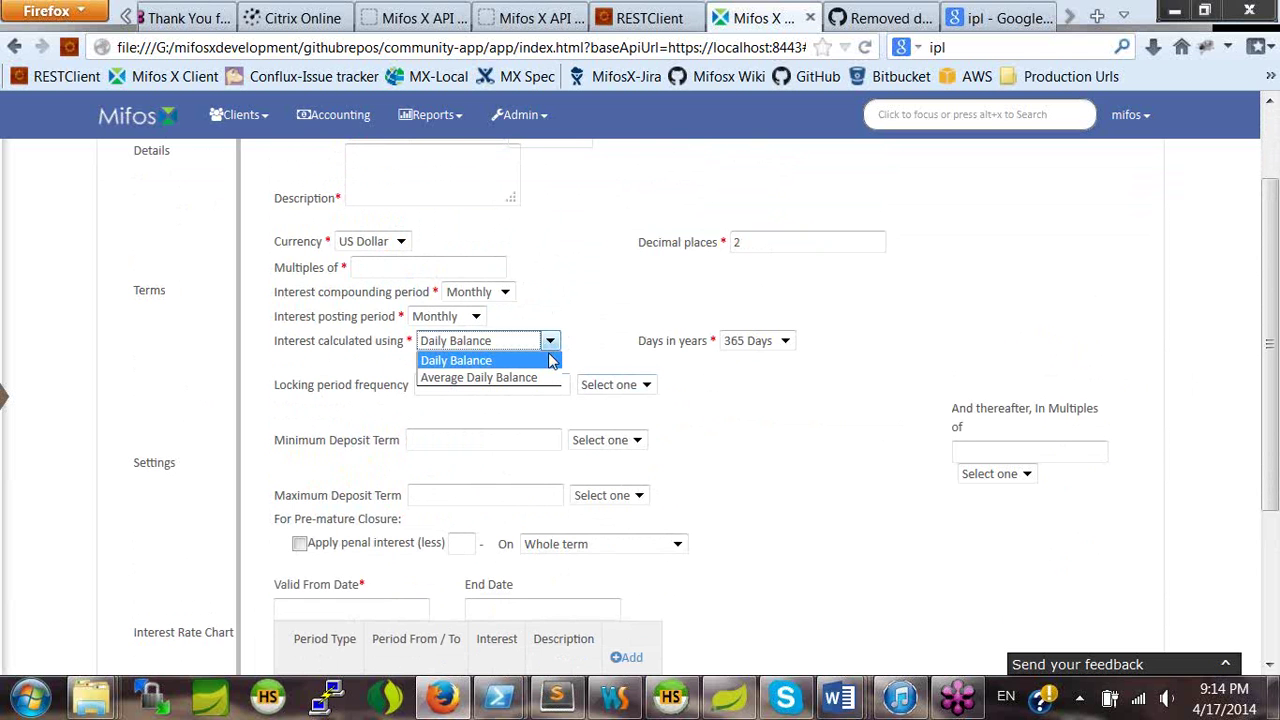
left_click(588, 352)
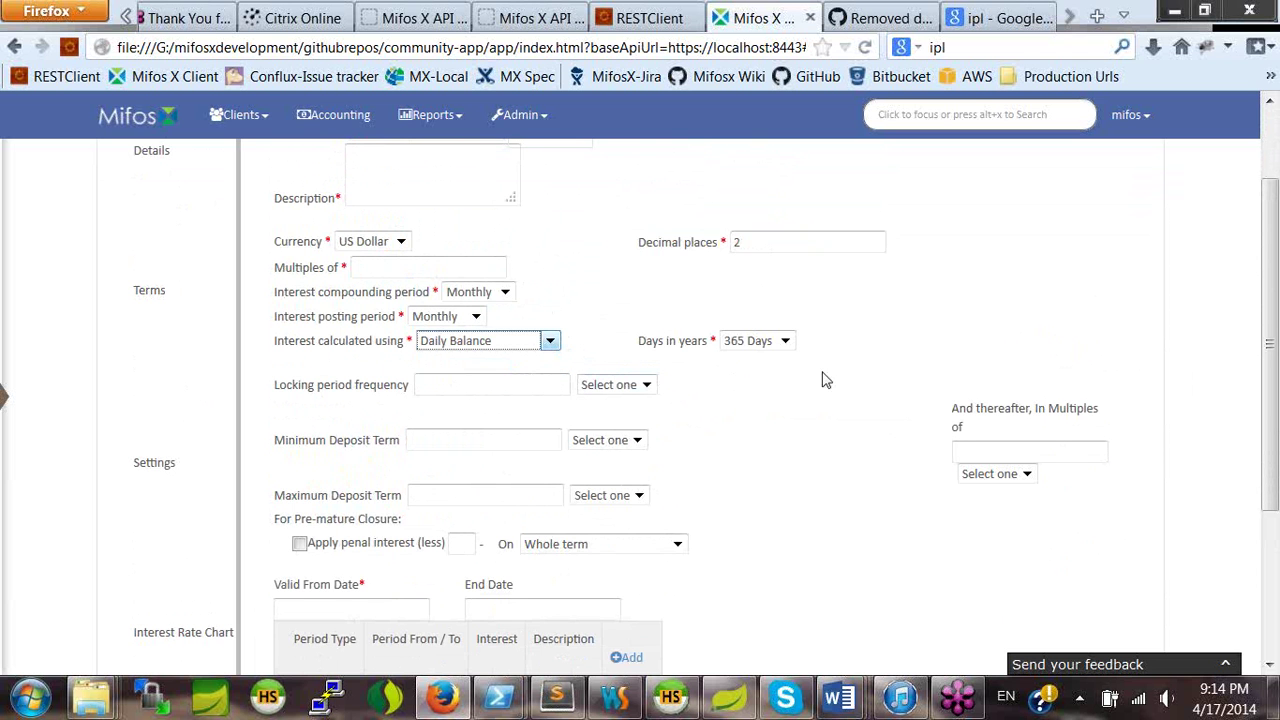
scroll(777, 334, "down", 2)
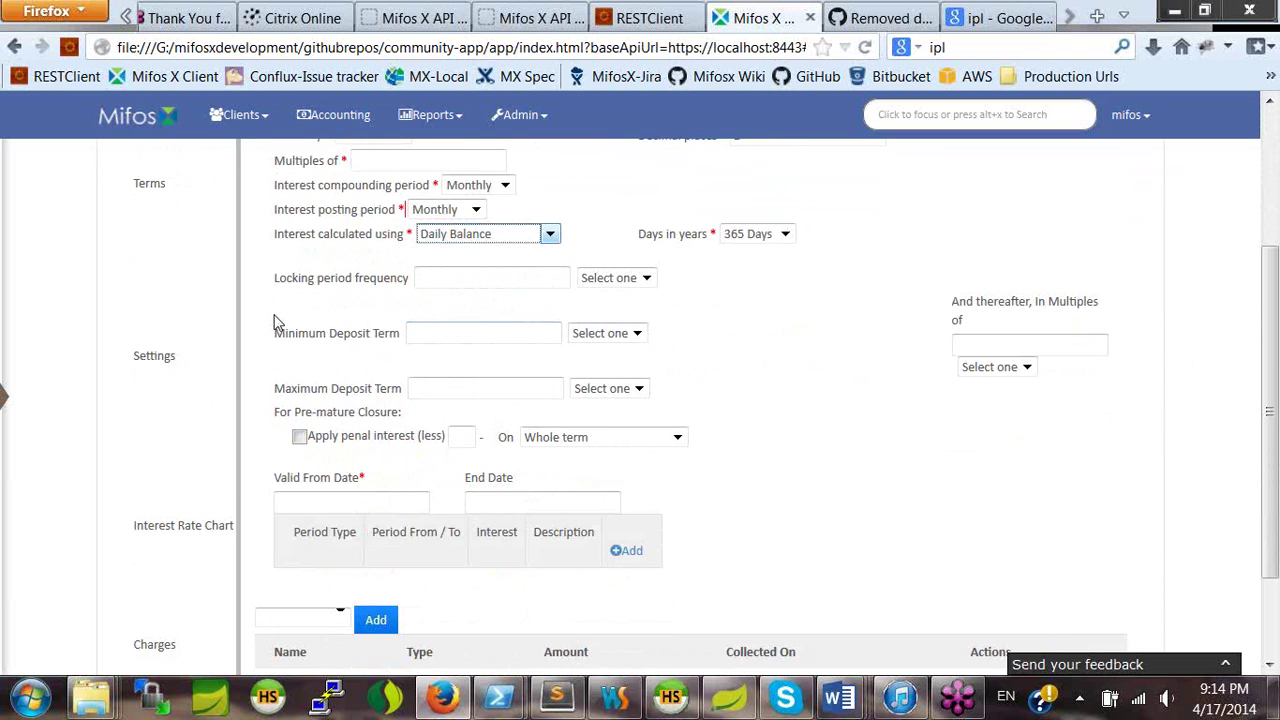
left_click(471, 280)
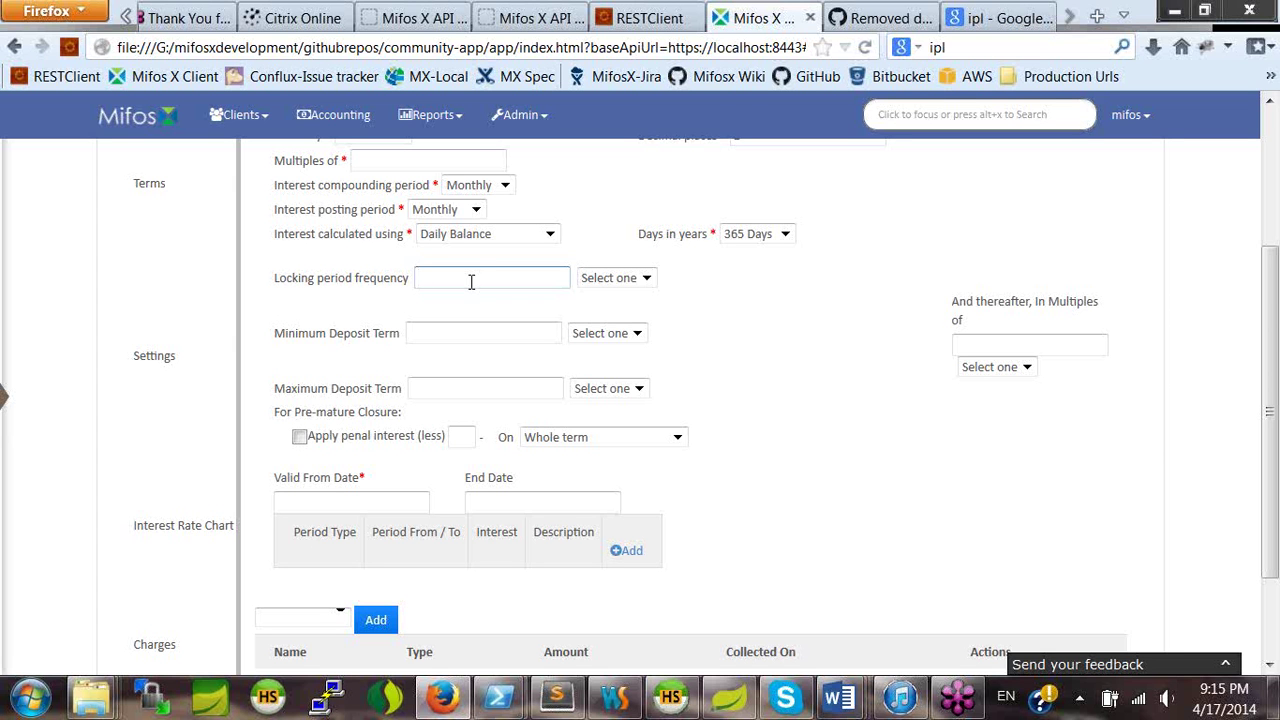
left_click(645, 279)
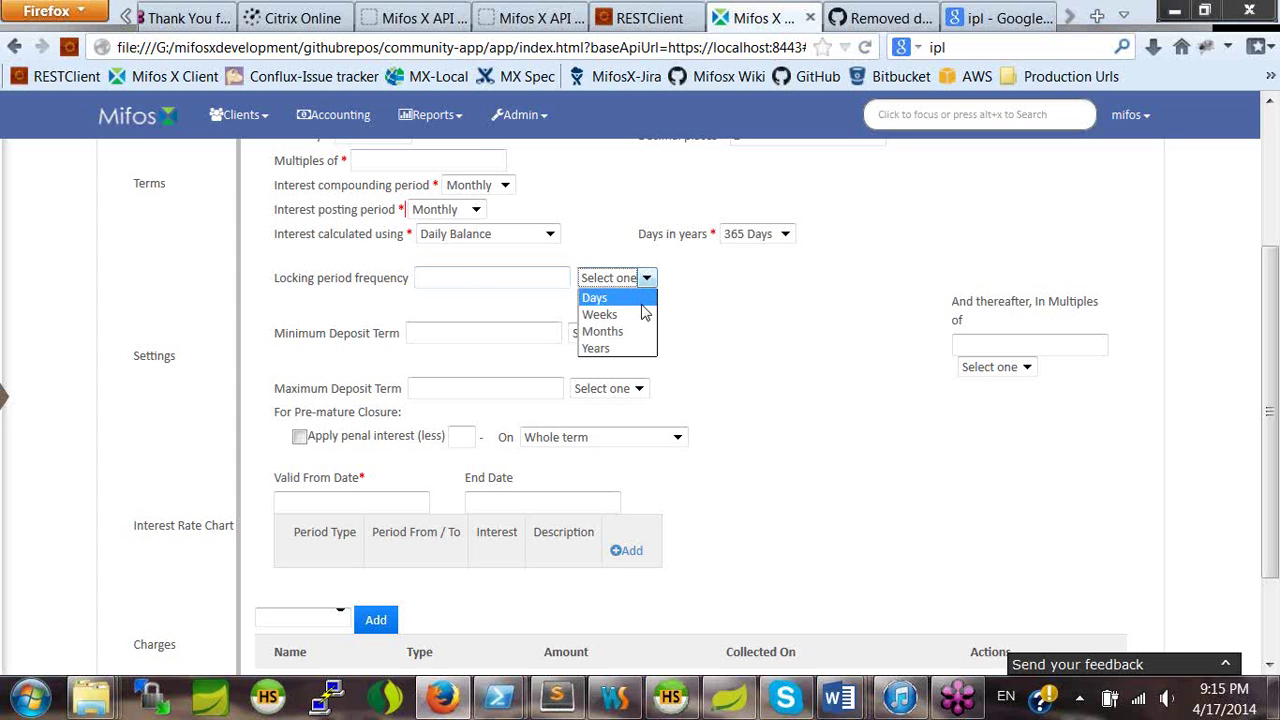
left_click(729, 294)
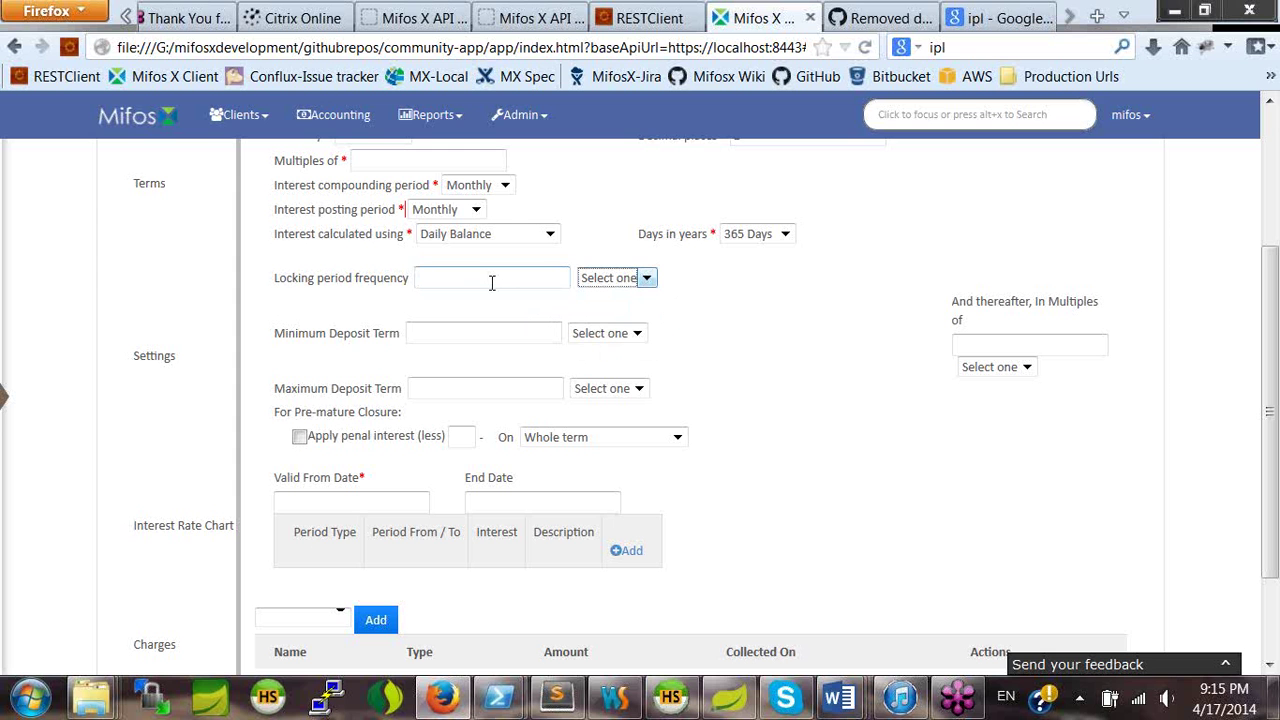
left_click(380, 322)
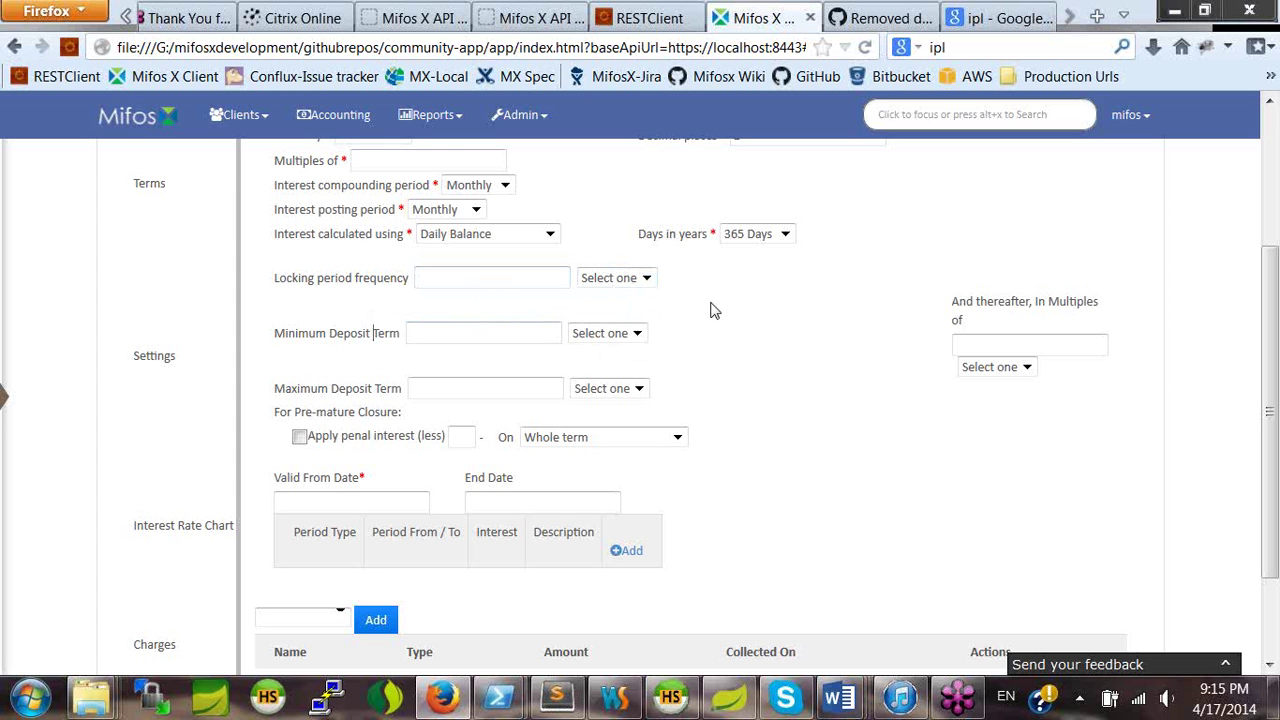
Set the minimum deposit term to 6 Months.
scroll(710, 310, "down", 2)
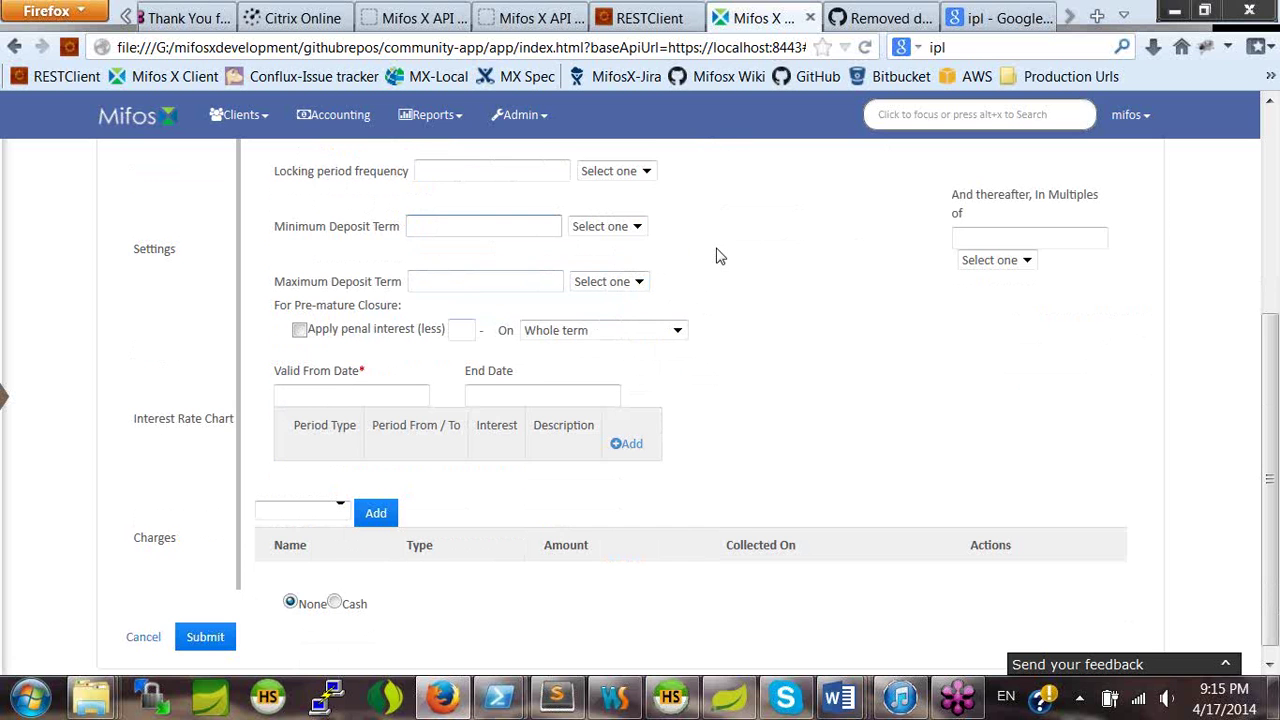
scroll(716, 257, "up", 2)
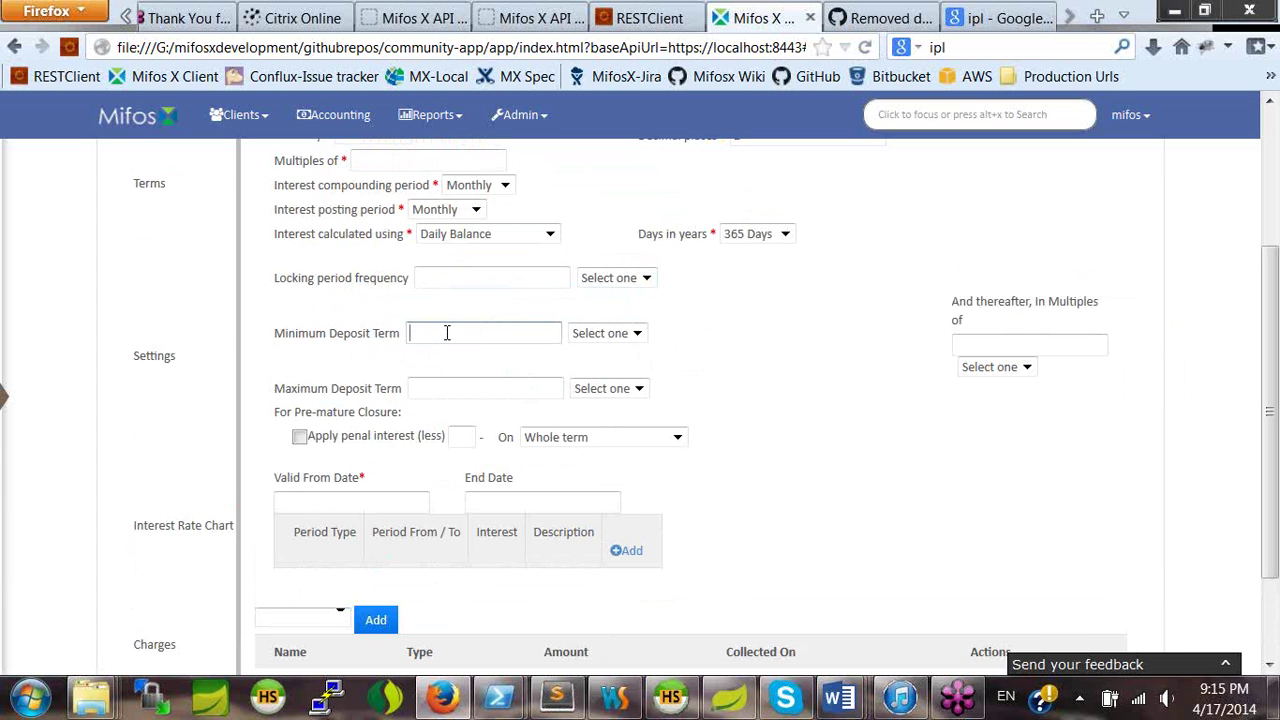
type("6")
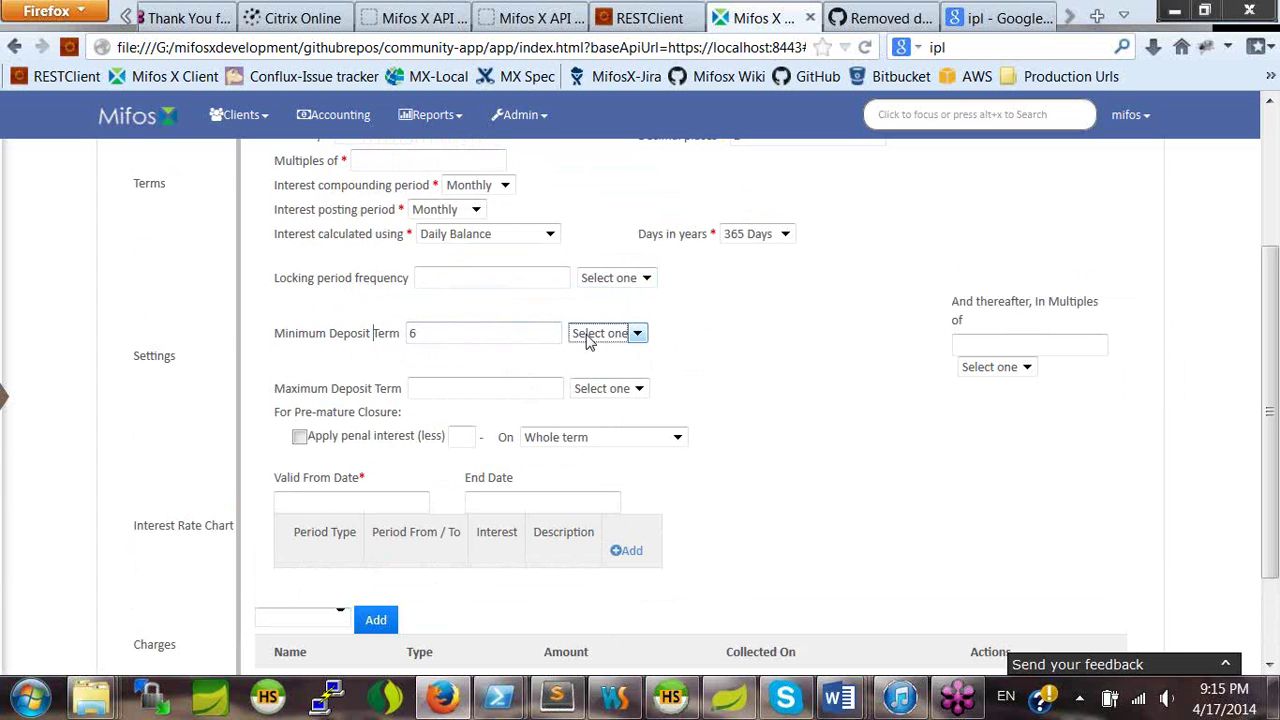
left_click(600, 333)
left_click(600, 383)
left_click(700, 350)
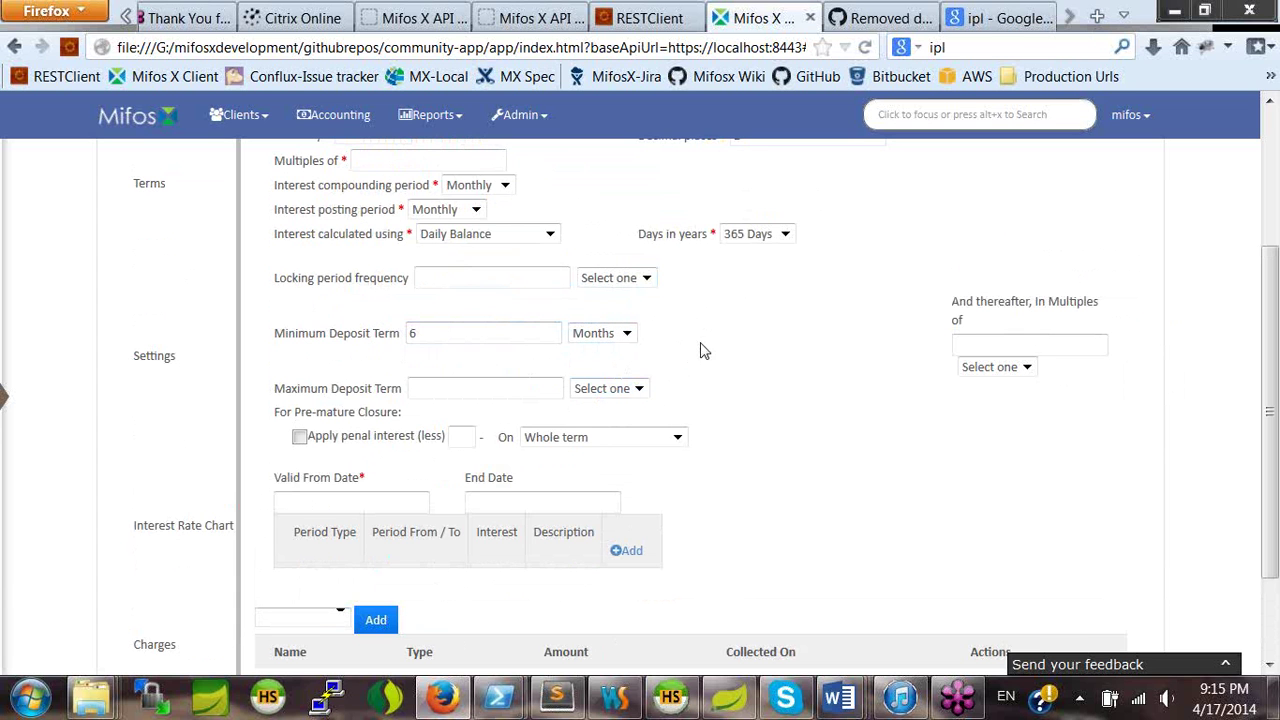
Set the maximum deposit term to 10 Years.
left_click(450, 387)
type("10")
left_click(638, 388)
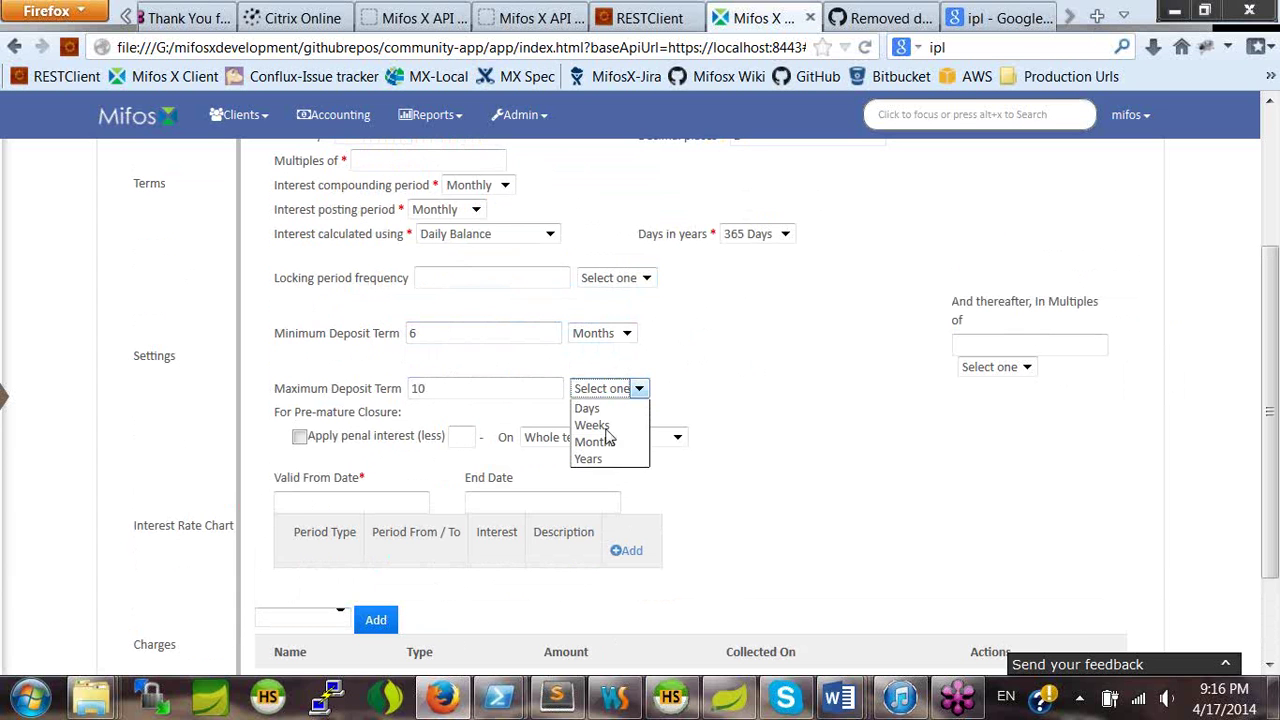
left_click(590, 459)
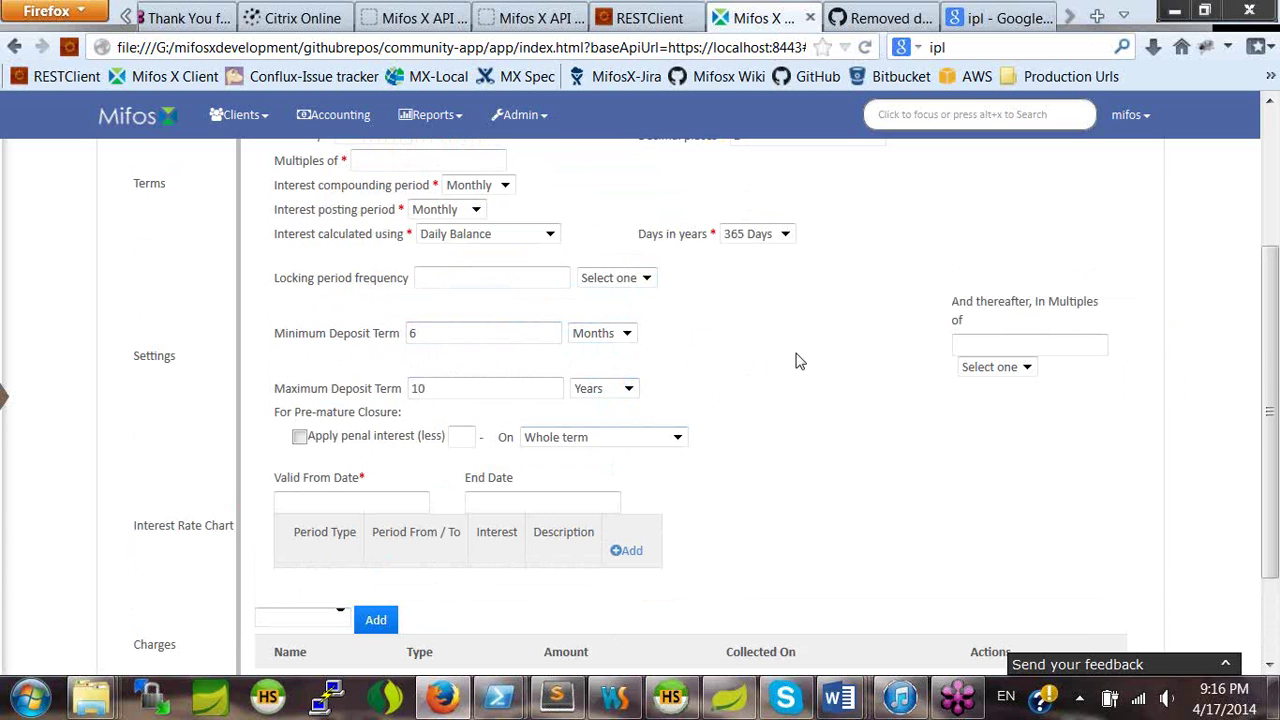
Set the deposit term to go up in multiples of 3 Months after the minimum term.
left_click(972, 347)
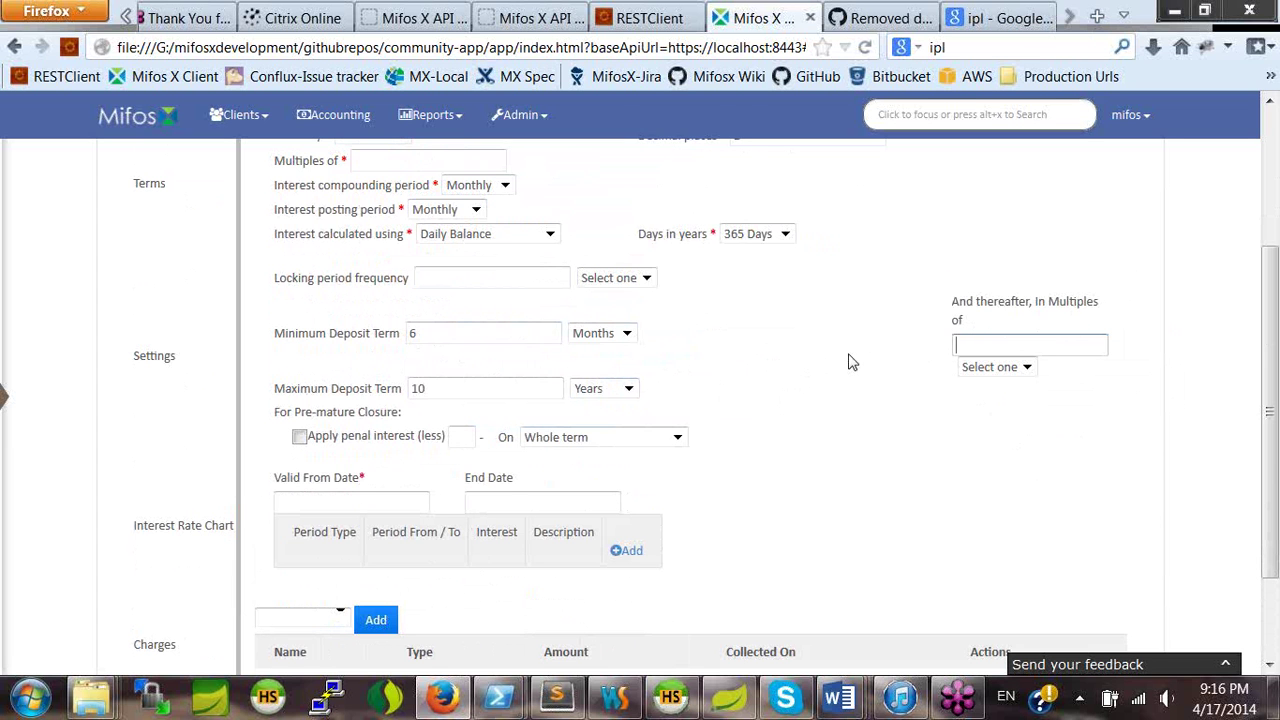
left_click(808, 366)
left_click(463, 389)
left_click(477, 334)
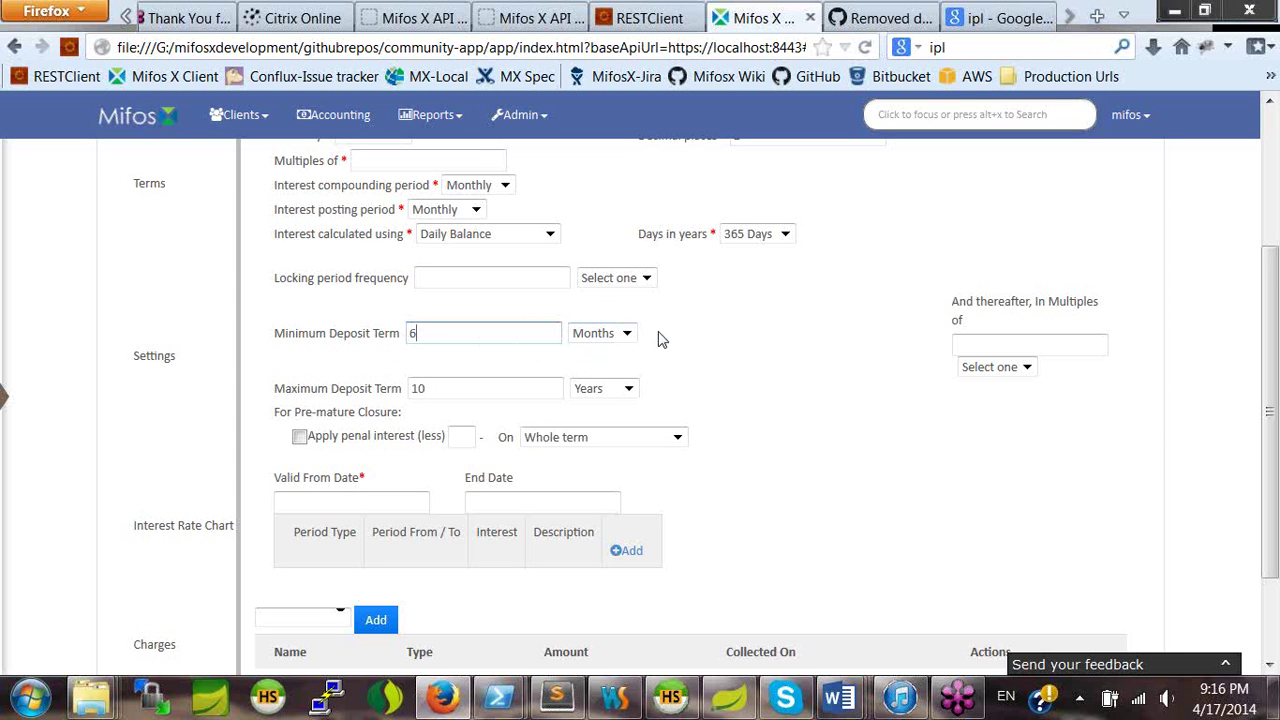
left_click(988, 347)
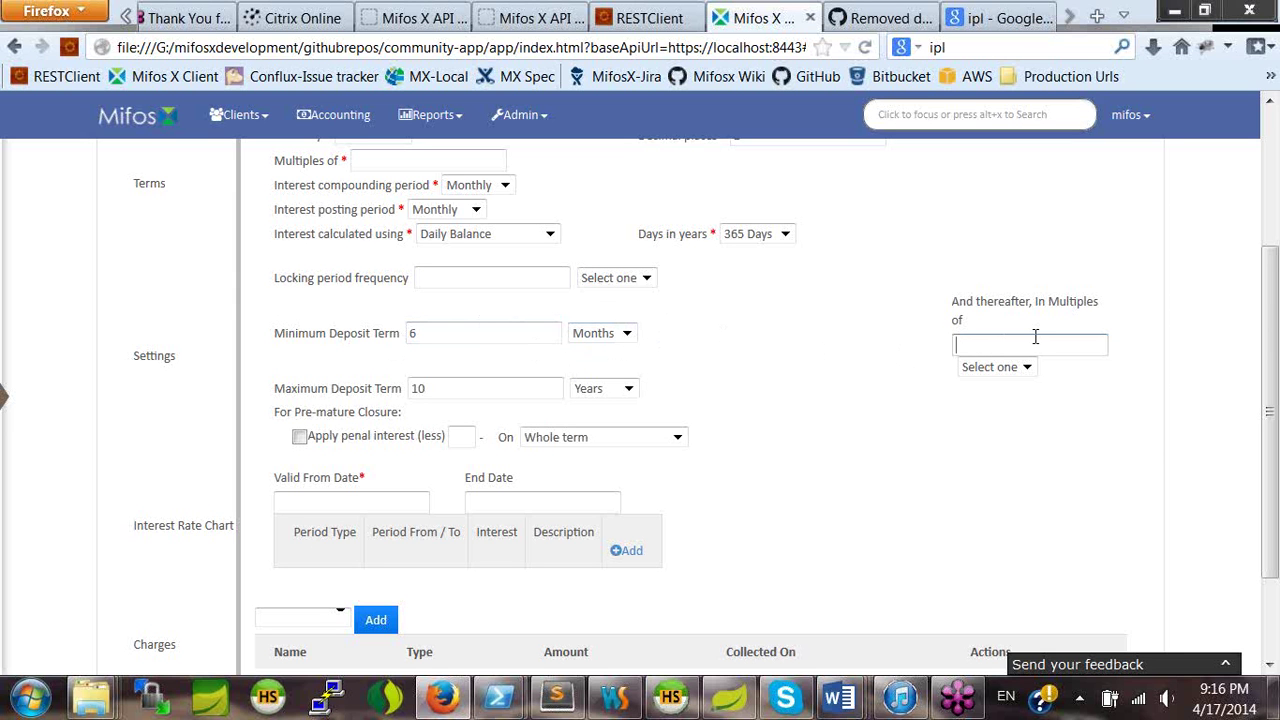
type("3")
left_click(475, 337)
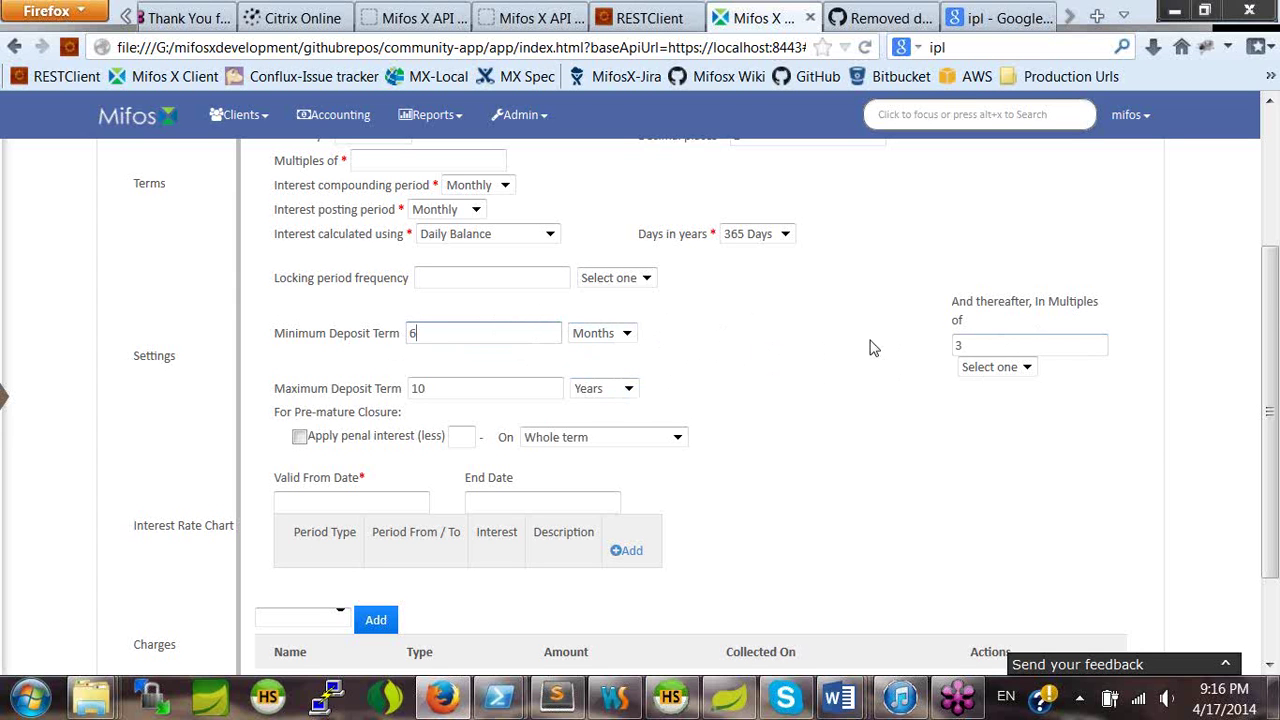
left_click(1013, 342)
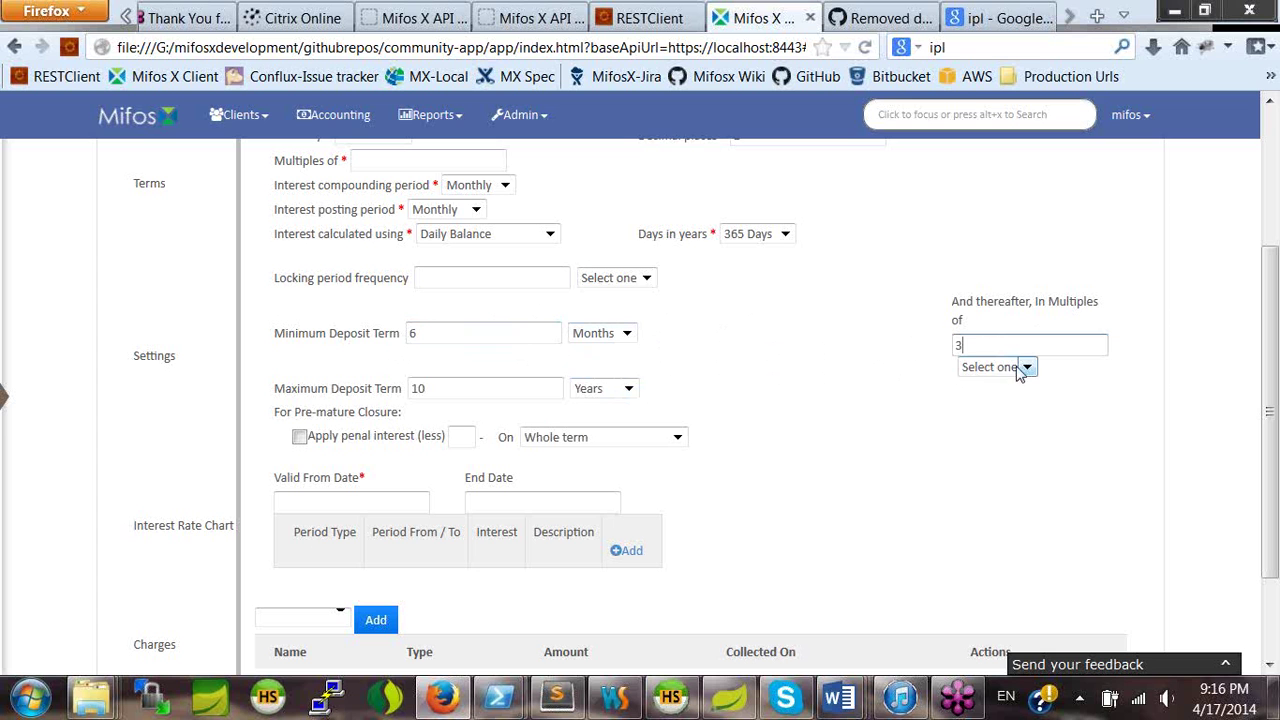
left_click(1026, 367)
left_click(1000, 421)
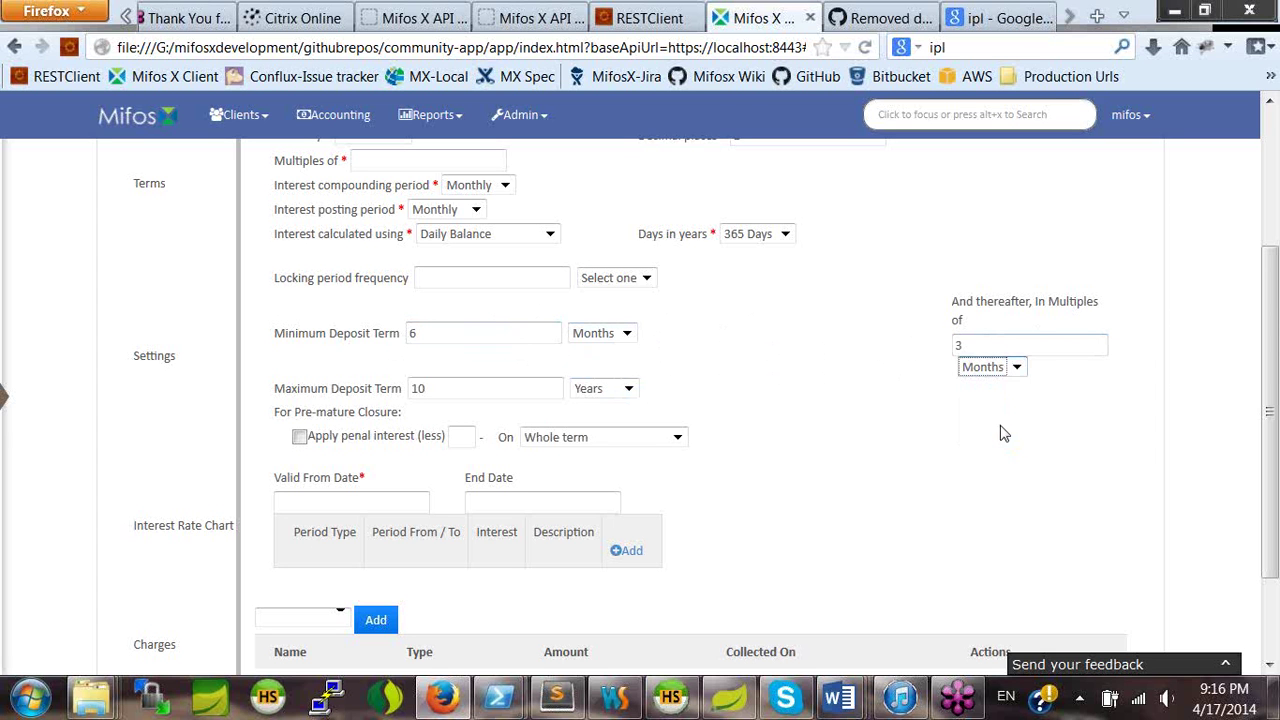
left_click(495, 336)
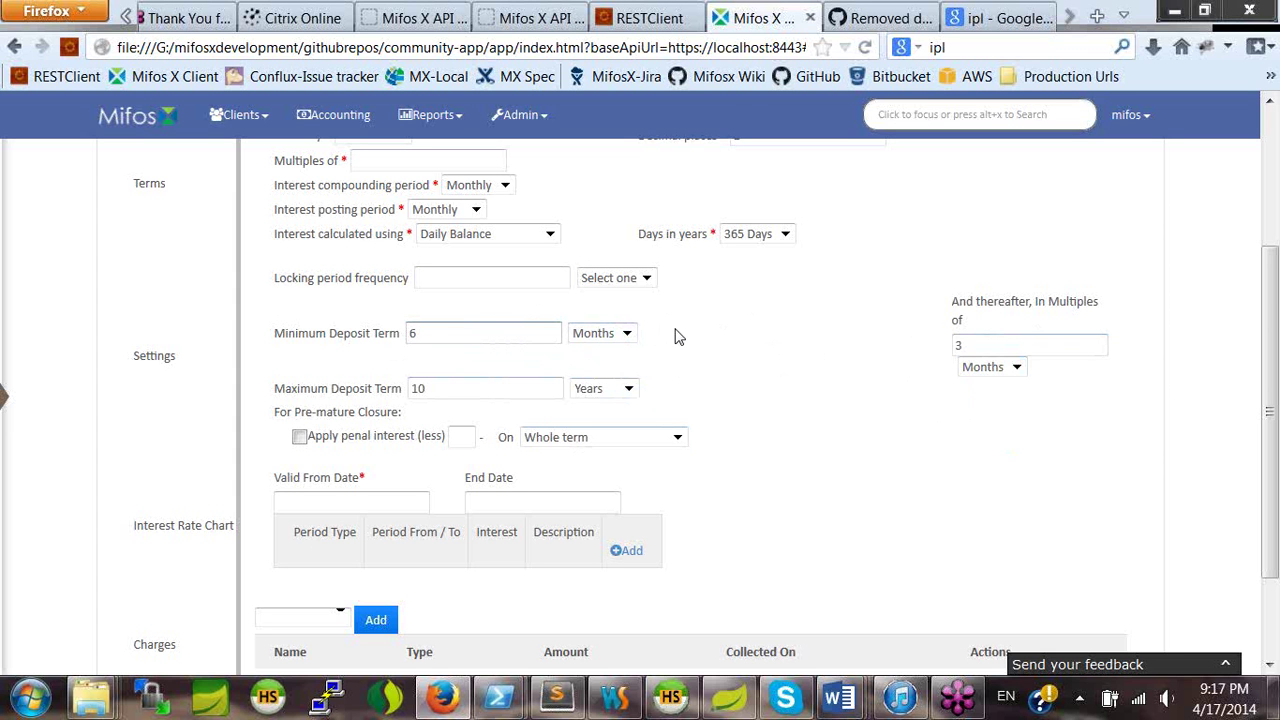
left_click(1010, 342)
left_click(444, 389)
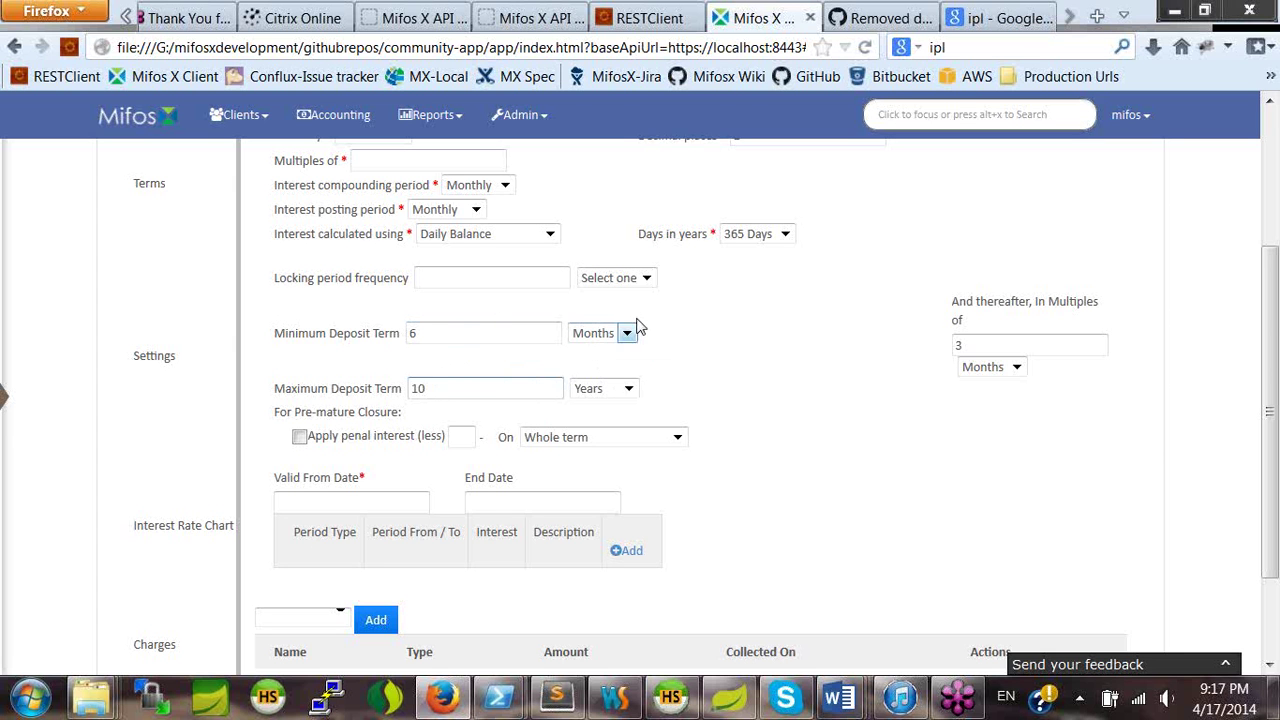
left_click(1024, 350)
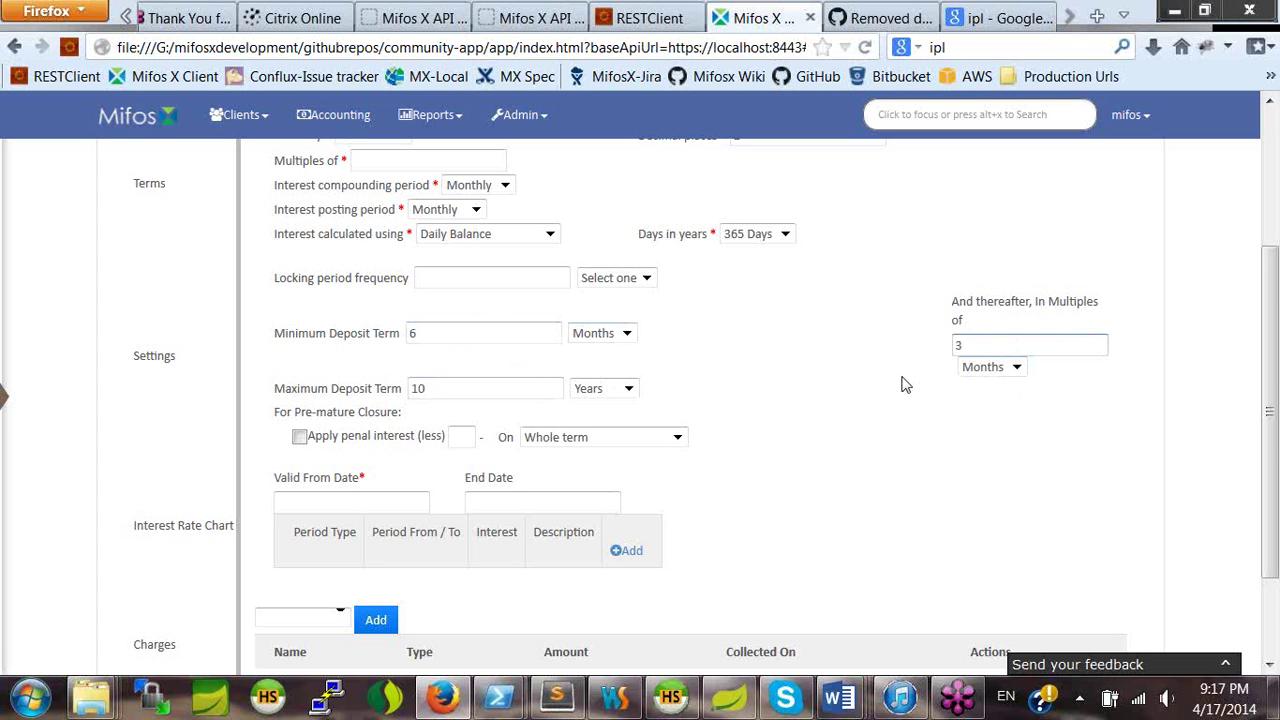
scroll(904, 384, "down", 2)
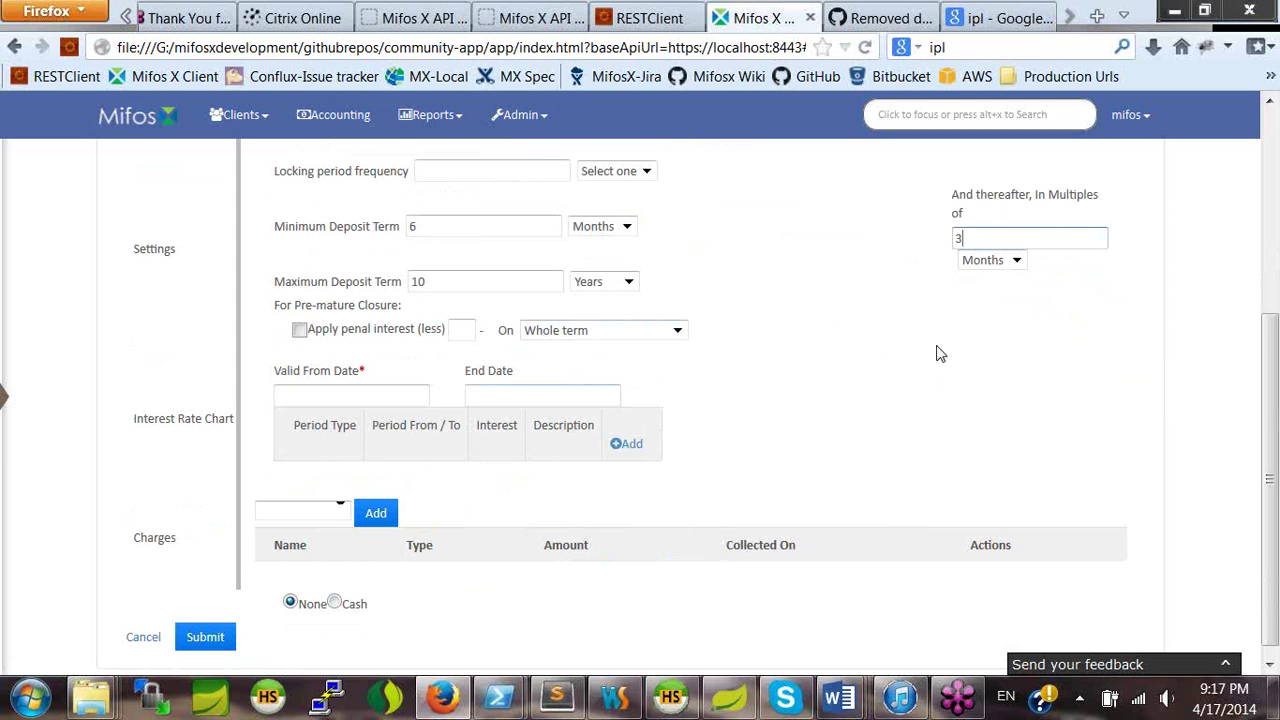
Examine the penal interest options offered for pre-mature closure of the deposit.
left_click(813, 296)
scroll(814, 295, "down", 1)
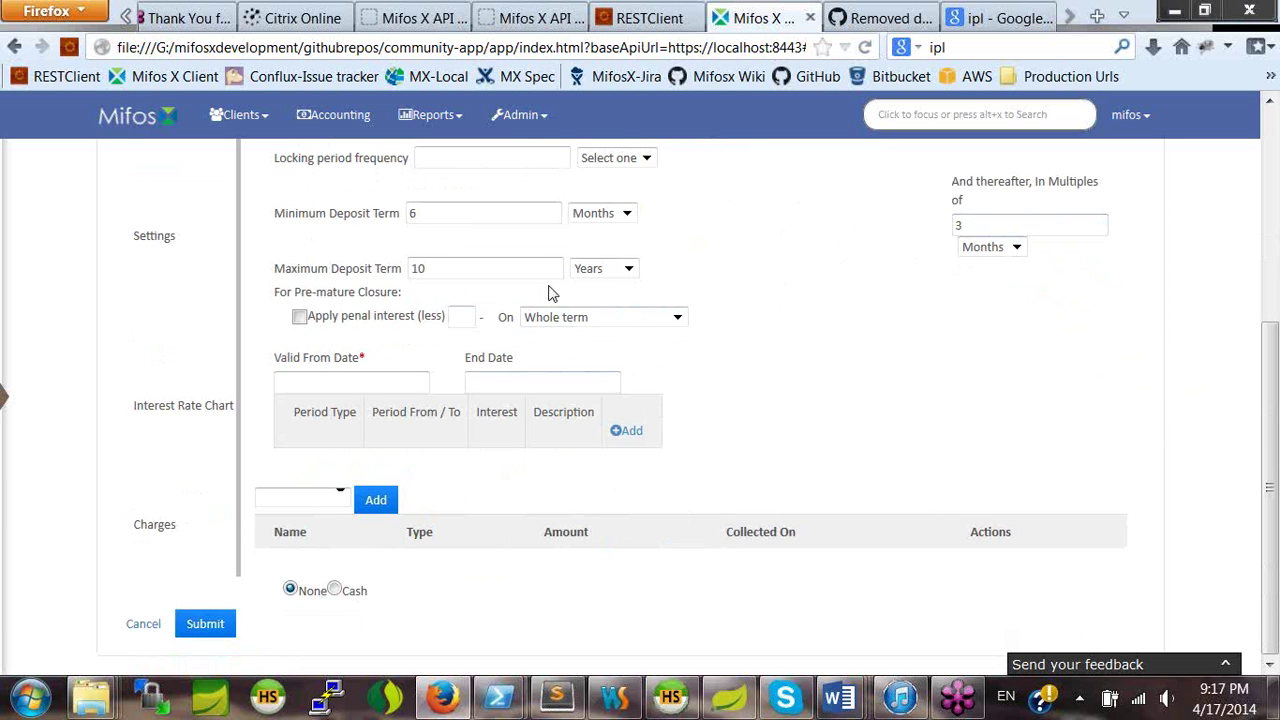
scroll(546, 300, "up", 2)
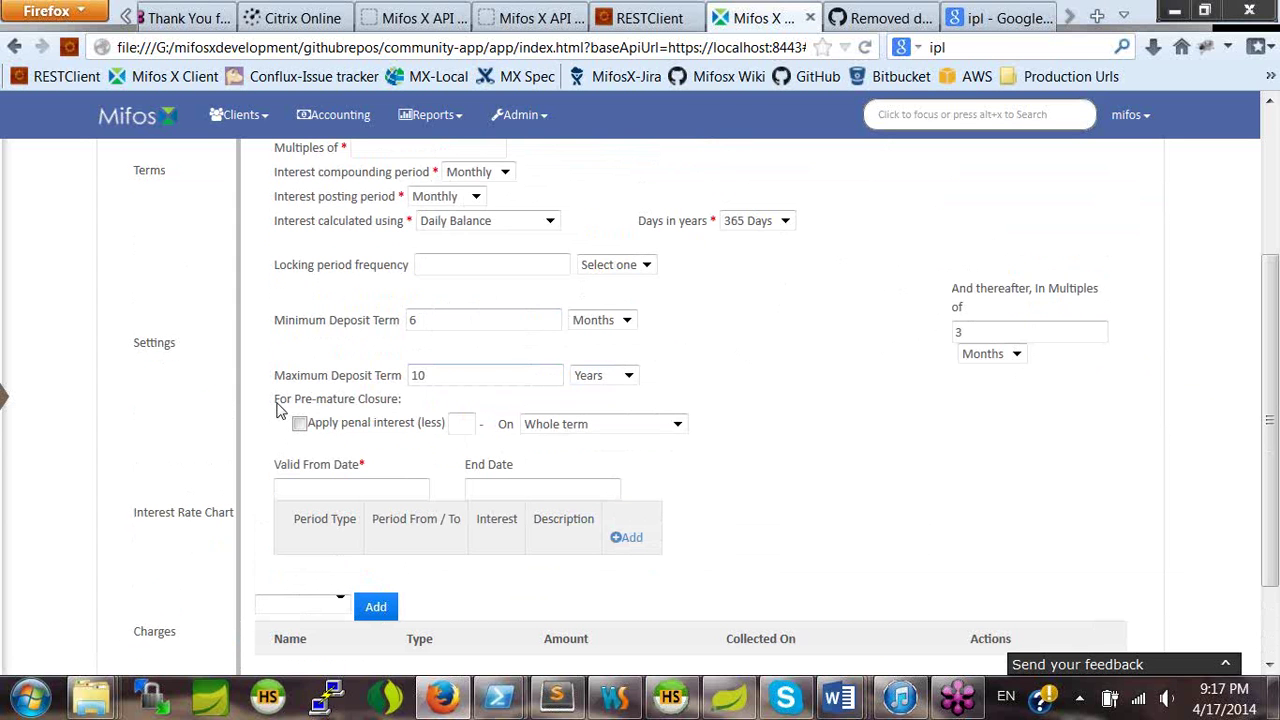
left_click_drag(276, 400, 320, 408)
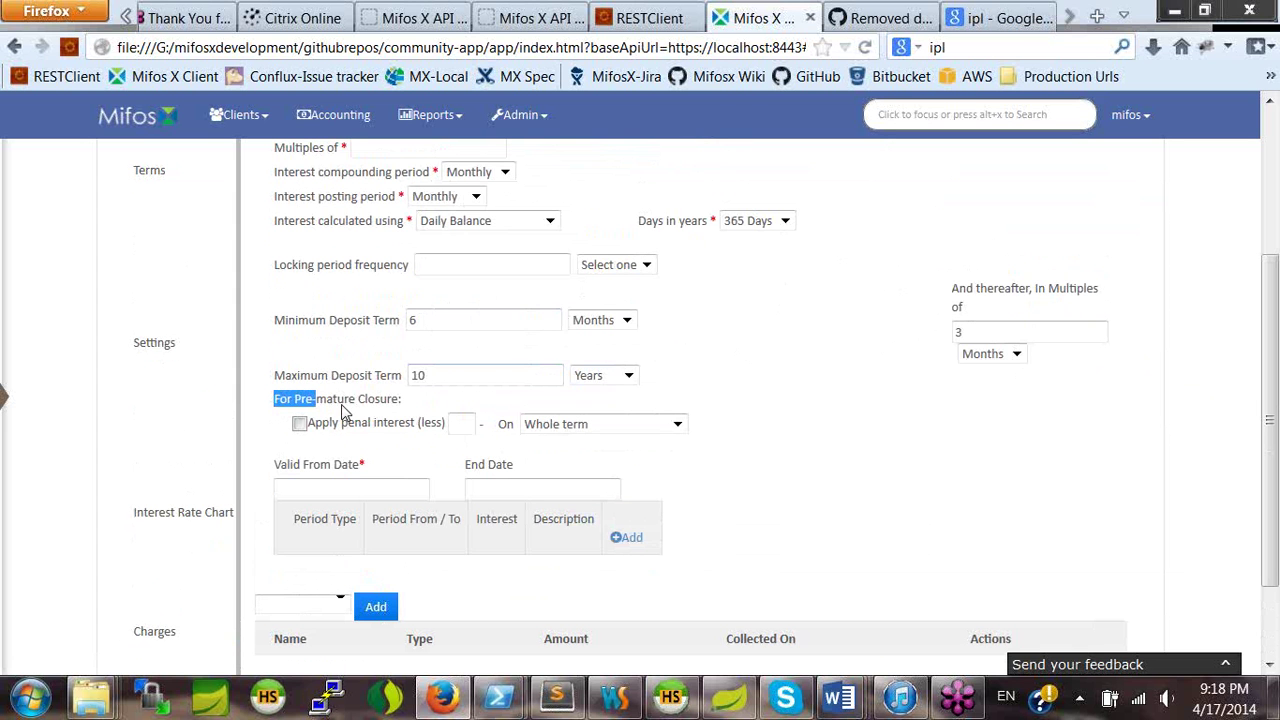
left_click(342, 410)
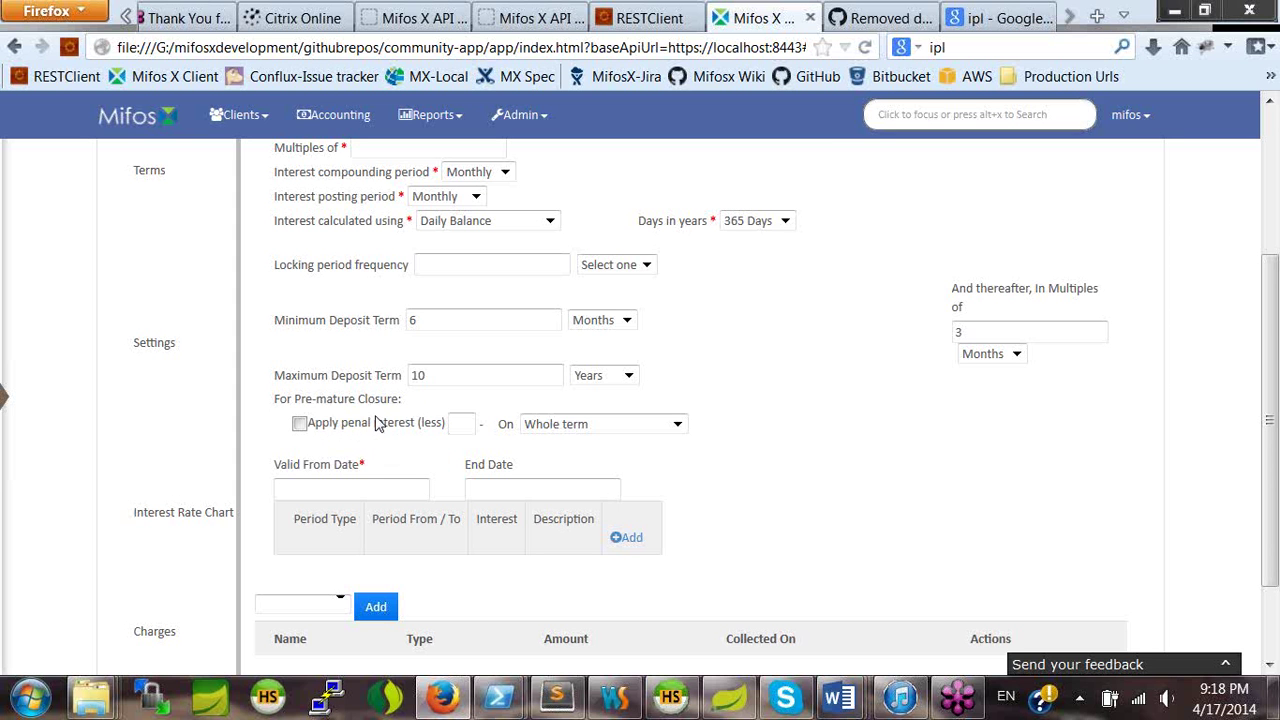
scroll(378, 424, "down", 2)
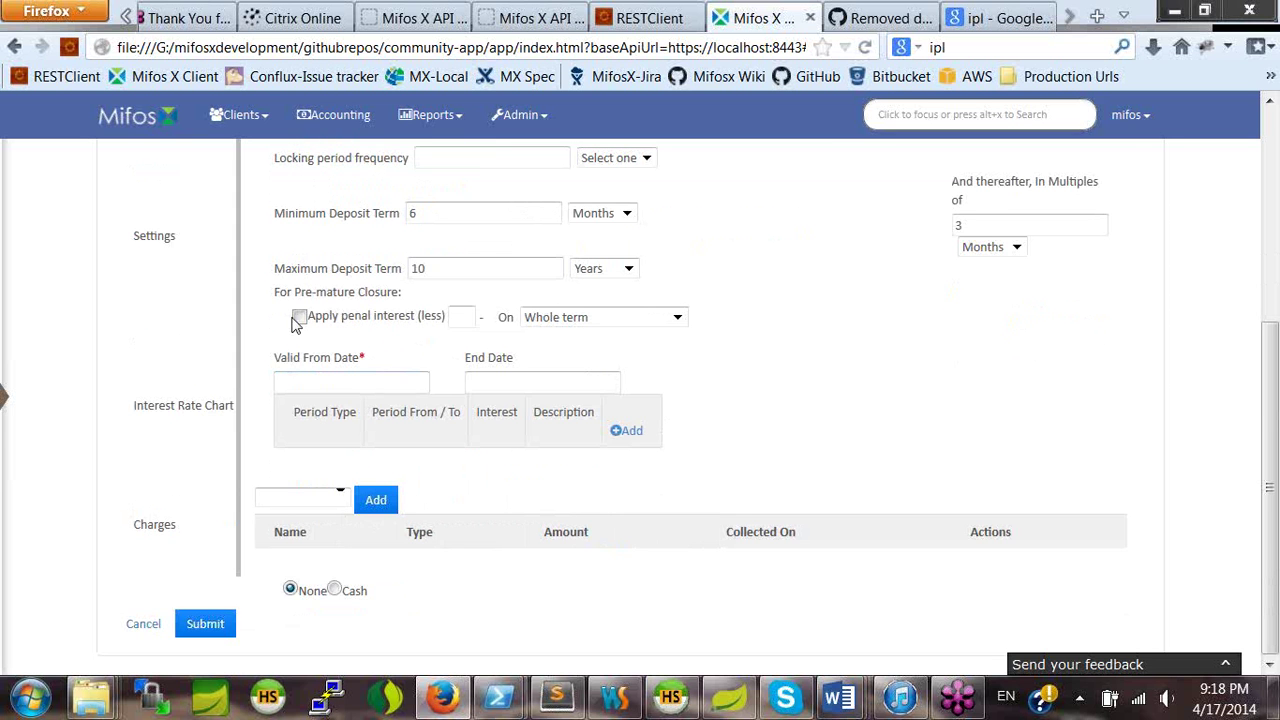
left_click(371, 318)
Add a first row to the interest rate chart and set the chart's valid from date to 01 January 2014.
left_click(626, 432)
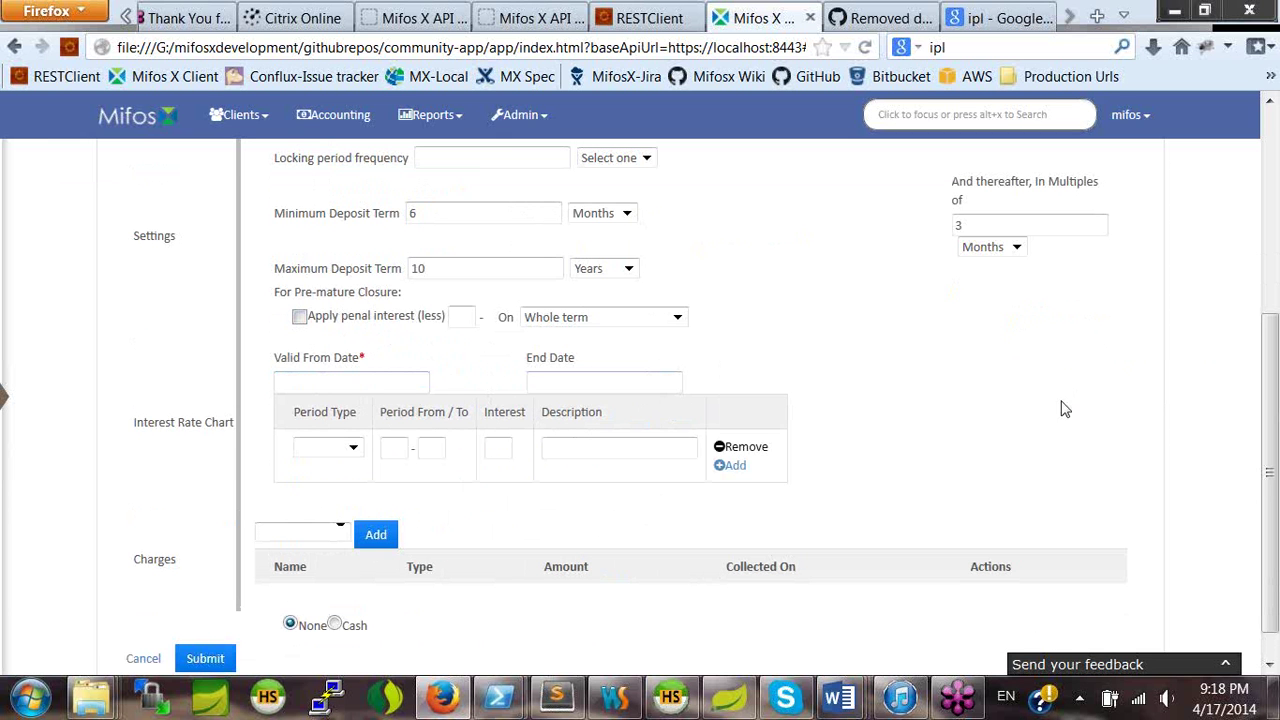
scroll(884, 416, "up", 2)
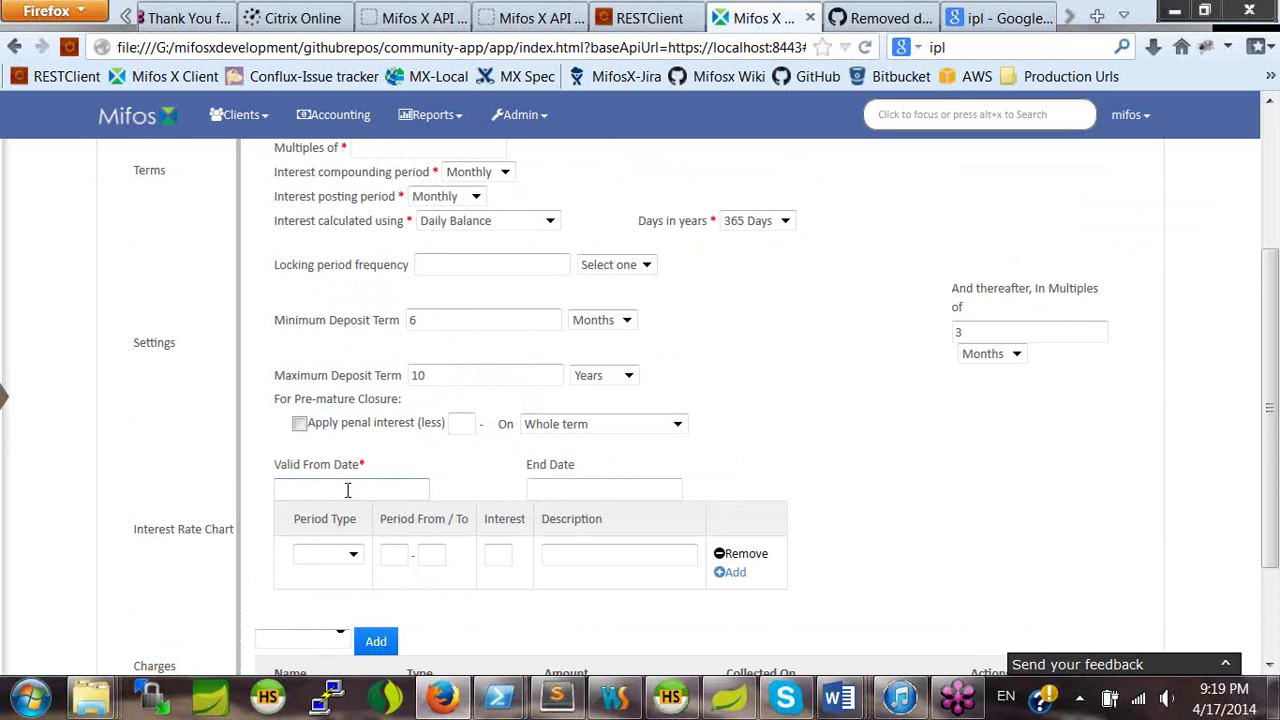
left_click(347, 489)
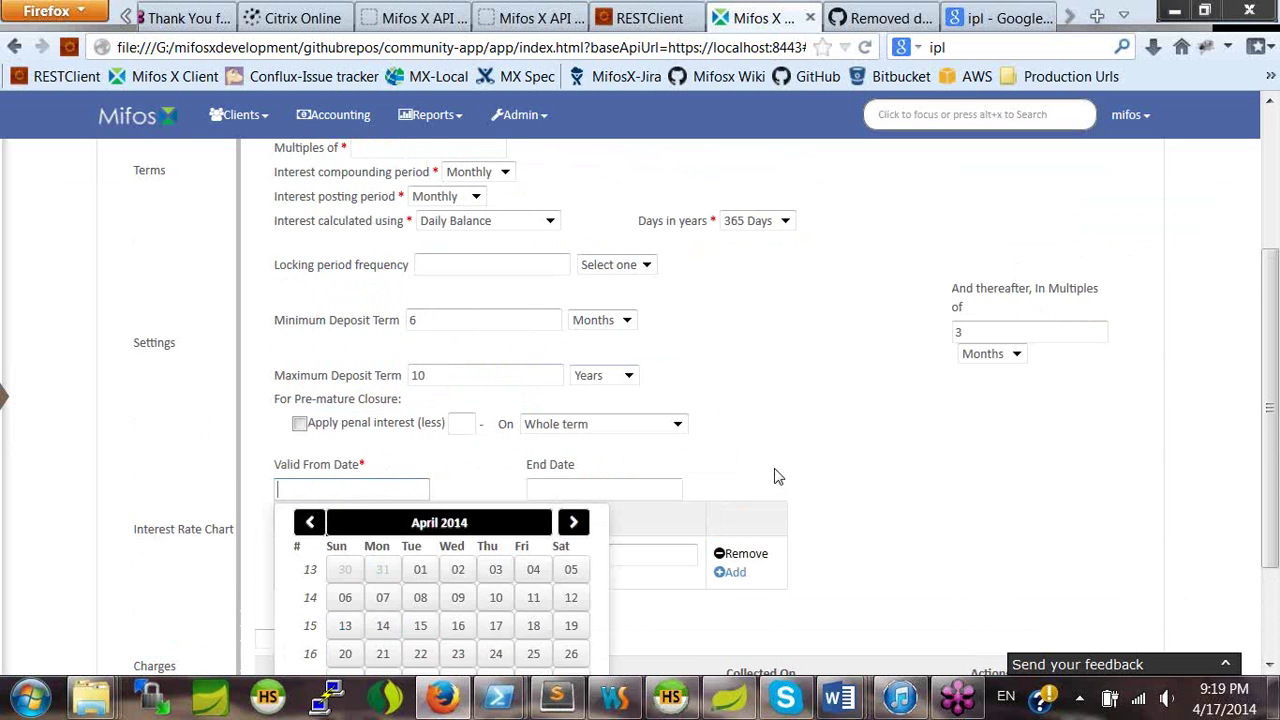
left_click(789, 425)
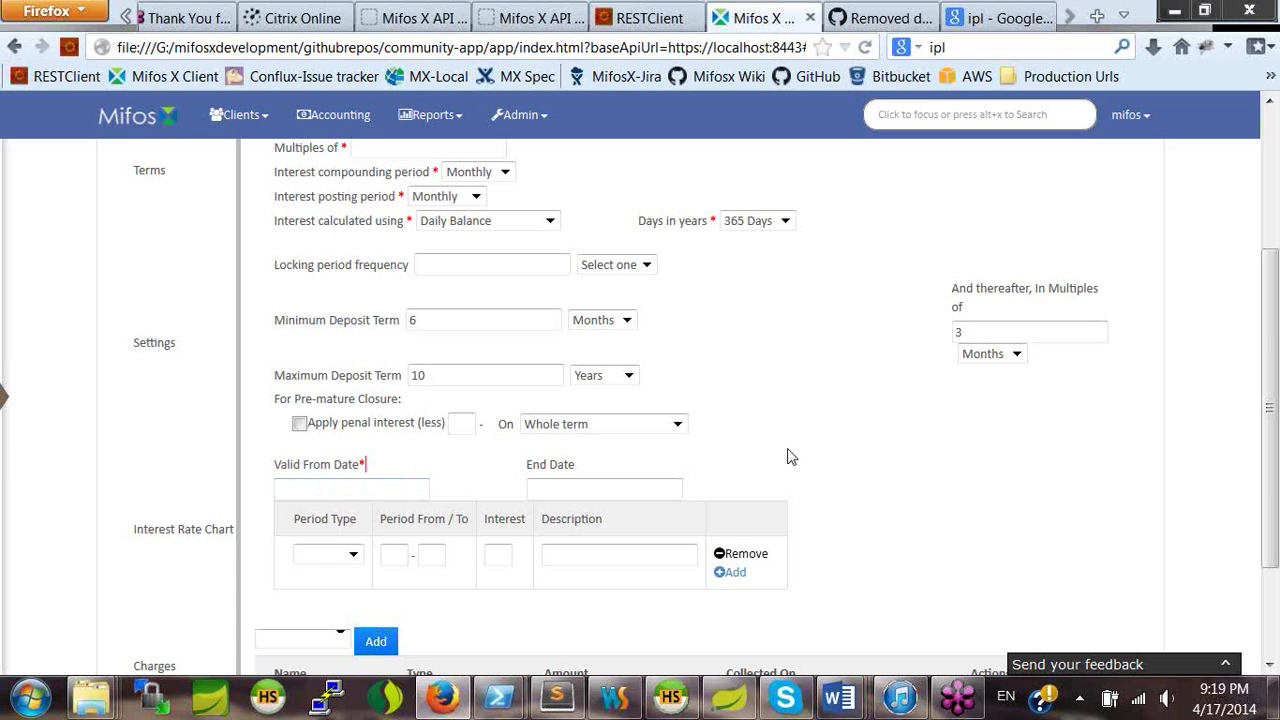
scroll(788, 457, "down", 3)
left_click(351, 347)
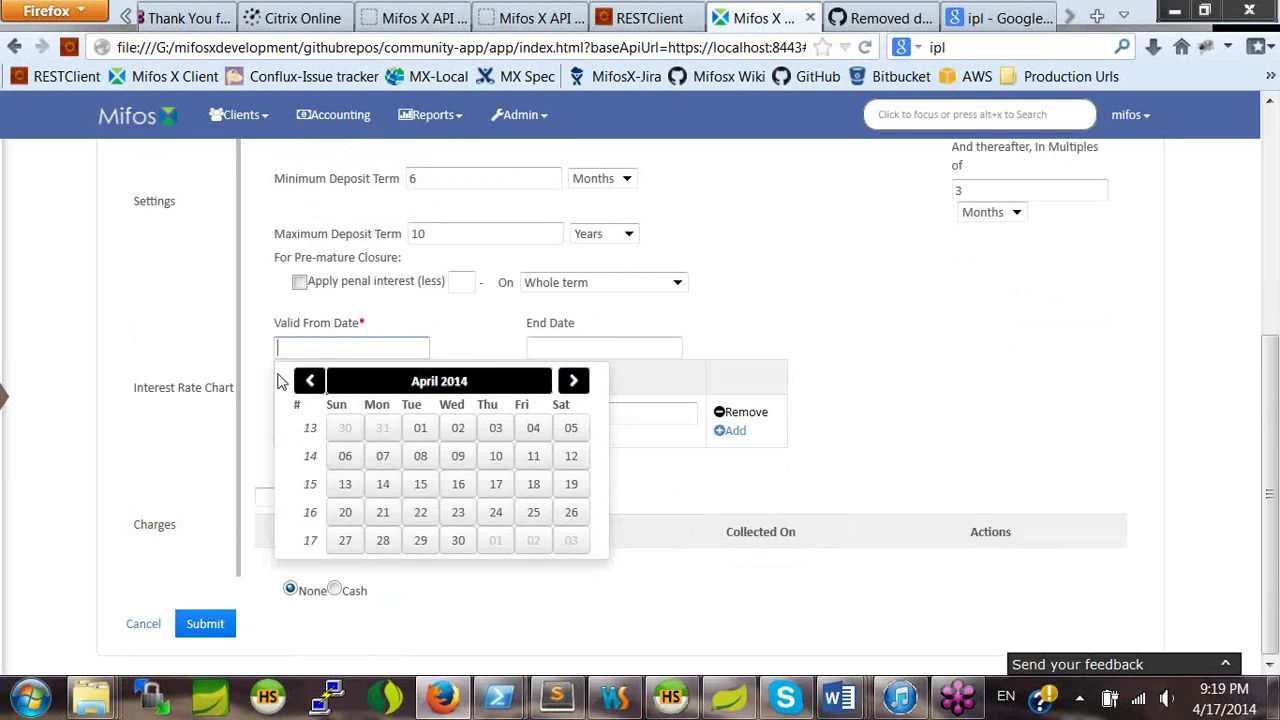
left_click(310, 382)
left_click(310, 382)
left_click(310, 382)
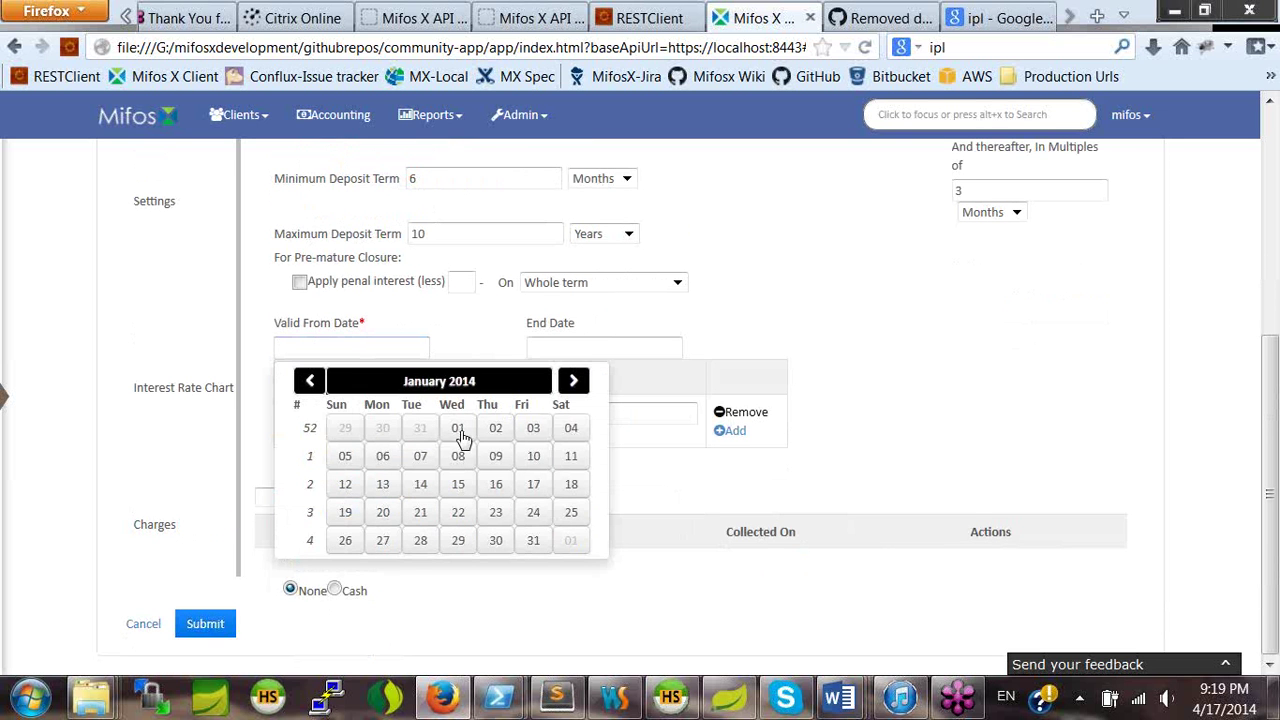
left_click(458, 430)
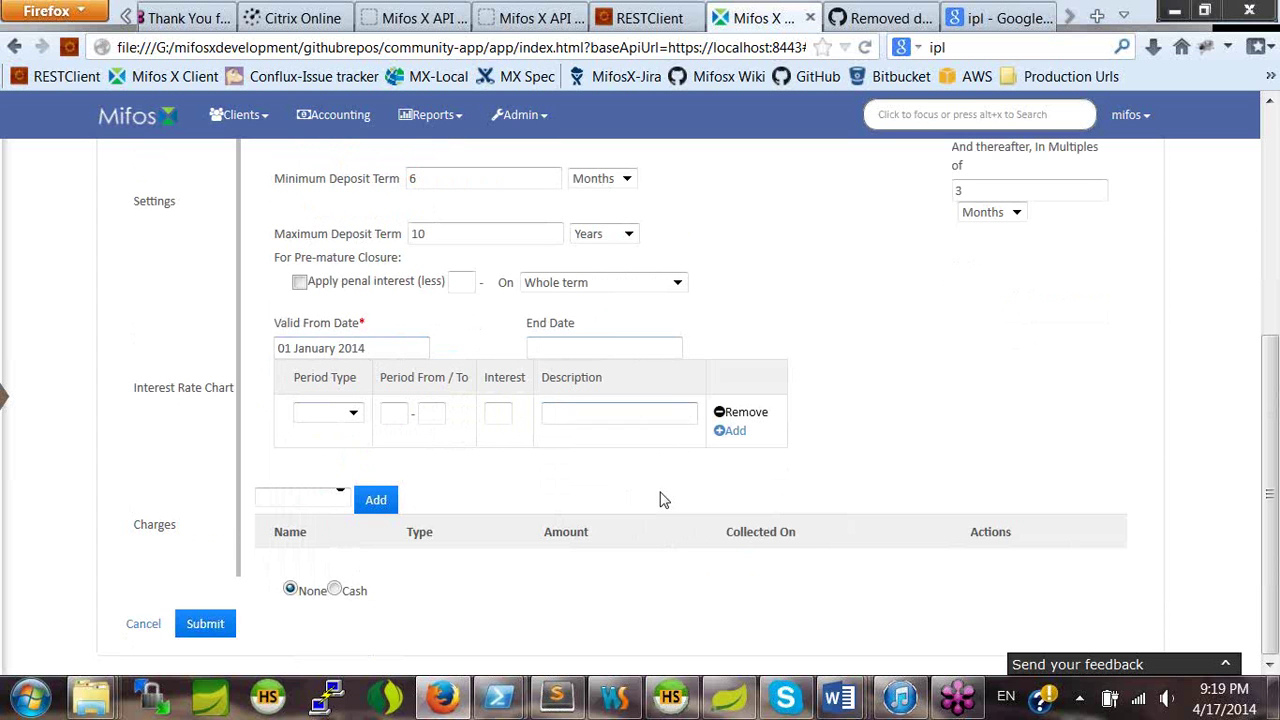
Fill in the first interest rate chart row with period type Days, period 1 to 180 and interest 5.
left_click(358, 418)
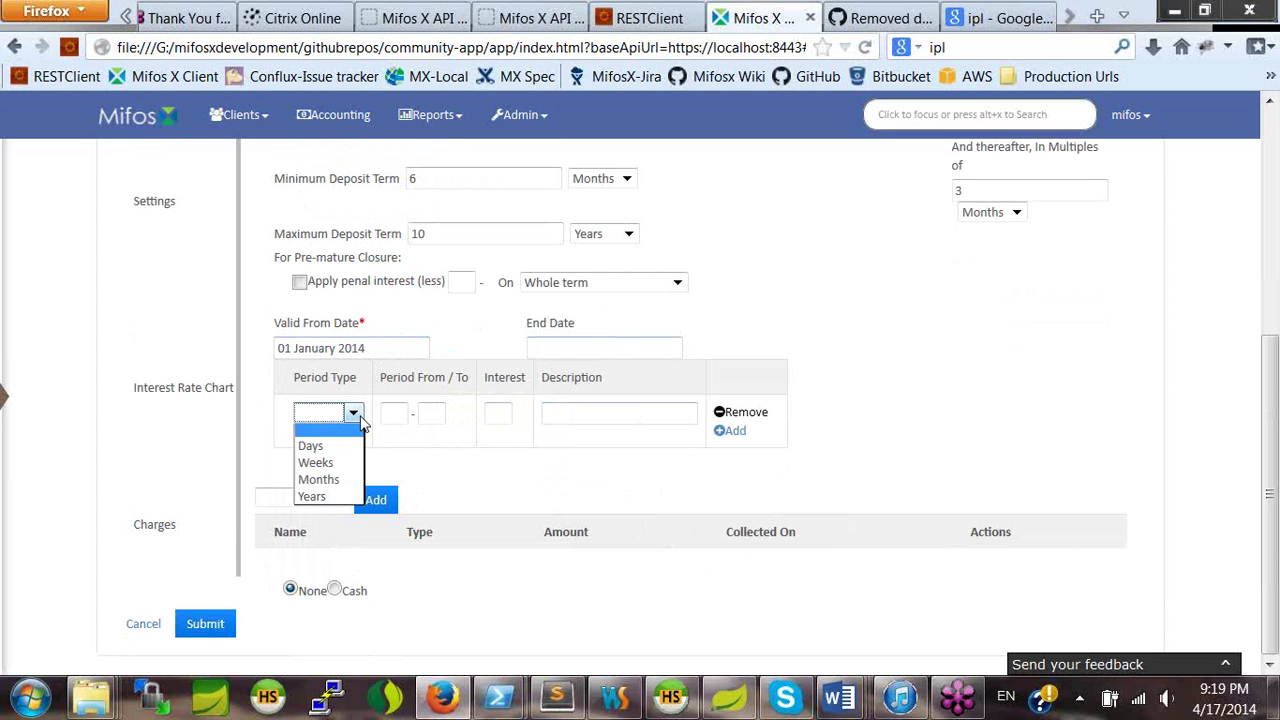
left_click(320, 446)
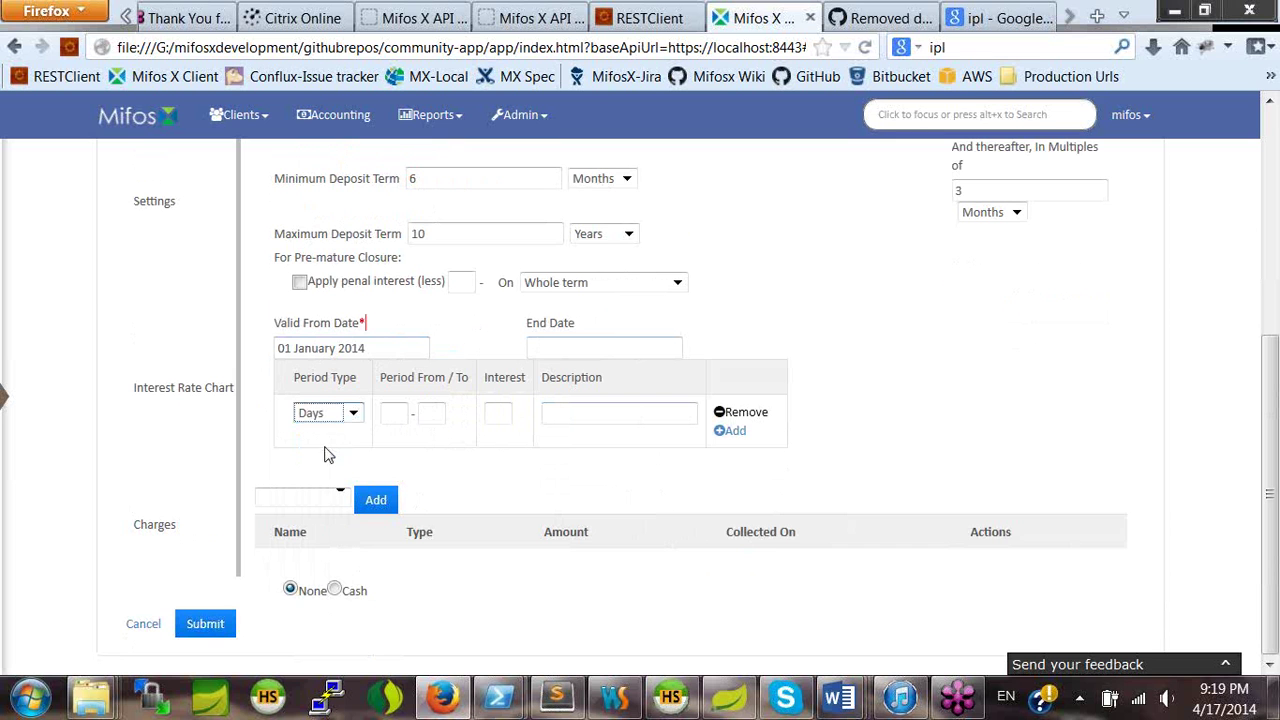
left_click(388, 413)
type("1")
left_click(427, 413)
type("180")
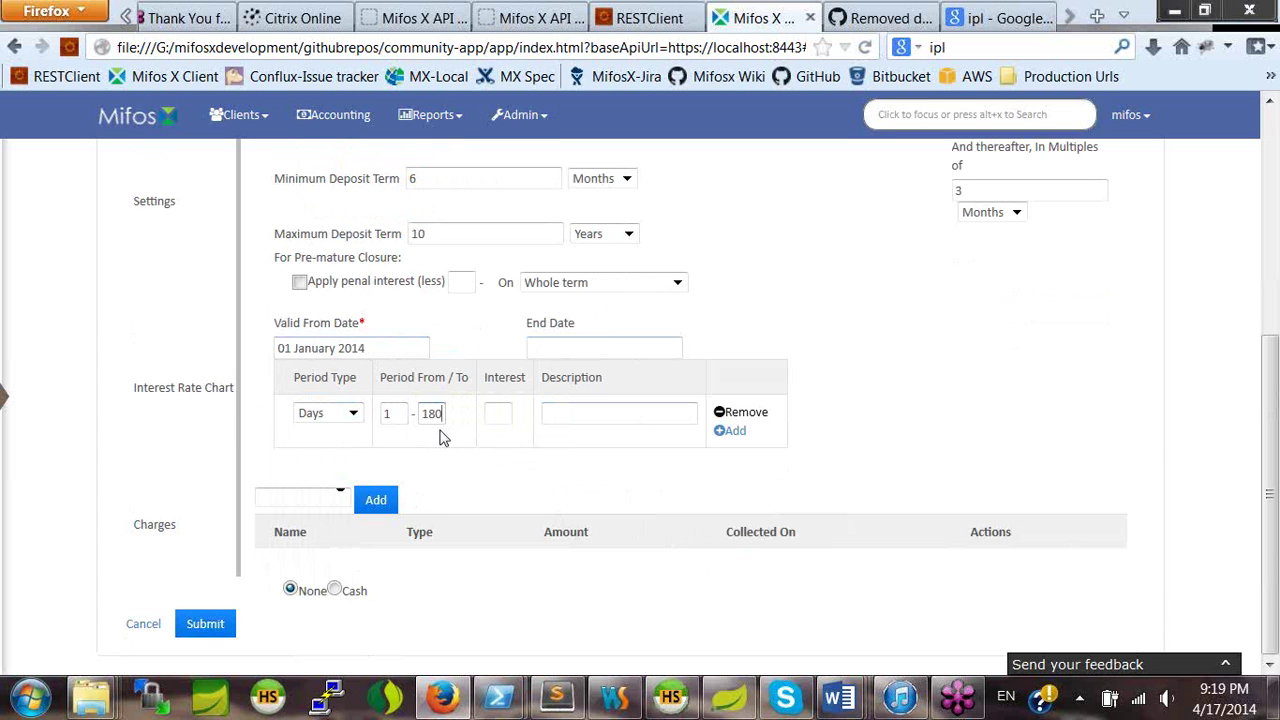
left_click(500, 414)
type("5")
Add two more interest rate chart rows: 181 to 365 days at 6, and from 366 days with no upper limit at 7.
left_click(738, 432)
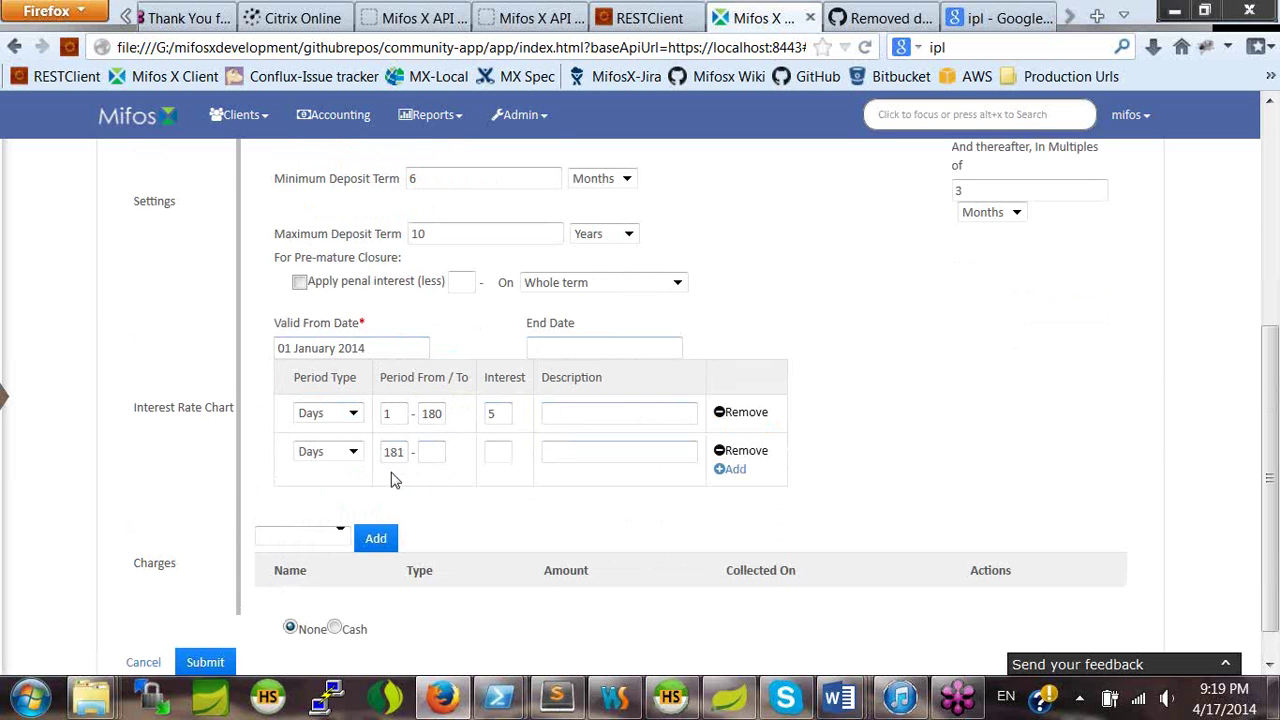
left_click(432, 458)
type("365")
left_click(500, 452)
type("6")
left_click(736, 469)
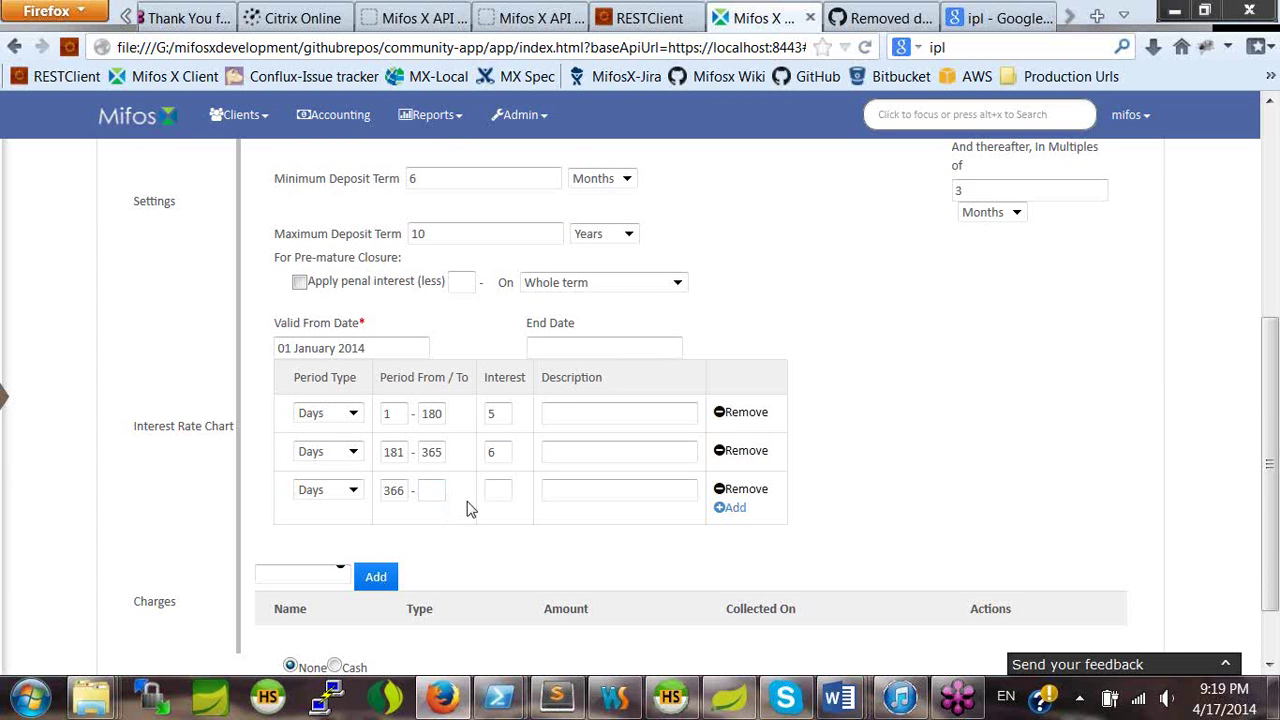
left_click(508, 494)
Review the minimum and maximum deposit terms against the interest rates of the three chart periods.
scroll(871, 477, "up", 2)
scroll(303, 431, "down", 2)
scroll(826, 451, "up", 2)
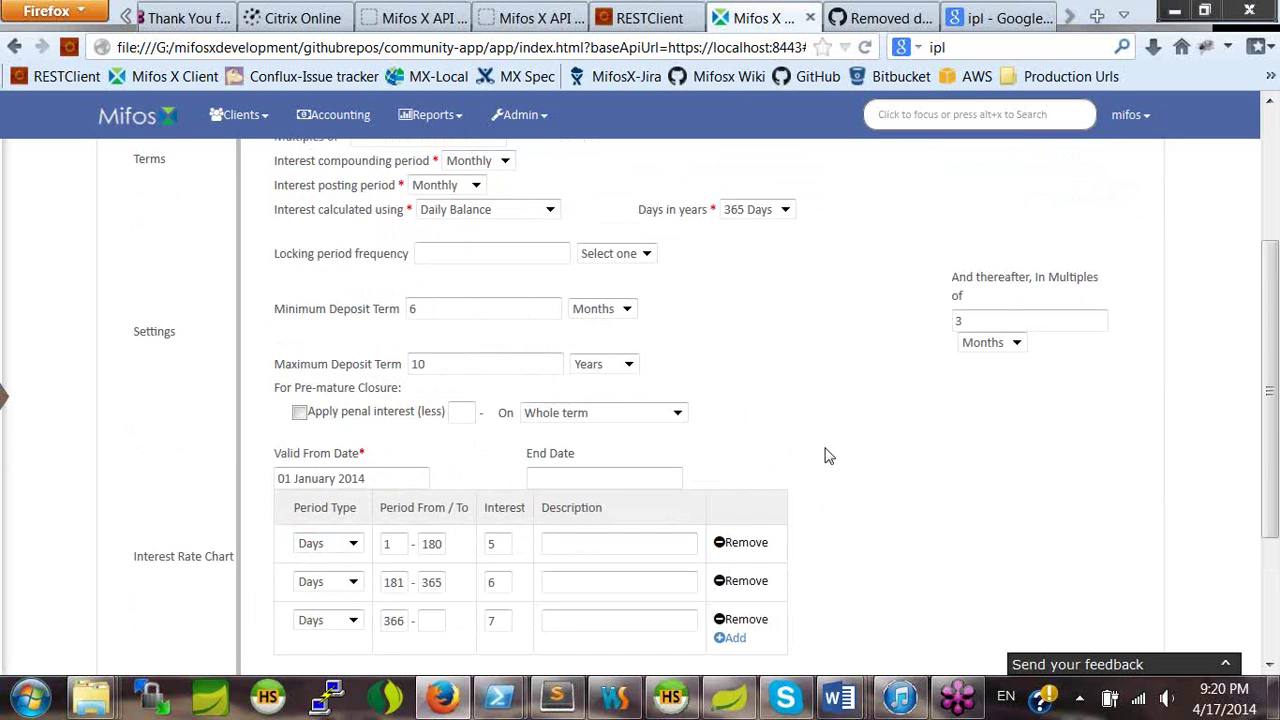
scroll(826, 456, "up", 1)
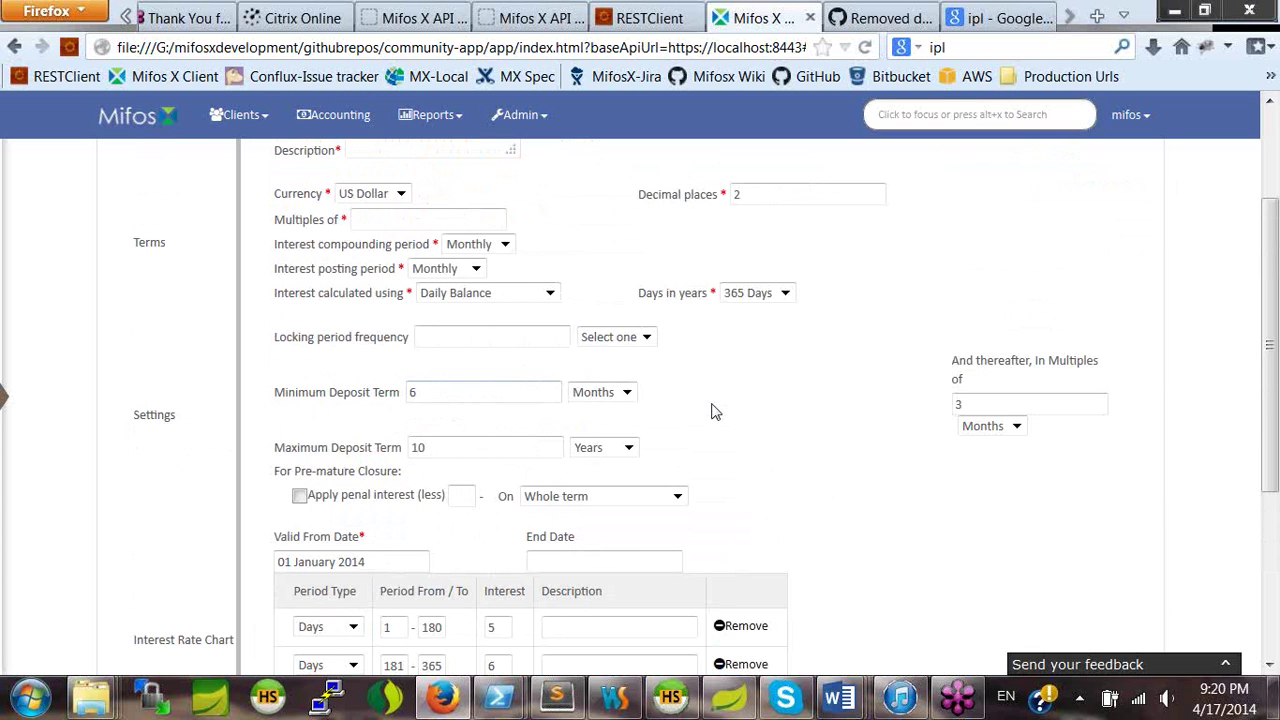
scroll(715, 412, "down", 2)
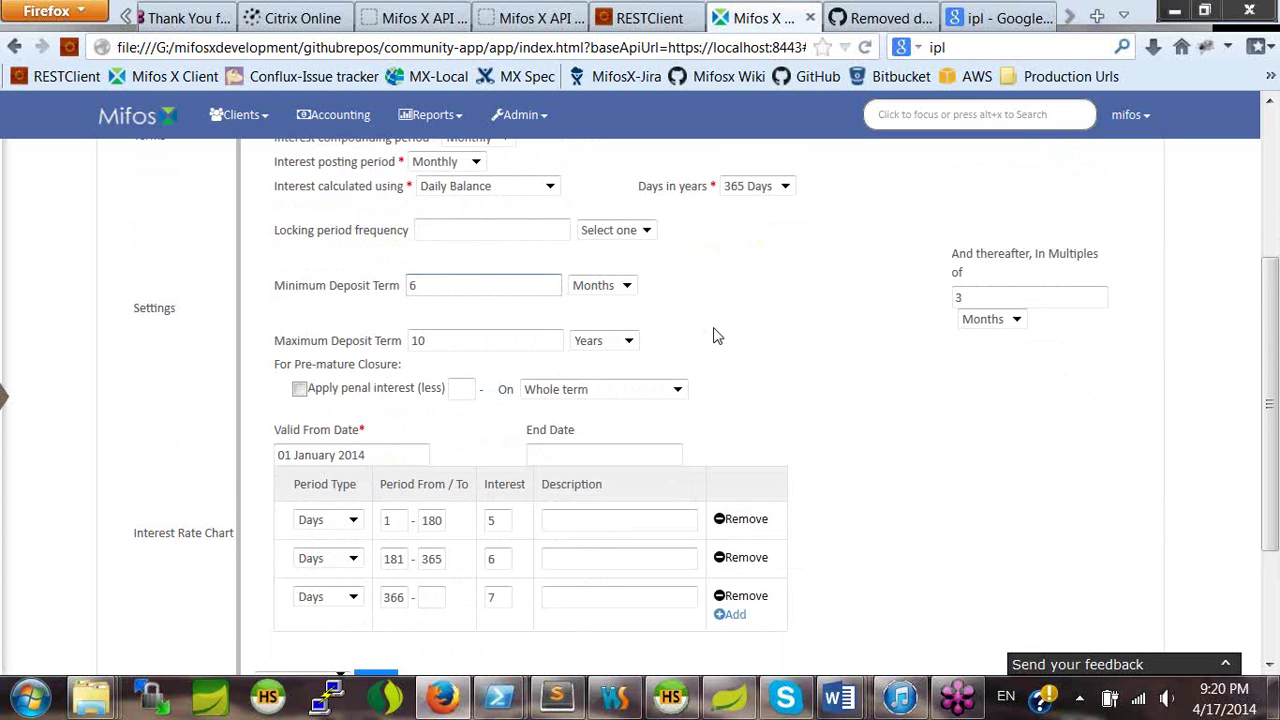
scroll(715, 336, "down", 2)
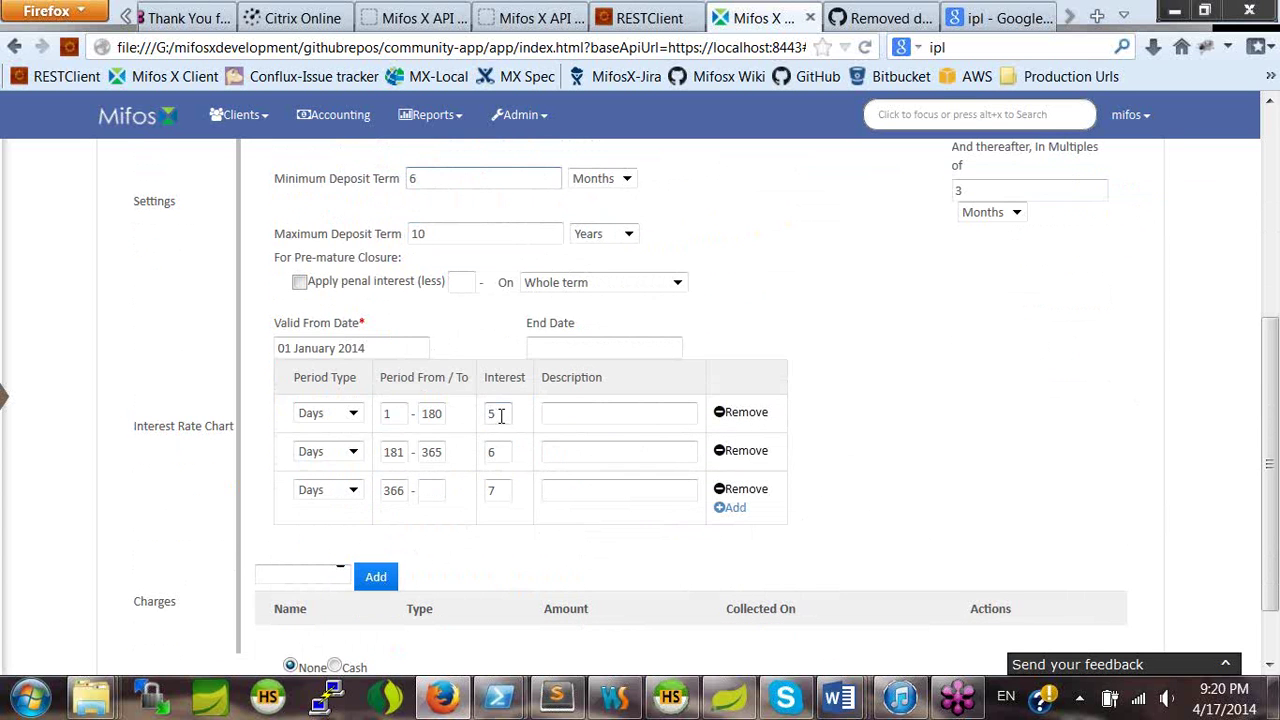
left_click(501, 416)
scroll(538, 340, "up", 2)
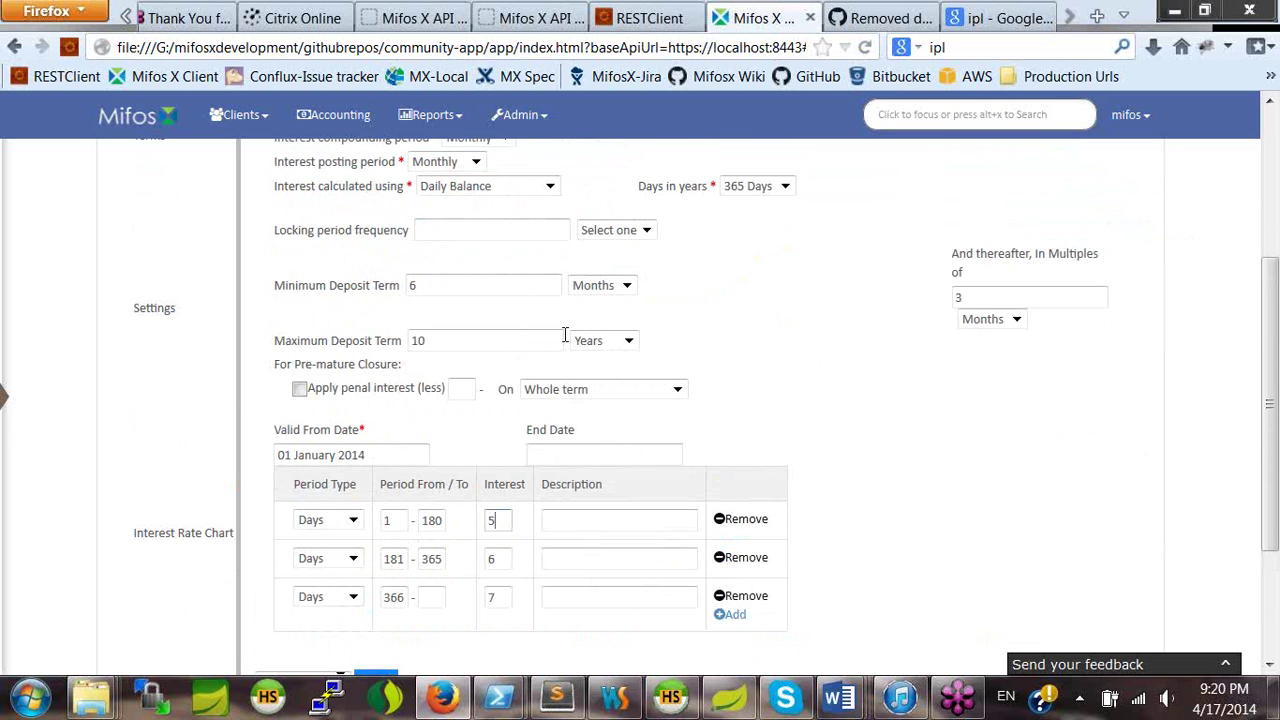
left_click(486, 288)
left_click(504, 561)
scroll(731, 403, "down", 2)
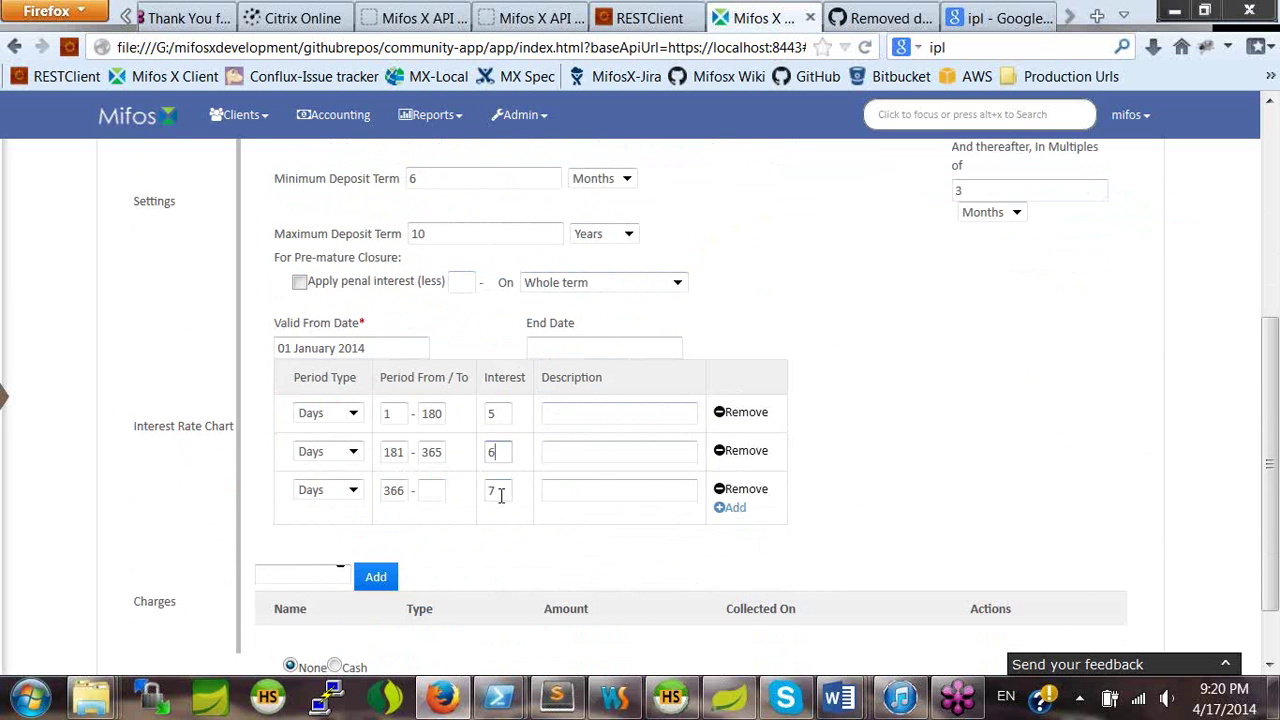
left_click(500, 492)
scroll(855, 406, "up", 3)
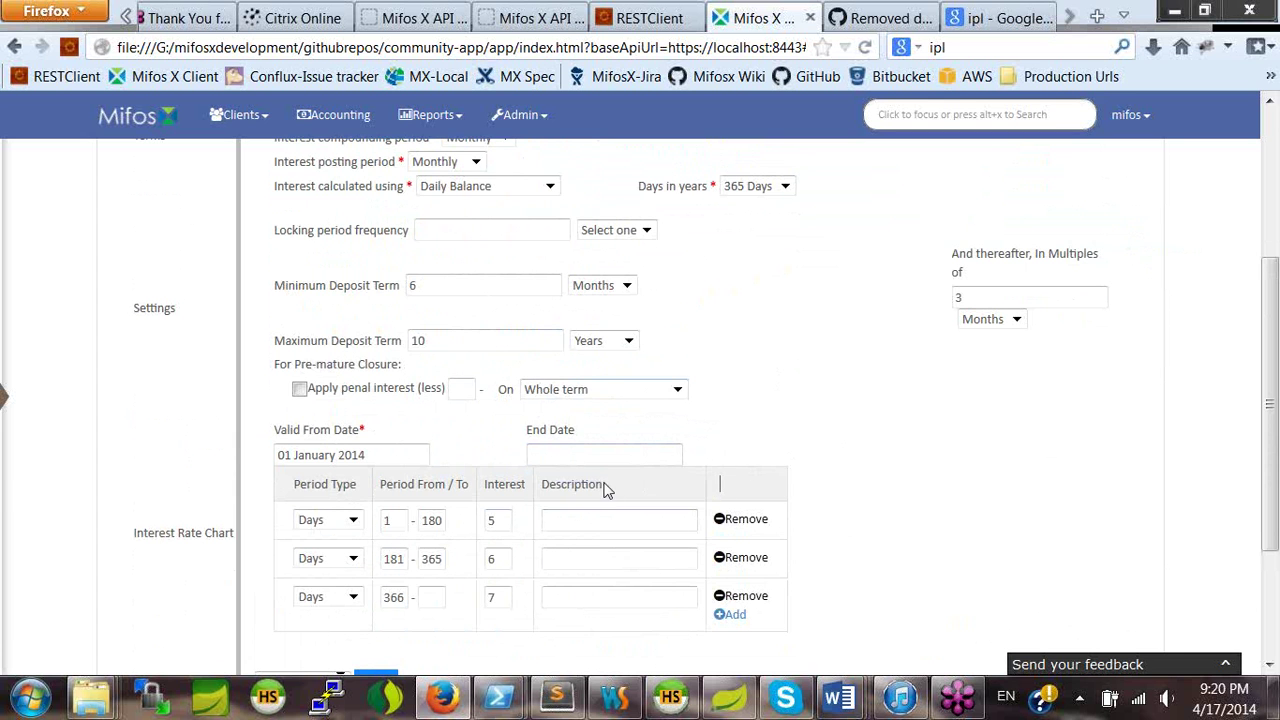
Enable penal interest for pre-mature closure and set the reduction to 1.
left_click(300, 392)
left_click(467, 391)
type("1")
Compare the interest rates of the first two chart periods with the whole-term penal interest setting.
double_click(503, 523)
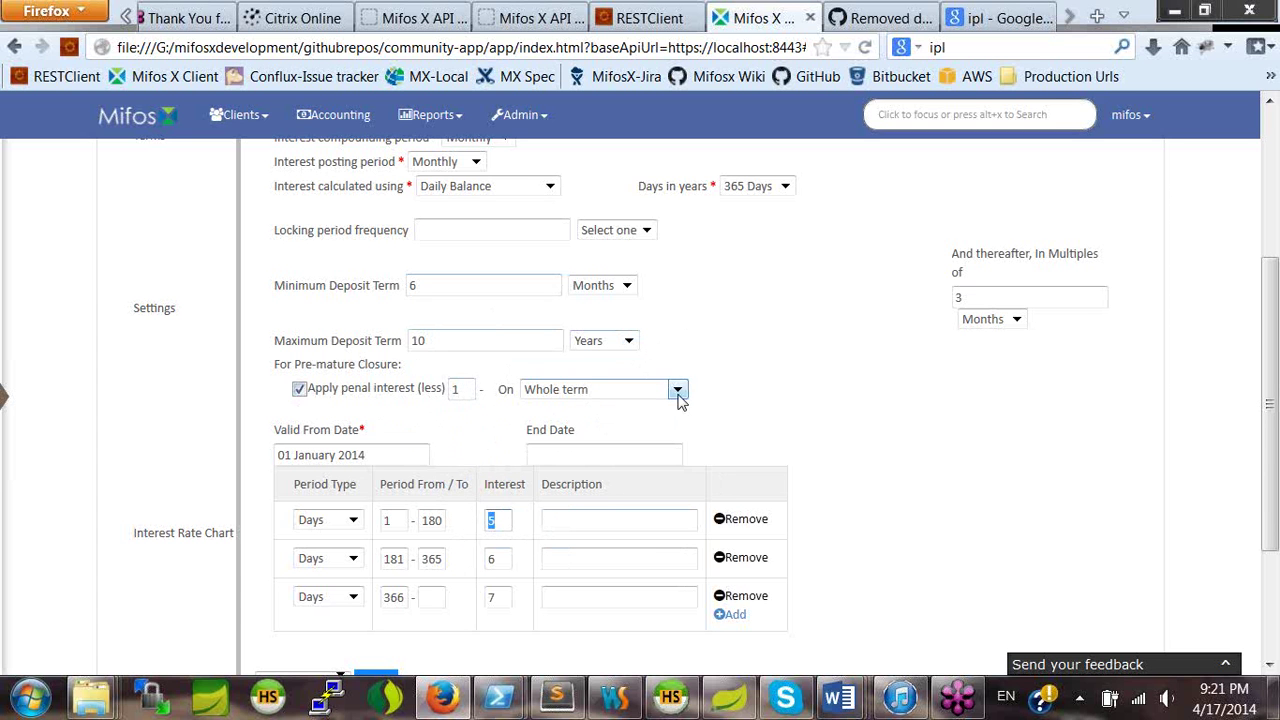
left_click(745, 400)
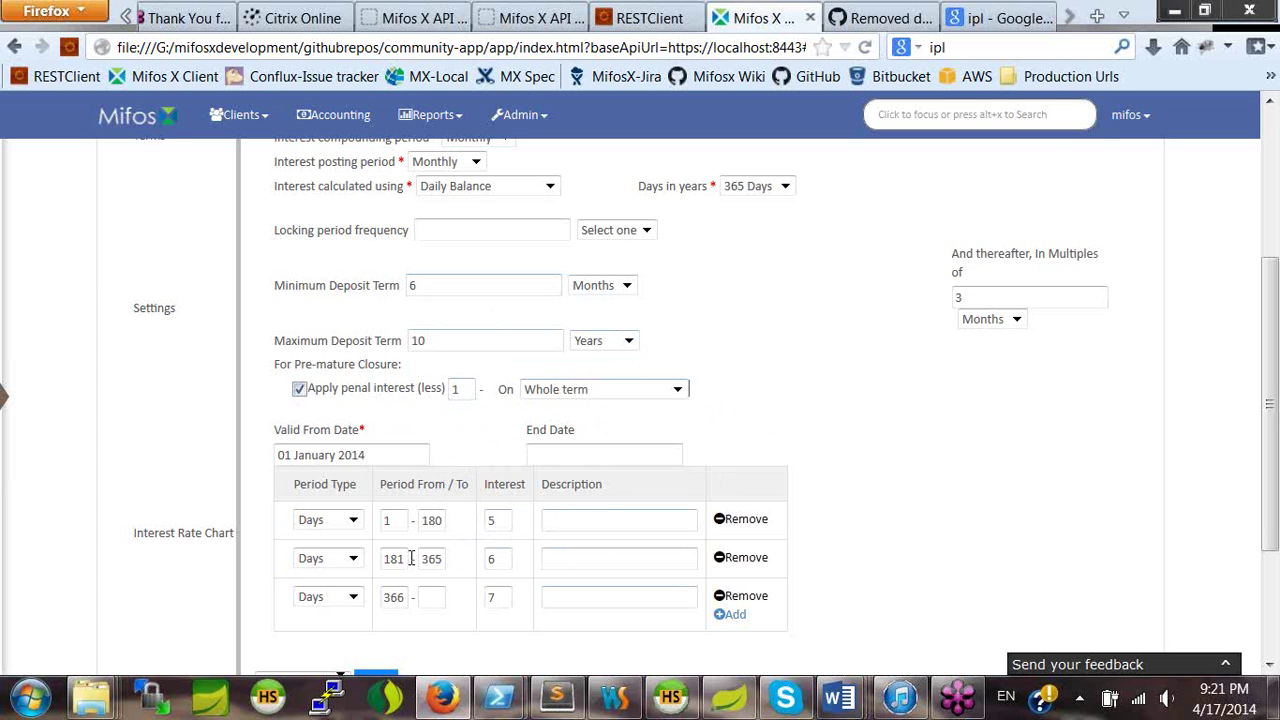
left_click(496, 559)
double_click(504, 559)
left_click(508, 561)
left_click_drag(508, 561, 491, 561)
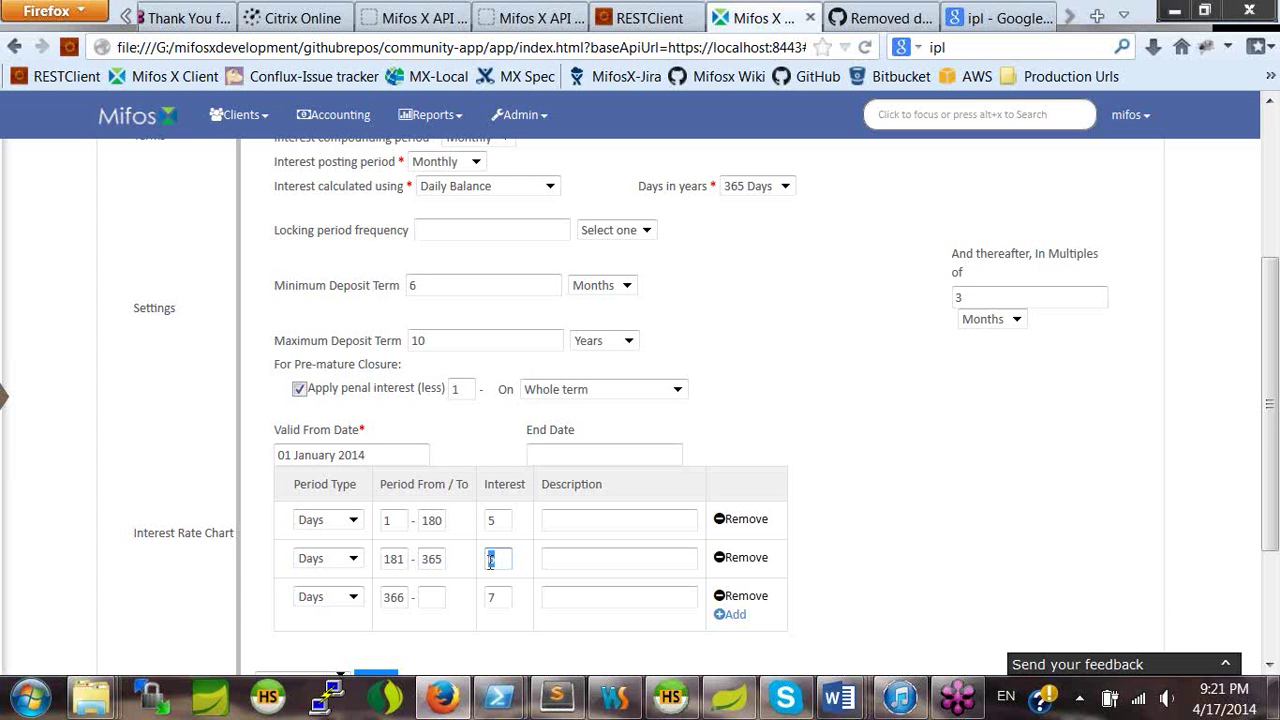
left_click(465, 440)
left_click(474, 388)
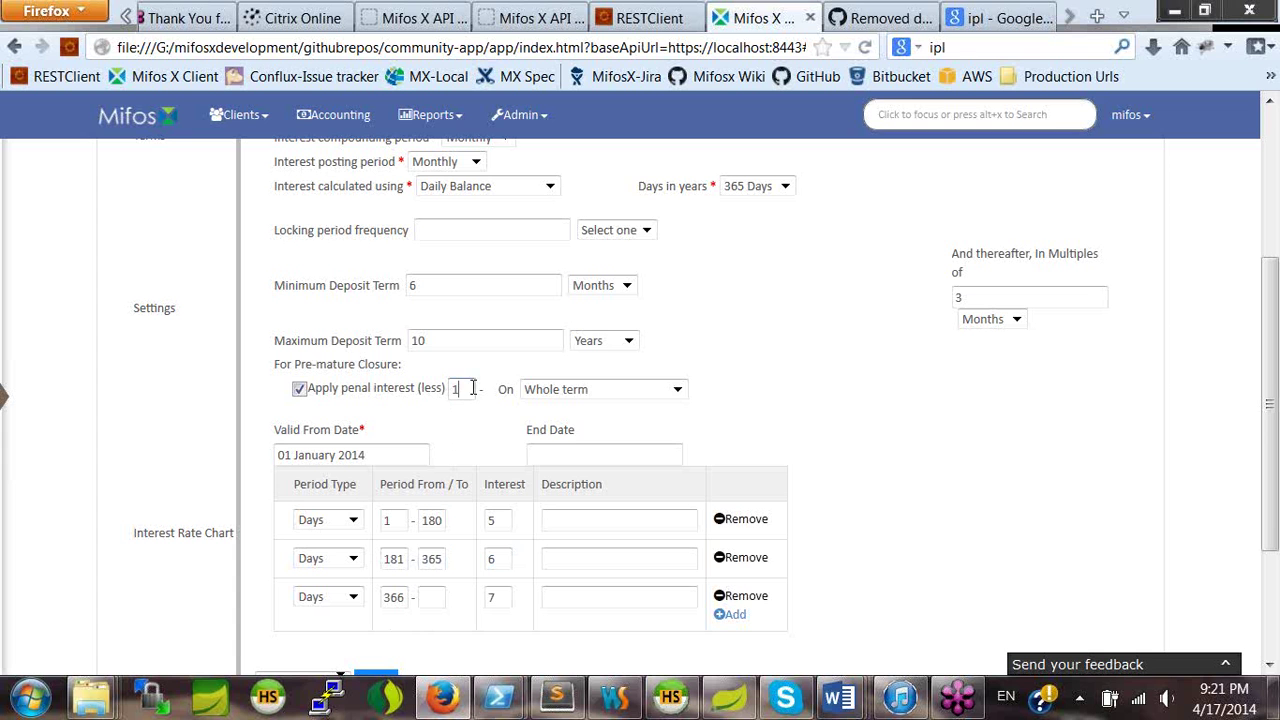
Apply the penal interest on Till Premature Withdrawal and compare it with the rate of the 1 to 180 day period.
left_click(677, 391)
left_click(652, 424)
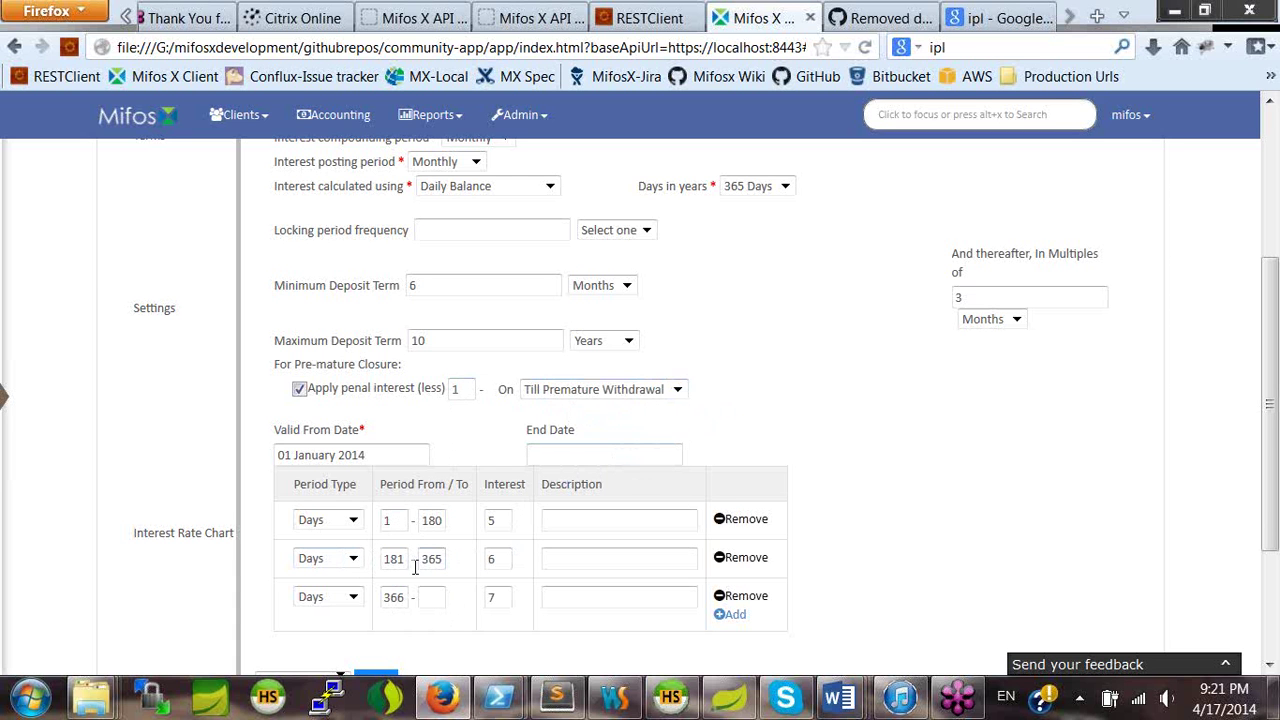
left_click(390, 522)
left_click_drag(500, 521, 487, 521)
left_click(464, 392)
left_click(404, 524)
left_click_drag(502, 521, 487, 522)
left_click(459, 395)
Switch the penal interest basis to Whole term and compare it with the rate of the 181 to 365 day period.
left_click(630, 398)
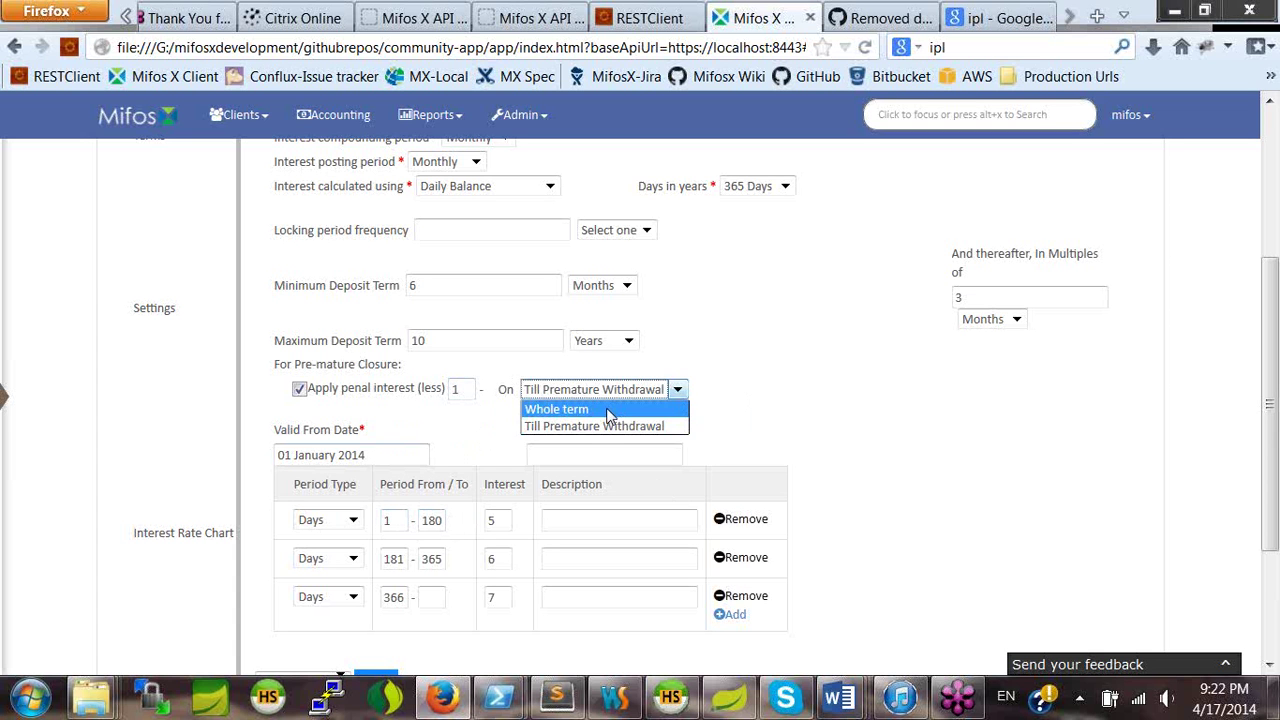
left_click(610, 412)
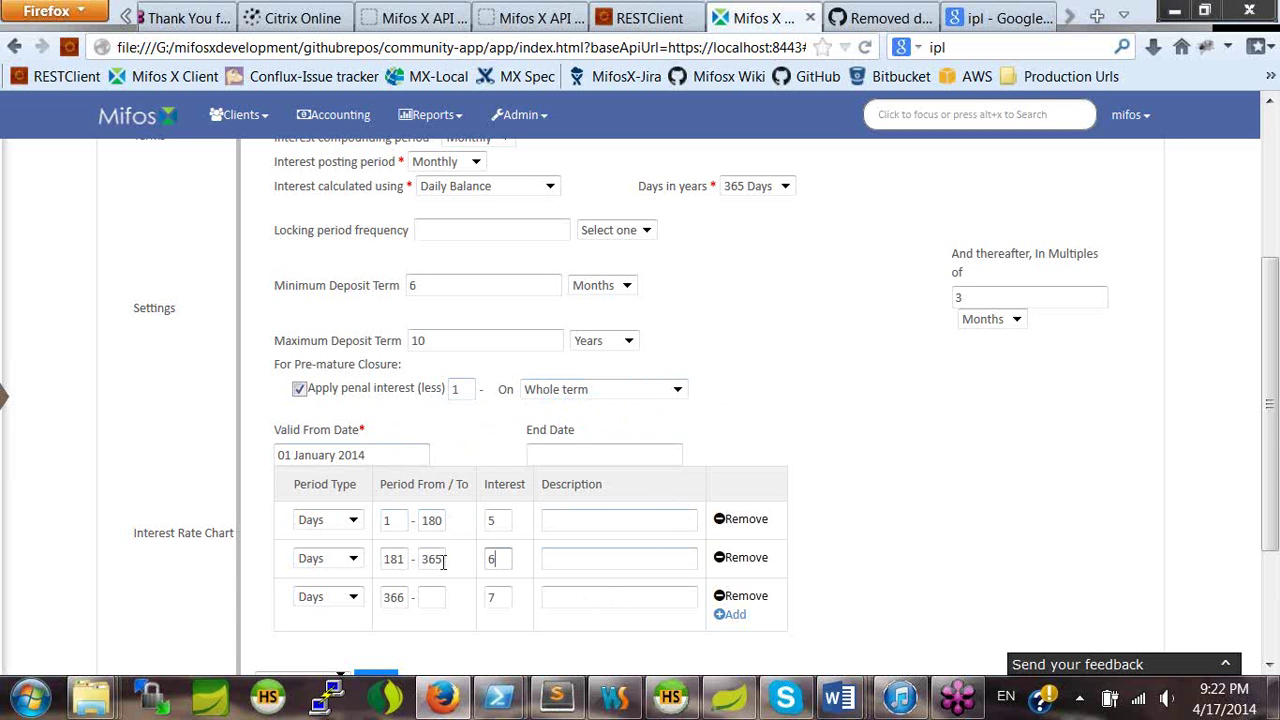
left_click_drag(508, 557, 486, 560)
left_click(504, 562)
left_click(461, 390)
left_click(503, 564)
Set the penal interest for pre-mature closure to apply on Till Premature Withdrawal.
left_click(680, 391)
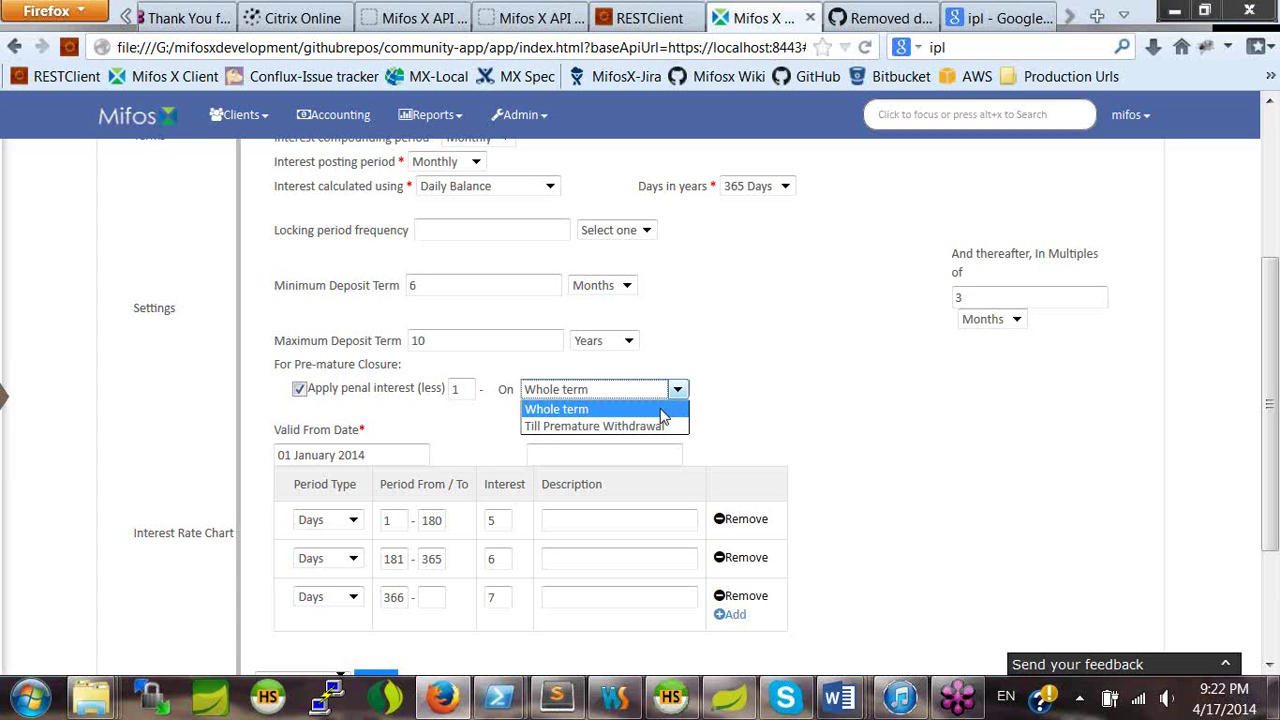
left_click(651, 428)
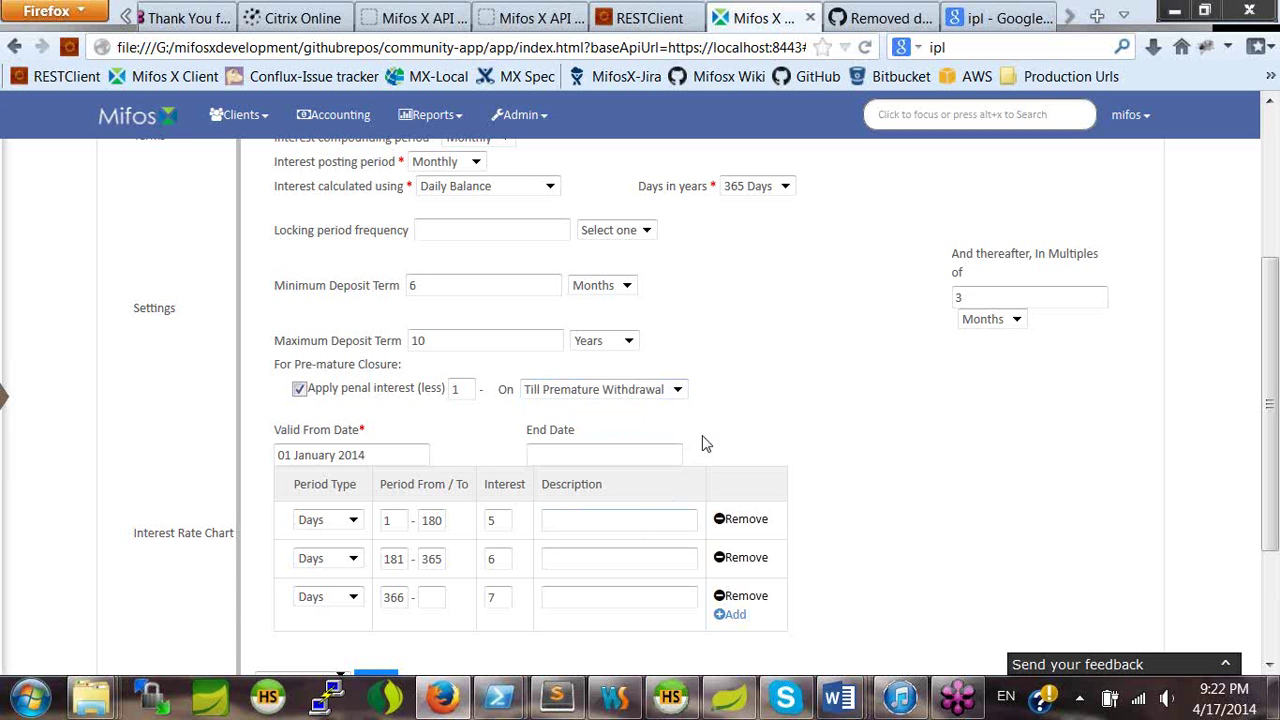
scroll(745, 435, "down", 1)
scroll(745, 435, "down", 3)
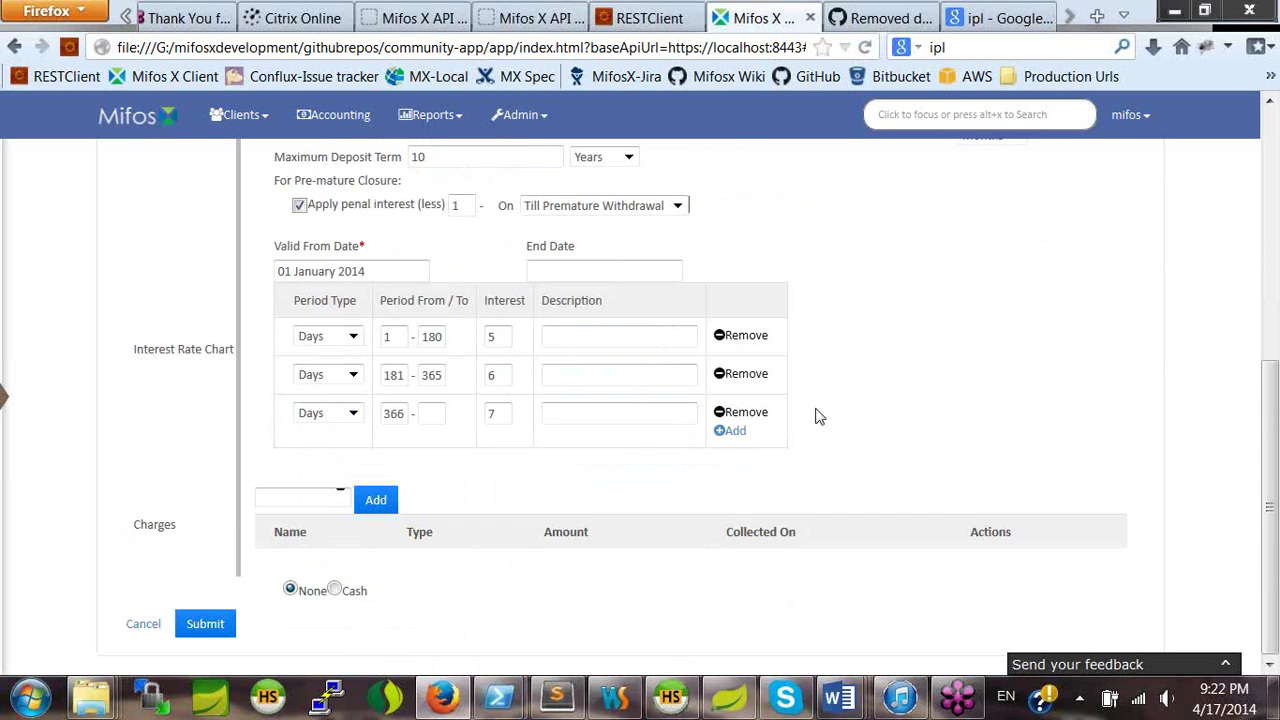
scroll(816, 416, "up", 2)
scroll(810, 415, "down", 2)
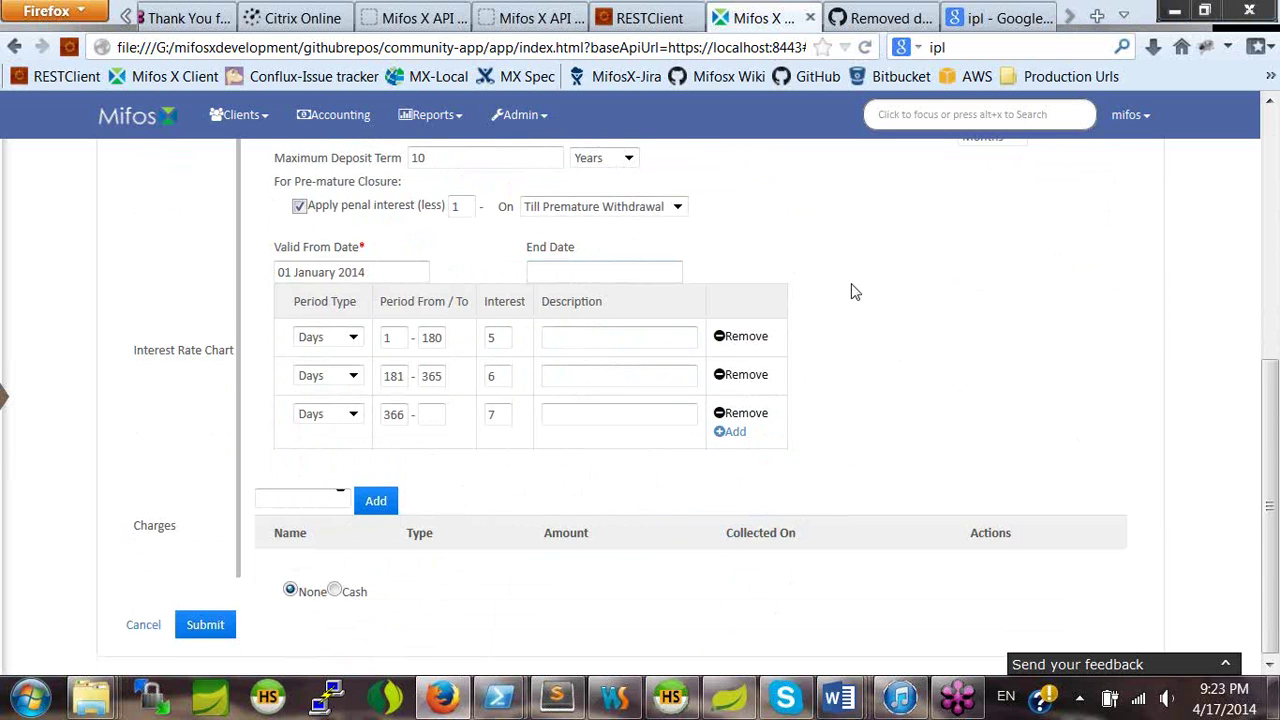
Review the deposit term settings, pre-mature closure penalty, interest rate chart and charges section of the product form.
scroll(830, 320, "up", 2)
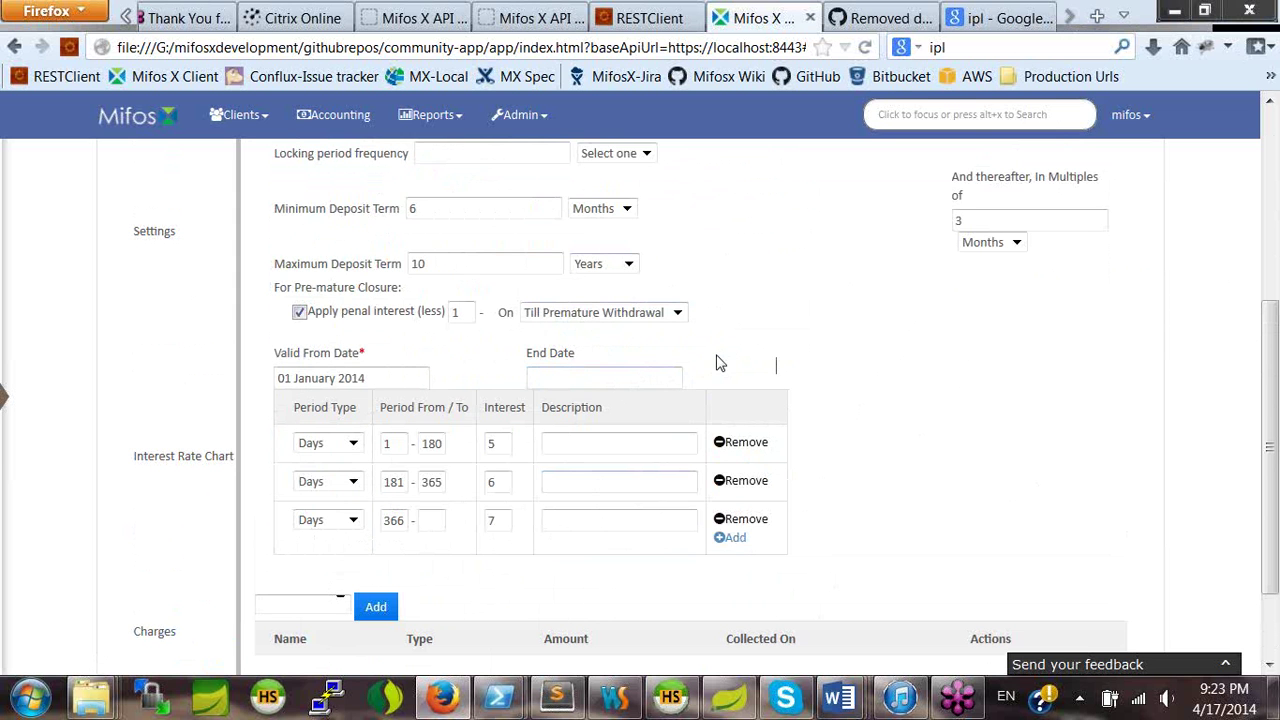
scroll(716, 363, "up", 2)
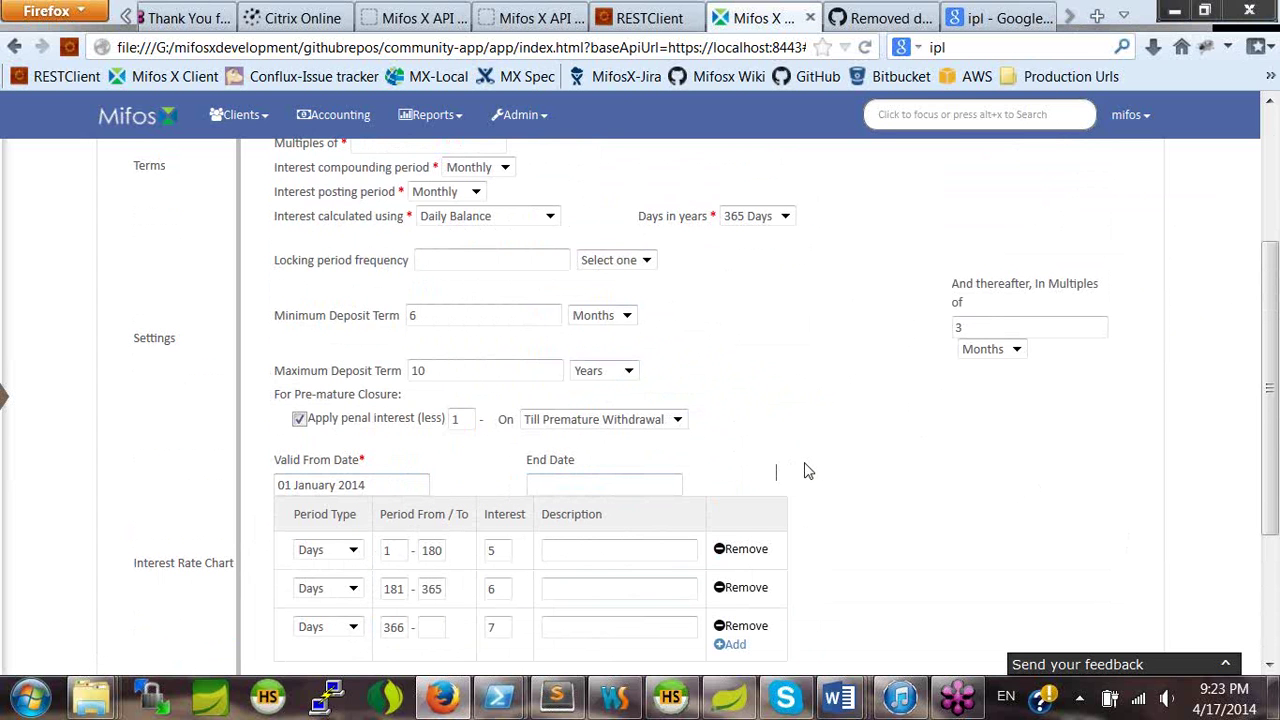
scroll(808, 471, "down", 2)
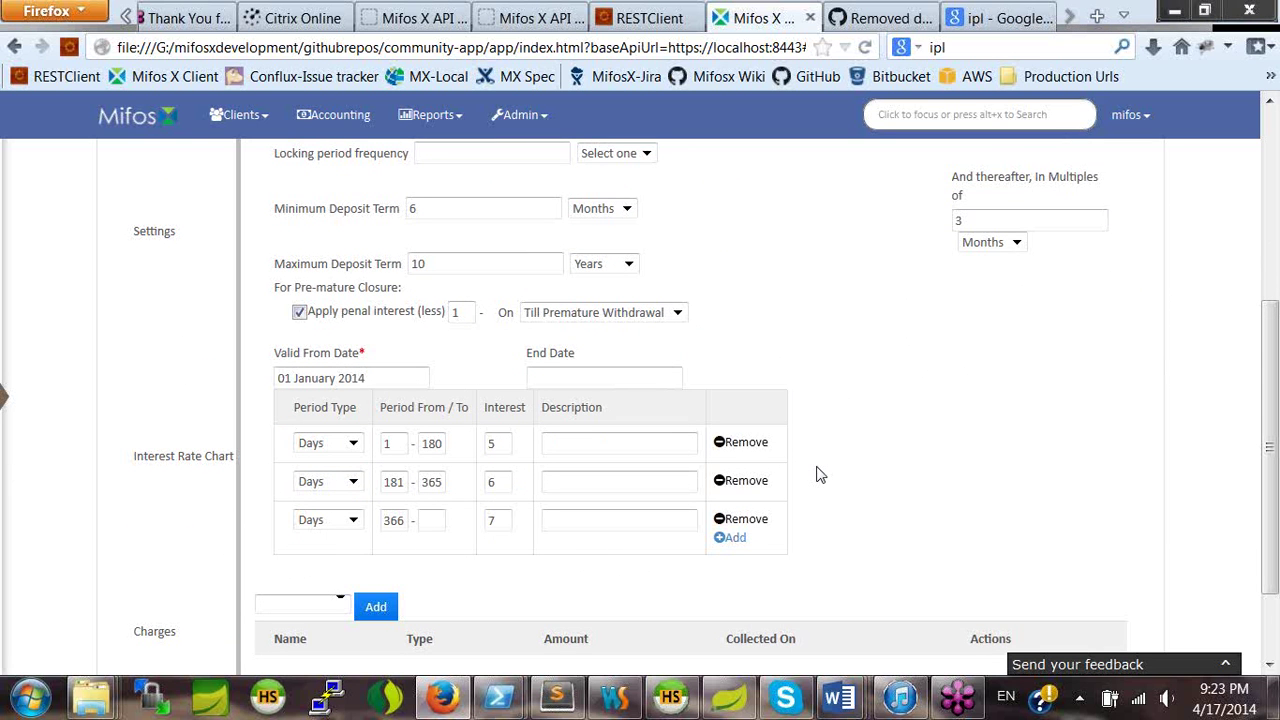
scroll(820, 474, "up", 1)
scroll(820, 474, "up", 2)
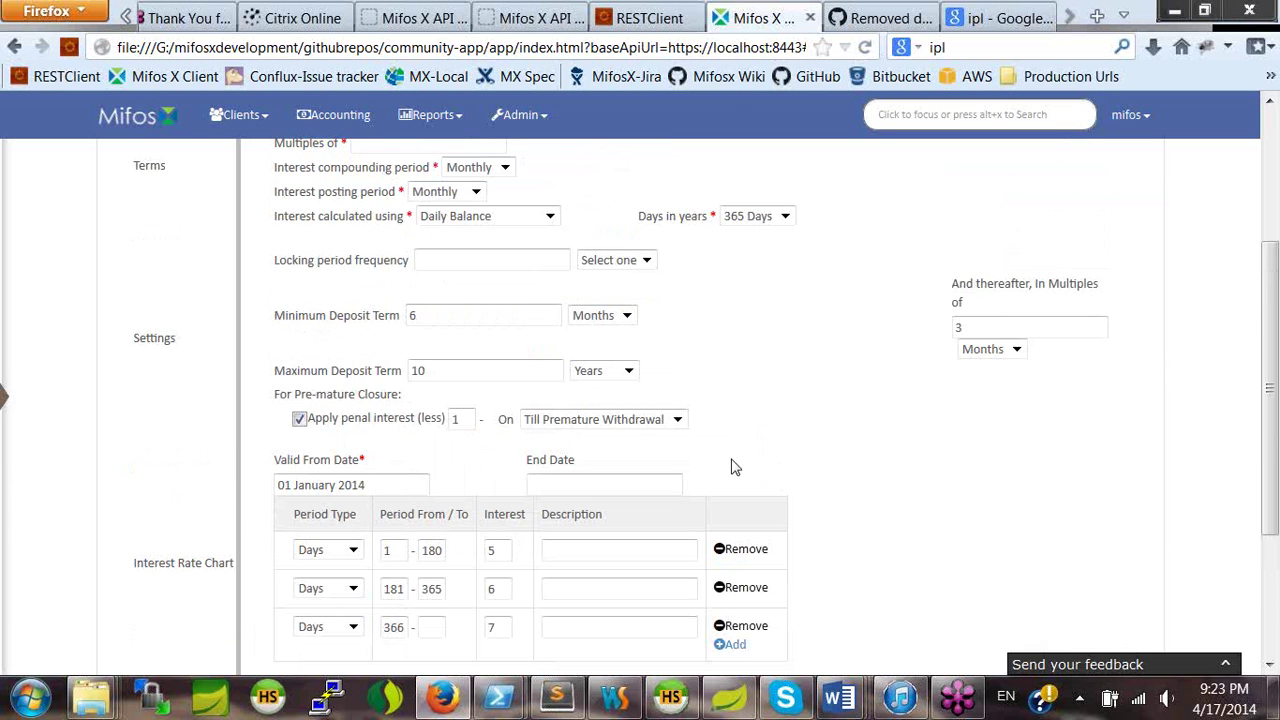
scroll(580, 571, "down", 3)
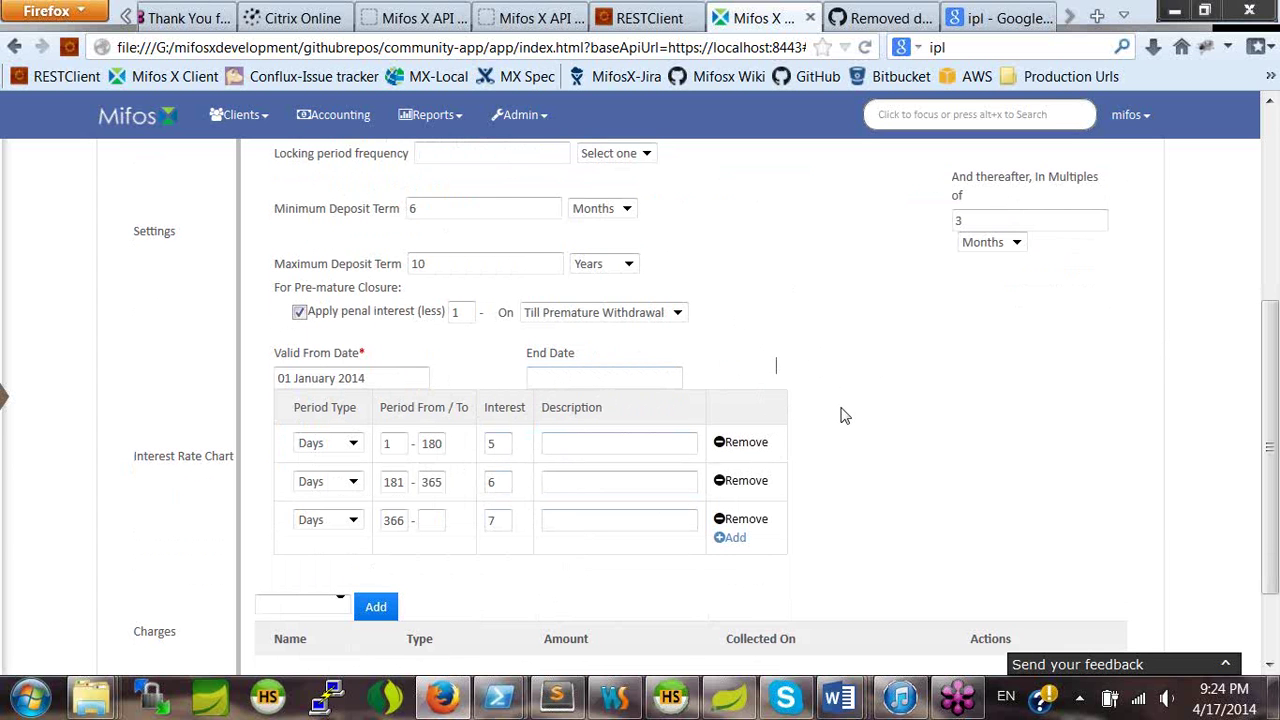
scroll(843, 416, "up", 2)
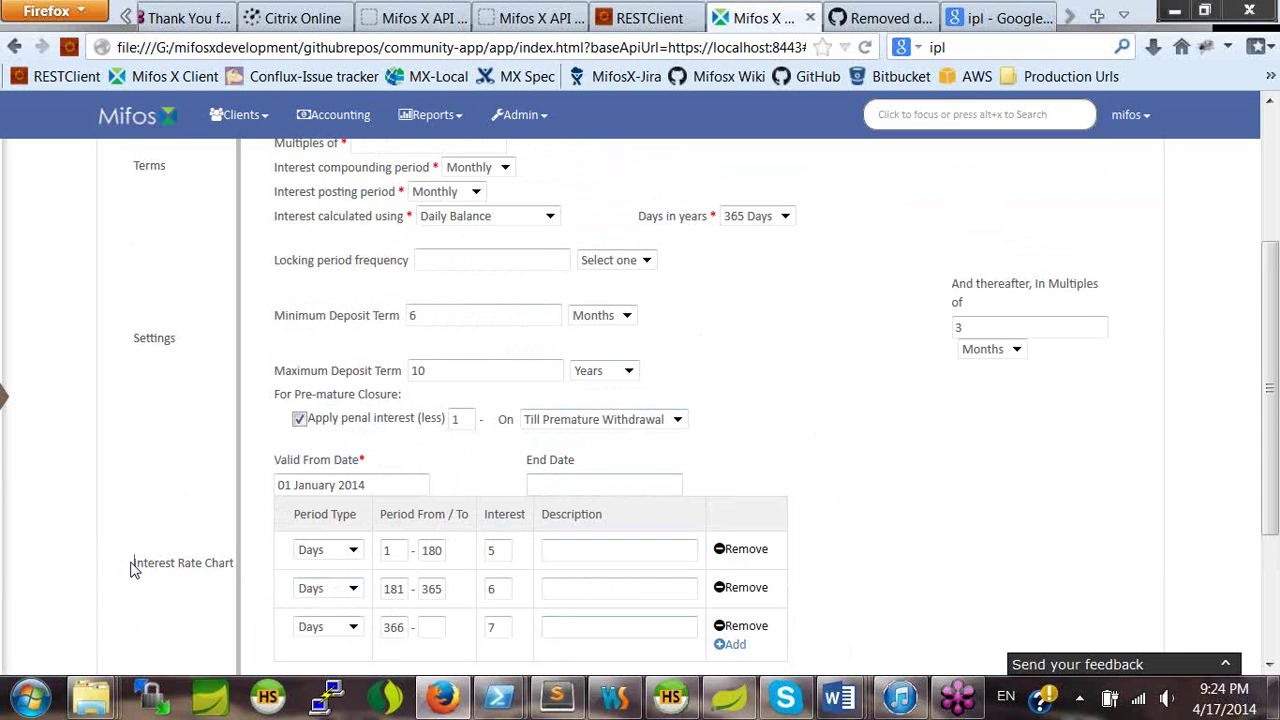
left_click_drag(132, 563, 234, 568)
scroll(800, 401, "up", 5)
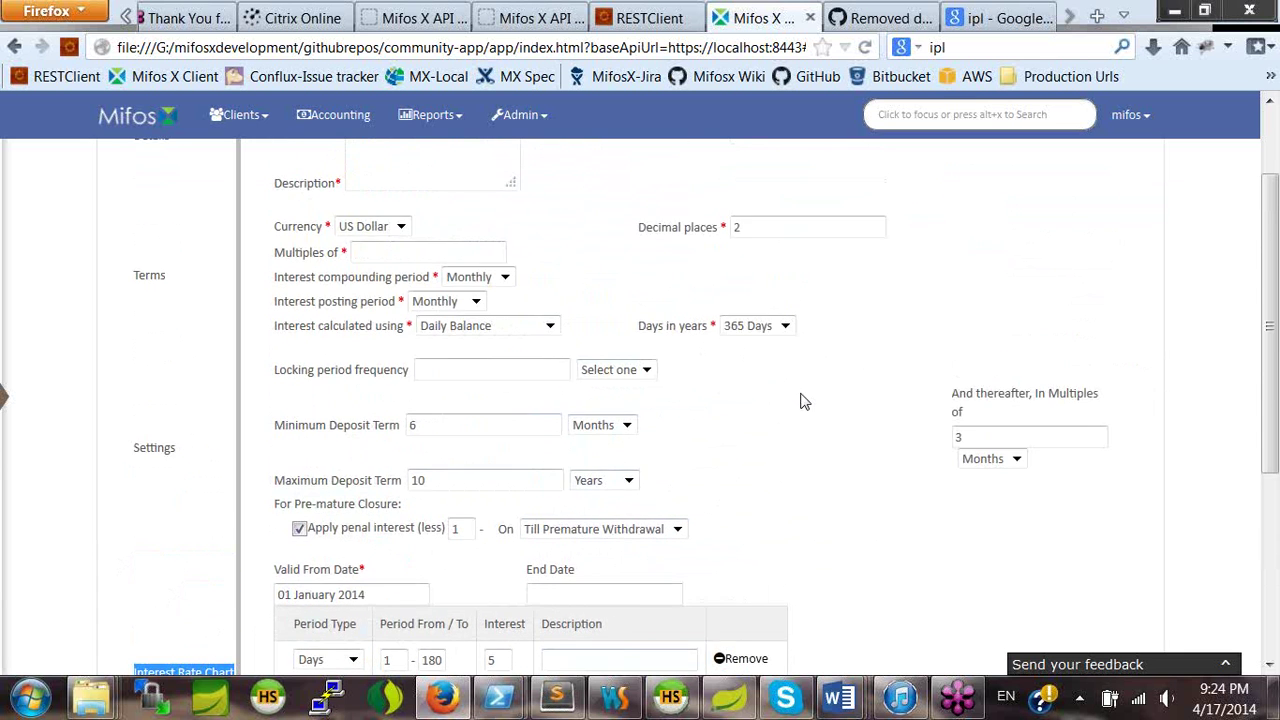
scroll(595, 400, "down", 2)
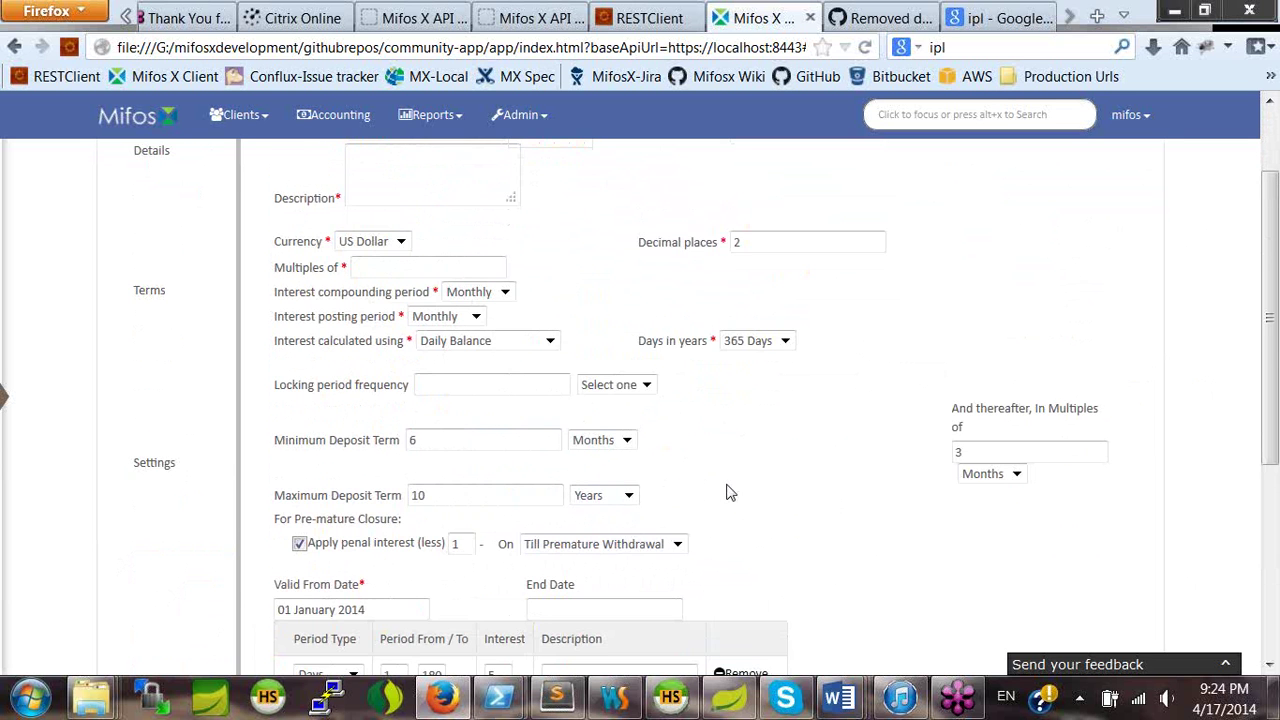
scroll(730, 491, "down", 6)
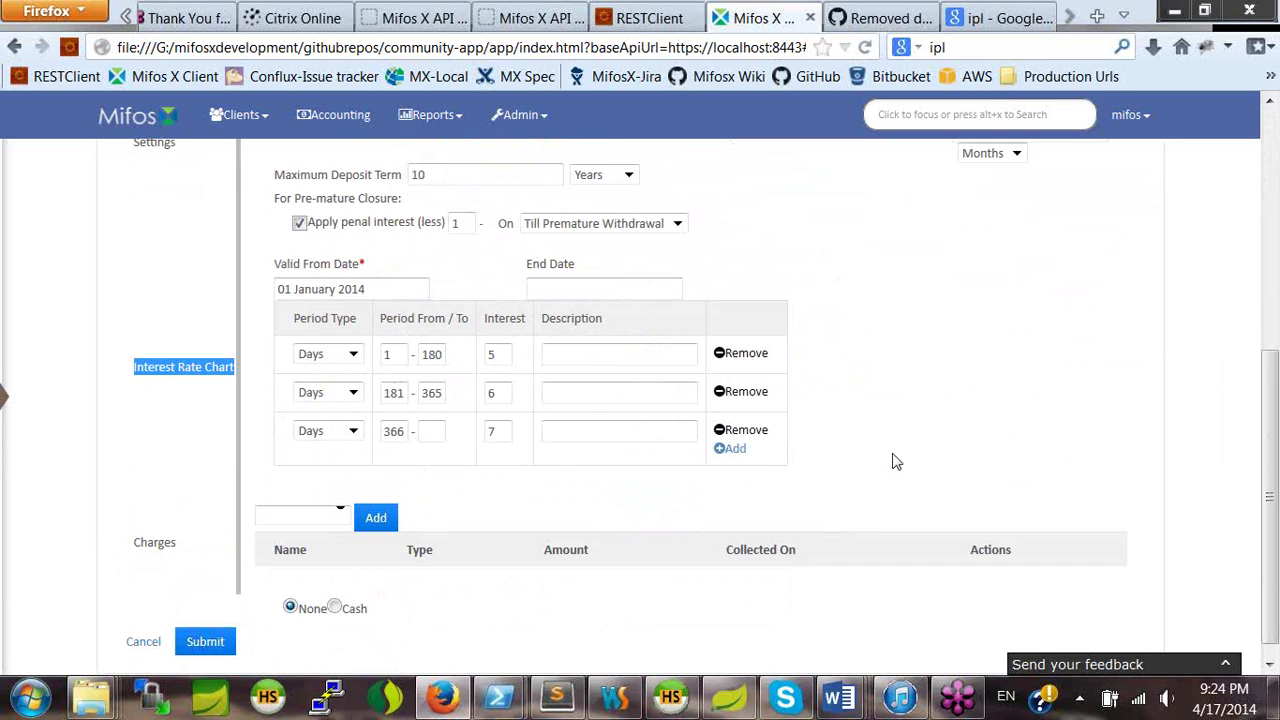
scroll(896, 461, "up", 2)
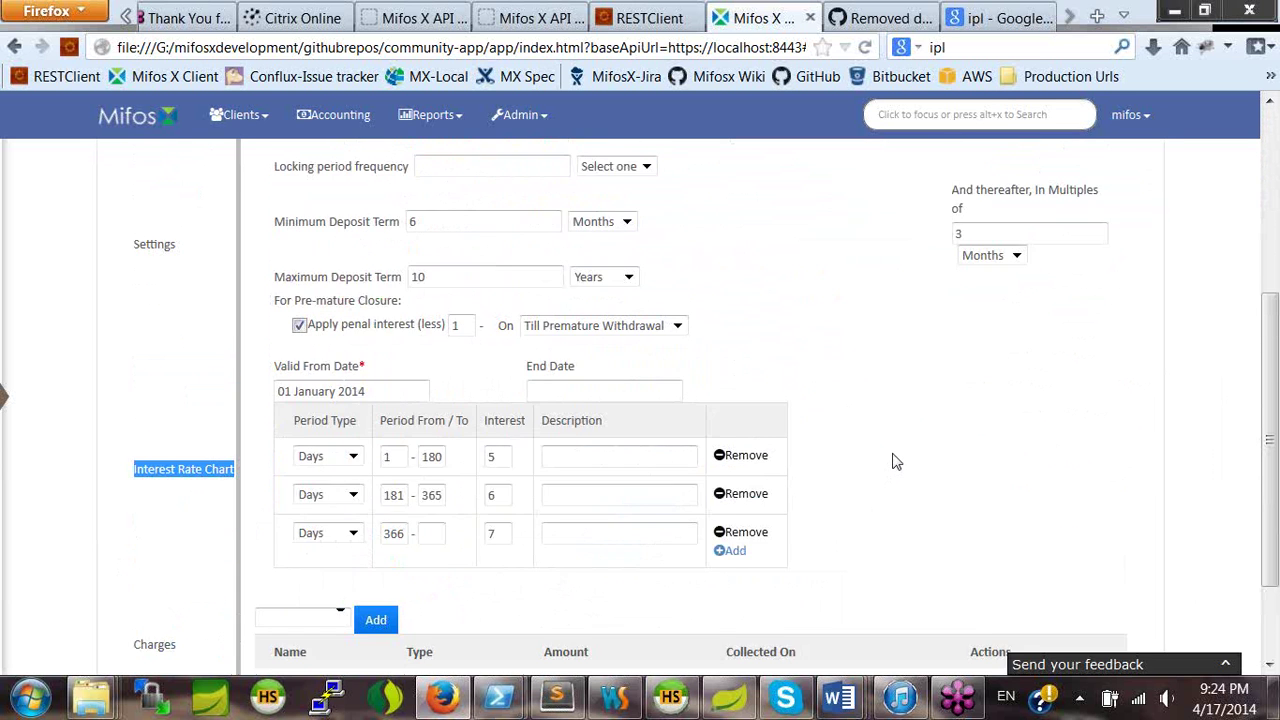
scroll(896, 461, "down", 2)
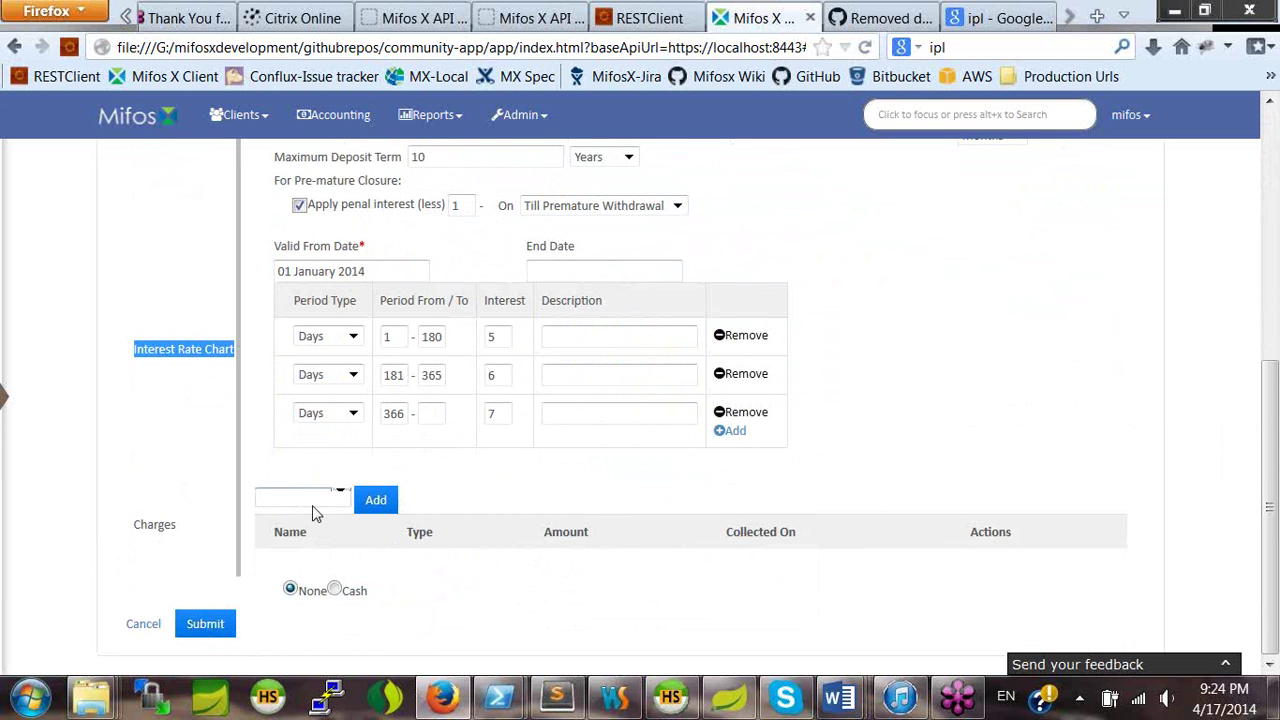
Submit the form to check for missing required fields, and enter FD03 as the product name, short name and description.
left_click(208, 625)
scroll(960, 408, "up", 5)
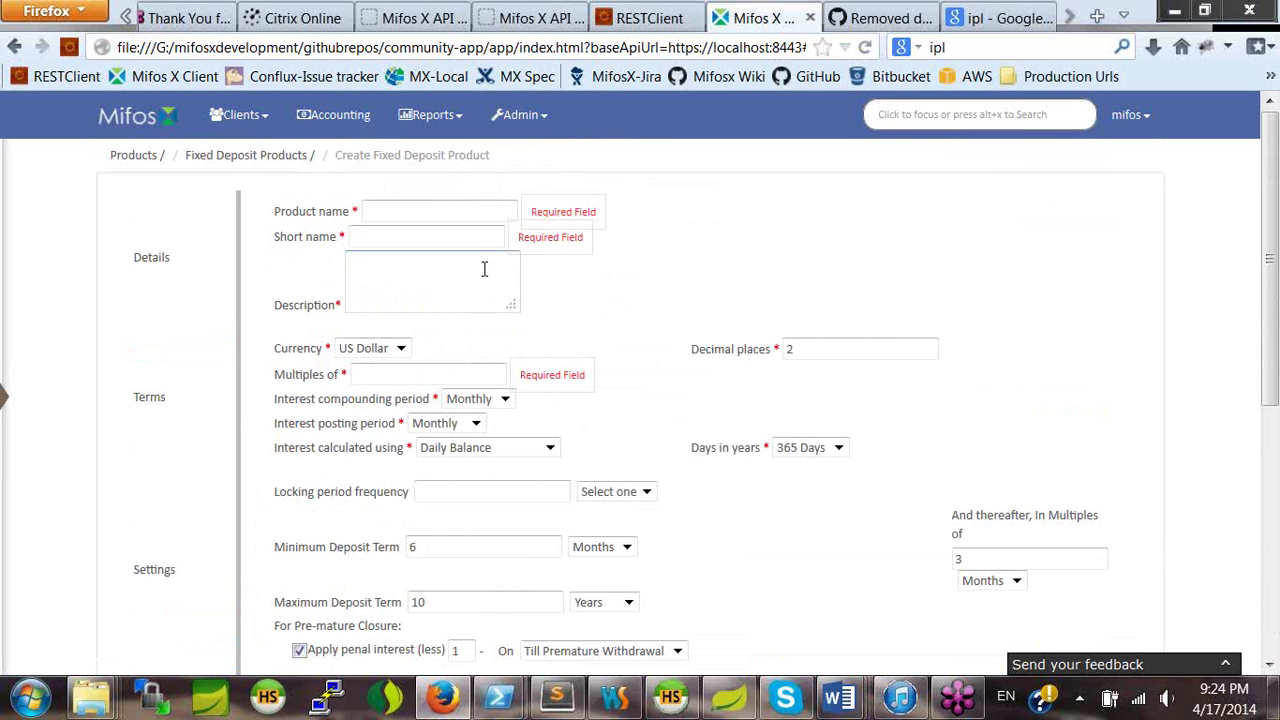
left_click(477, 217)
type("FD")
type("03")
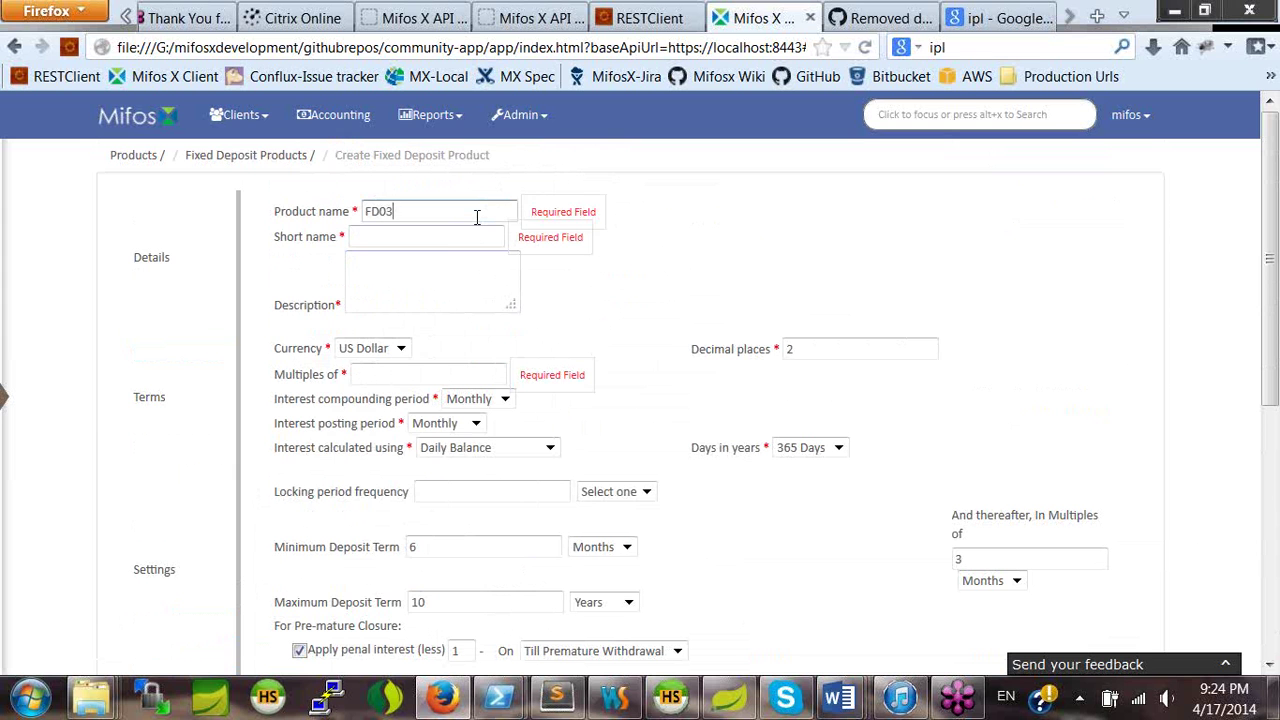
key("Tab")
type("FD03")
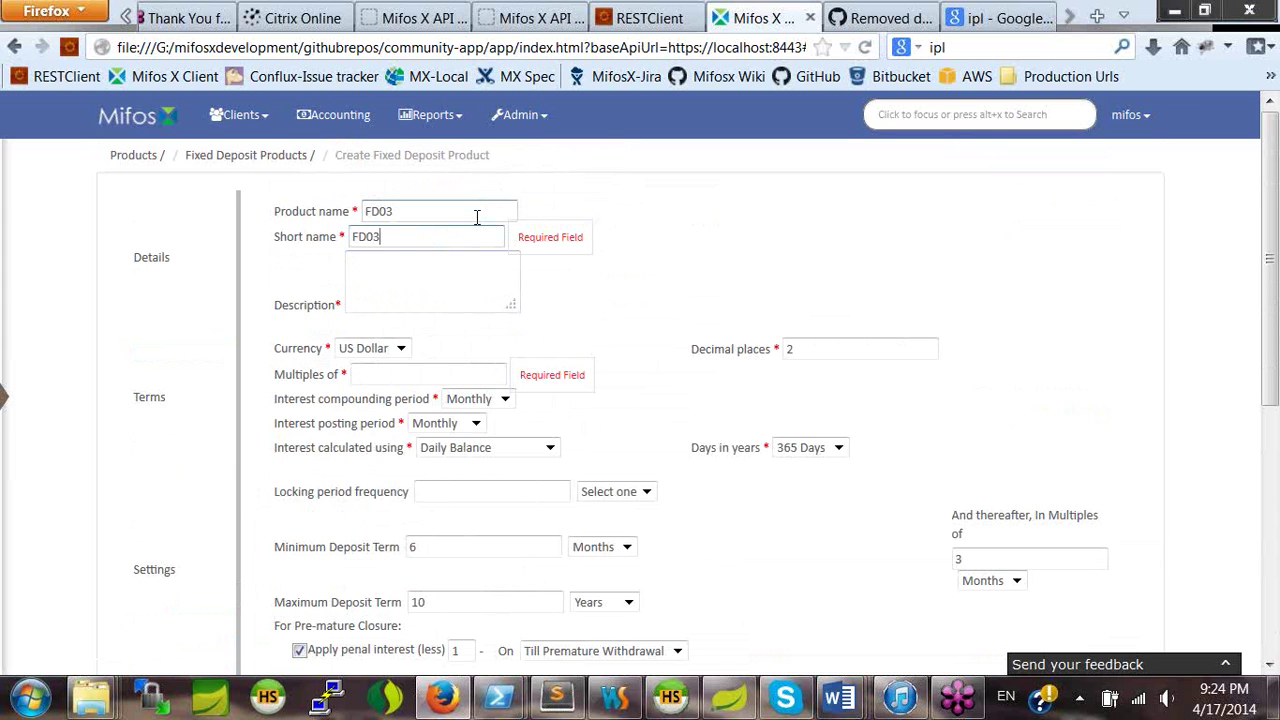
left_click(491, 287)
type("FD03")
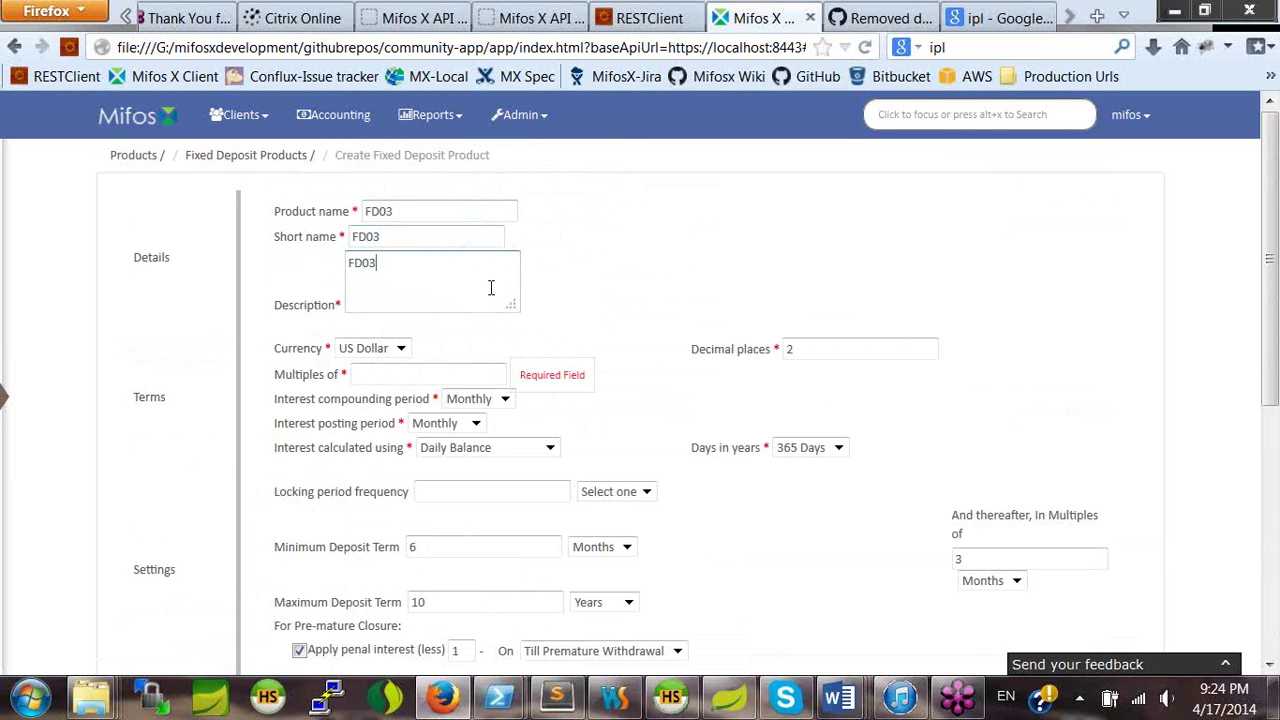
Set the currency multiples to 1, keep Days in years at 365 Days, and submit the fixed deposit product.
left_click(465, 372)
type("1")
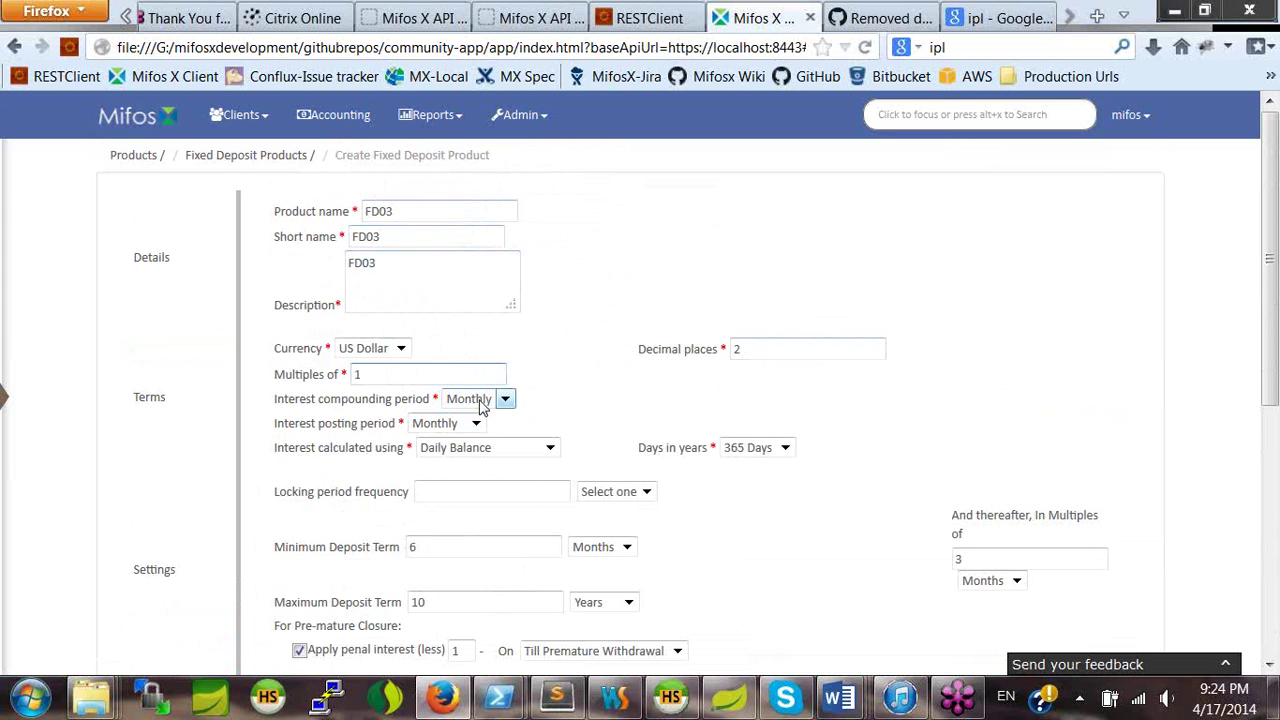
left_click(548, 407)
scroll(667, 414, "down", 2)
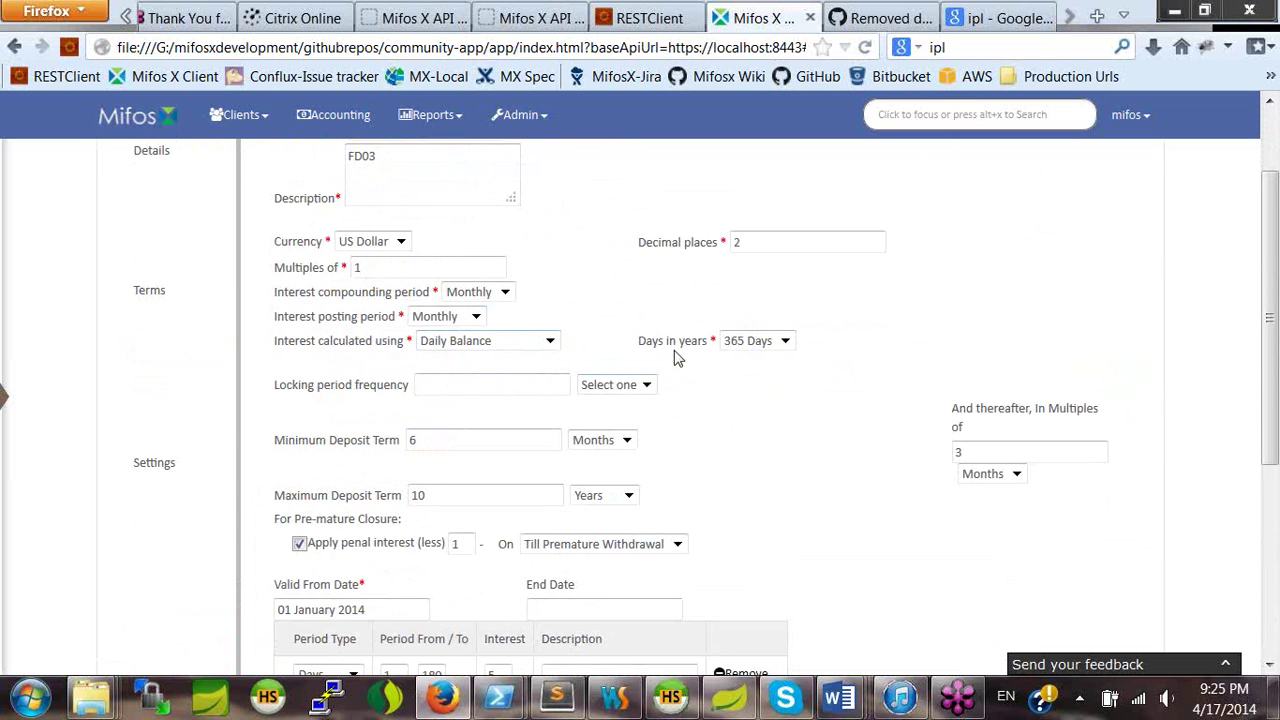
left_click(786, 341)
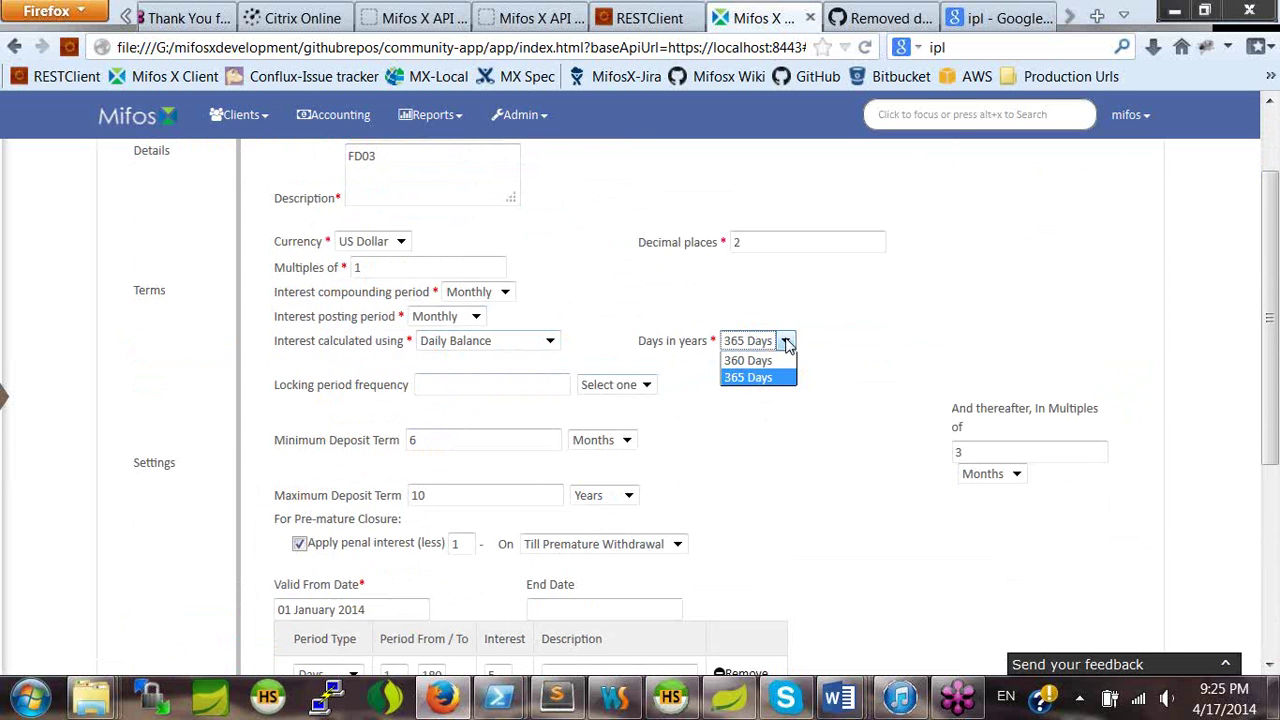
left_click(787, 383)
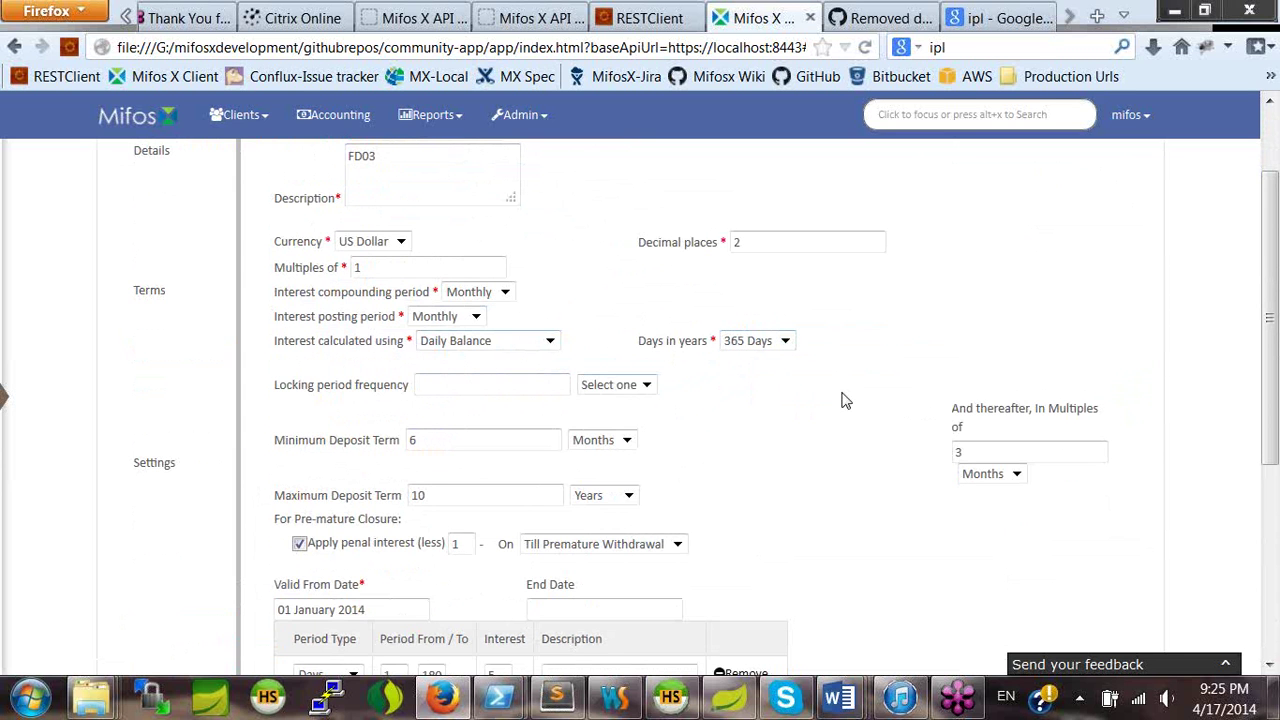
scroll(855, 400, "down", 6)
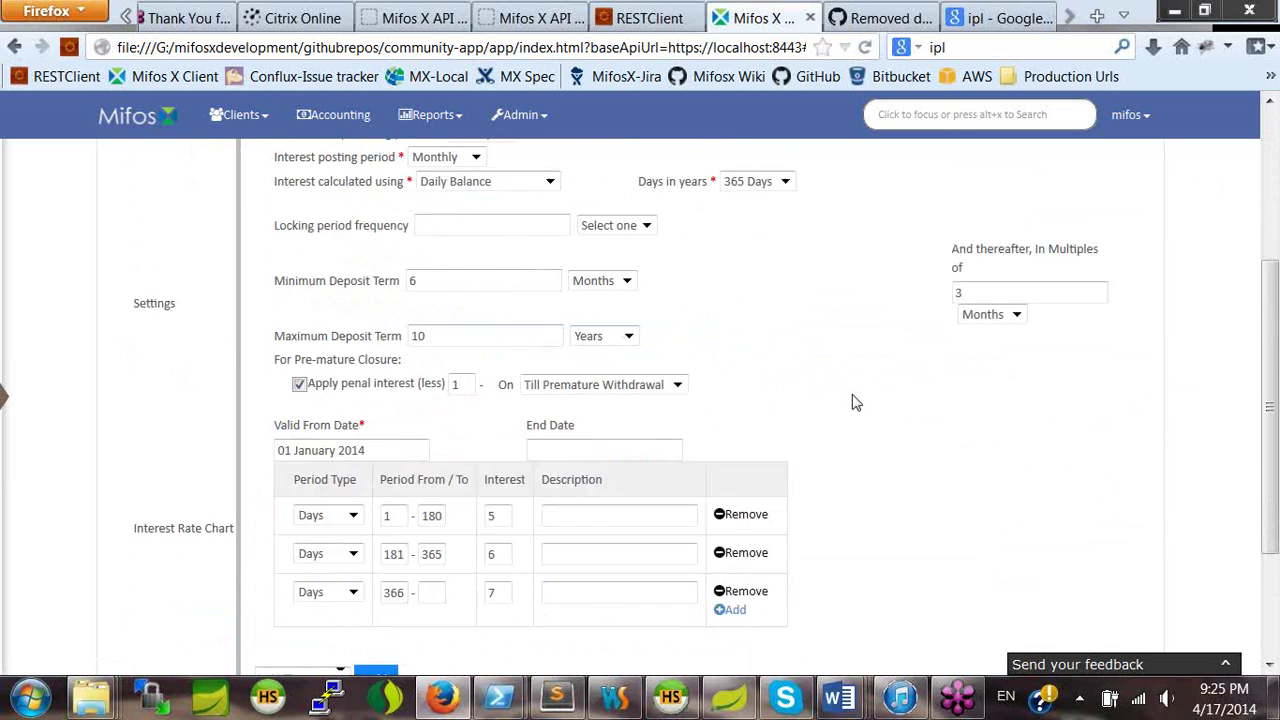
left_click(205, 626)
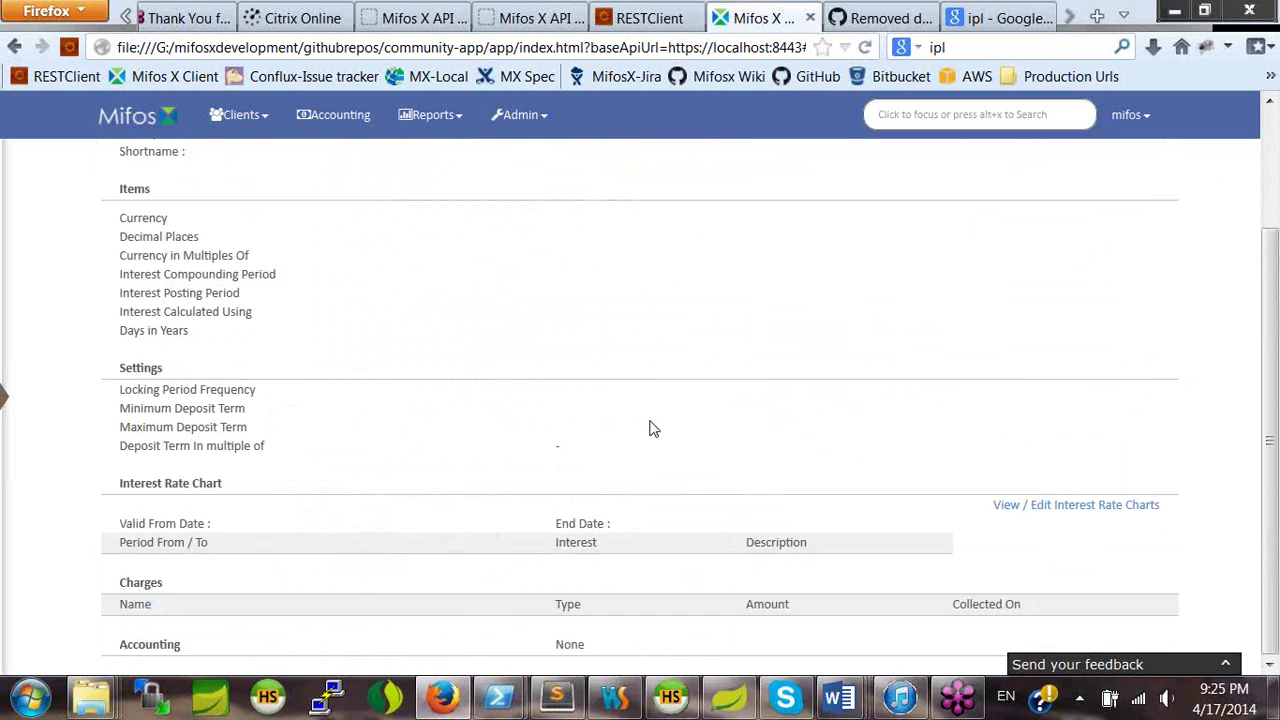
Review the details, terms, settings and interest rate chart on the overview of product FD03.
scroll(870, 361, "up", 3)
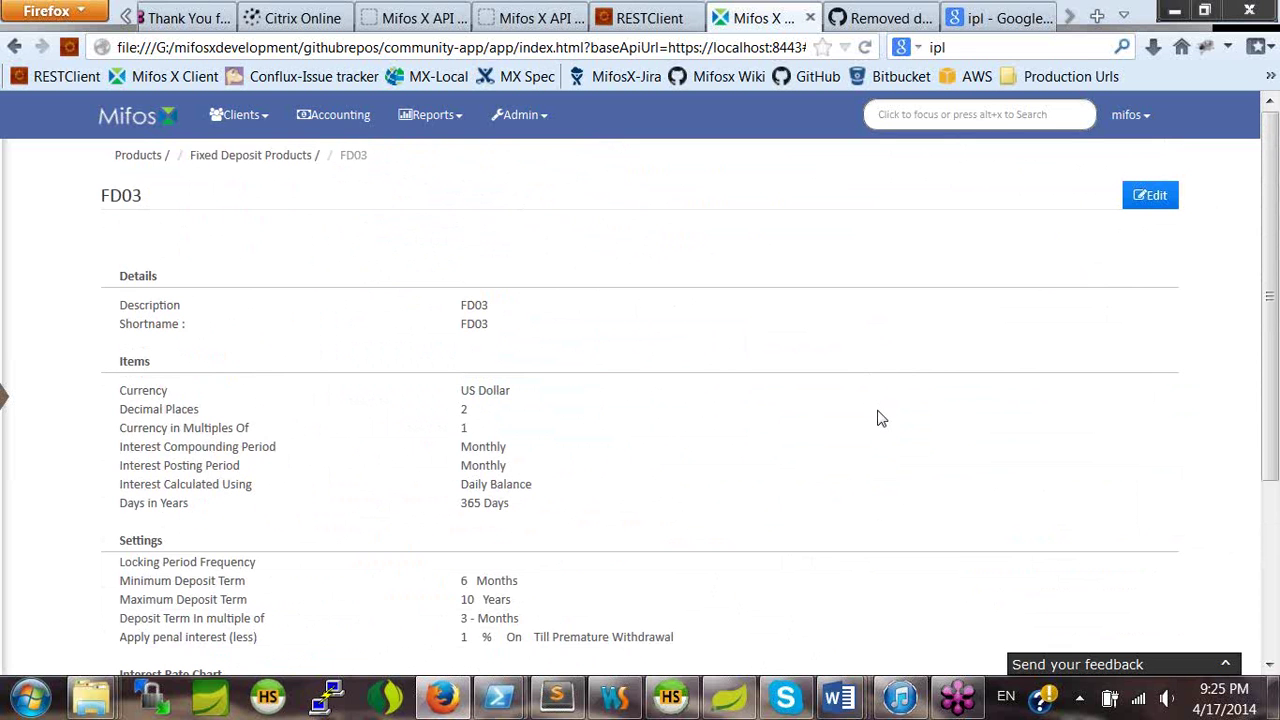
scroll(880, 418, "down", 5)
scroll(869, 452, "up", 4)
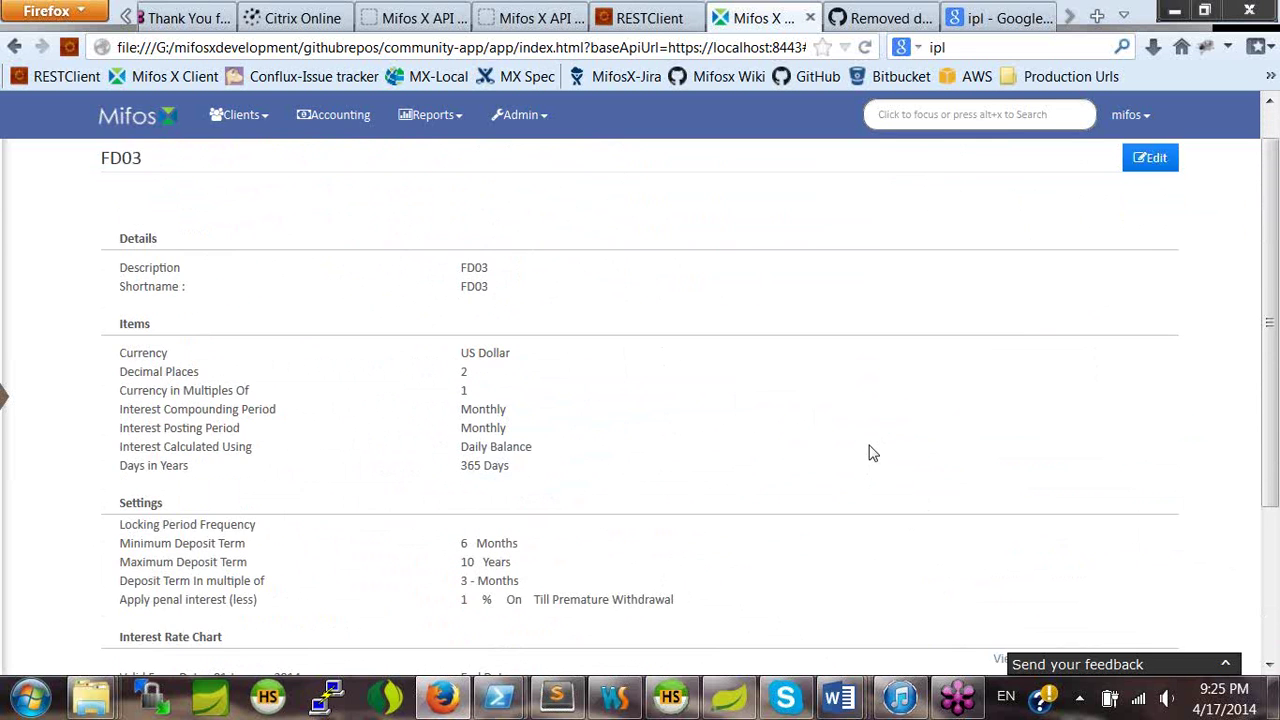
scroll(868, 457, "down", 2)
scroll(717, 433, "up", 3)
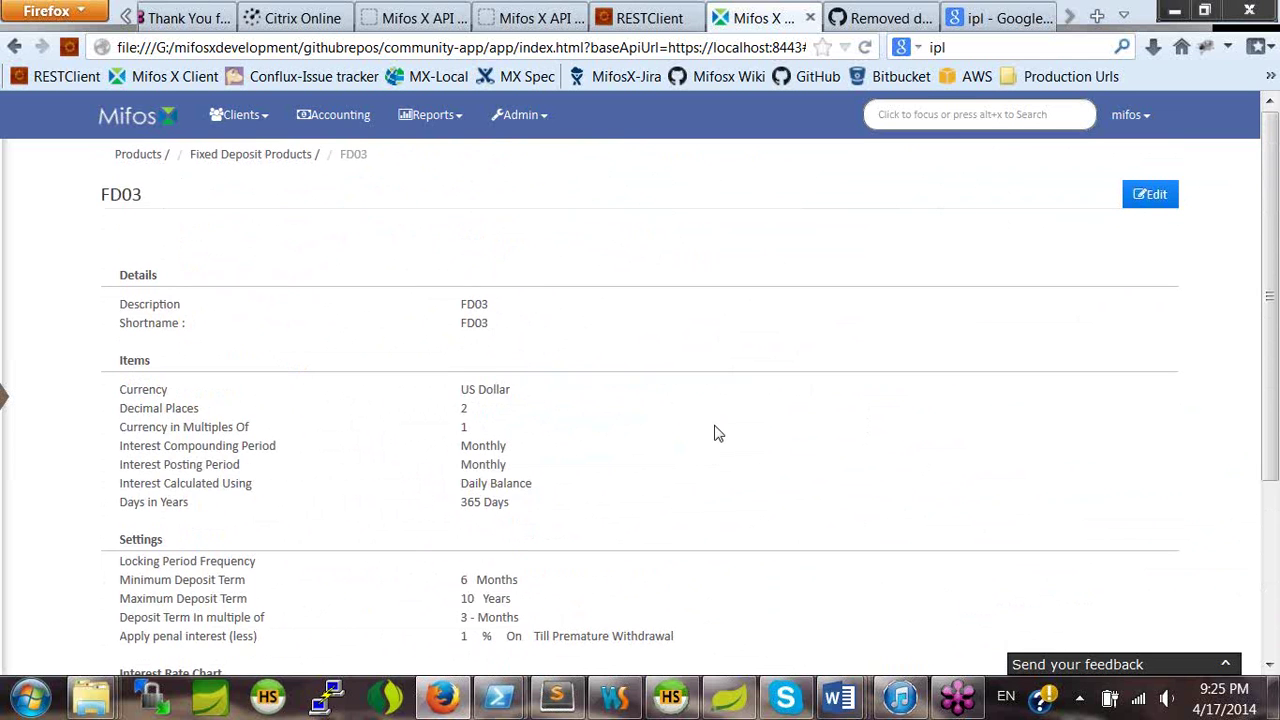
scroll(714, 434, "down", 5)
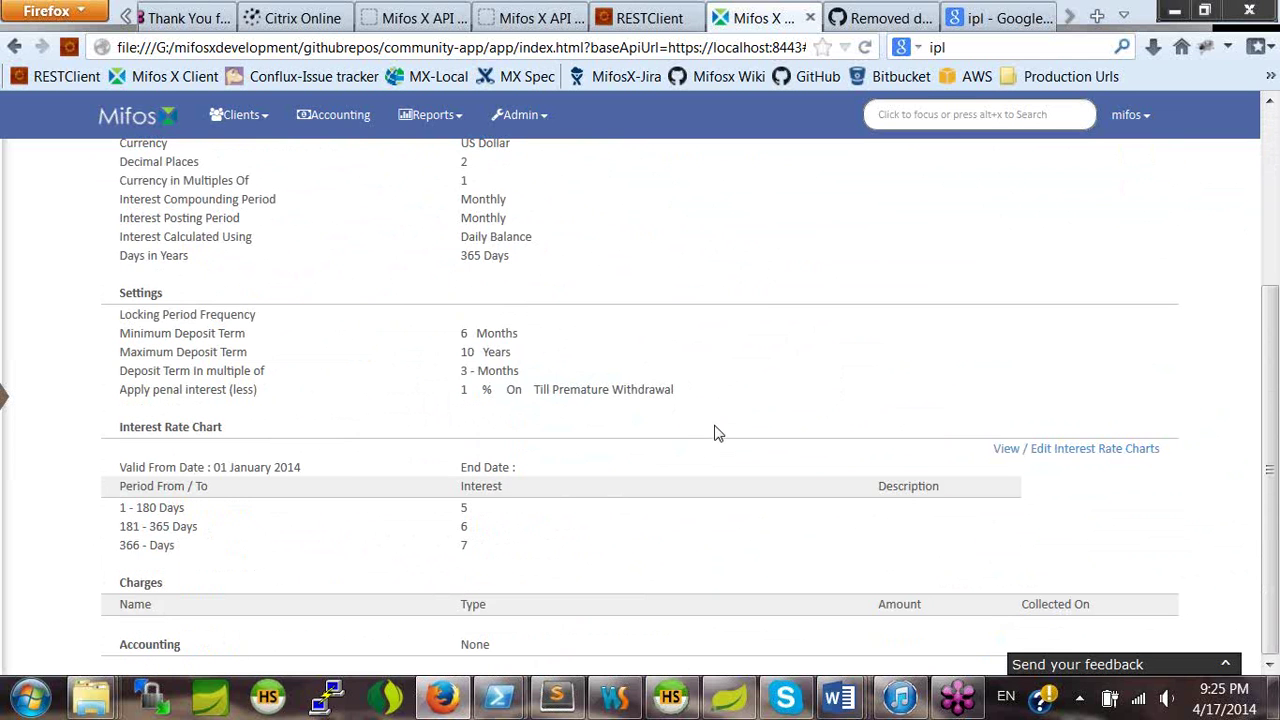
Open the interest rate charts of FD03 and check the validity dates of the existing chart.
left_click(1100, 450)
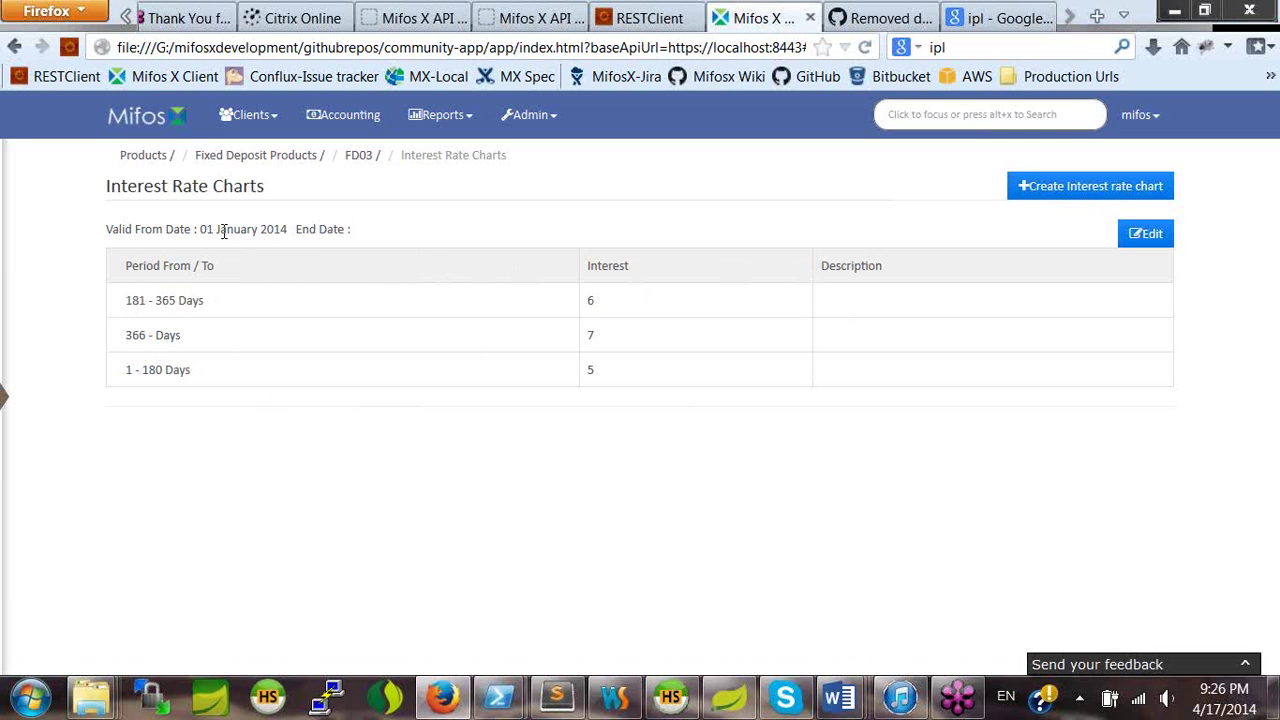
double_click(306, 230)
left_click_drag(325, 232, 349, 234)
left_click(358, 240)
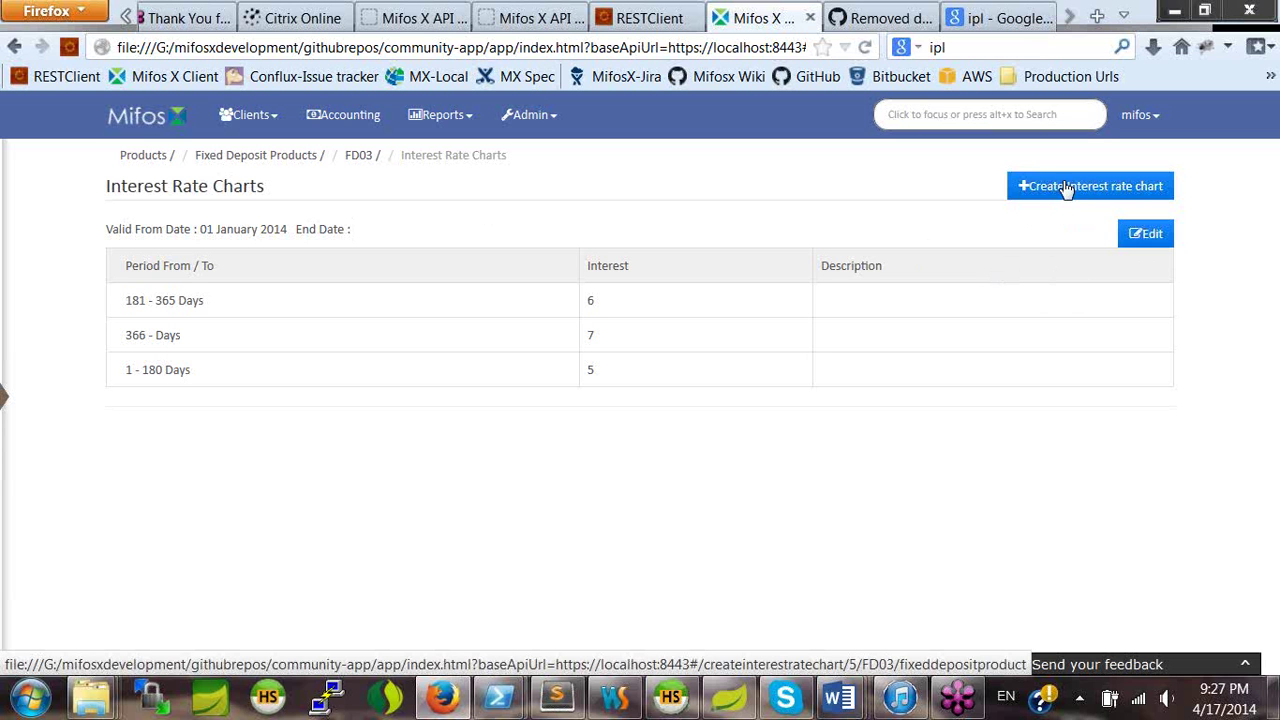
Edit the existing interest rate chart to end on 31 March 2014 and submit it.
left_click(1144, 238)
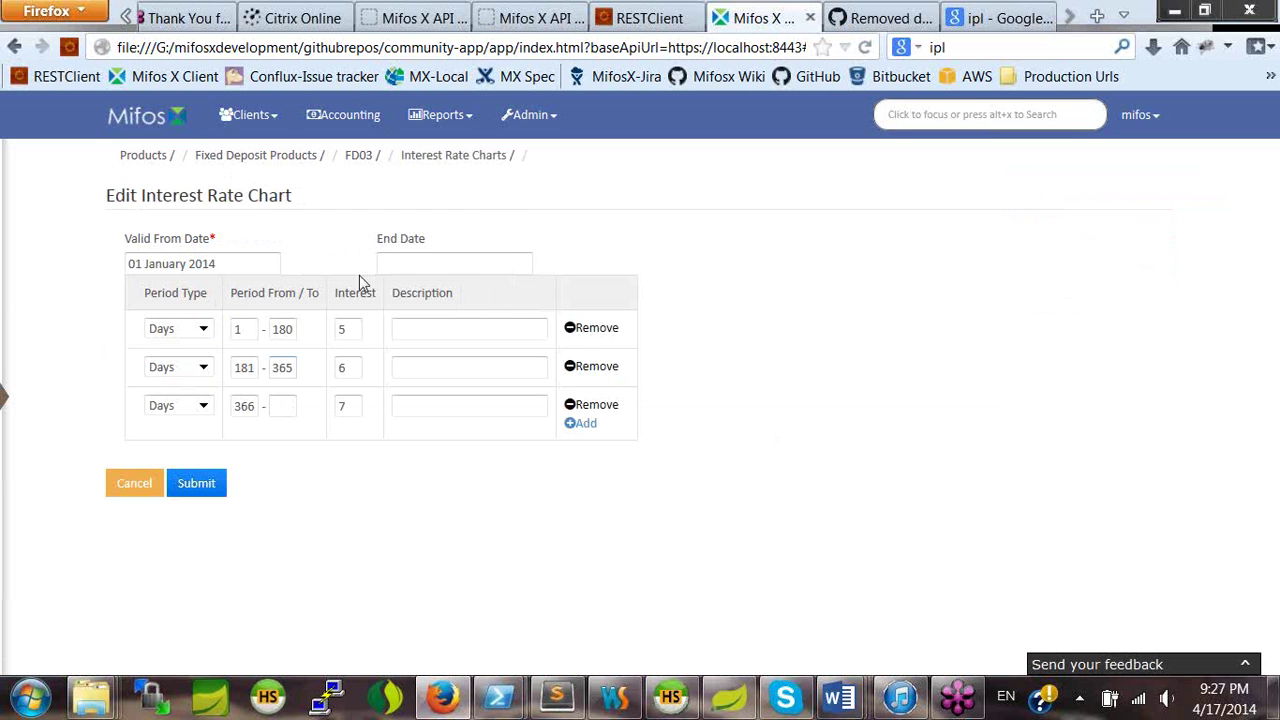
left_click(416, 258)
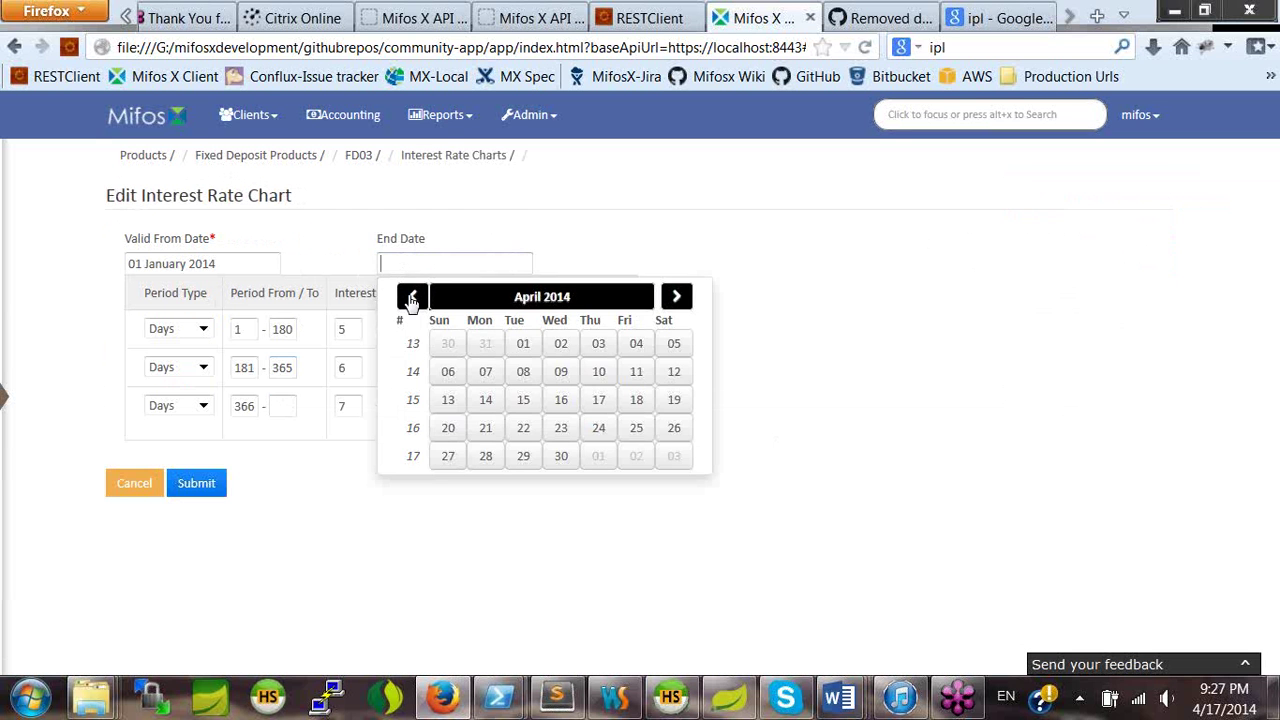
left_click(412, 296)
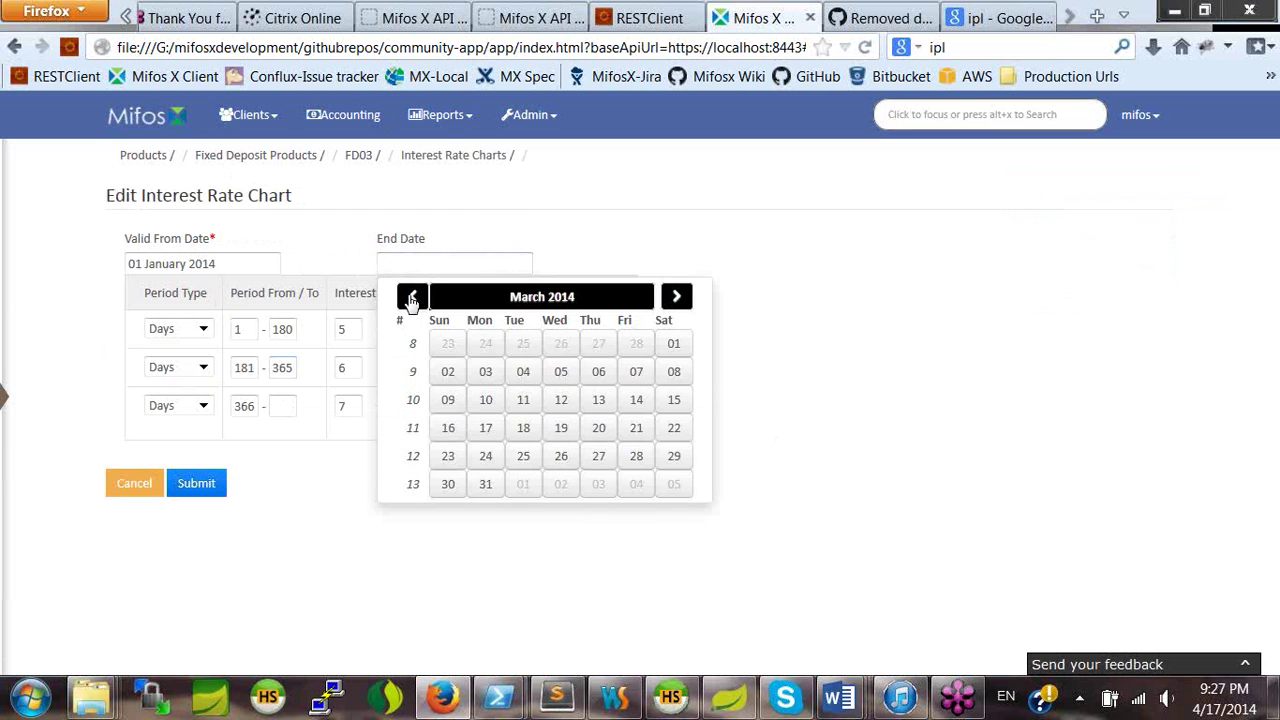
left_click(486, 488)
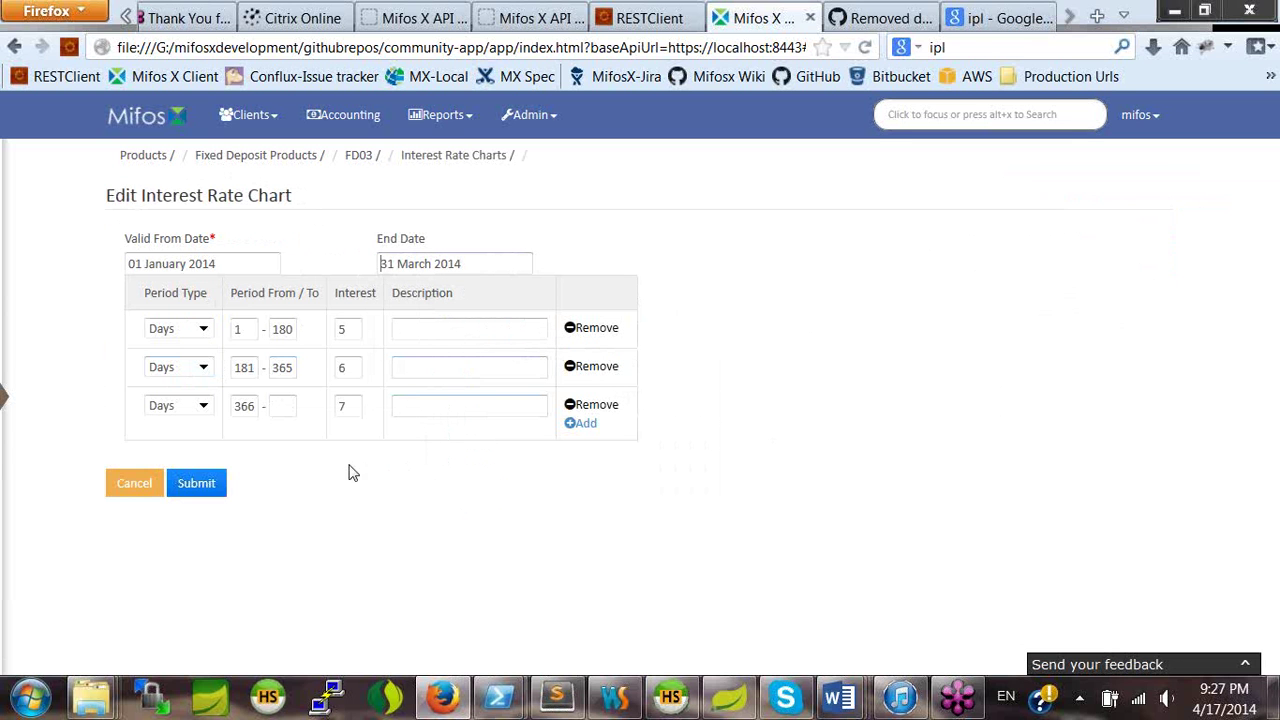
left_click(200, 484)
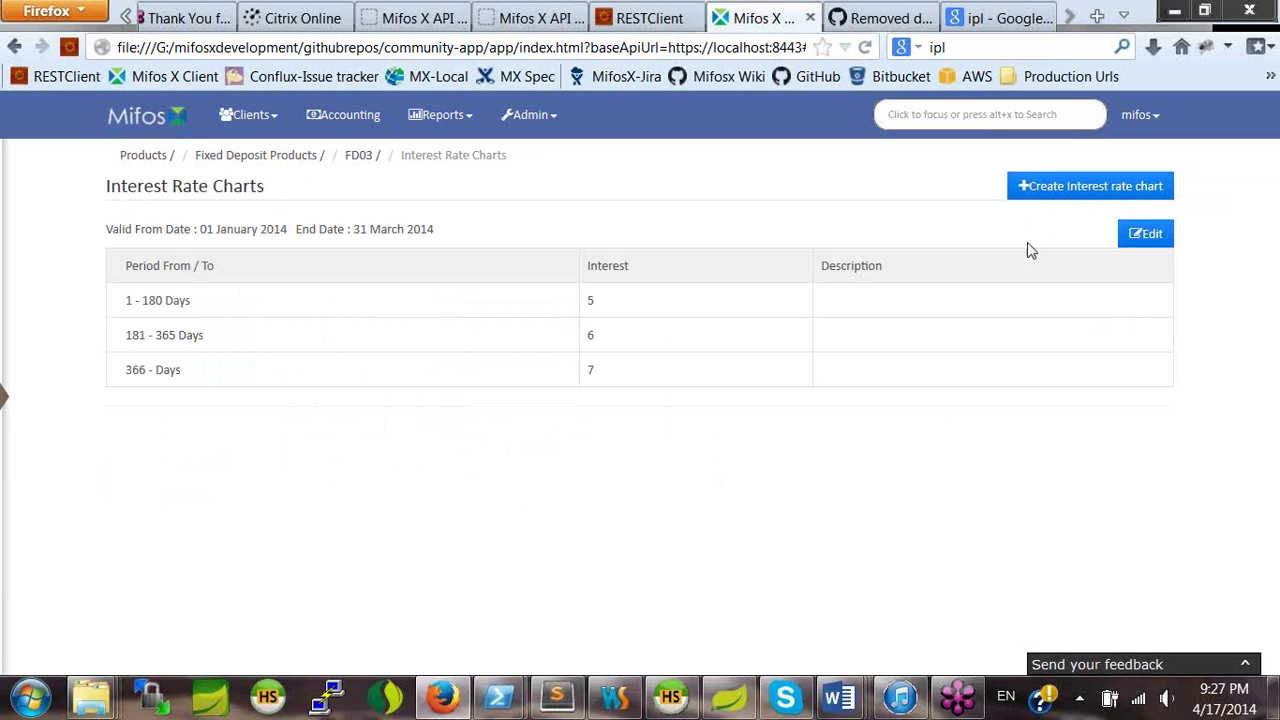
Start a new interest rate chart for FD03 with the valid from date 01 April 2014.
left_click(1092, 188)
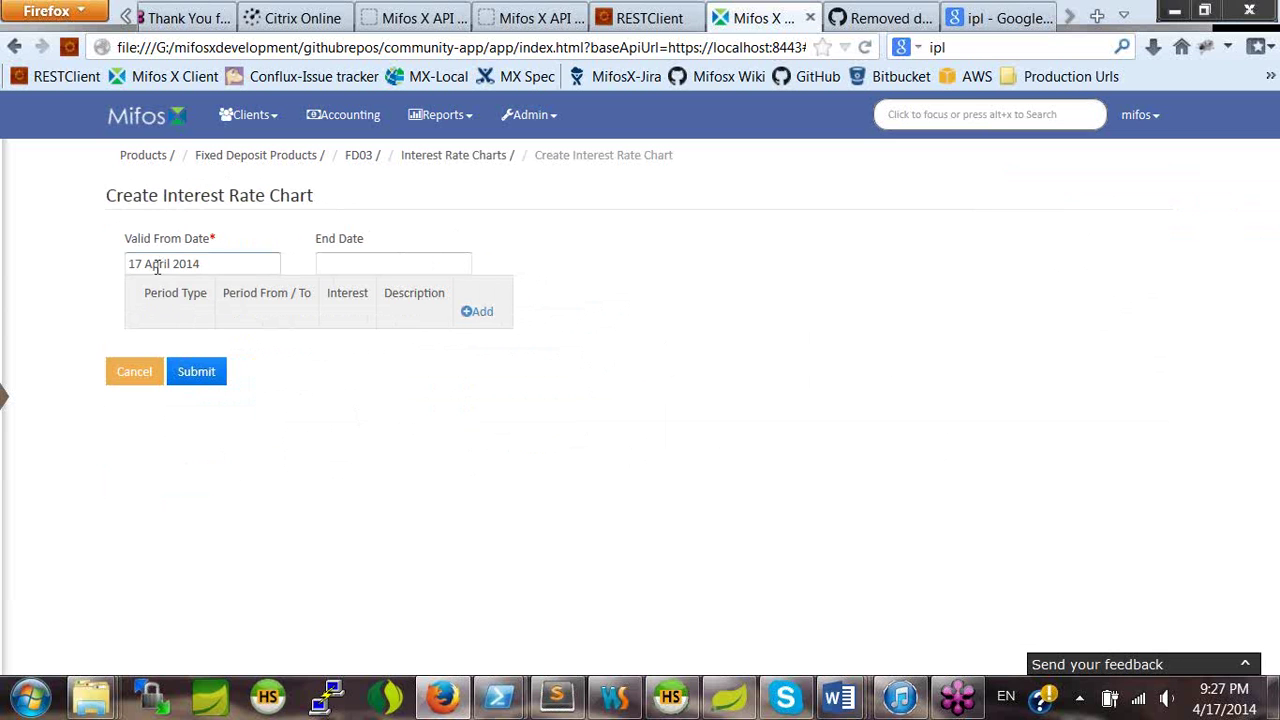
left_click(258, 268)
left_click(160, 296)
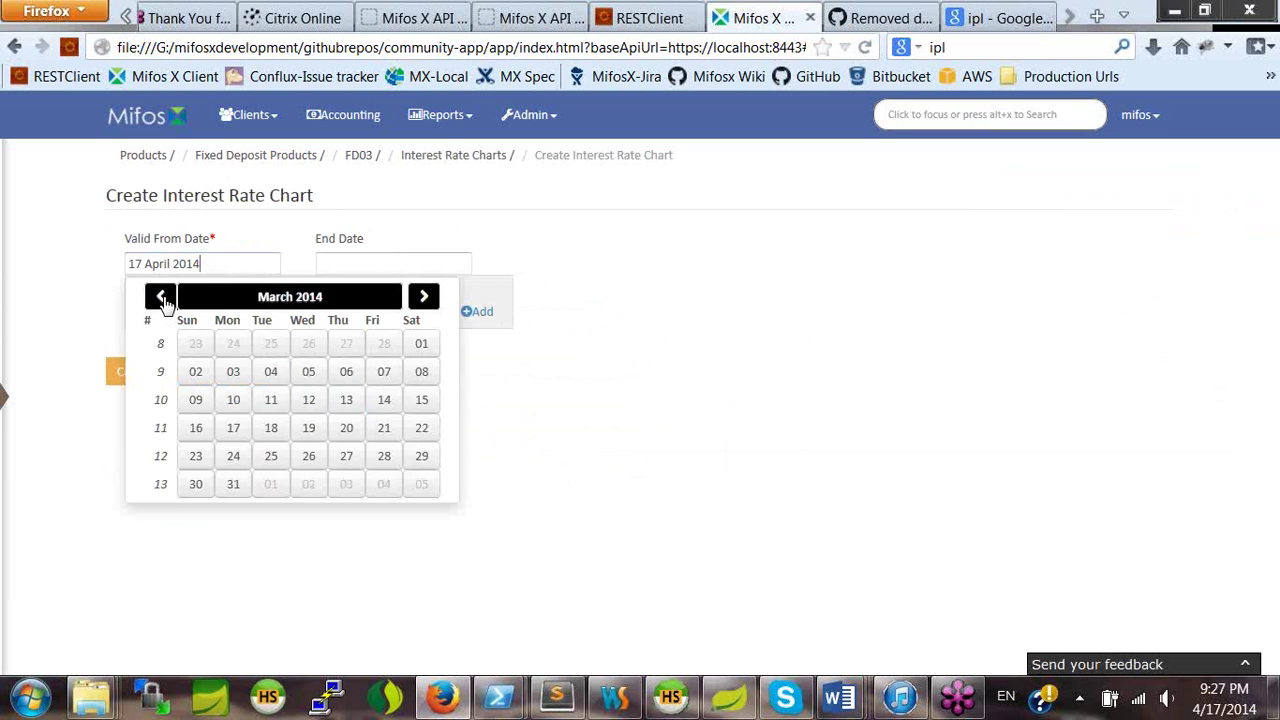
left_click(424, 296)
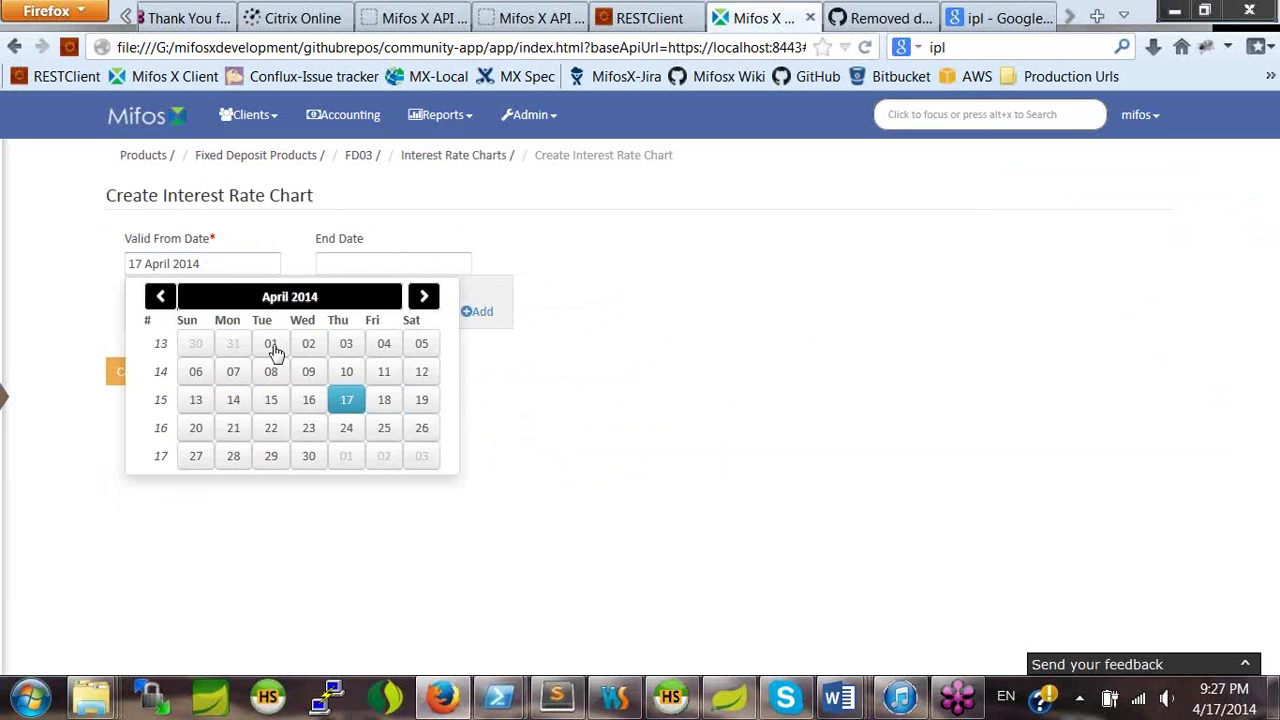
left_click(273, 346)
Add a first chart slab in Days covering 1 to 90 with an interest of 5.
left_click(482, 318)
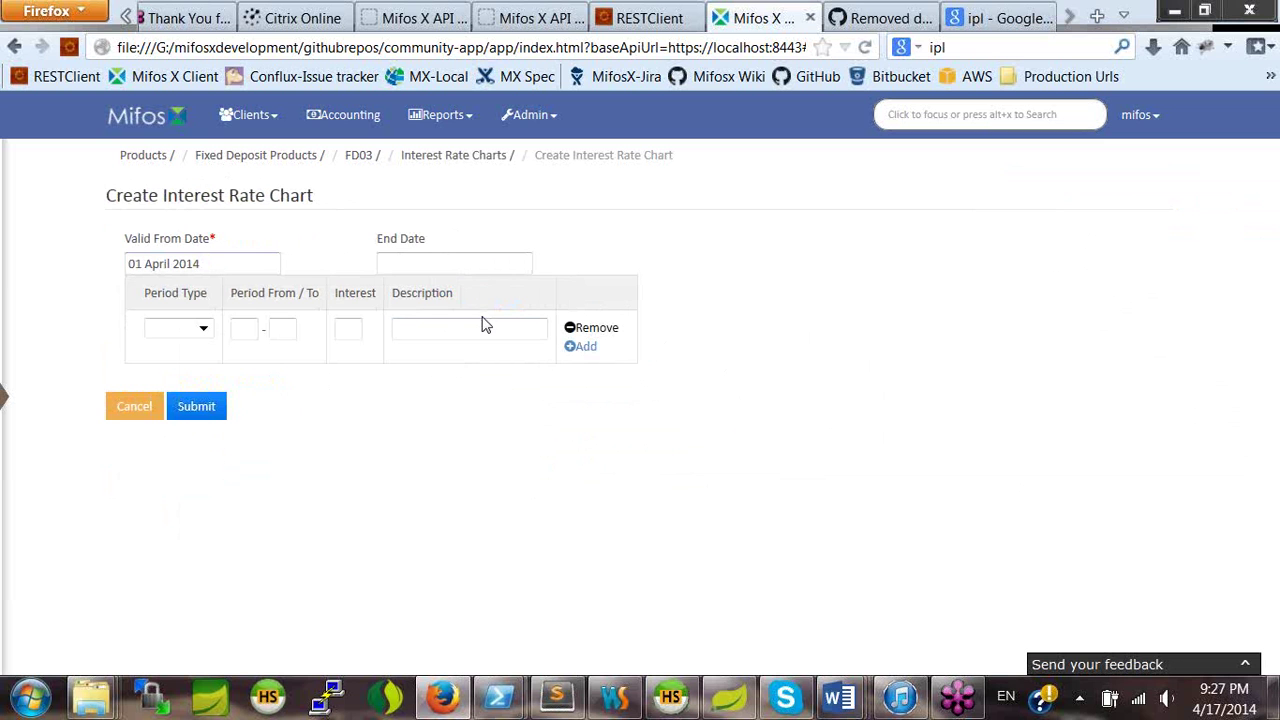
left_click(203, 331)
left_click(160, 357)
left_click(246, 331)
type("1")
left_click(286, 328)
type("90")
left_click(348, 328)
type("5")
Add a second slab from 91 to 180 days with an interest of 5.5.
left_click(584, 348)
left_click(285, 369)
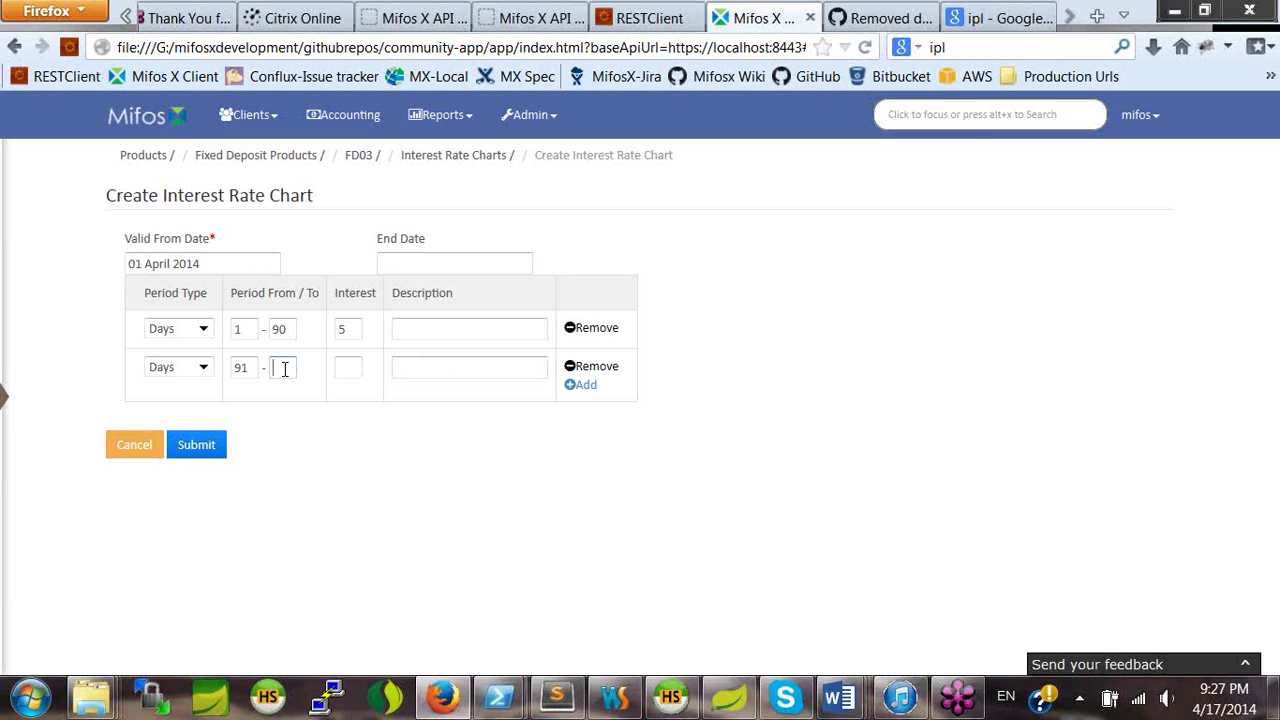
type("180")
left_click(346, 367)
type("5.5")
Add a third slab from 181 to 365 days with an interest of 6.
left_click(581, 386)
left_click(280, 407)
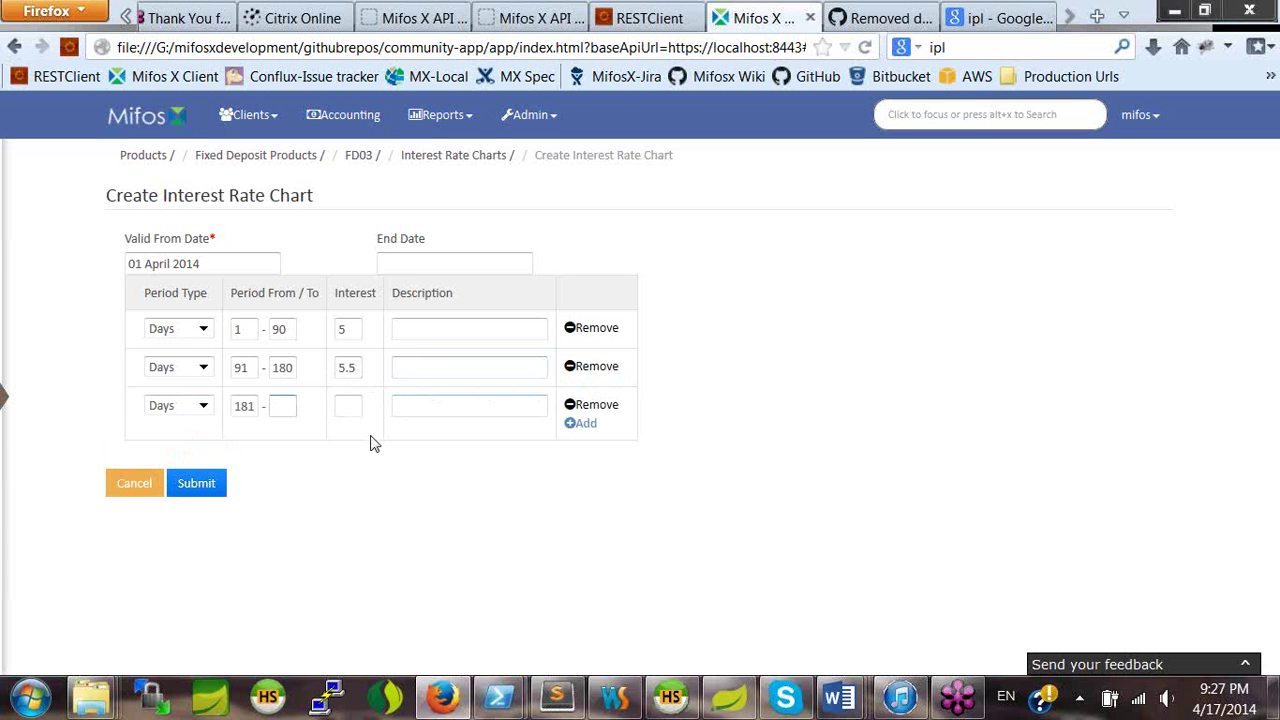
type("365")
left_click(347, 407)
type("6")
Add an open-ended slab from 366 days with an interest of 6.5 and submit the chart.
left_click(580, 424)
left_click(279, 446)
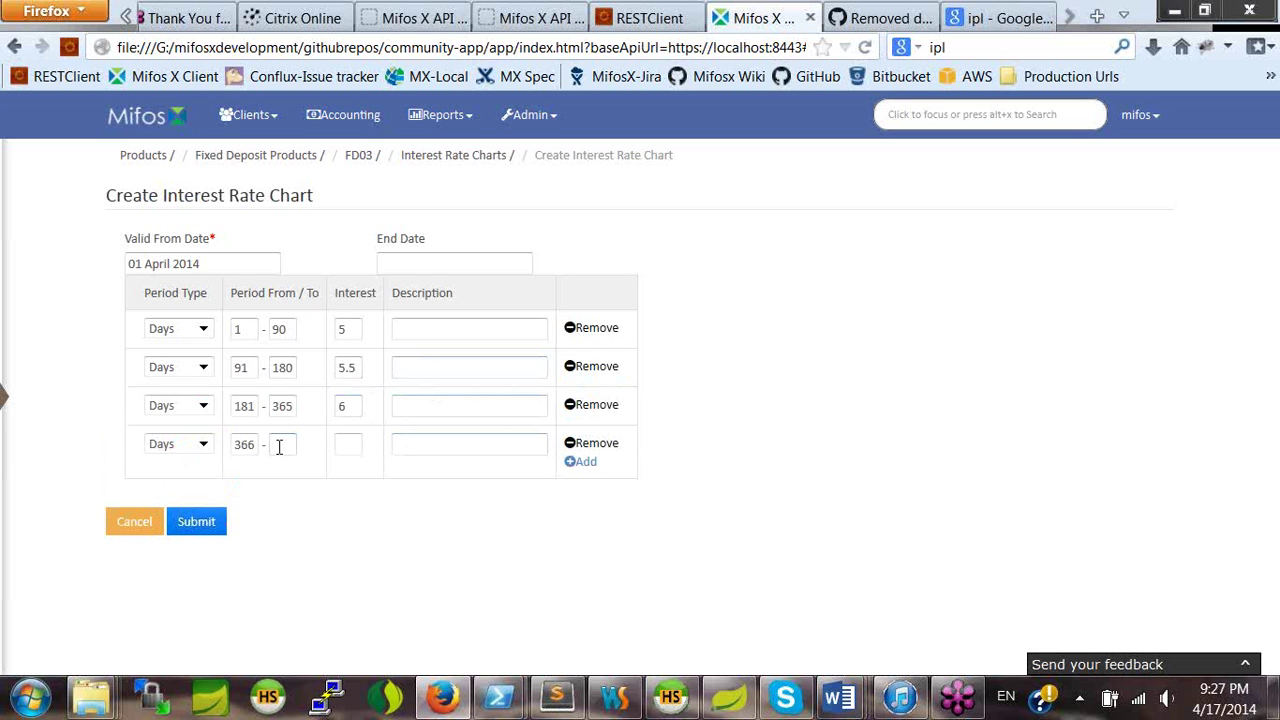
left_click(357, 446)
type("6.5")
left_click(213, 528)
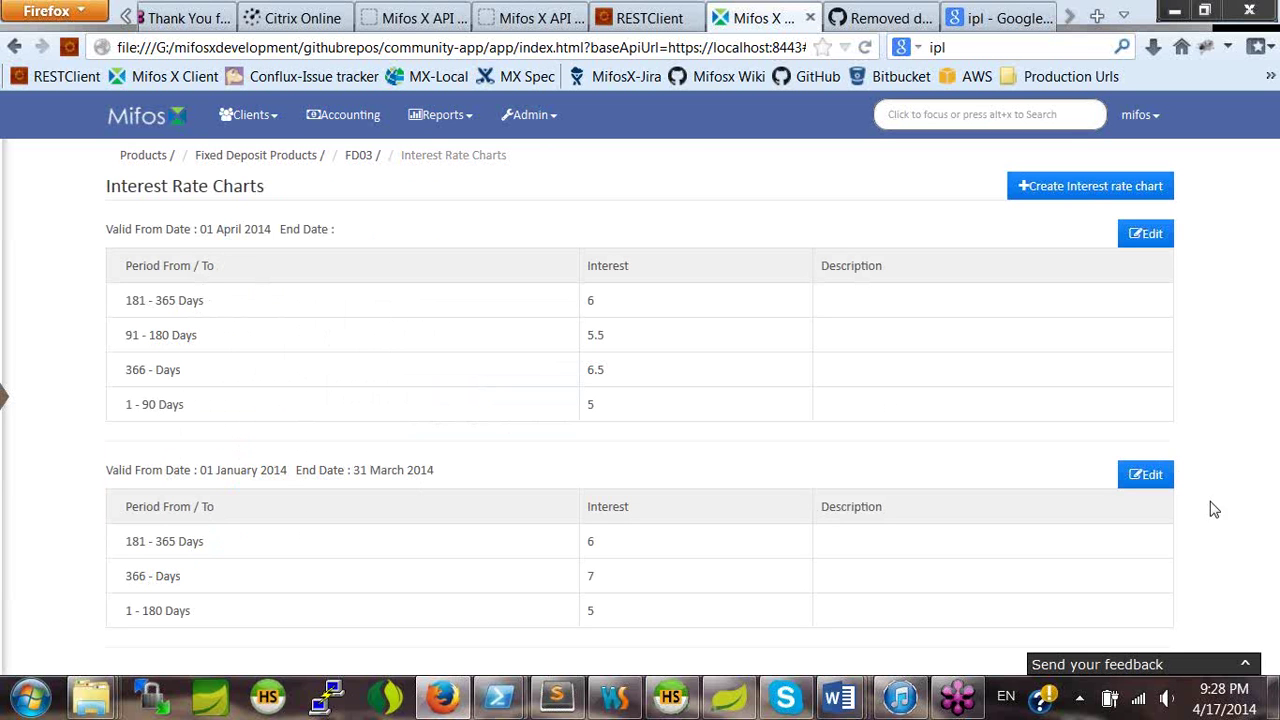
Inspect the slabs and validity dates of the January to March 2014 chart, leaving its edit form without saving.
left_click(1122, 474)
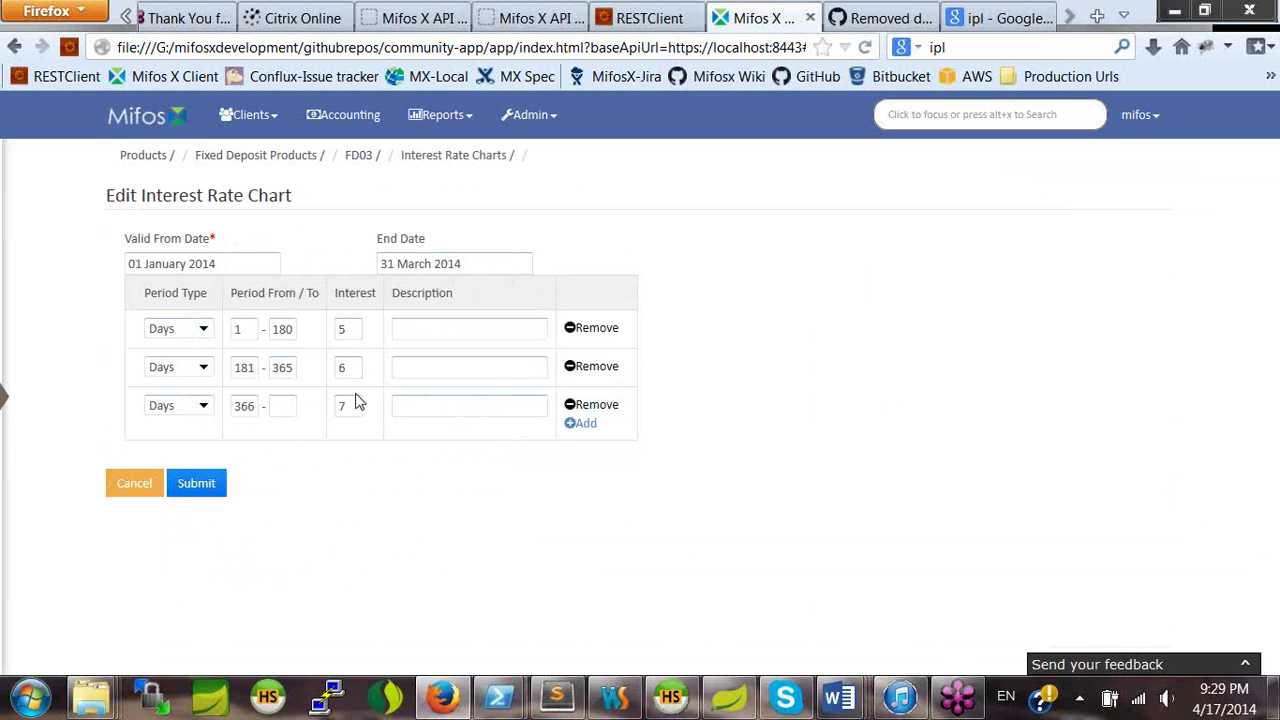
left_click(137, 494)
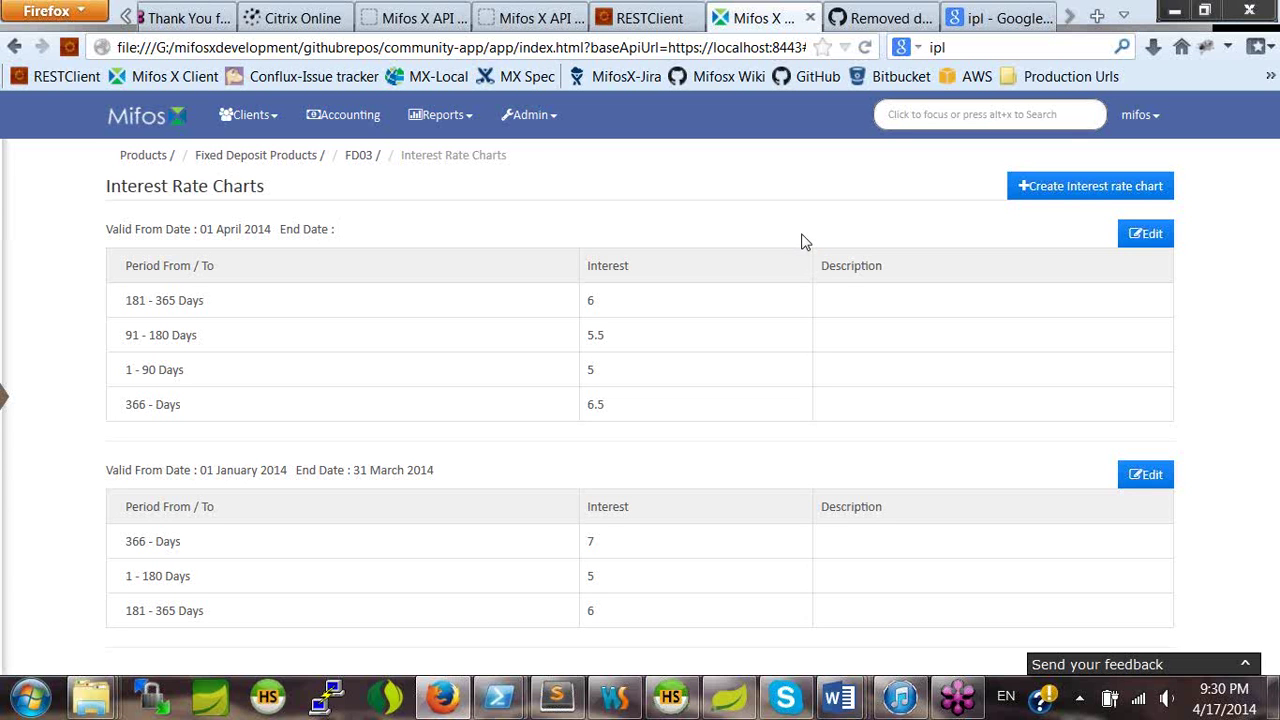
left_click(1150, 476)
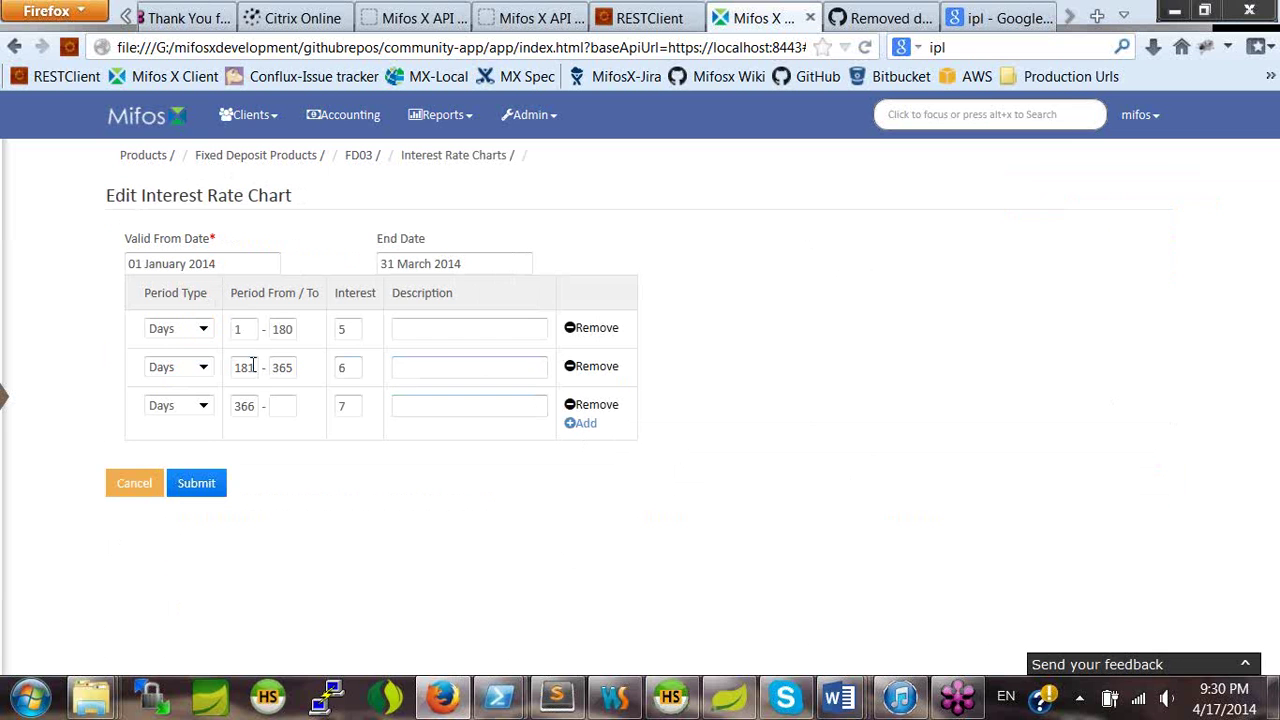
left_click(122, 485)
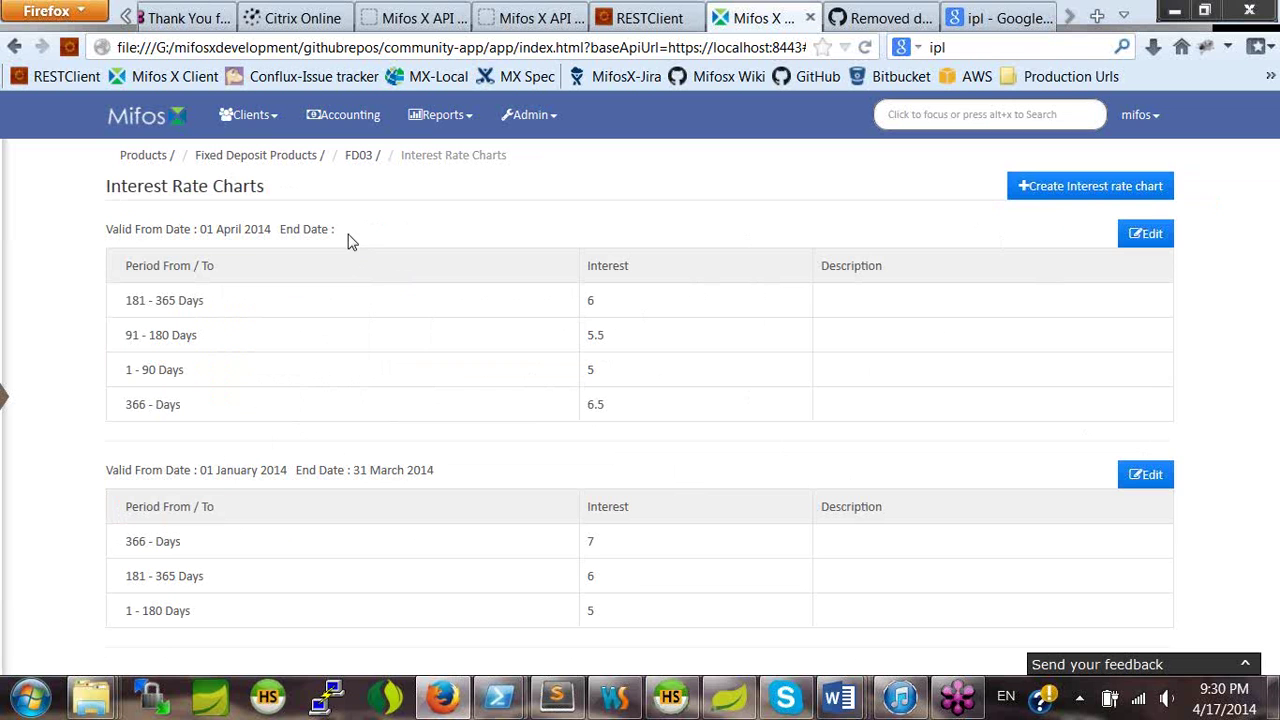
left_click_drag(106, 472, 435, 480)
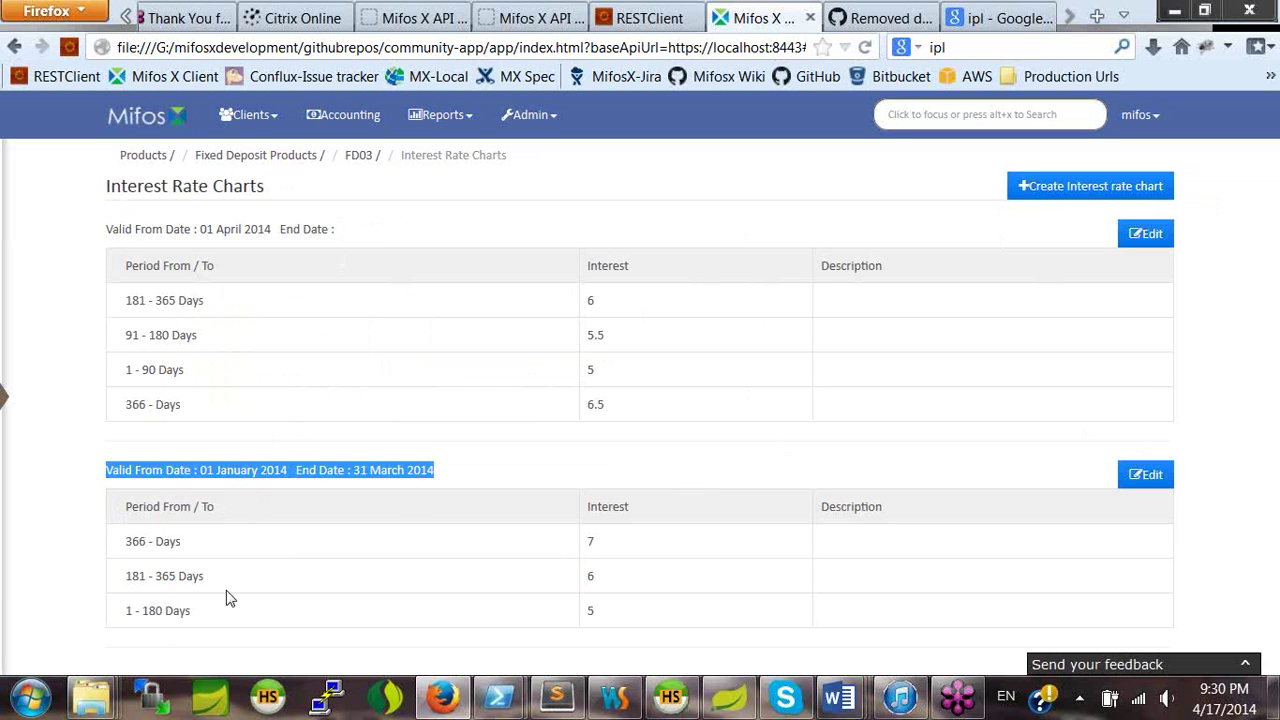
left_click(228, 556)
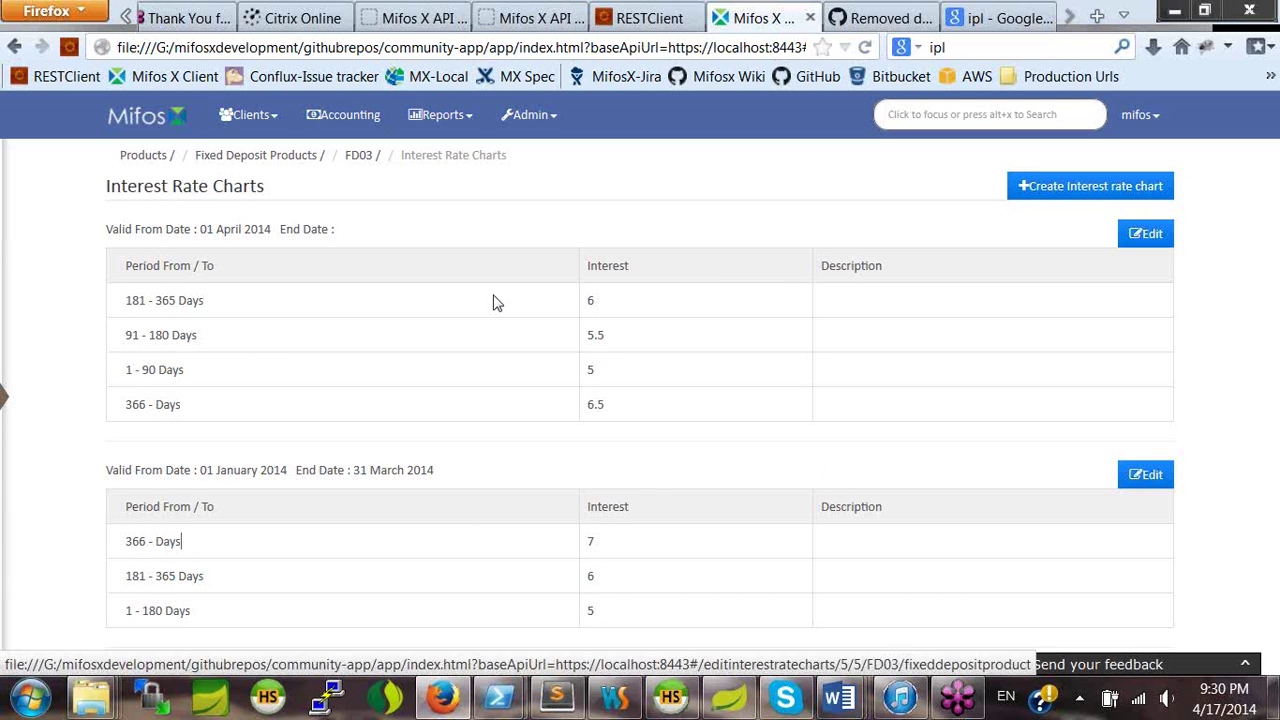
Inspect the slabs of the April 2014 chart in its edit form, cancel, and check the earlier chart's end date.
left_click(346, 230)
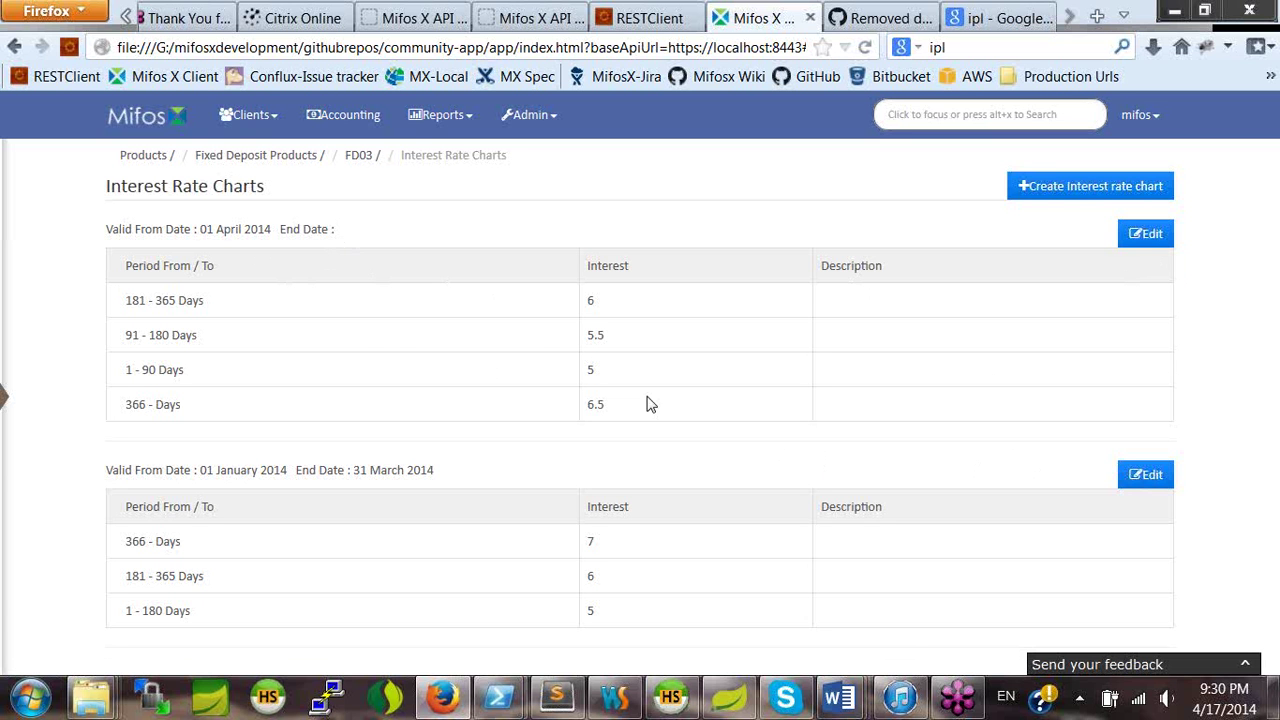
left_click(1161, 245)
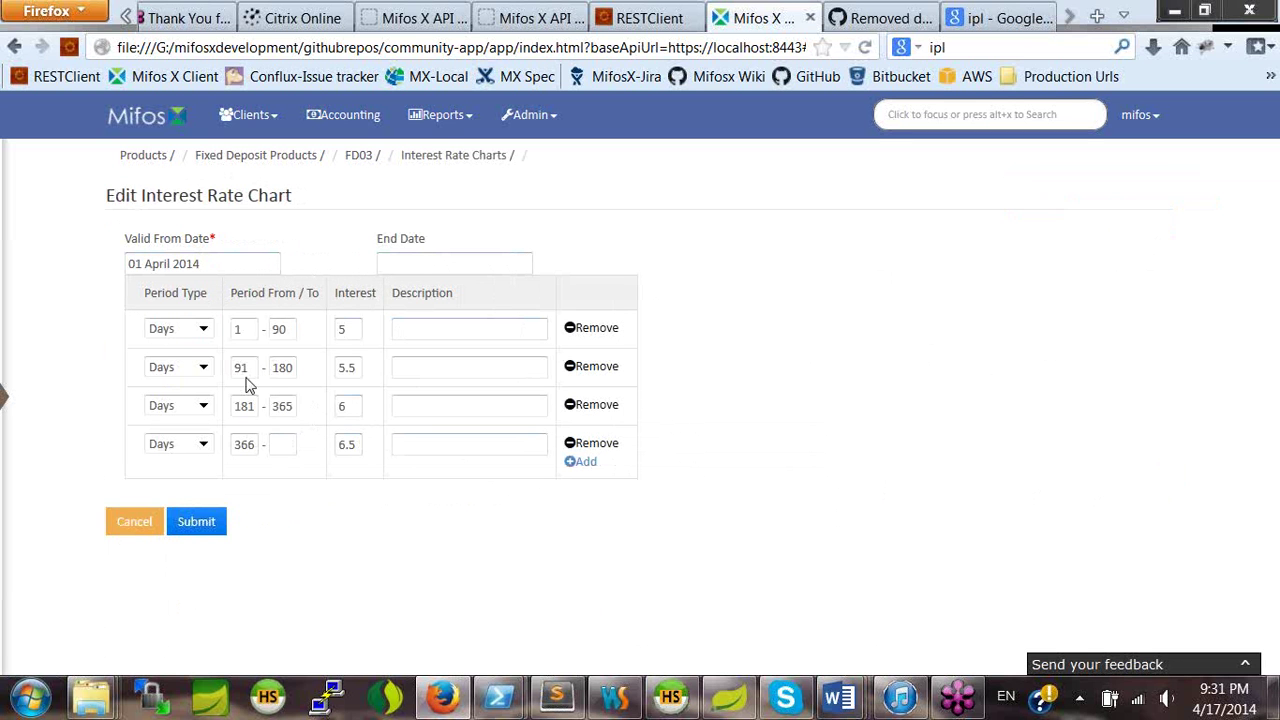
left_click(134, 524)
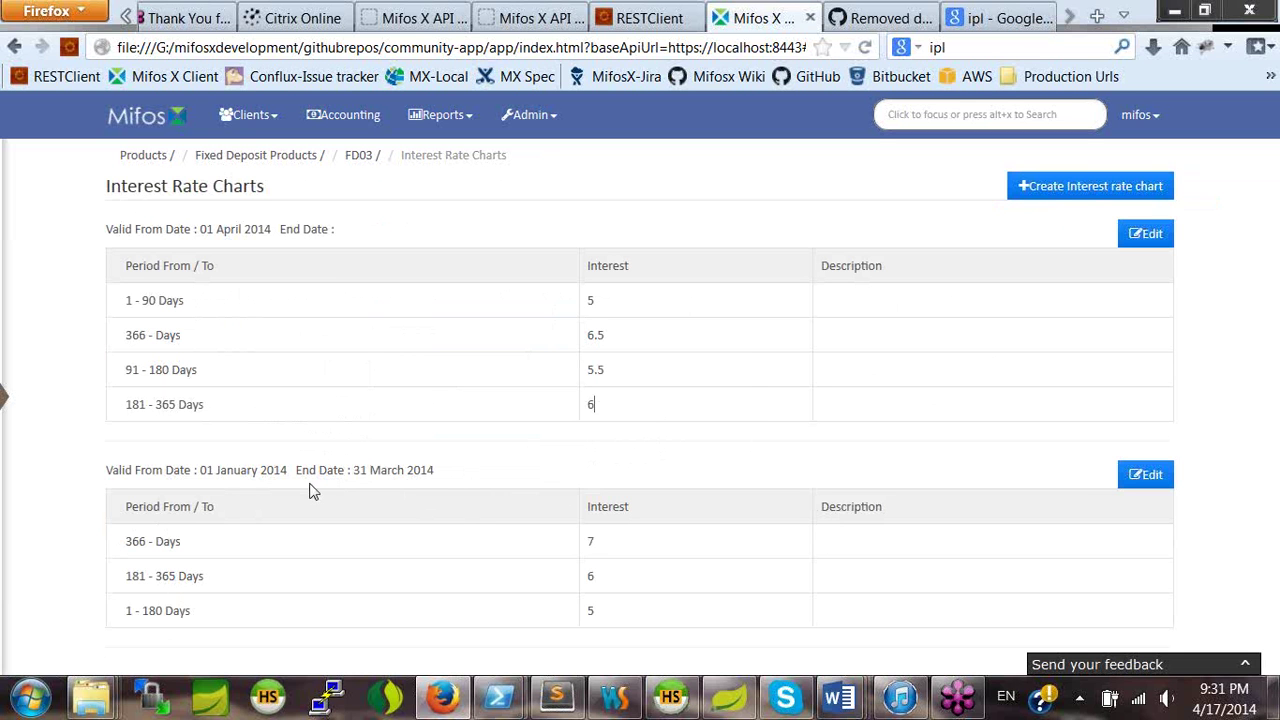
mouse_move(297, 468)
left_mouse_down()
mouse_move(437, 482)
mouse_move(297, 470)
left_mouse_up()
left_click(445, 479)
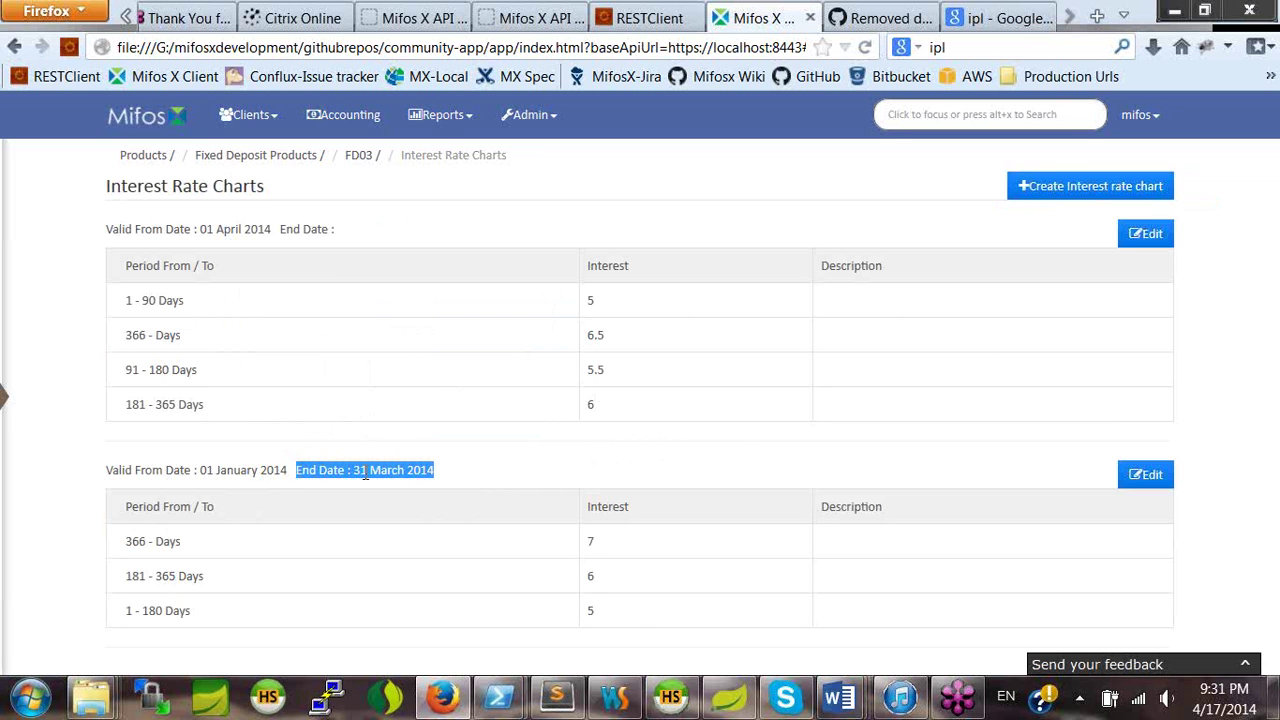
left_click(465, 475)
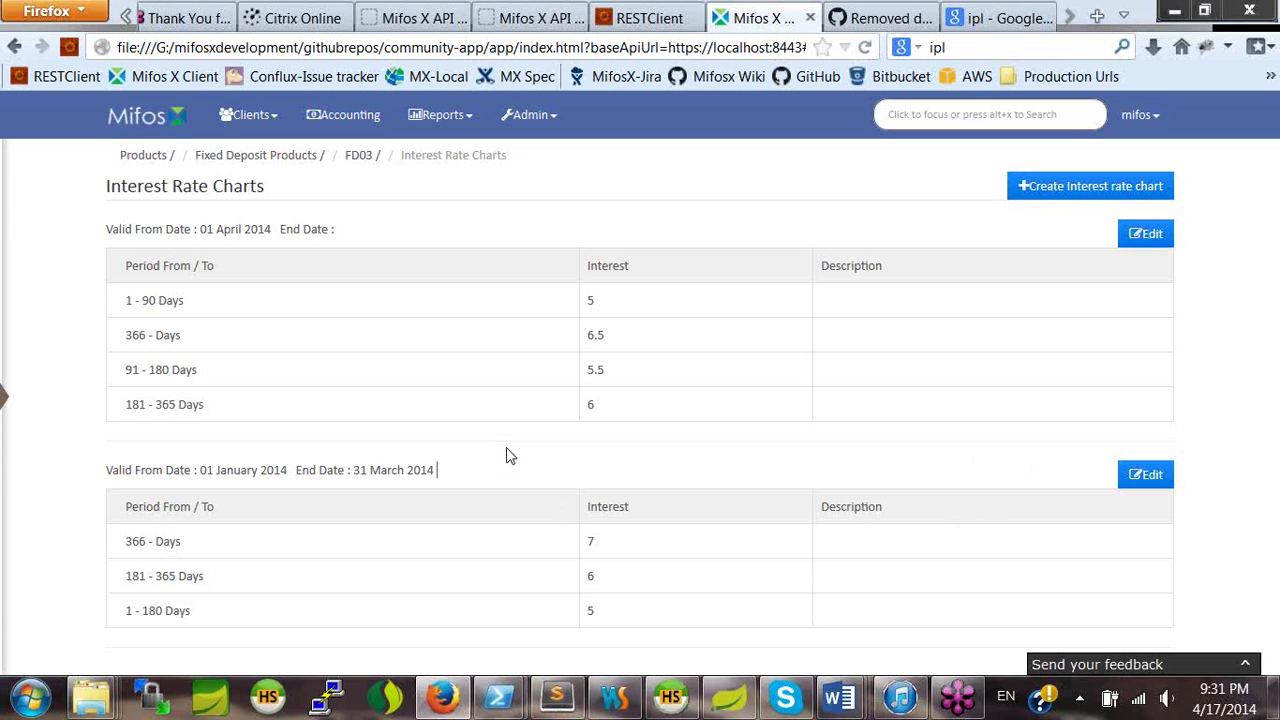
Return to the FD03 product overview and check which interest rate chart it shows alongside the settings.
left_click(358, 157)
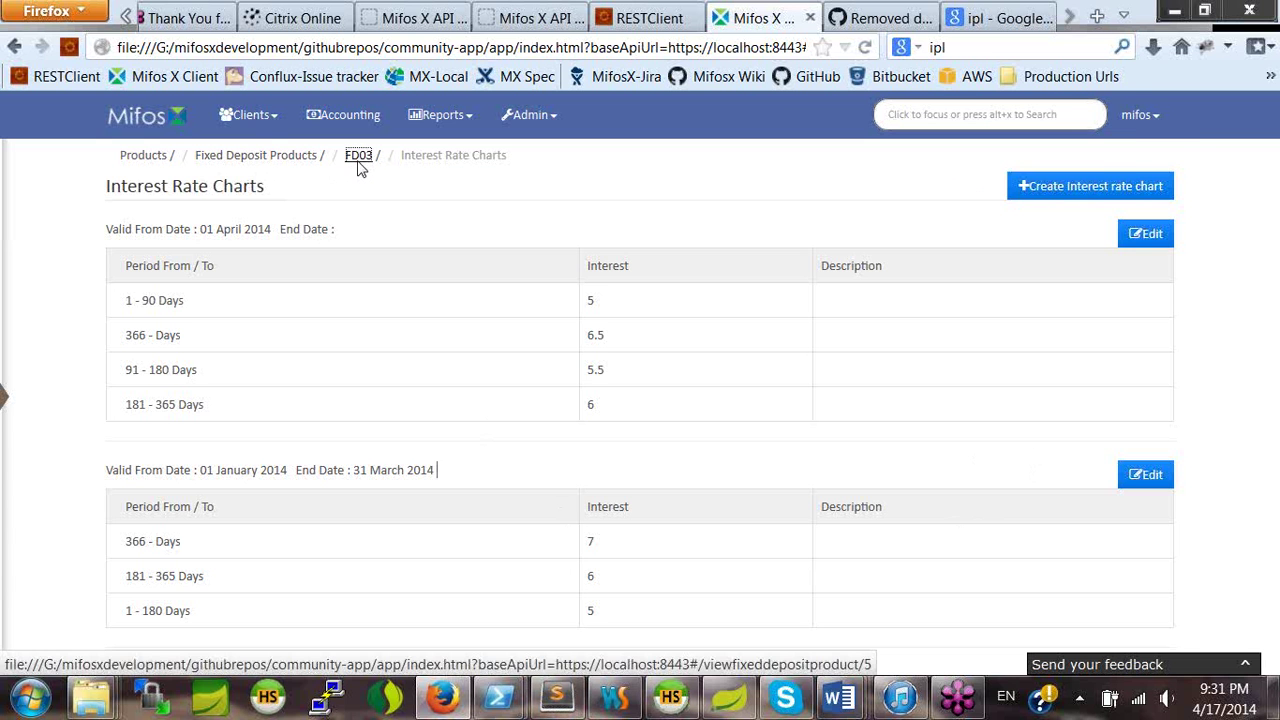
scroll(866, 421, "down", 5)
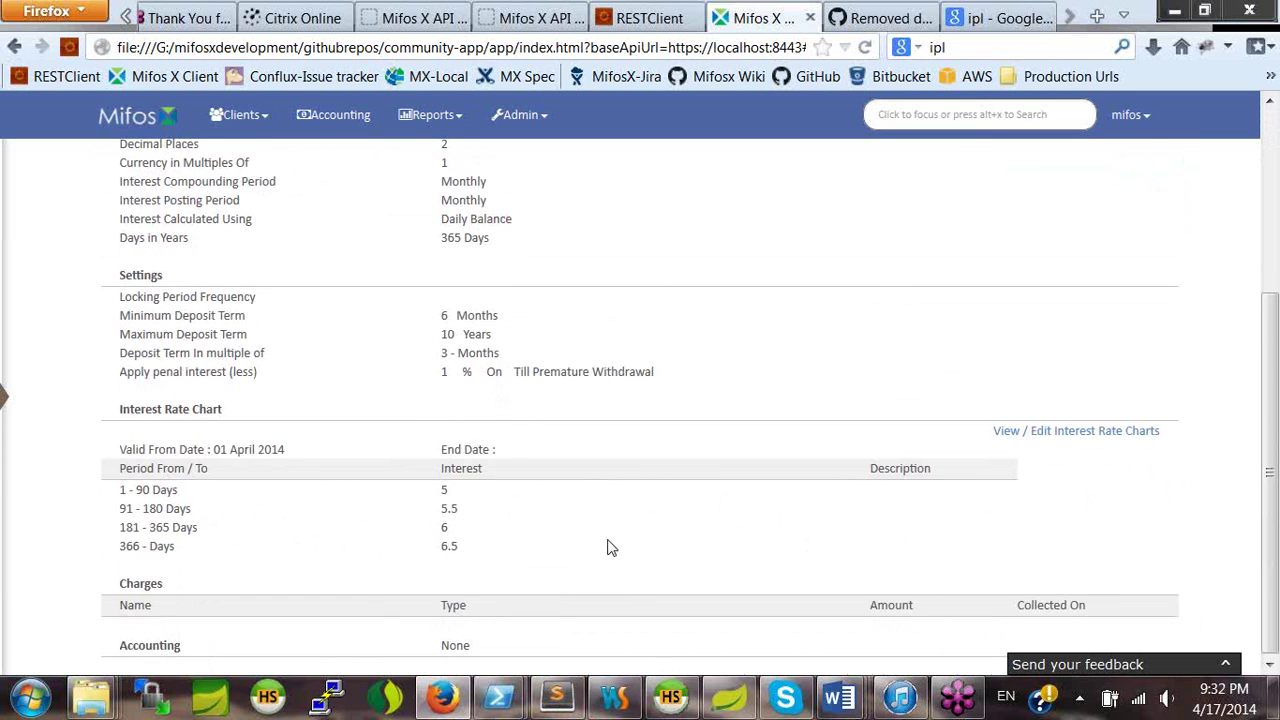
scroll(612, 548, "up", 5)
scroll(612, 548, "down", 5)
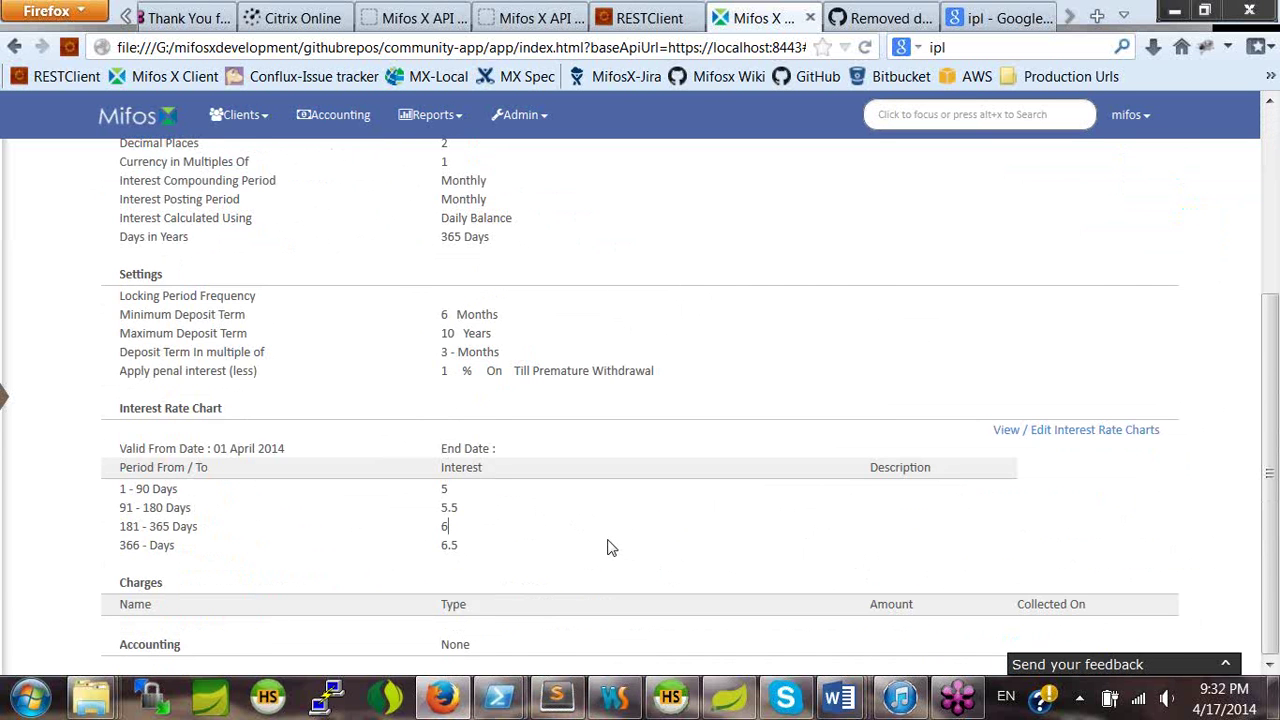
scroll(612, 548, "up", 3)
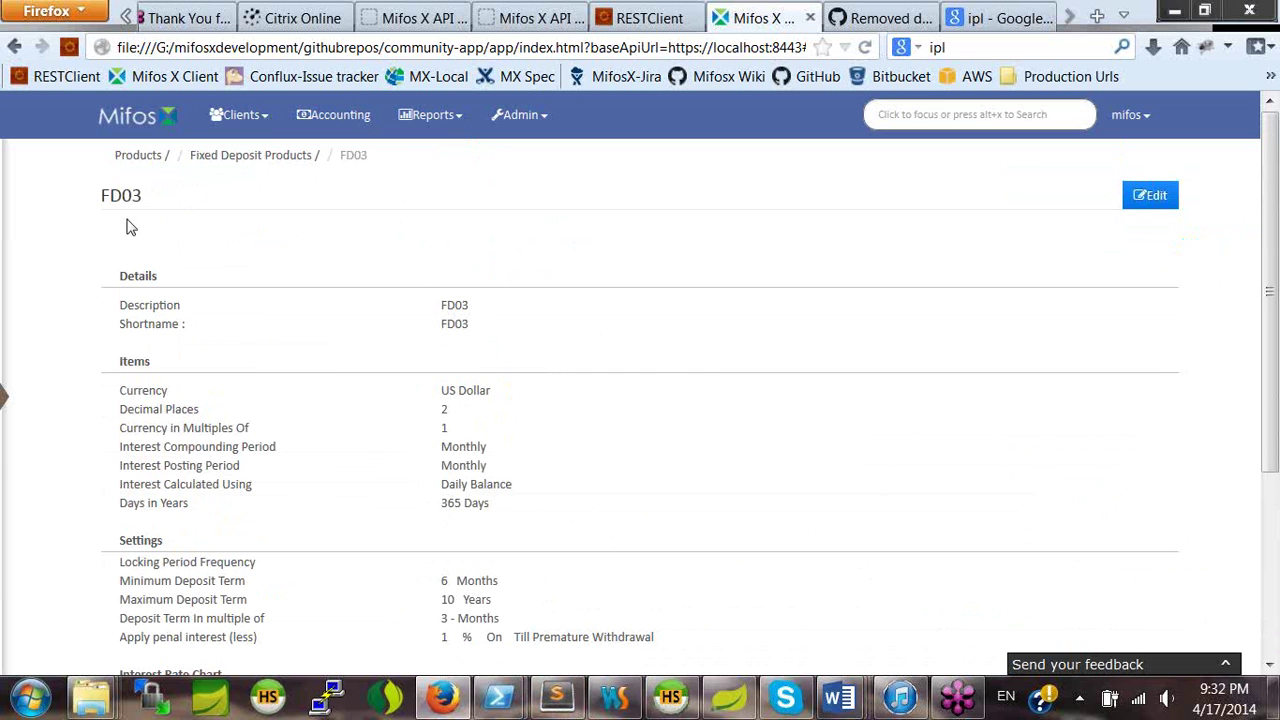
Open the active client's record from the client list and start a new fixed deposit application with product FD03.
left_click(246, 117)
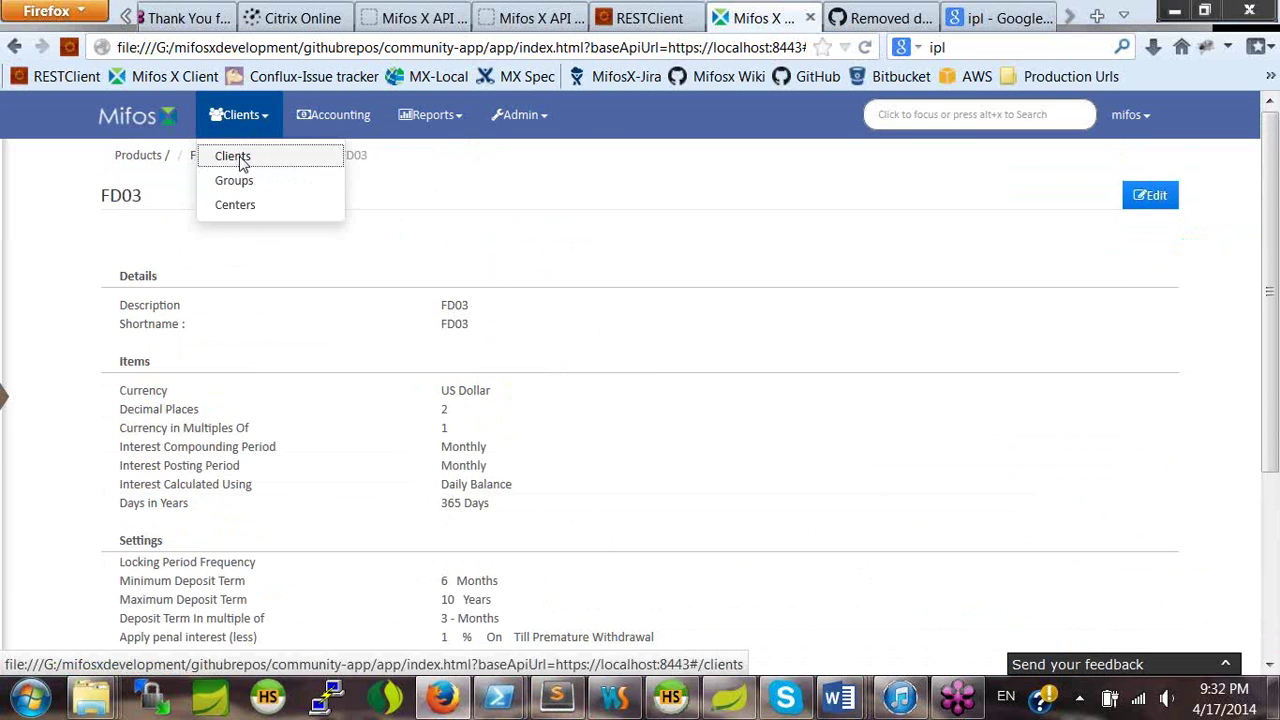
left_click(241, 160)
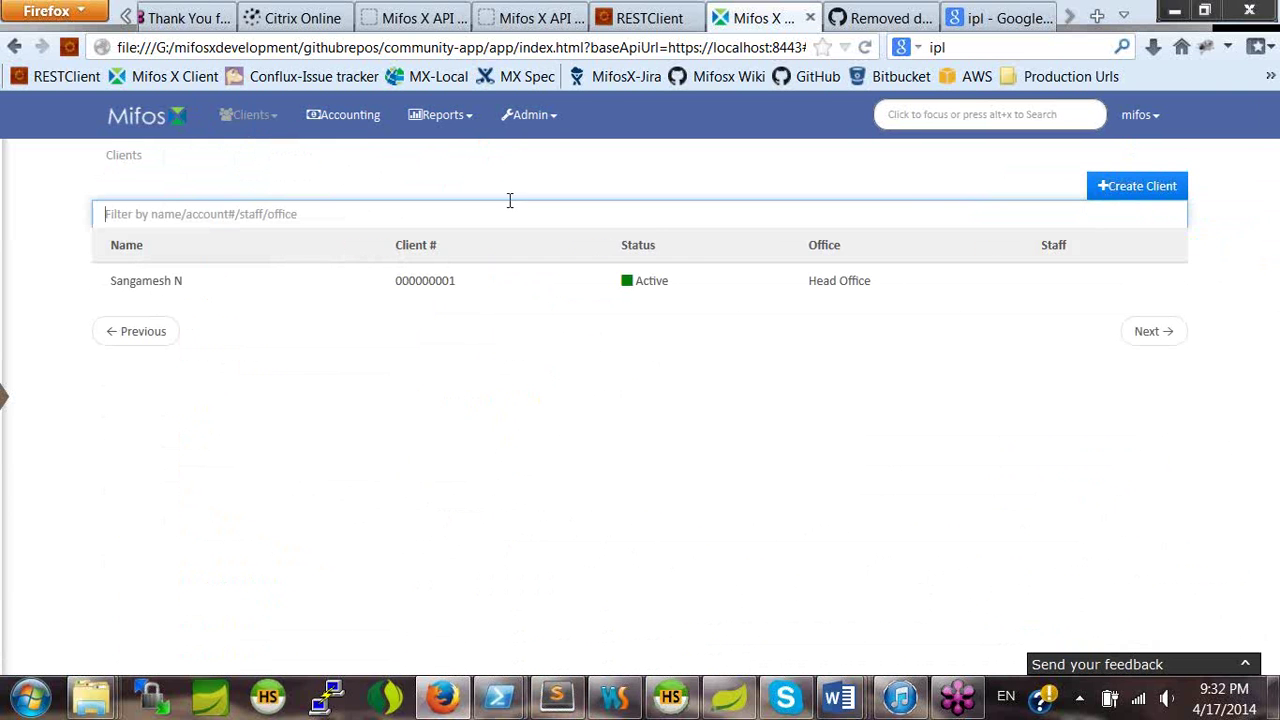
left_click(152, 298)
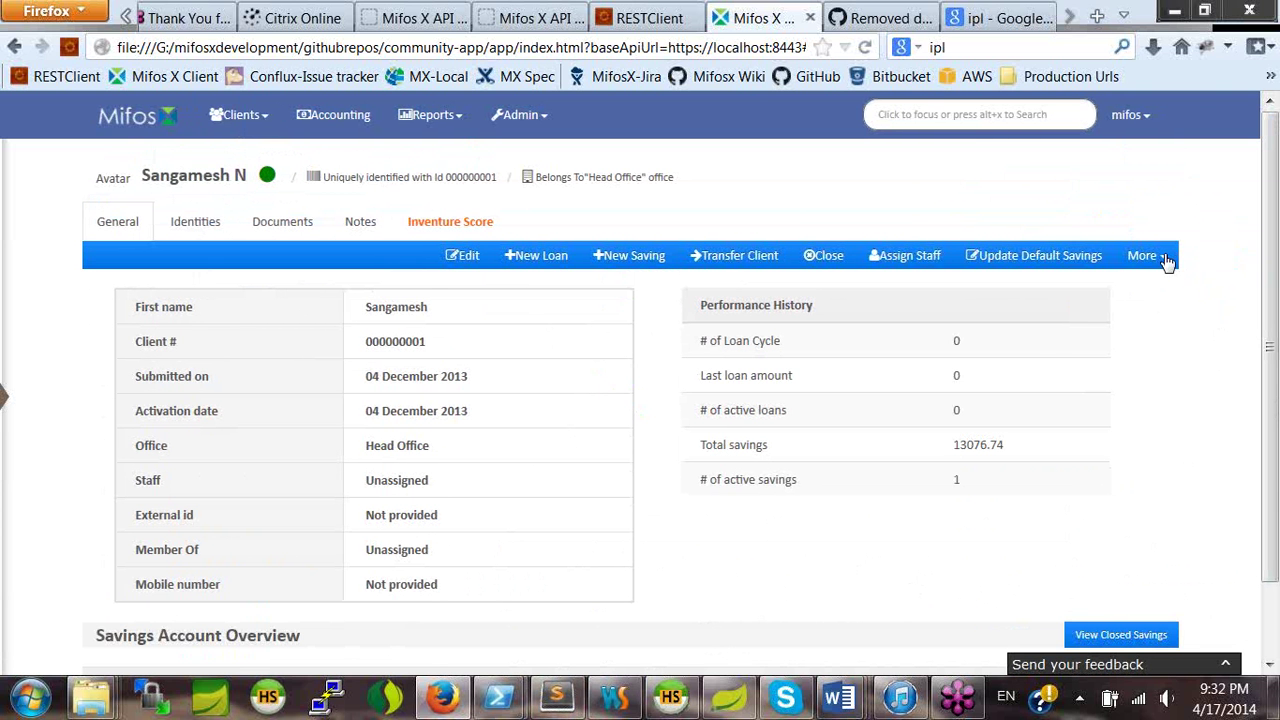
left_click(1145, 256)
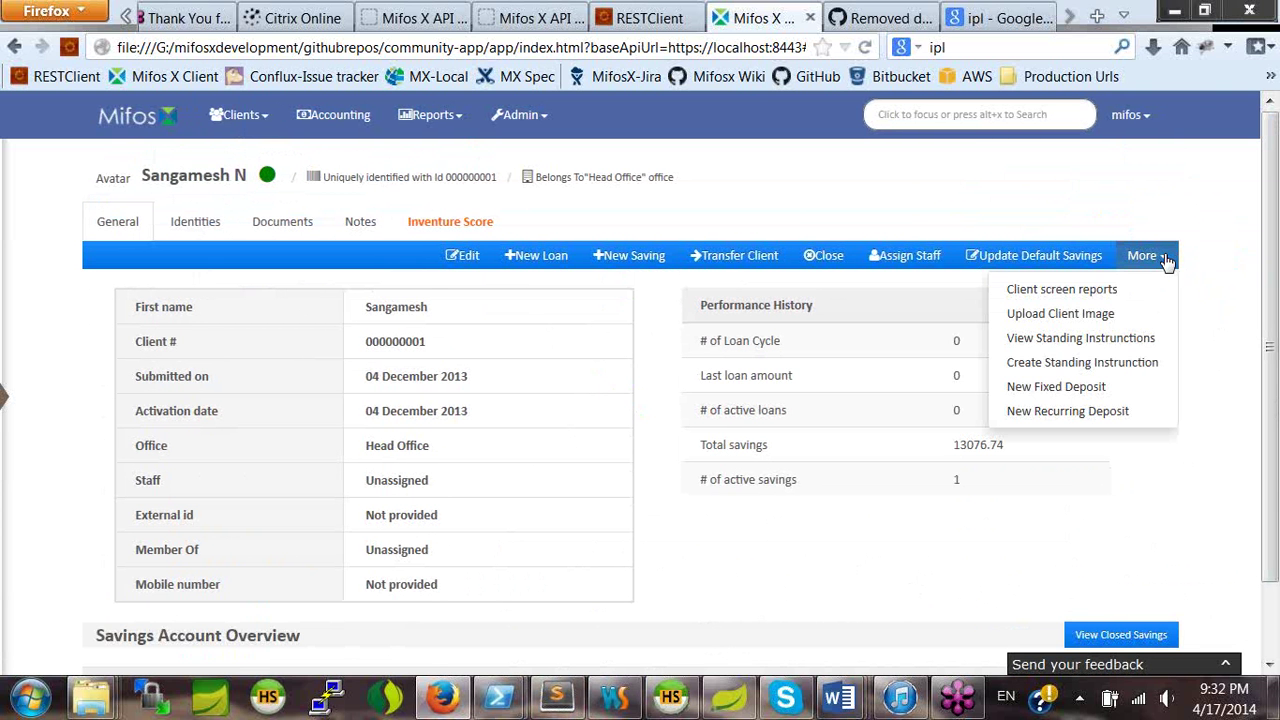
left_click(1121, 394)
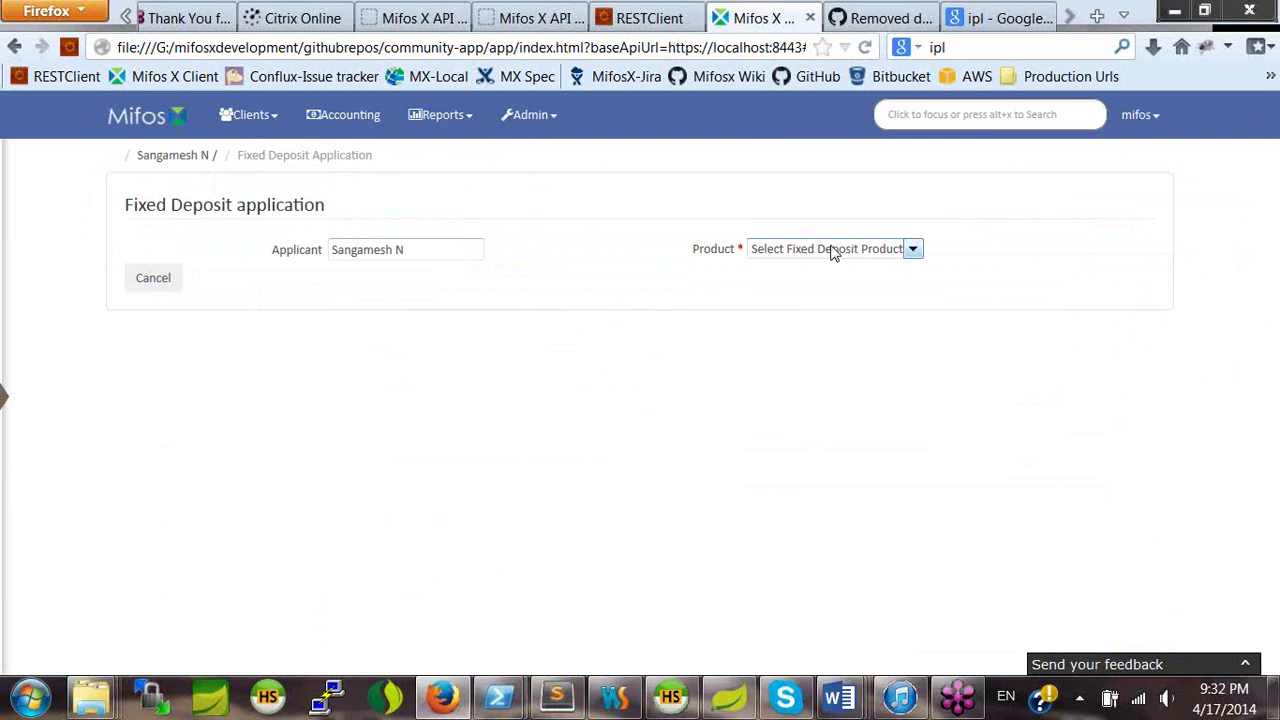
left_click(830, 252)
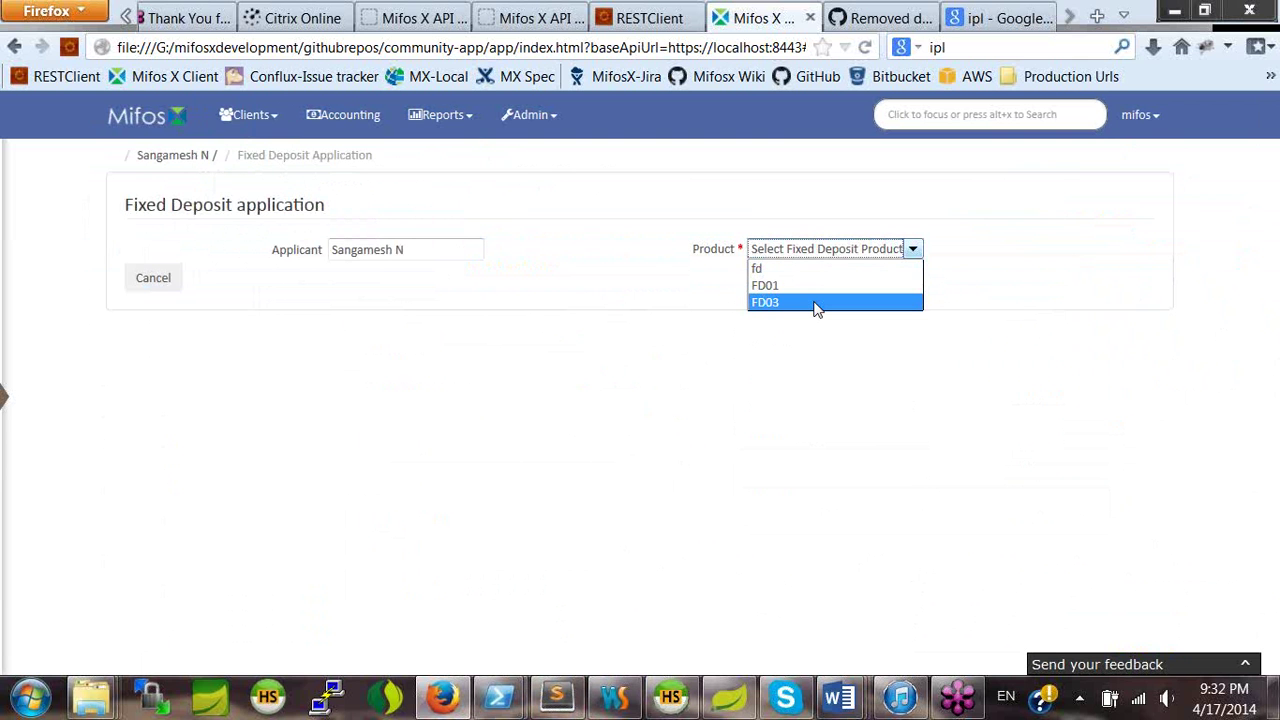
left_click(815, 302)
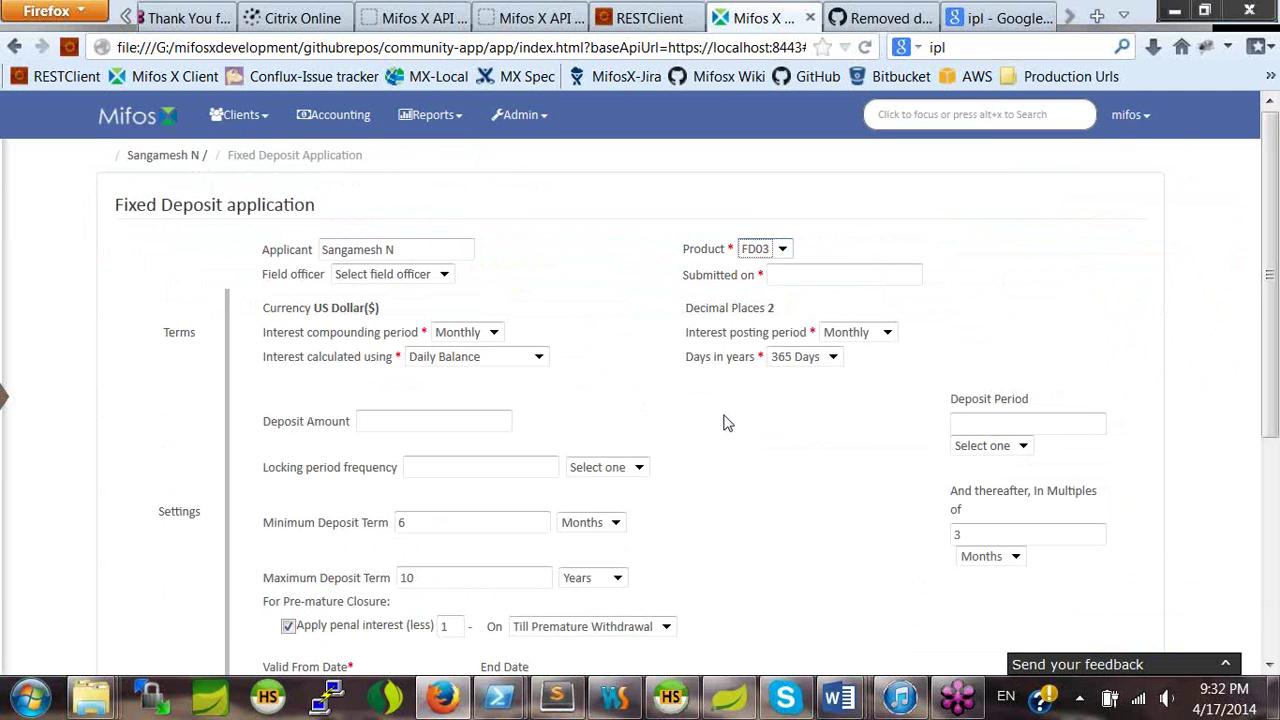
Review the default terms, settings, penalty and interest rate chart that the application takes from FD03.
scroll(726, 422, "down", 2)
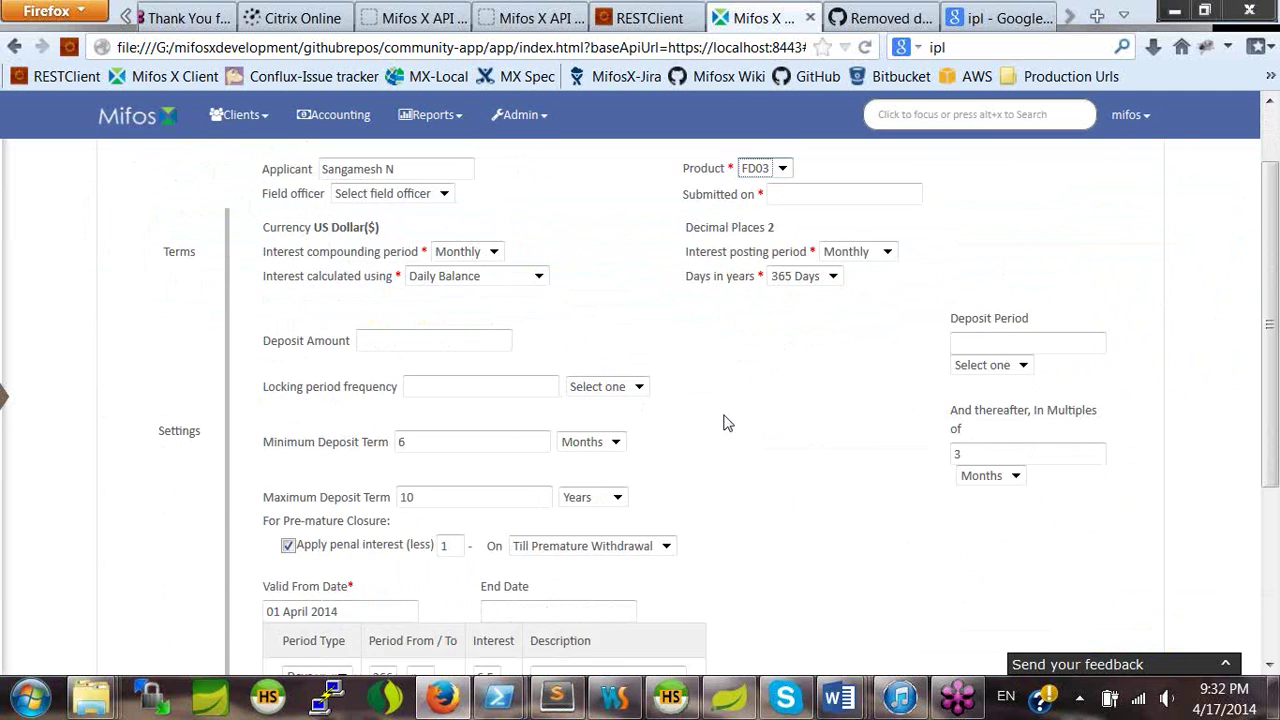
scroll(728, 421, "up", 2)
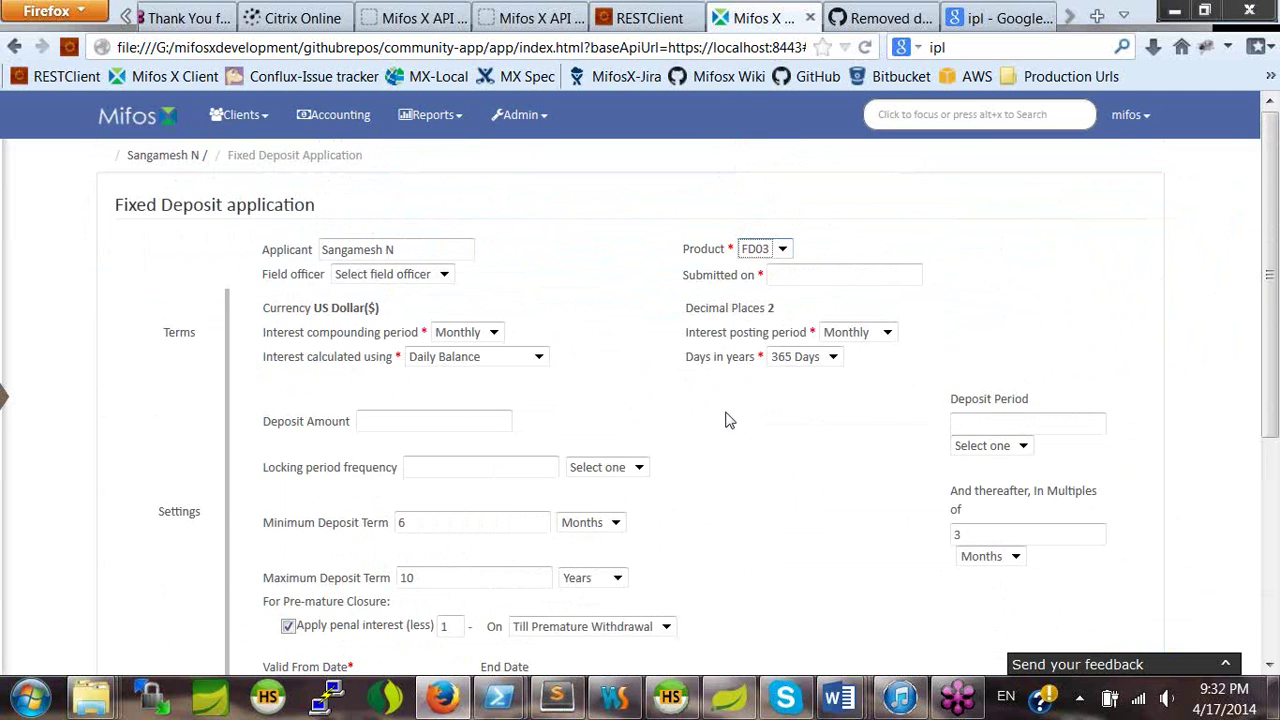
scroll(727, 421, "down", 2)
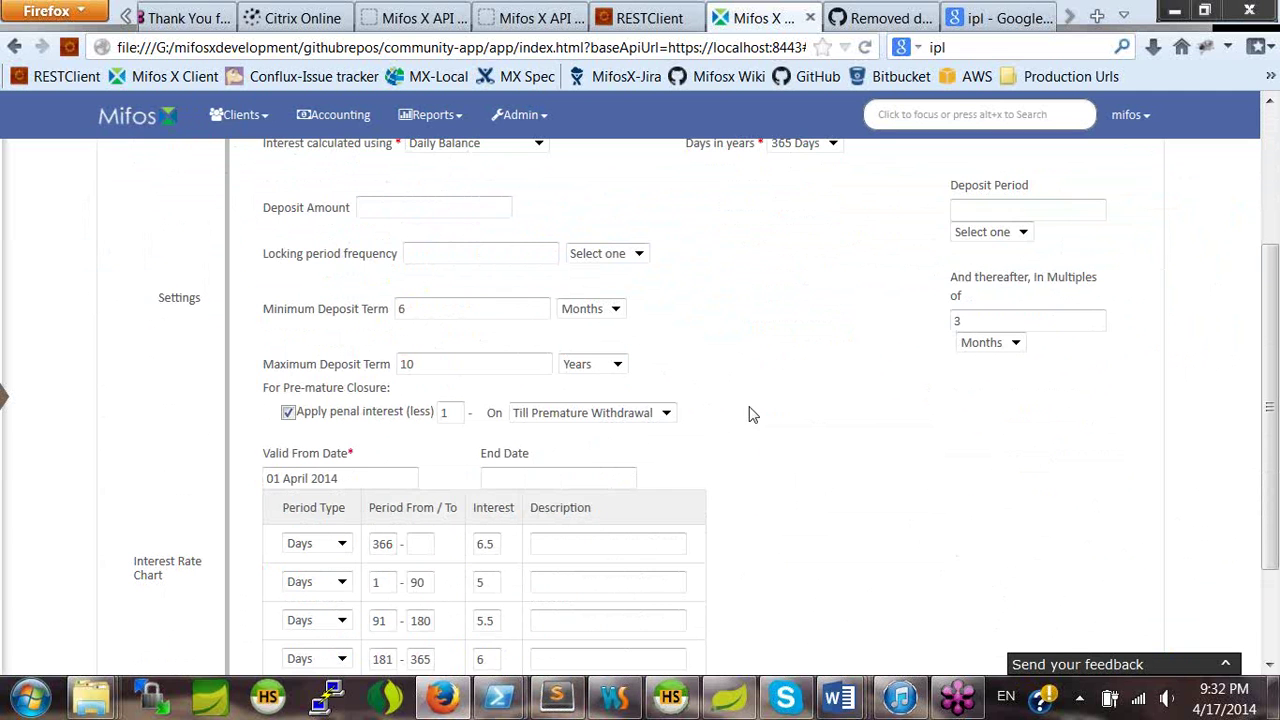
scroll(794, 391, "down", 2)
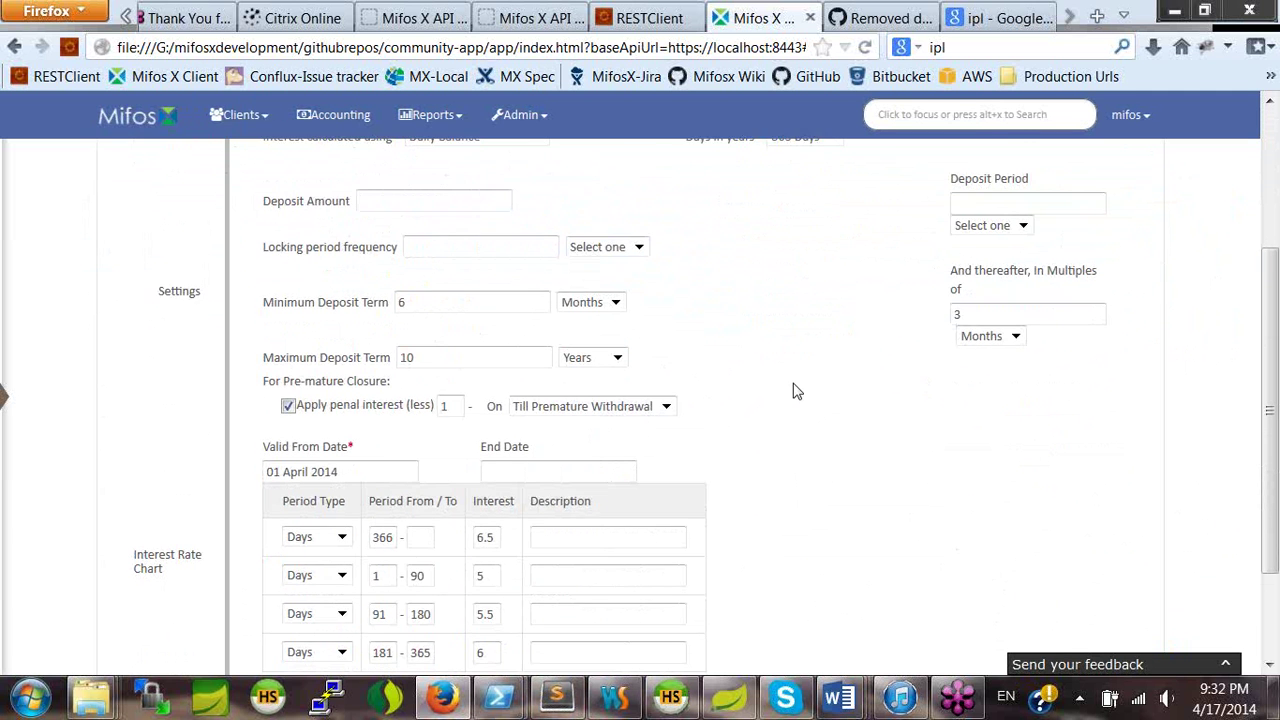
scroll(790, 395, "up", 3)
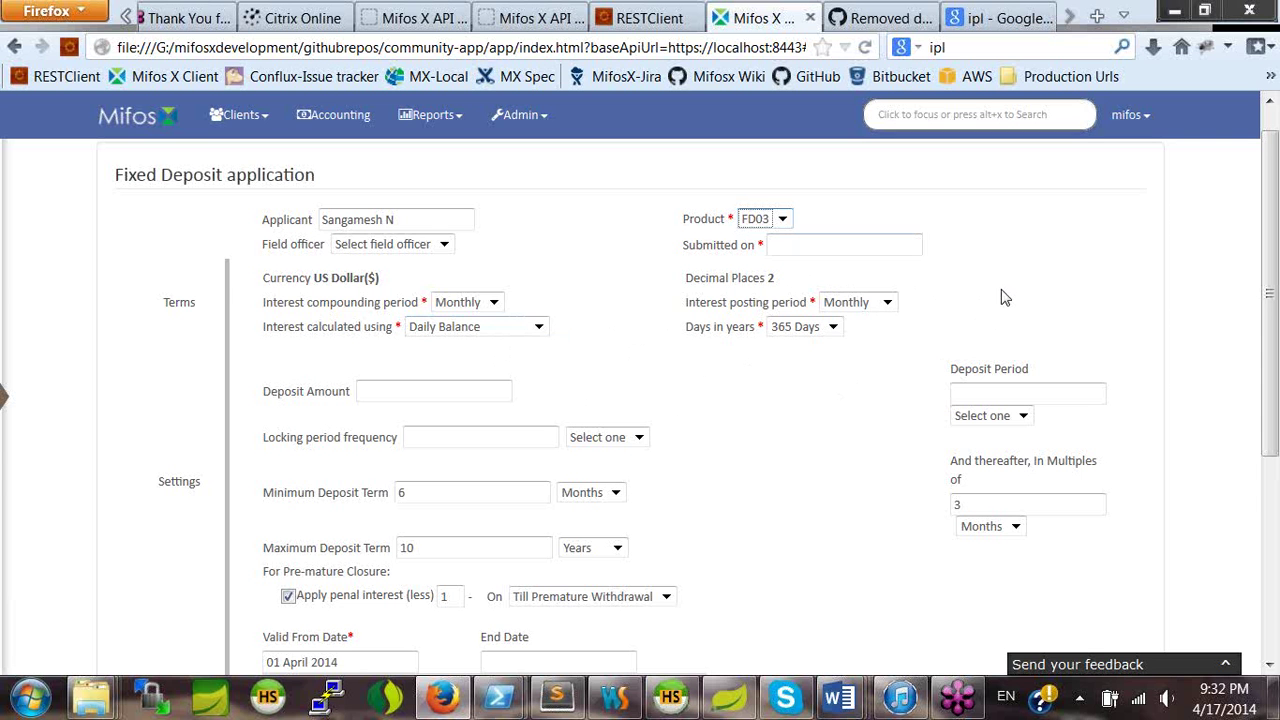
Set the application's submission date to 01 April 2014 and its deposit amount to 5000.
scroll(1005, 298, "up", 1)
left_click(844, 277)
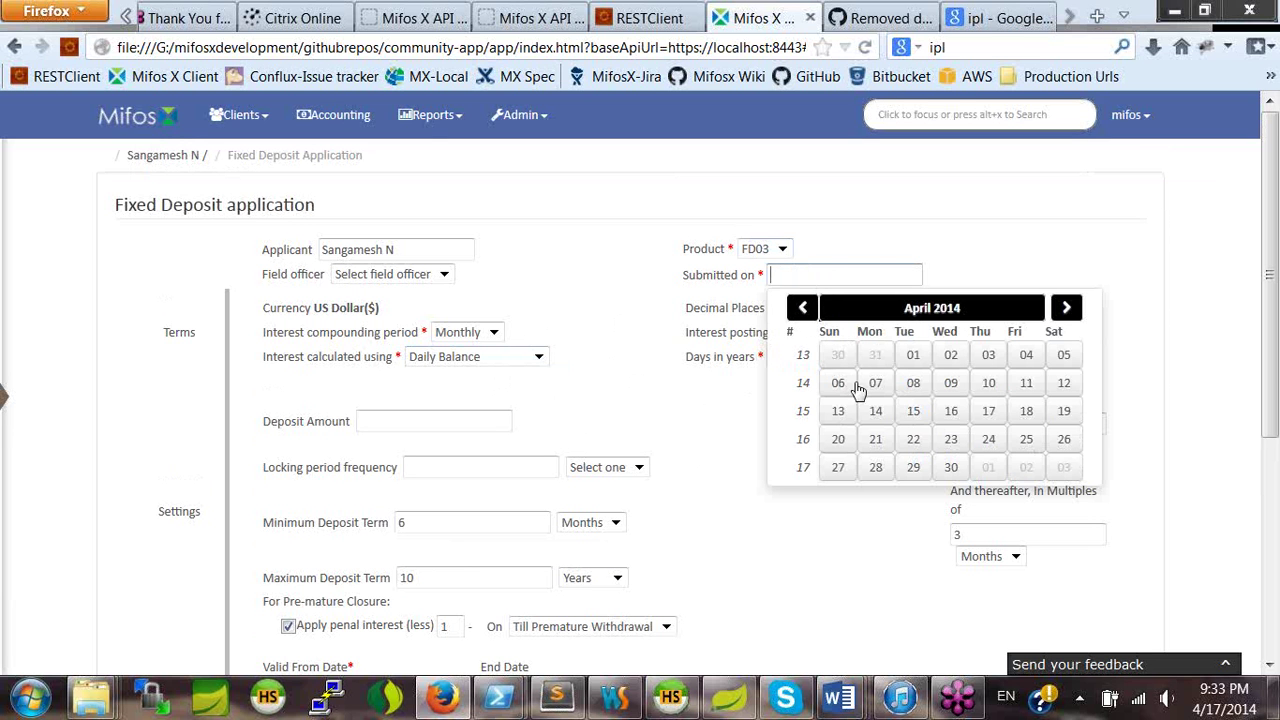
left_click(914, 355)
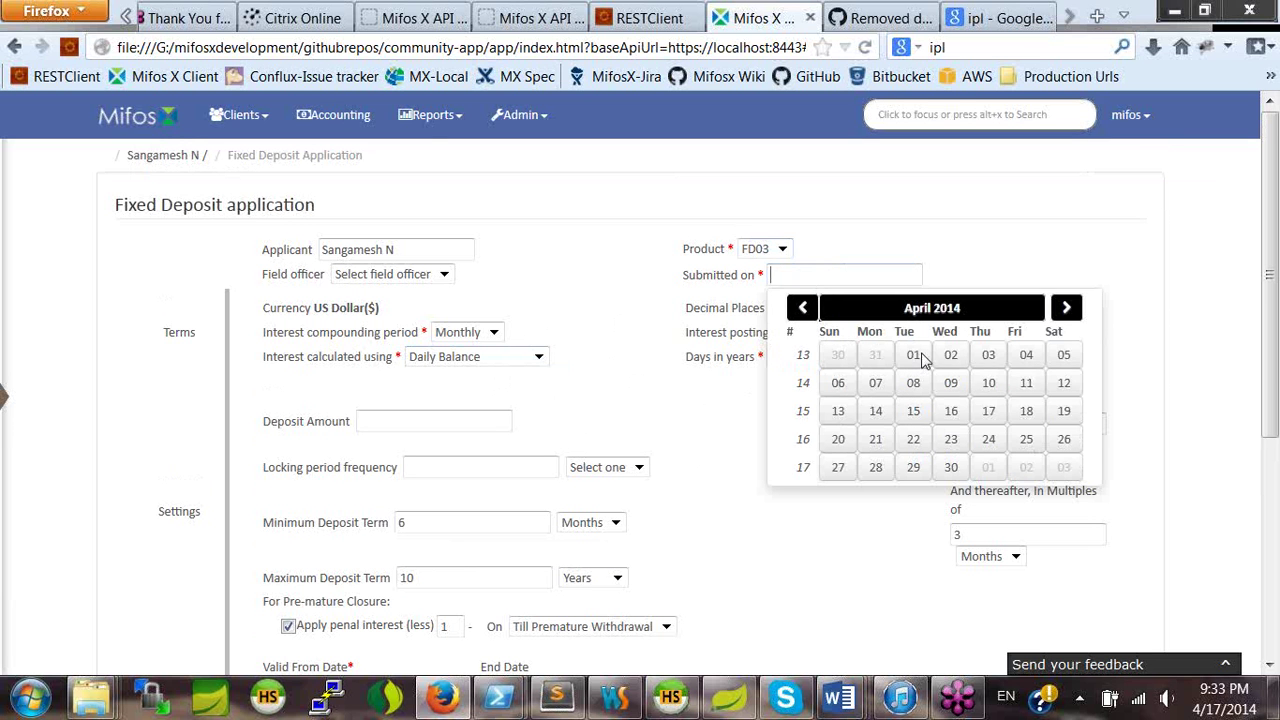
left_click(377, 420)
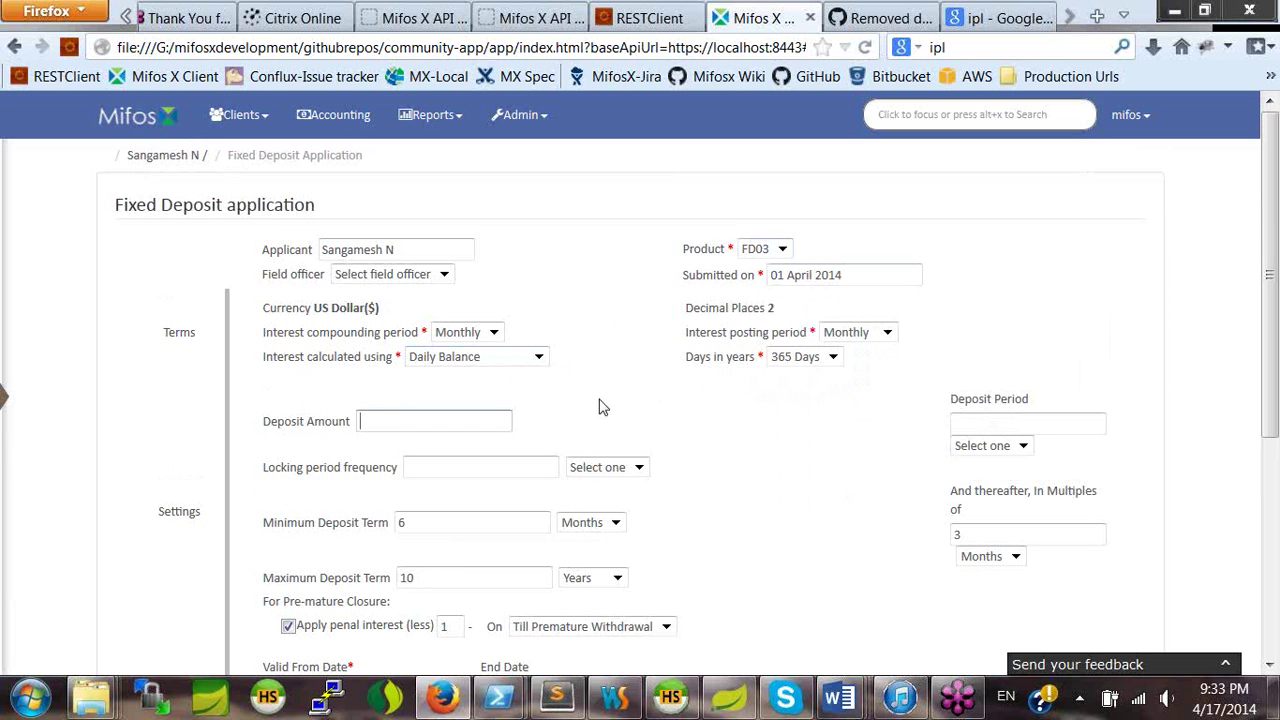
type("5000")
Set the deposit period to 9 months.
scroll(757, 423, "down", 1)
scroll(757, 423, "up", 1)
left_click(1009, 424)
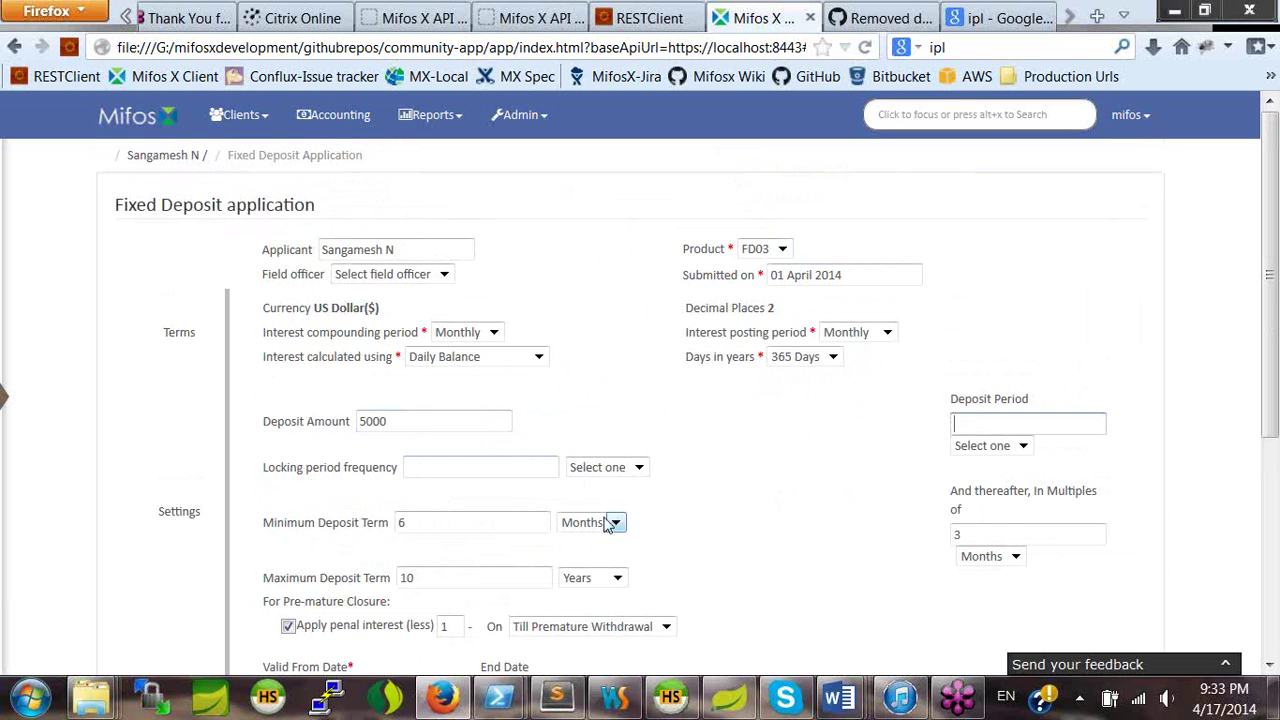
left_click(1000, 427)
type("9")
left_click(1024, 447)
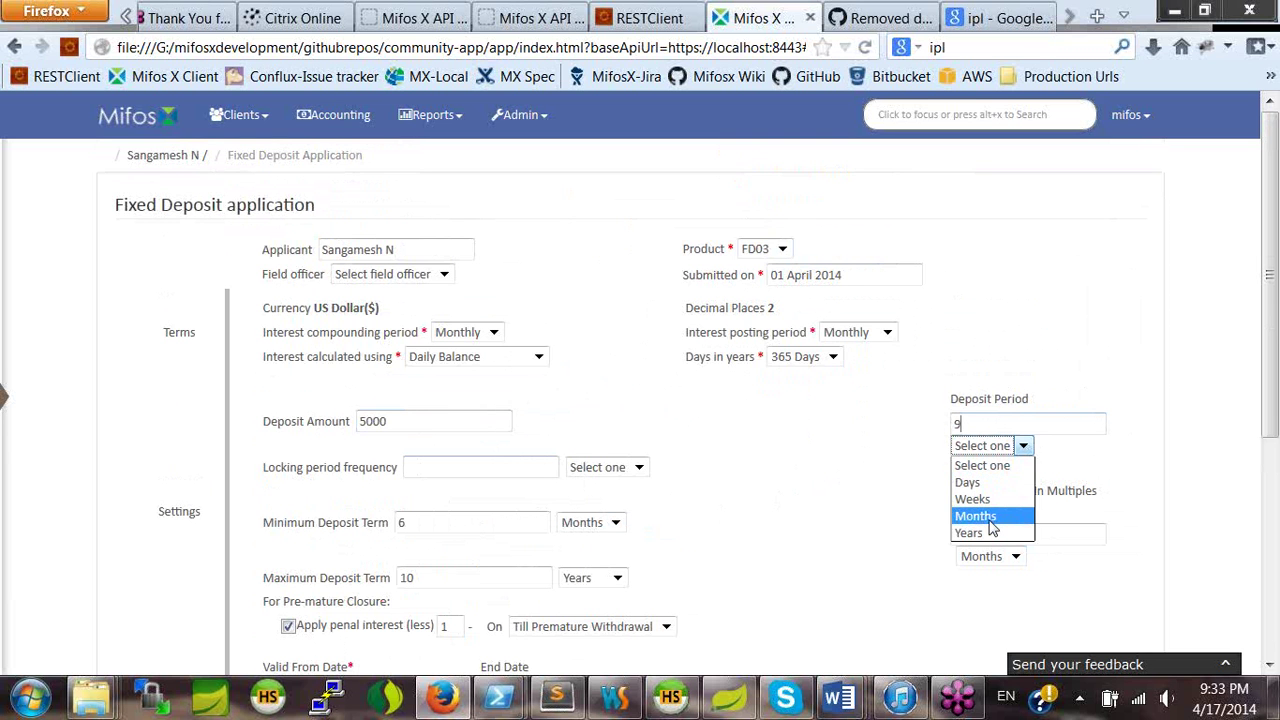
left_click(988, 518)
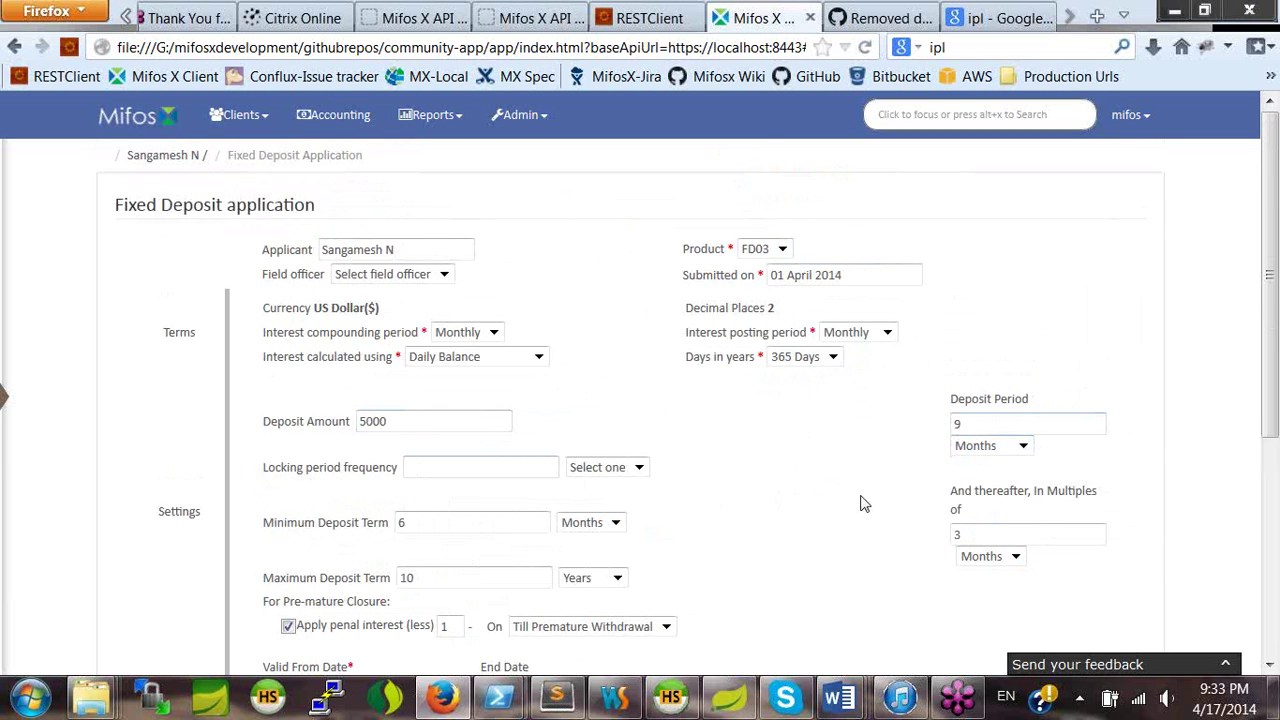
Check the slabs of the application's interest rate chart and submit the fixed deposit application.
scroll(864, 503, "down", 5)
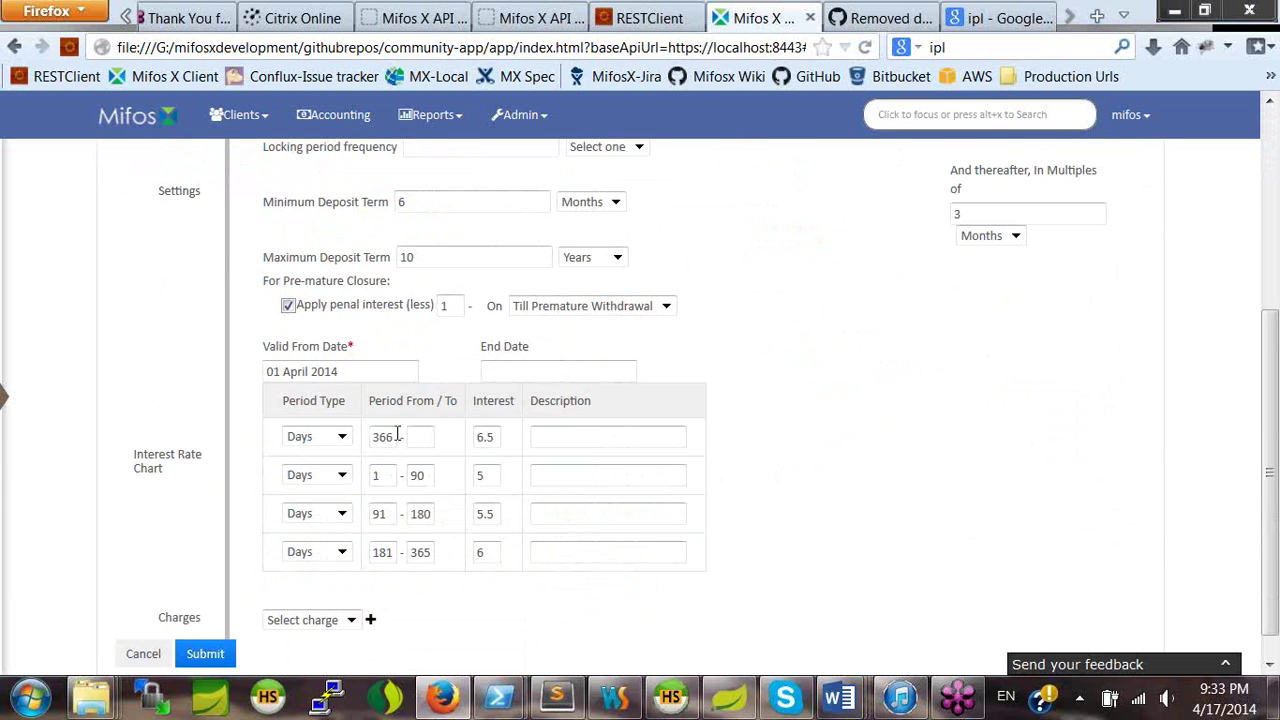
scroll(745, 428, "down", 1)
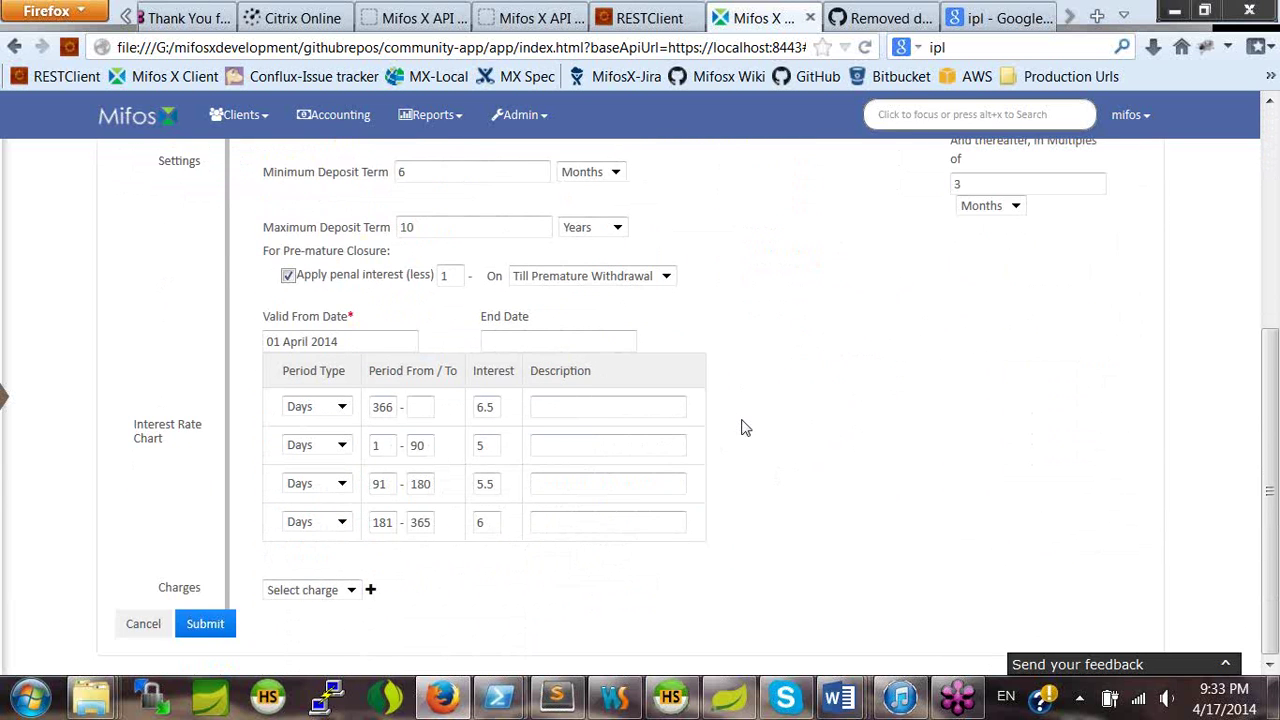
scroll(742, 426, "up", 2)
scroll(742, 426, "down", 2)
left_click(204, 626)
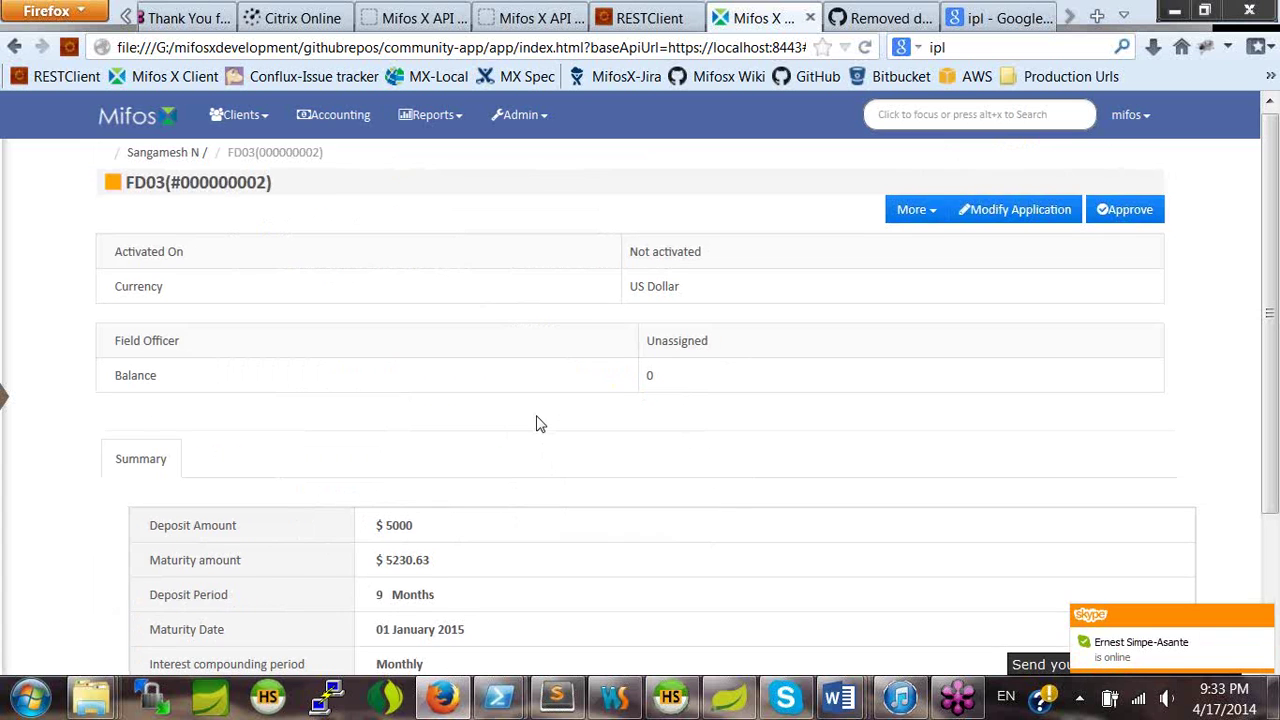
Review the submitted deposit's summary, especially its maturity amount, deposit period and maturity date.
scroll(536, 424, "down", 4)
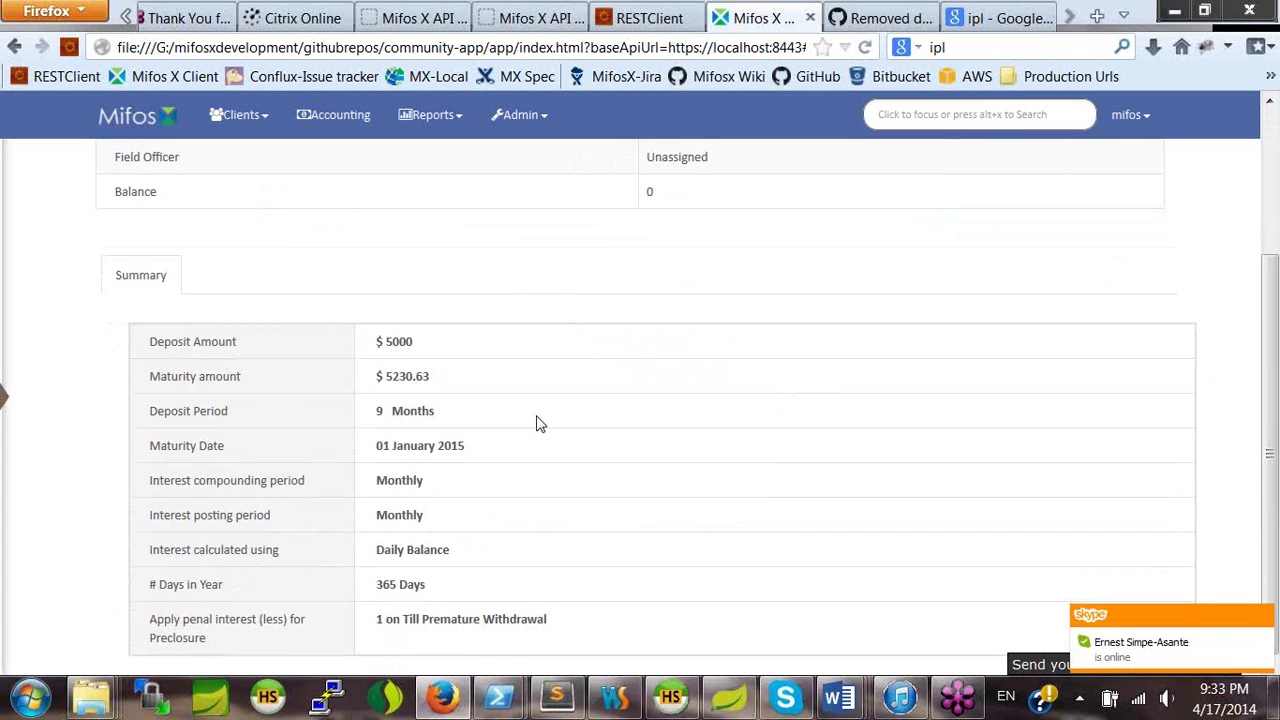
scroll(536, 424, "up", 4)
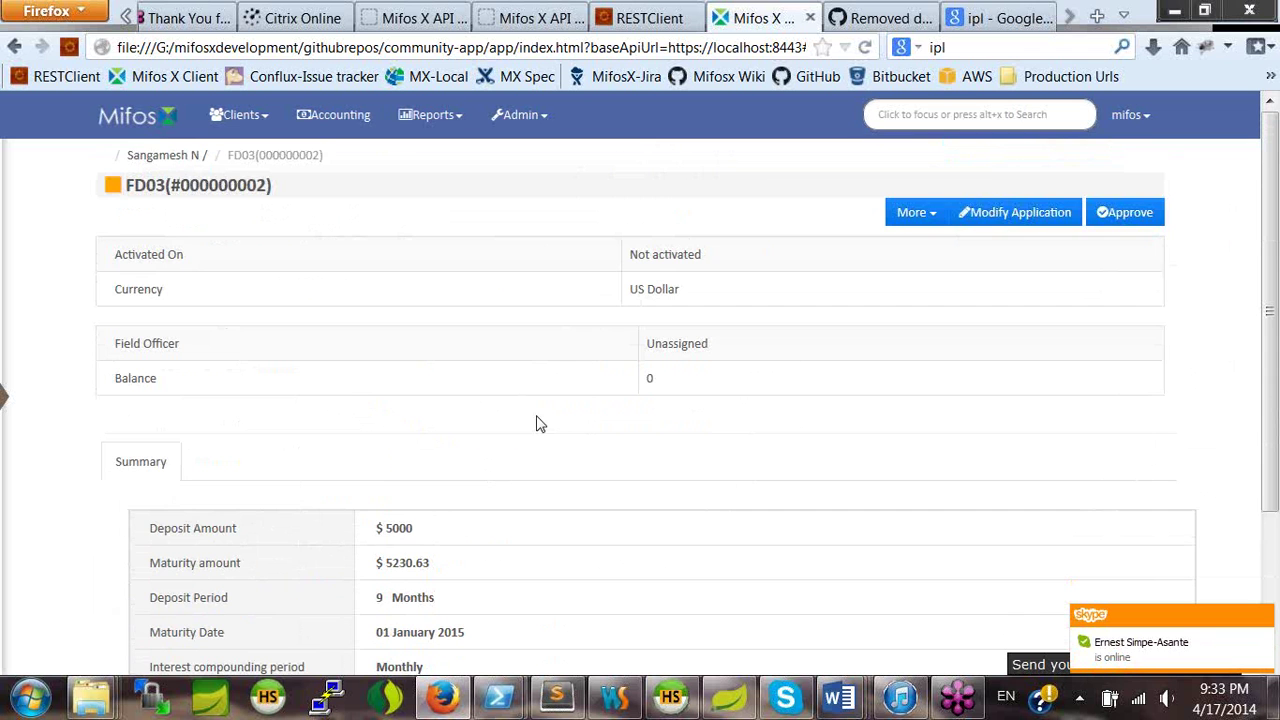
scroll(534, 423, "down", 4)
left_click_drag(437, 380, 385, 381)
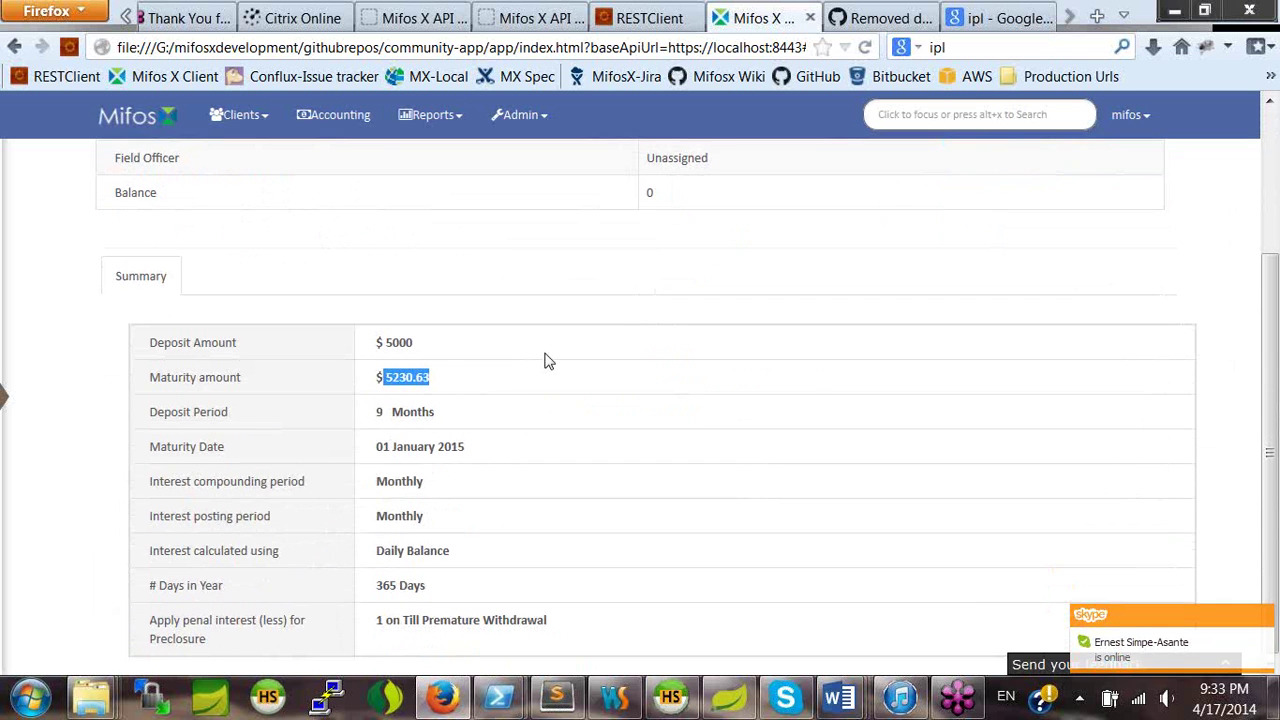
scroll(546, 360, "up", 4)
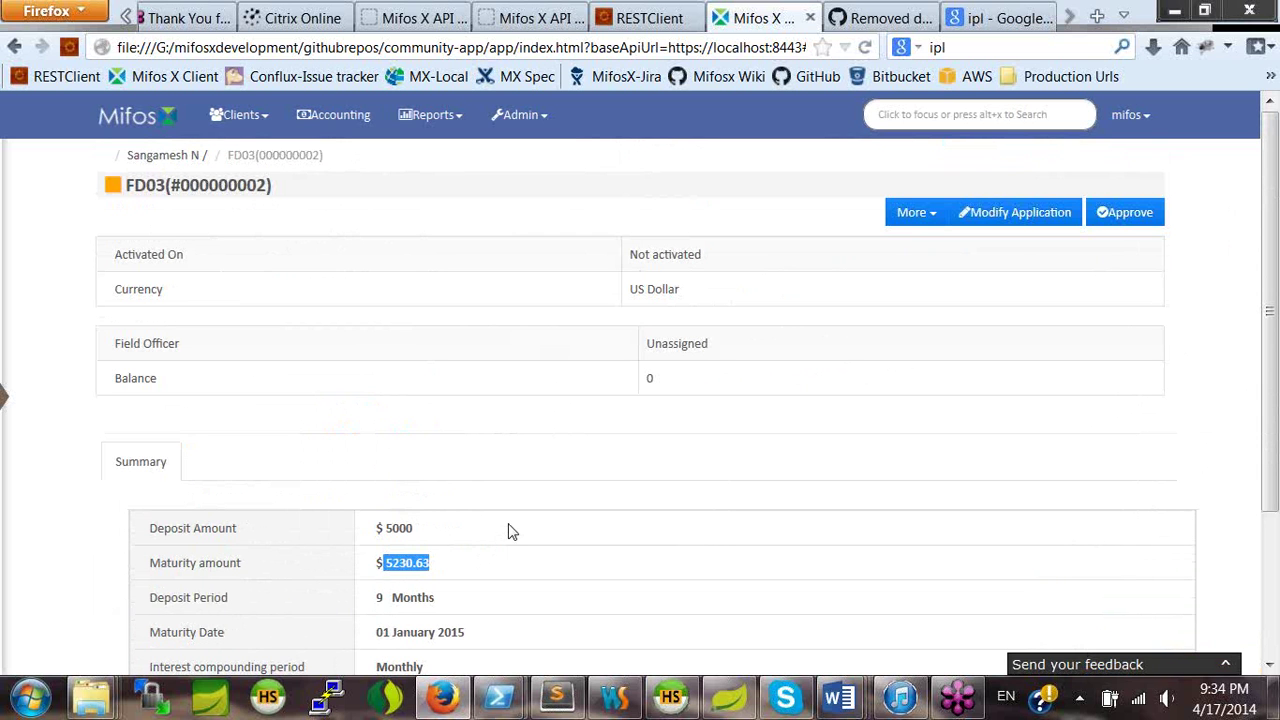
scroll(508, 531, "down", 2)
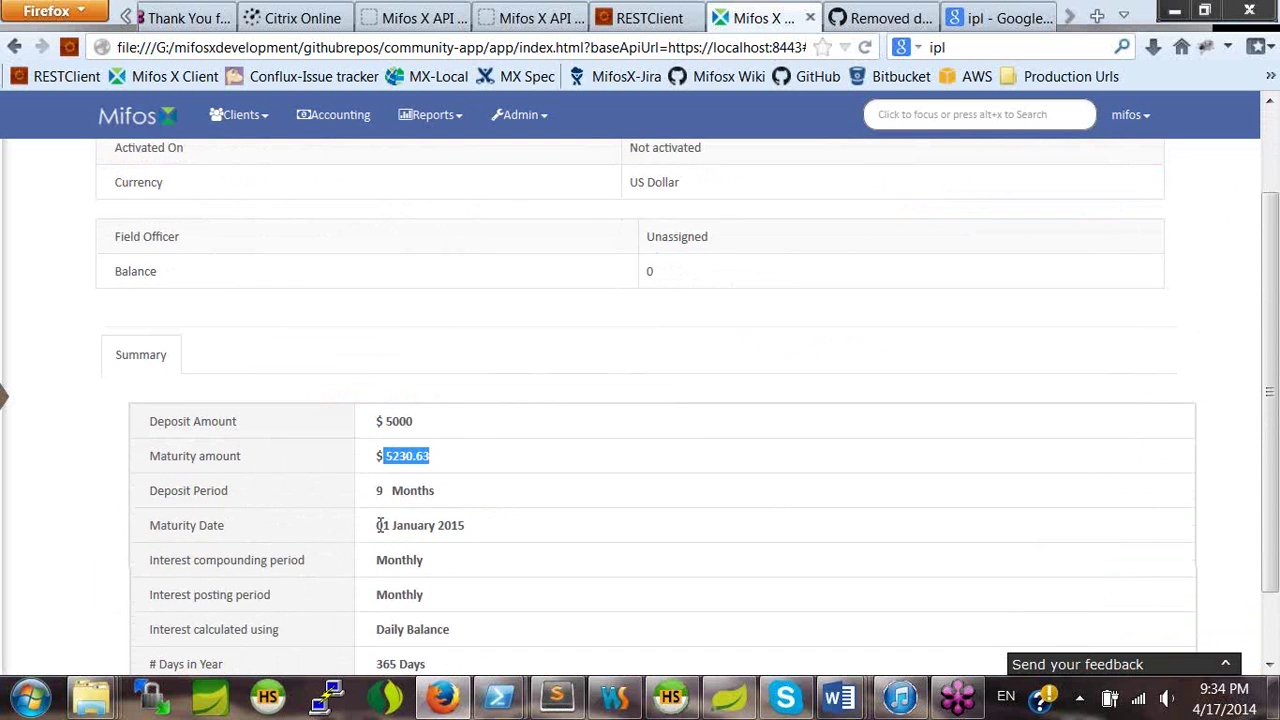
left_click_drag(376, 527, 474, 533)
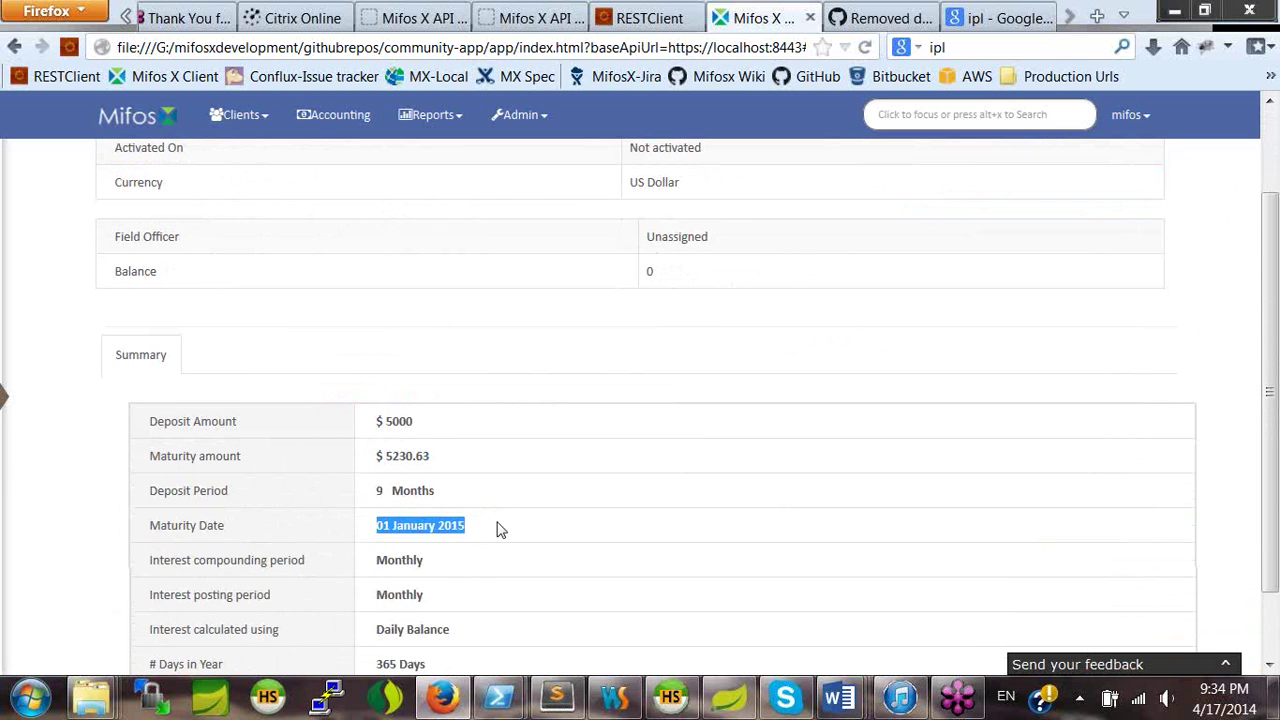
left_click(414, 457)
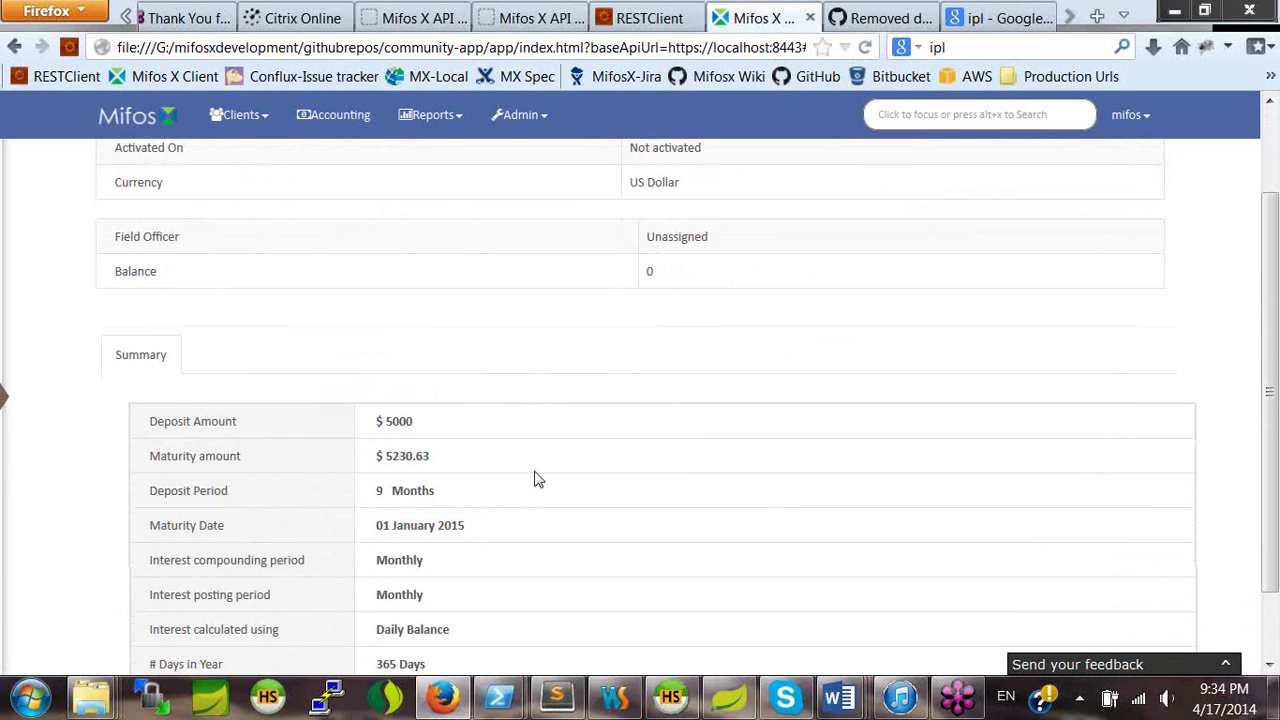
scroll(535, 480, "down", 2)
scroll(535, 480, "up", 2)
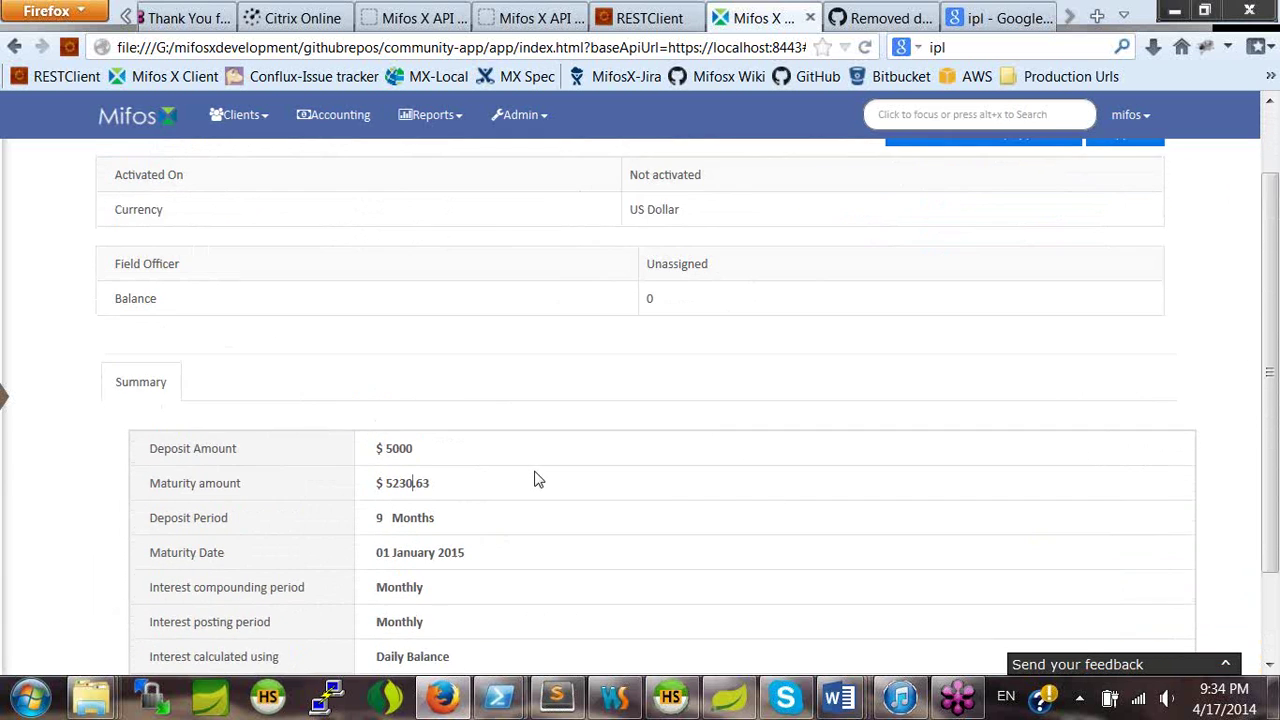
Approve the fixed deposit application with the approval date 01 April 2014.
scroll(535, 480, "up", 1)
left_click(1103, 211)
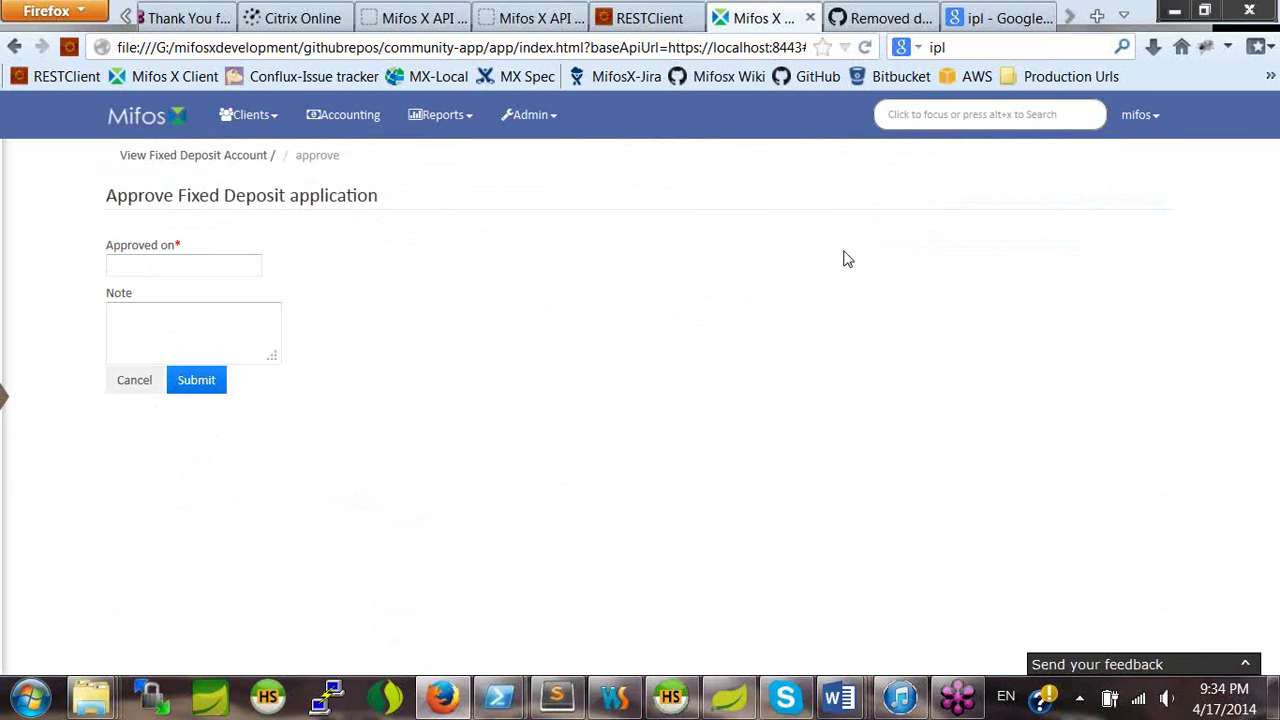
left_click(218, 268)
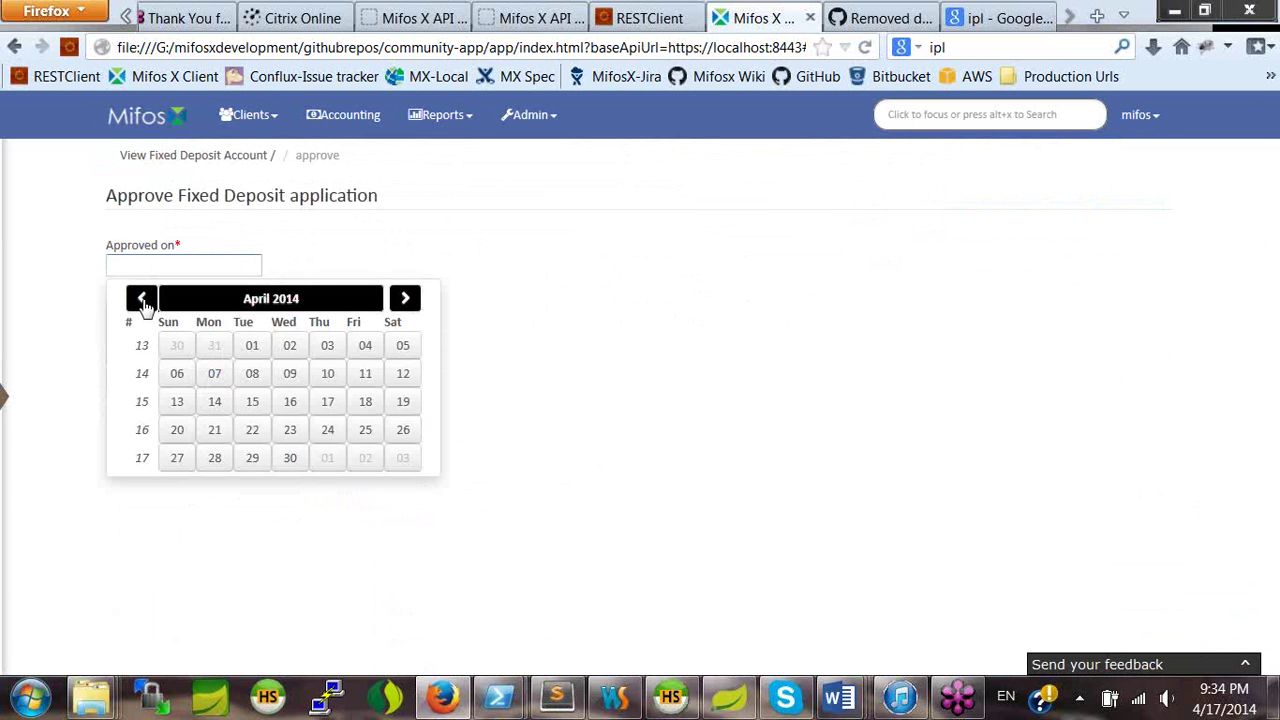
left_click(252, 350)
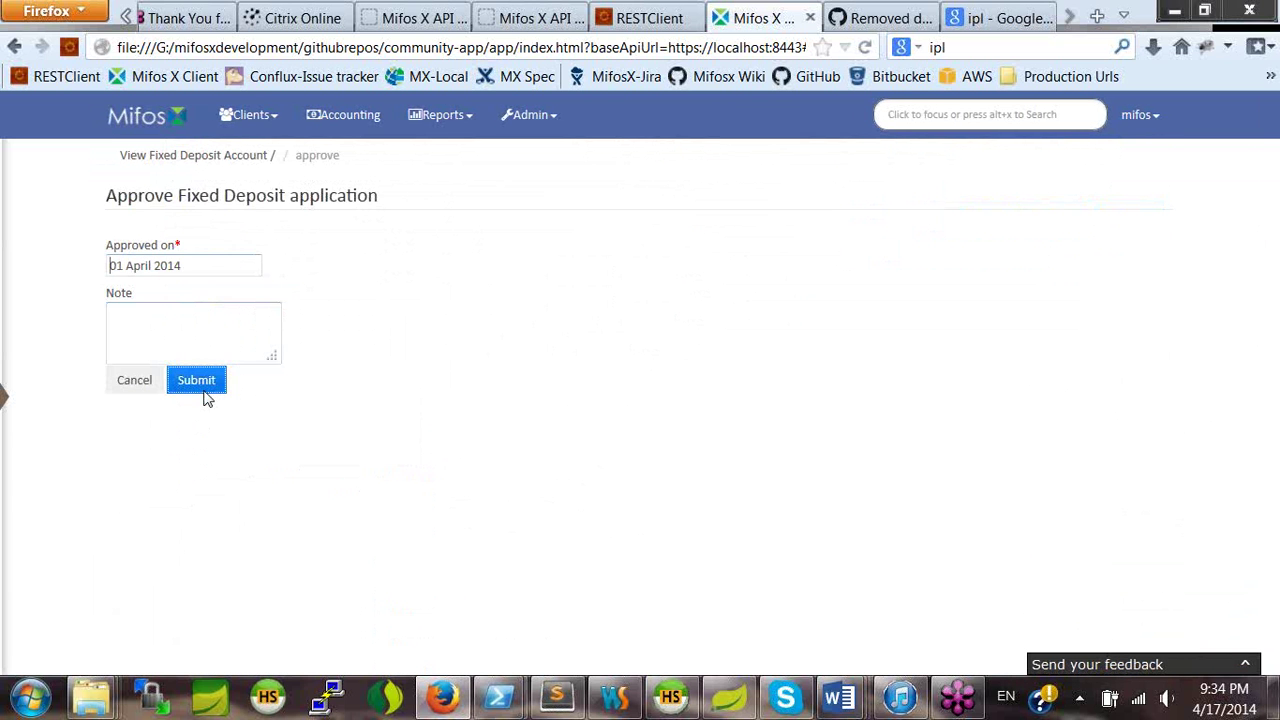
left_click(205, 391)
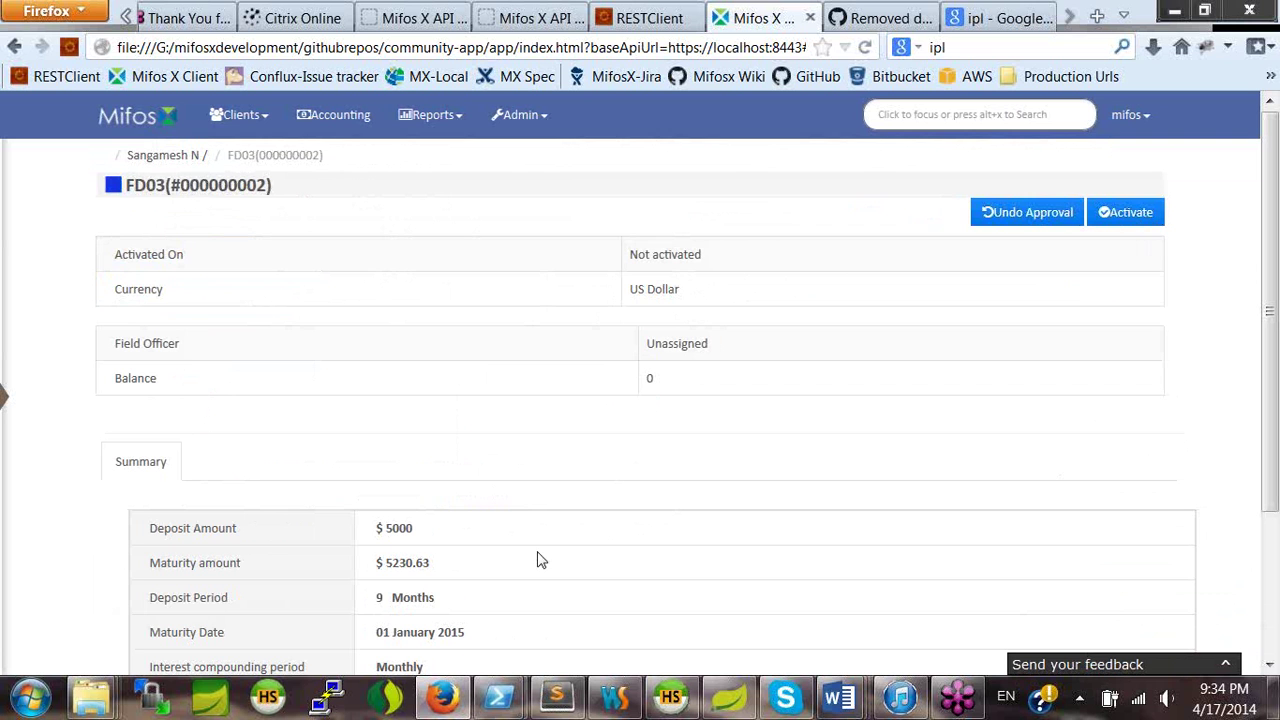
Activate the approved fixed deposit account with the activation date 02 April 2014.
scroll(591, 429, "down", 3)
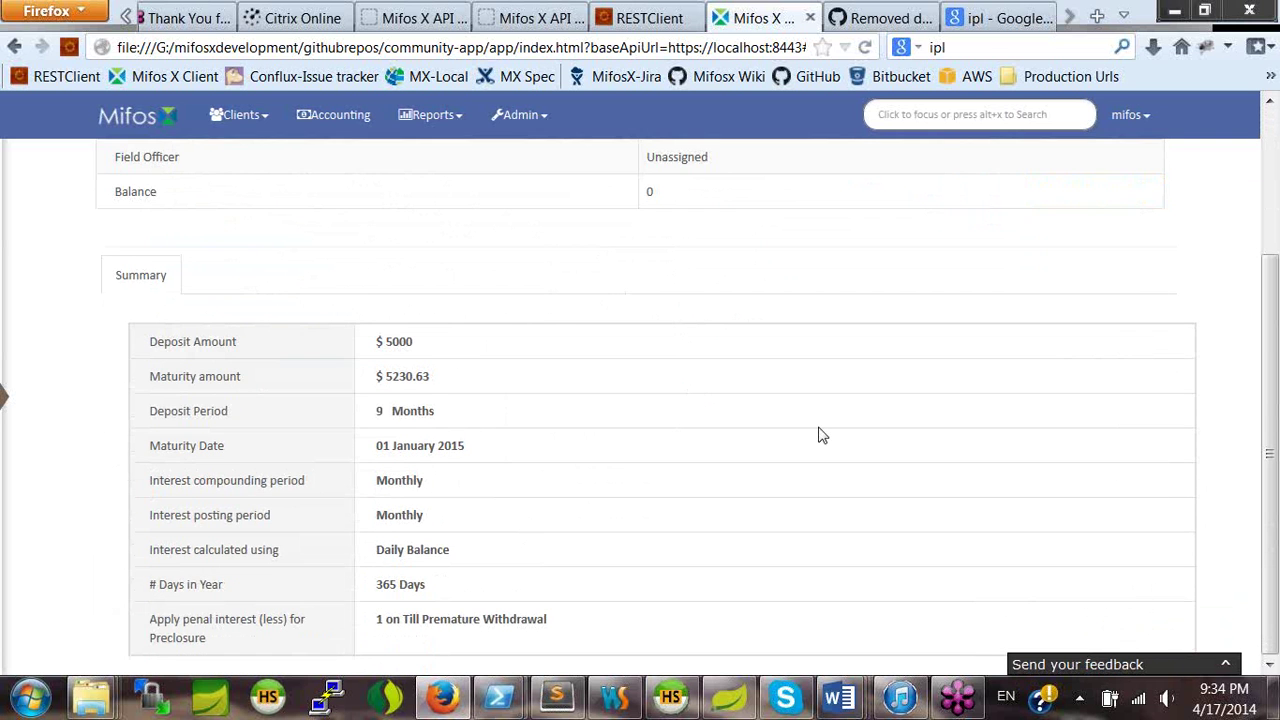
scroll(818, 435, "up", 3)
left_click(1125, 214)
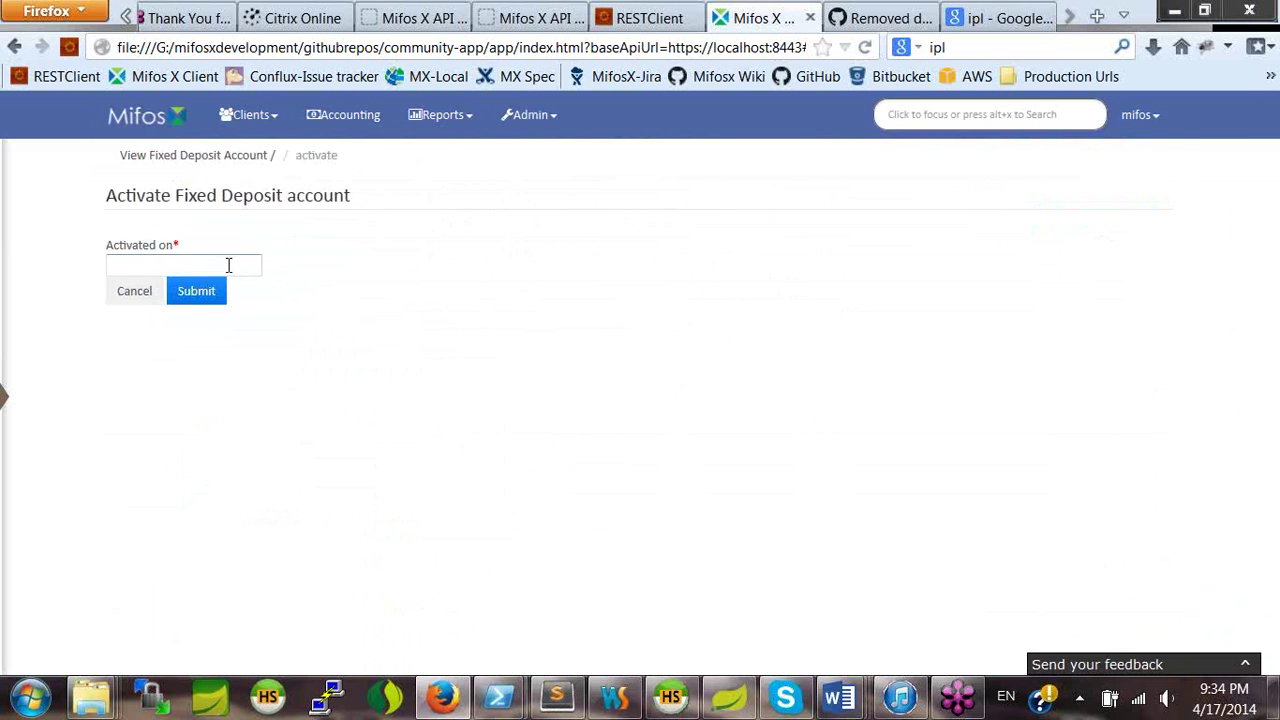
left_click(212, 265)
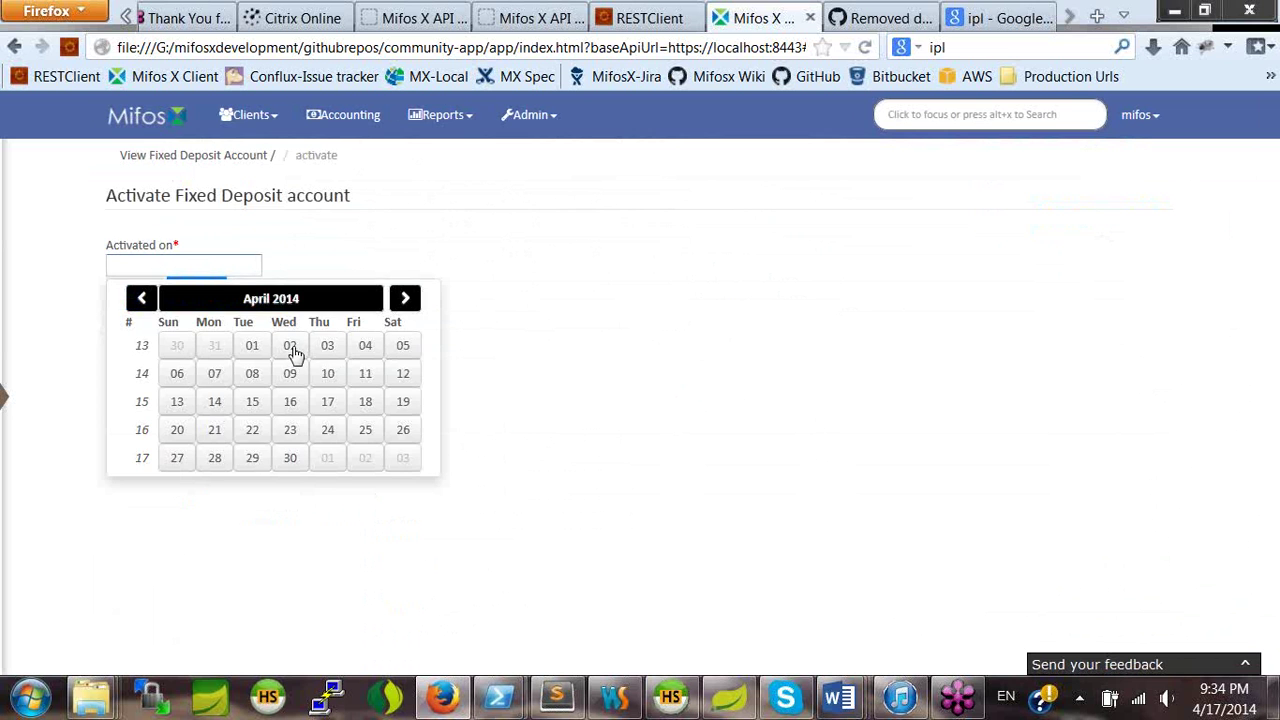
left_click(292, 346)
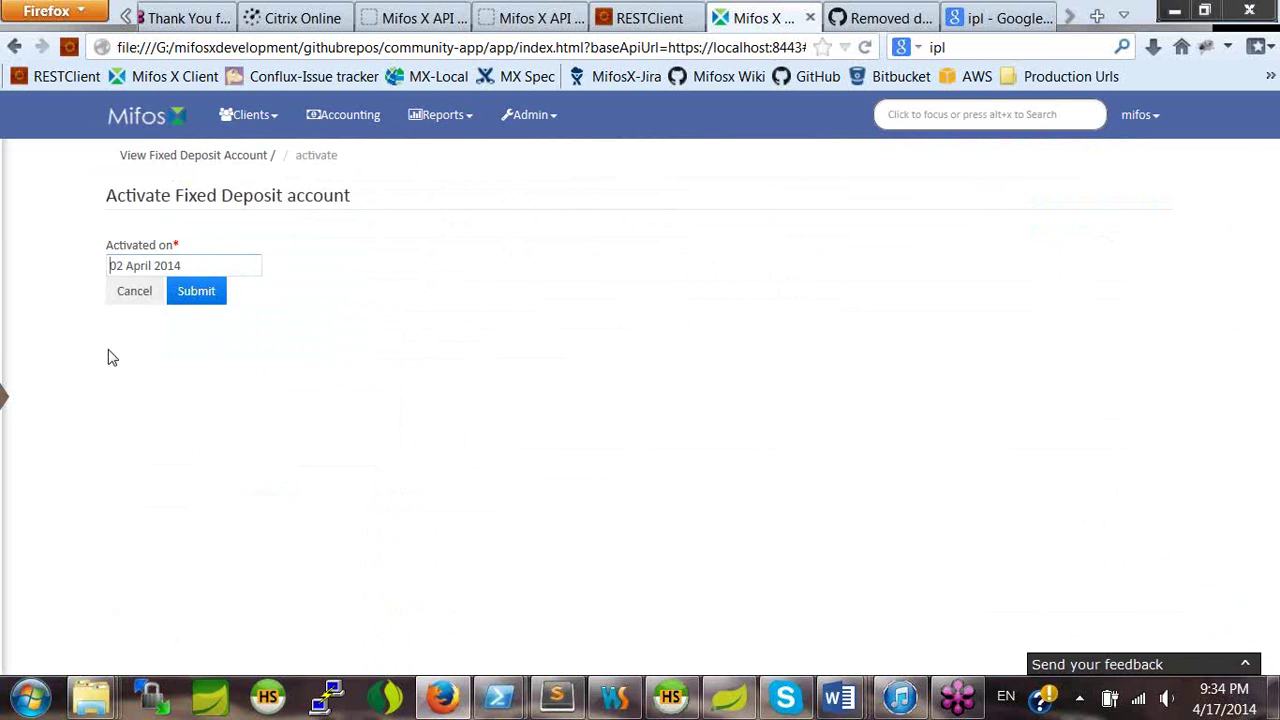
left_click(197, 293)
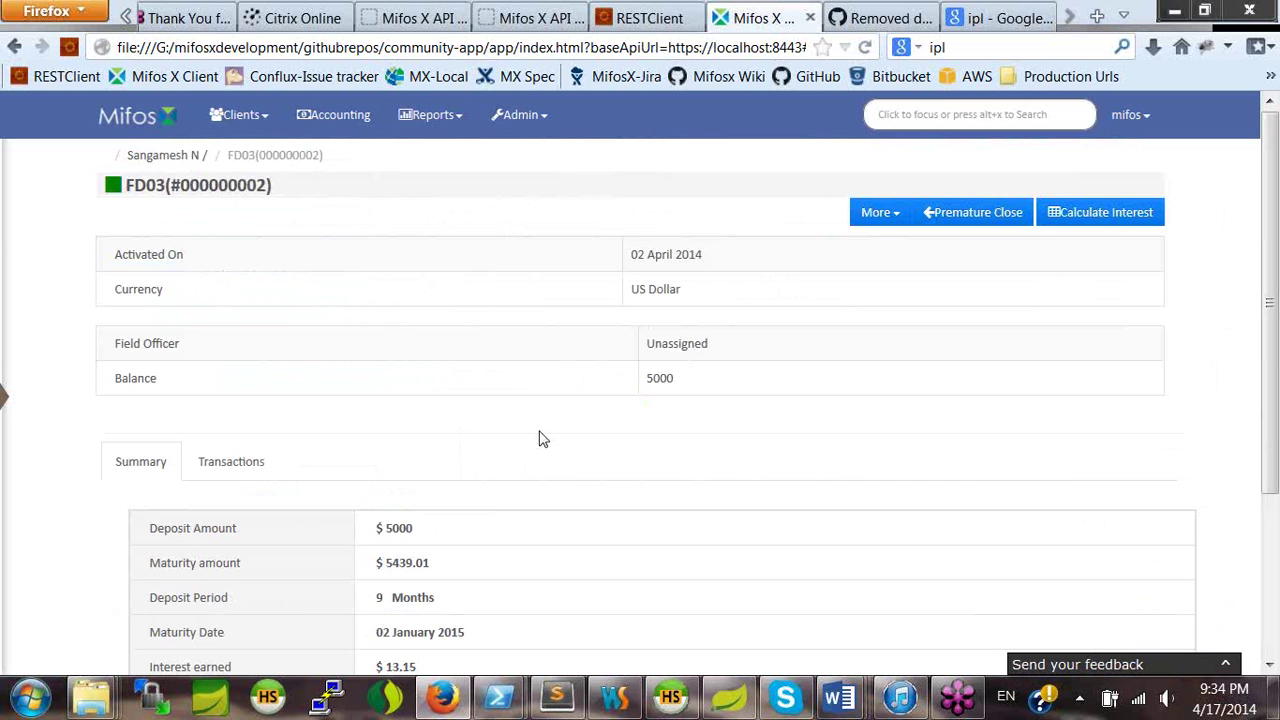
Examine the activated account's summary for its maturity amount, maturity date, interest earned and balance.
scroll(538, 438, "down", 3)
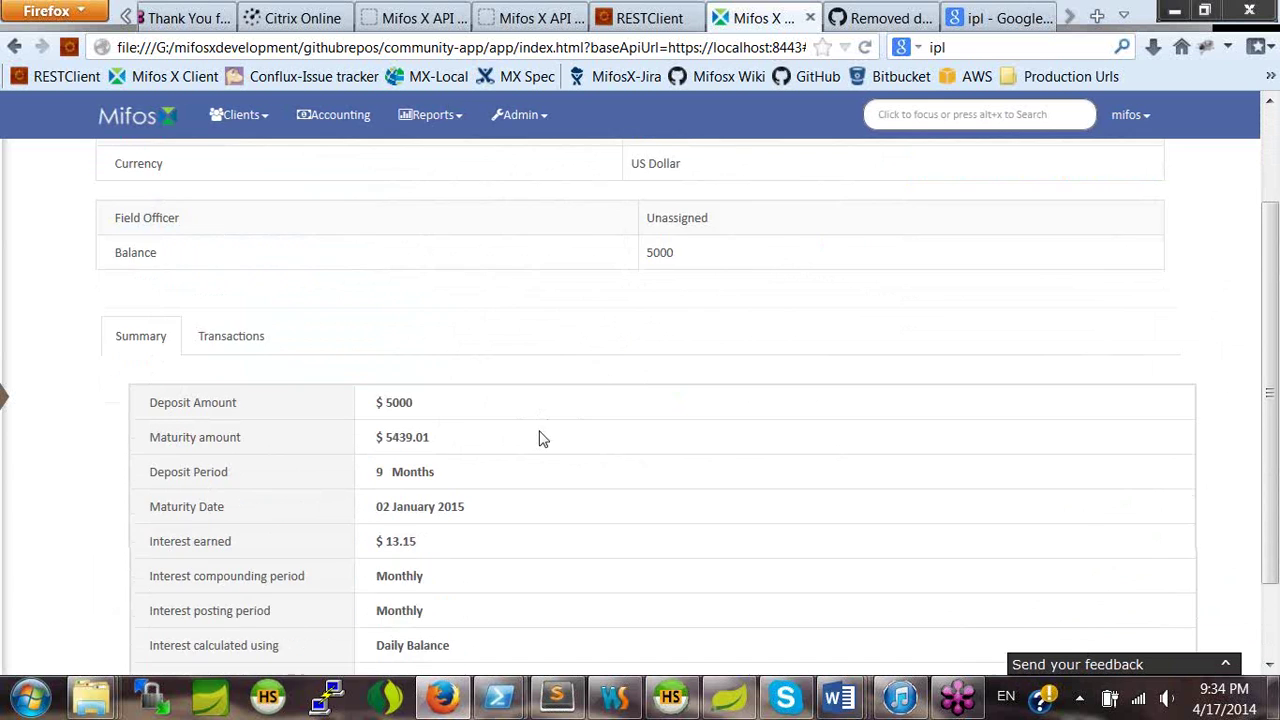
scroll(538, 438, "down", 2)
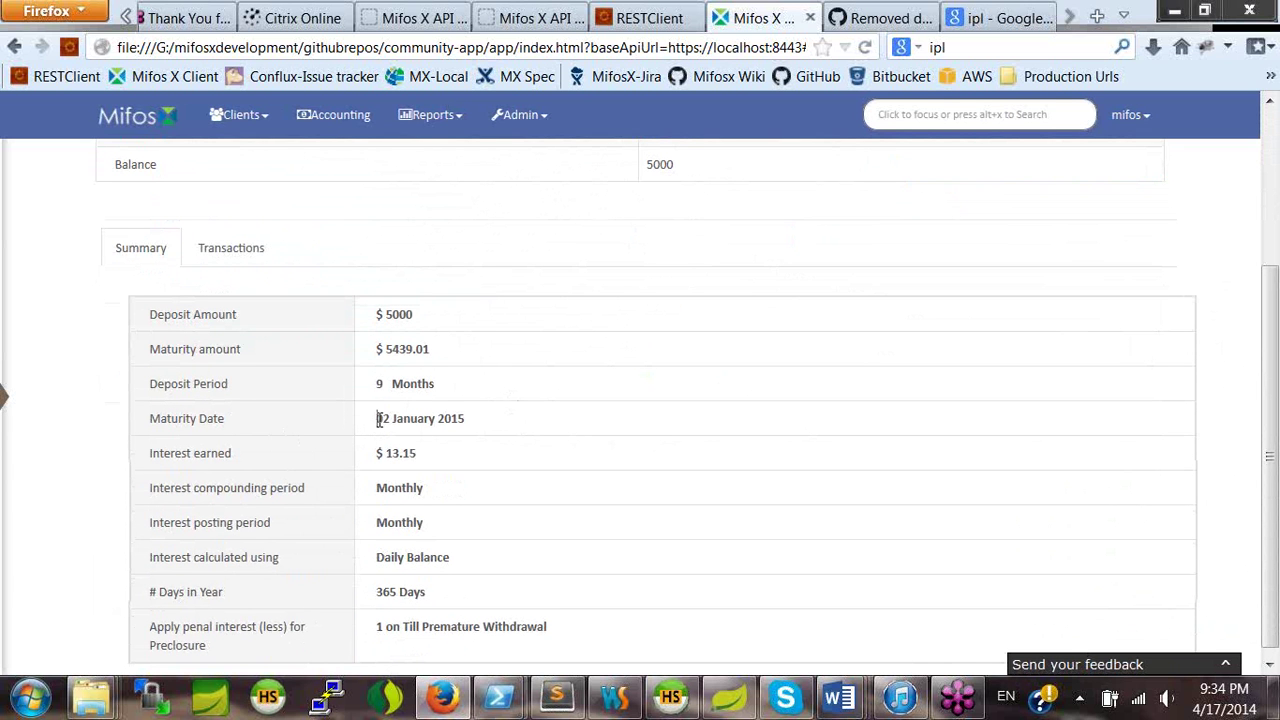
left_click_drag(378, 418, 474, 425)
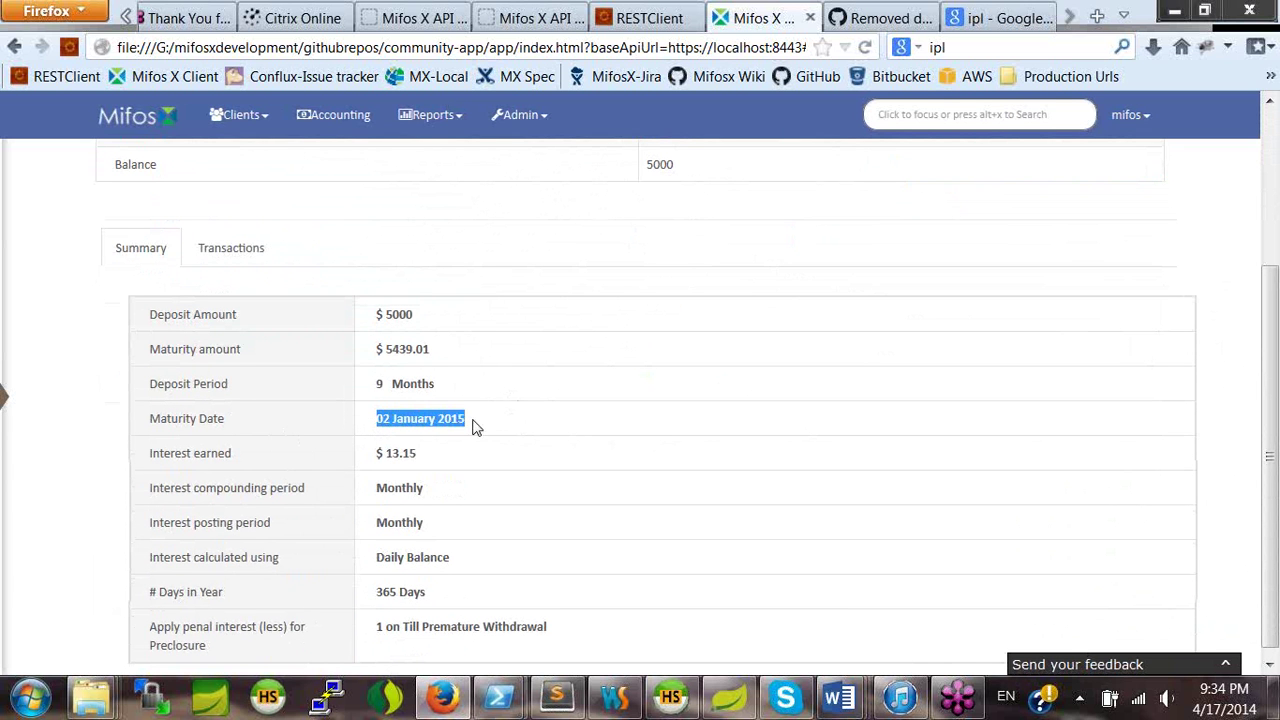
left_click(472, 427)
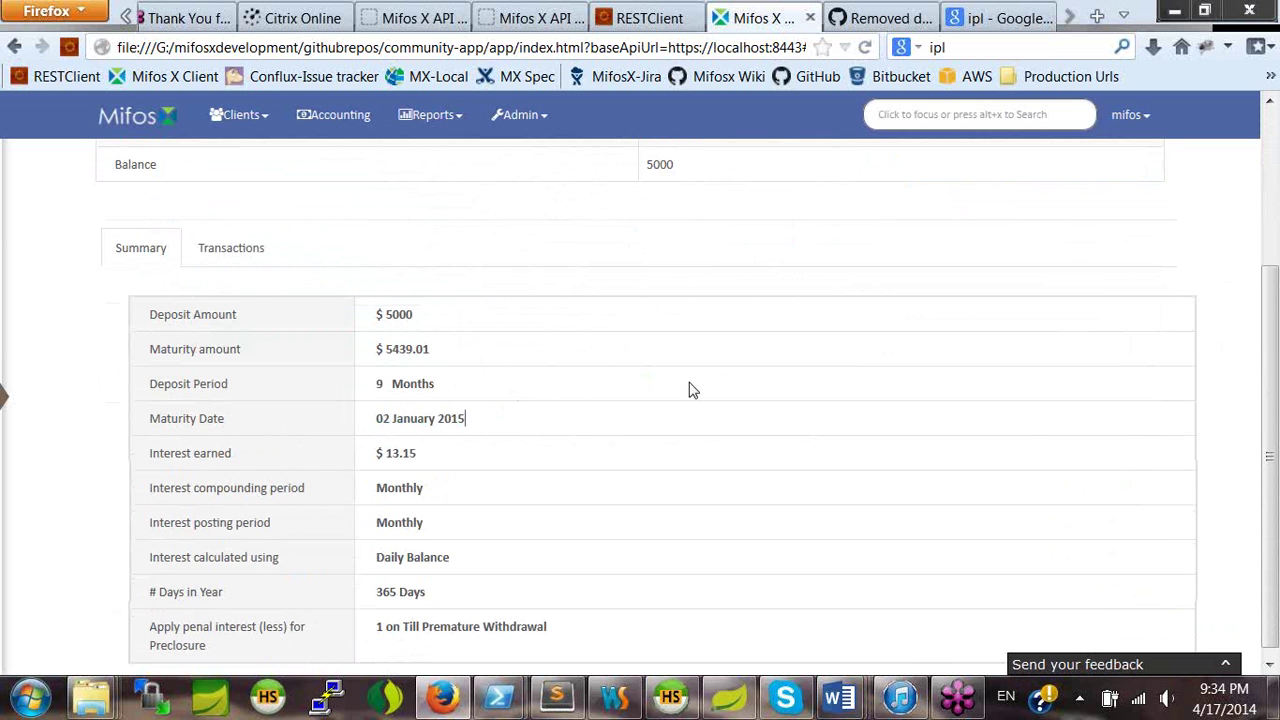
scroll(689, 390, "up", 5)
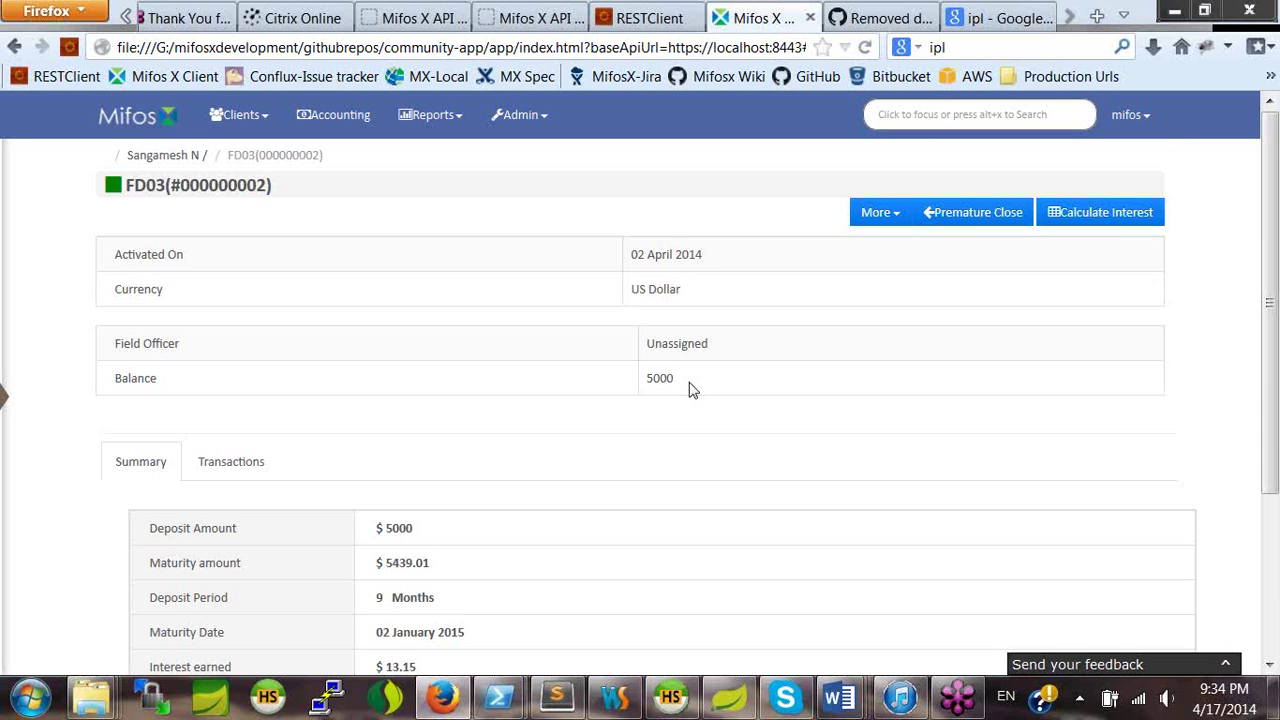
scroll(689, 390, "down", 5)
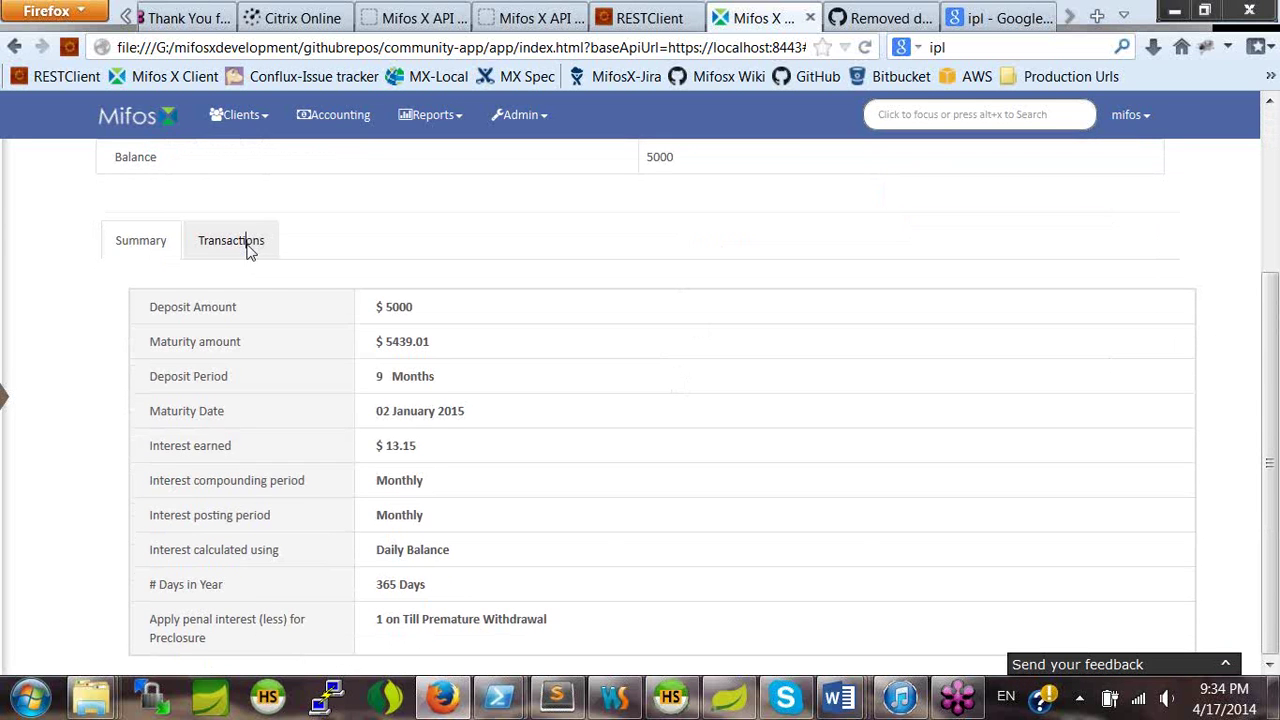
View the account's transactions, return to its summary and show the additional actions available for the account.
left_click(248, 250)
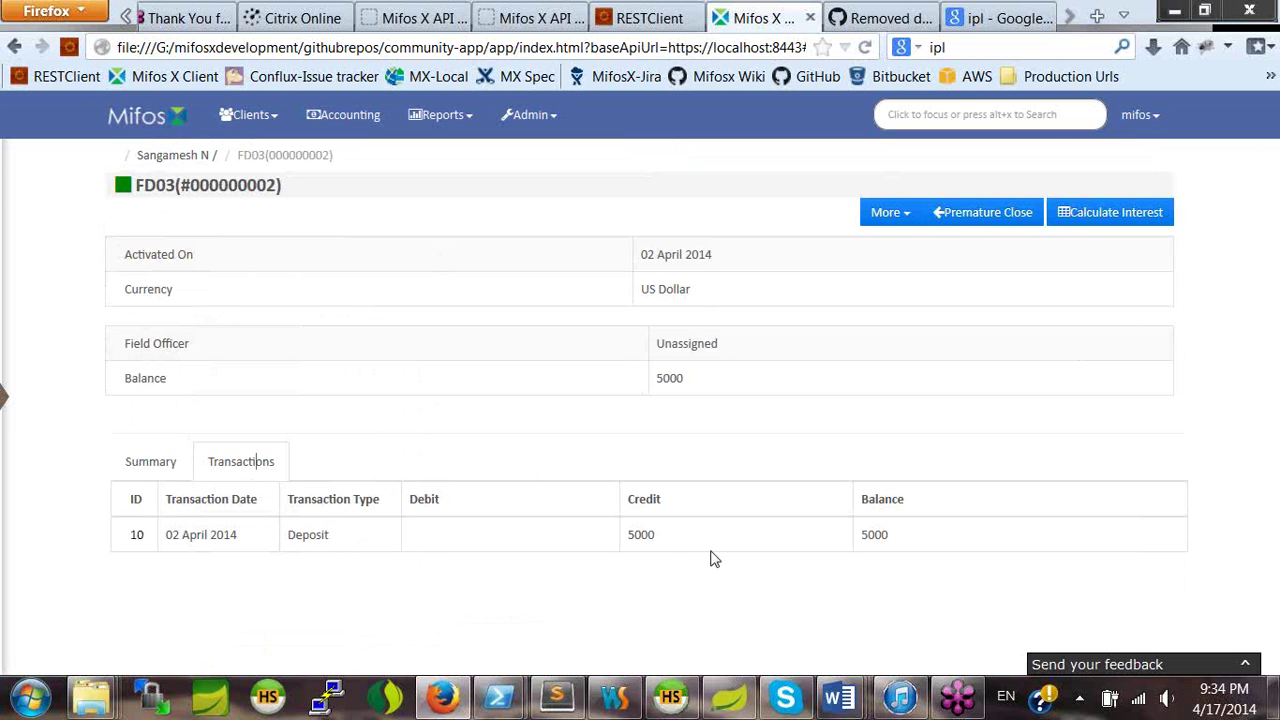
left_click(128, 466)
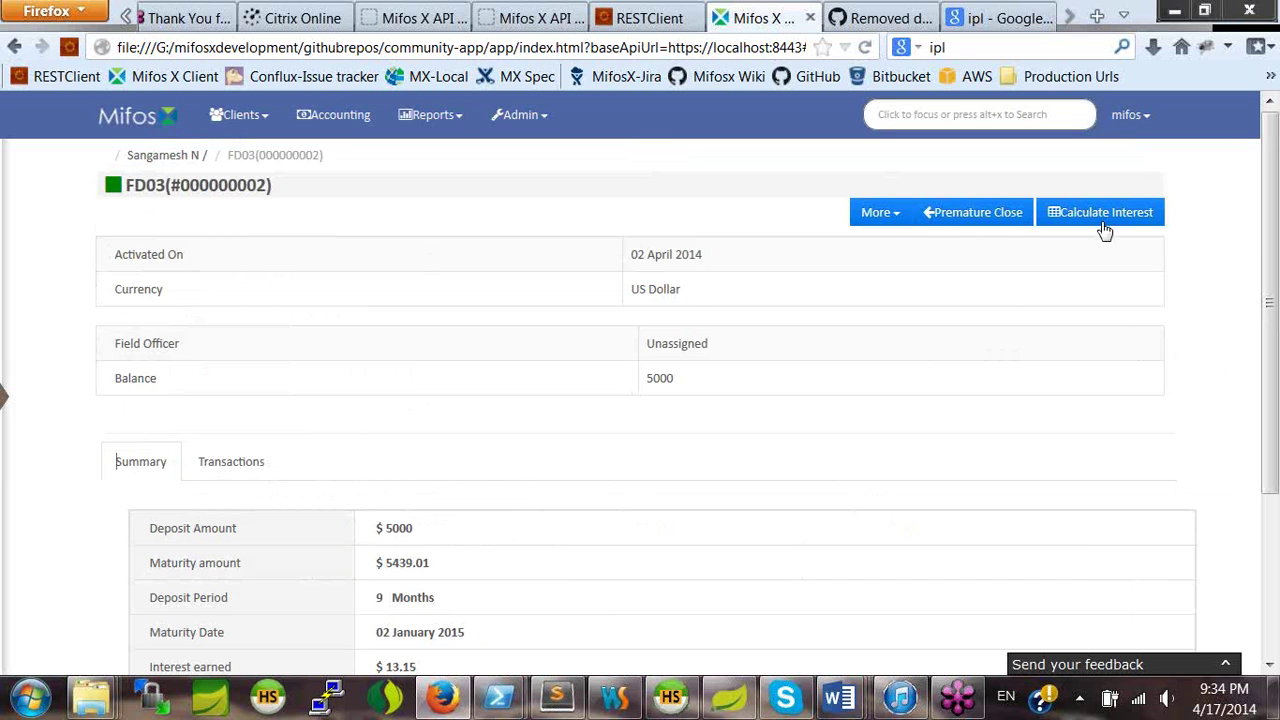
left_click(899, 214)
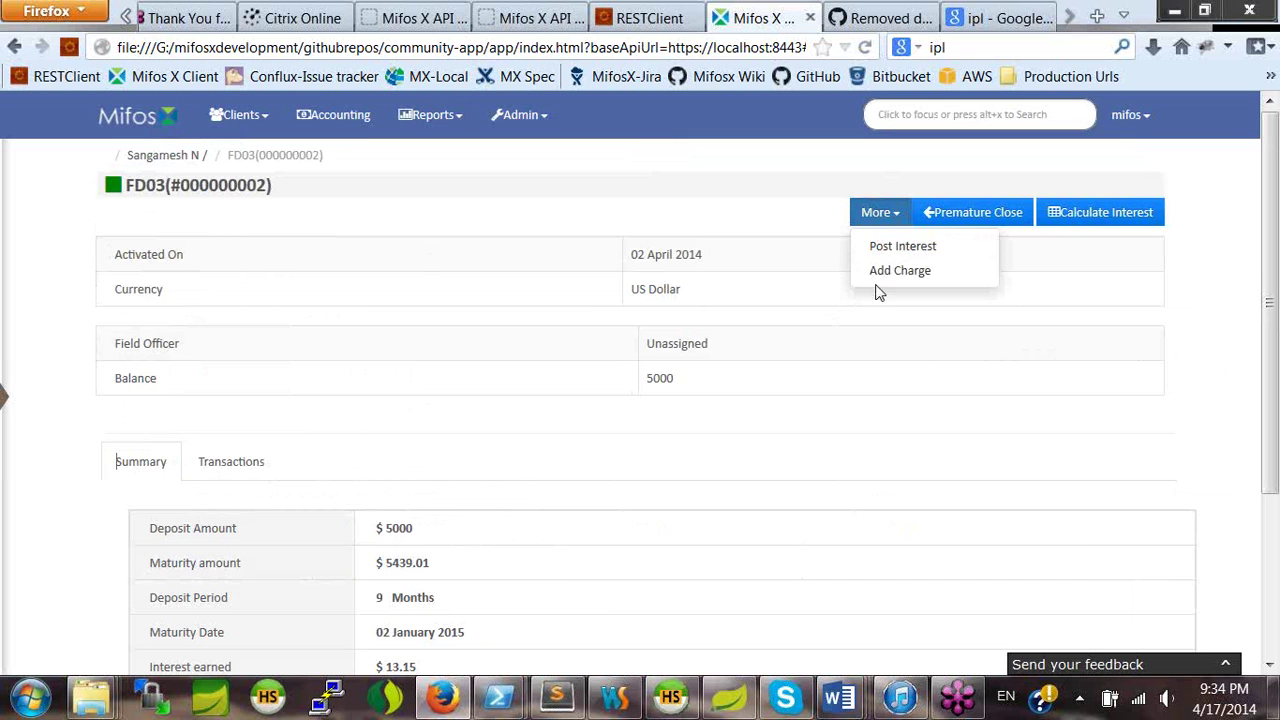
Start the premature closure of the fixed deposit account with the close date 15 April 2014 and check its maturity amount.
left_click(820, 313)
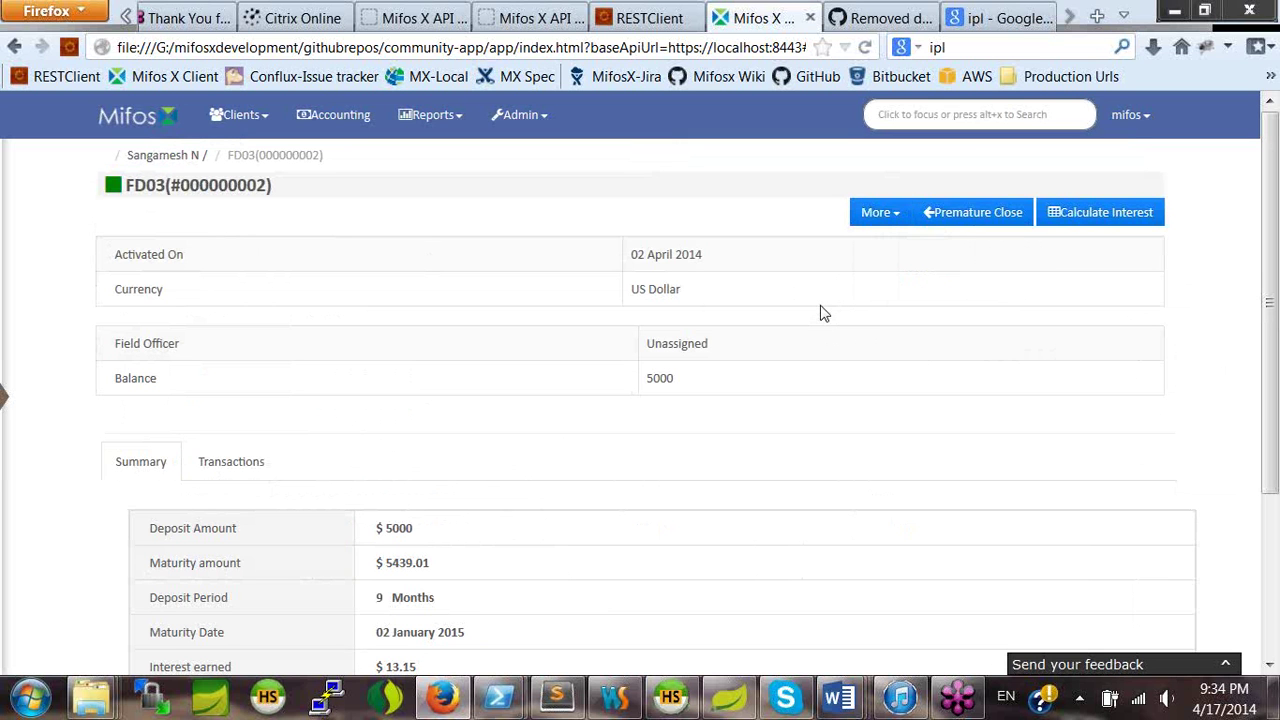
left_click(962, 218)
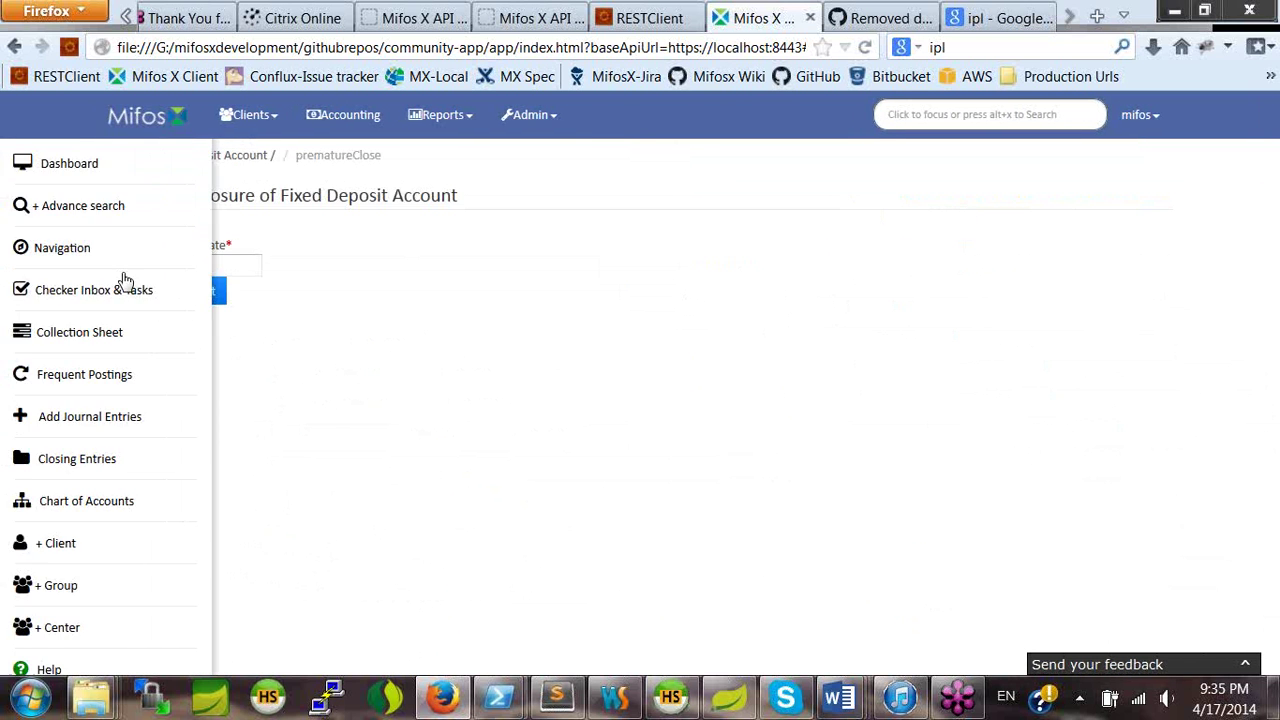
left_click(153, 269)
left_click(153, 269)
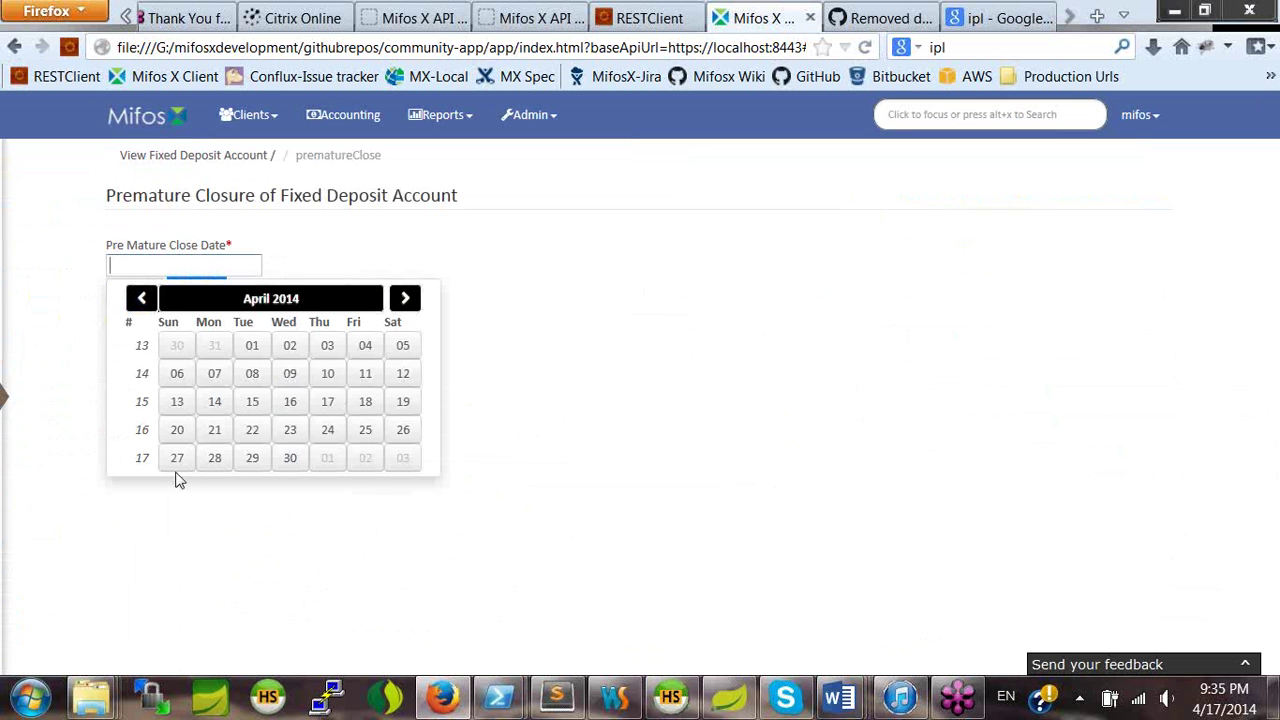
left_click(313, 245)
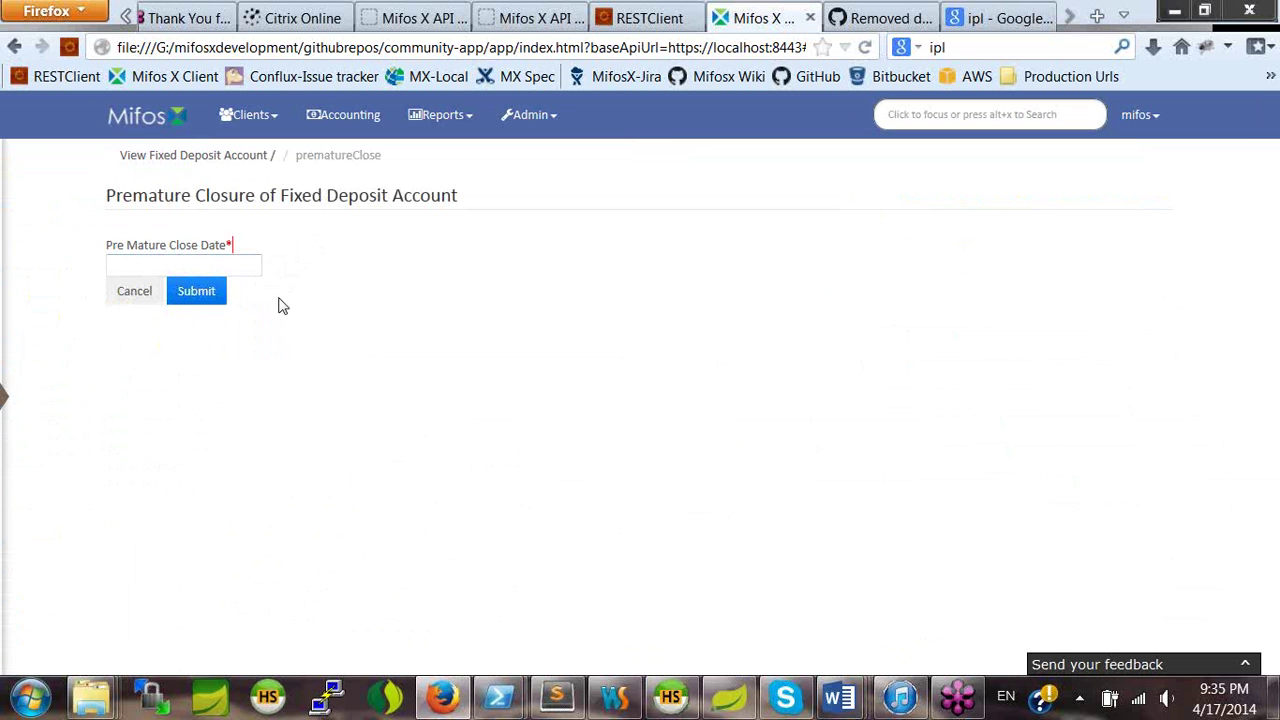
left_click(189, 267)
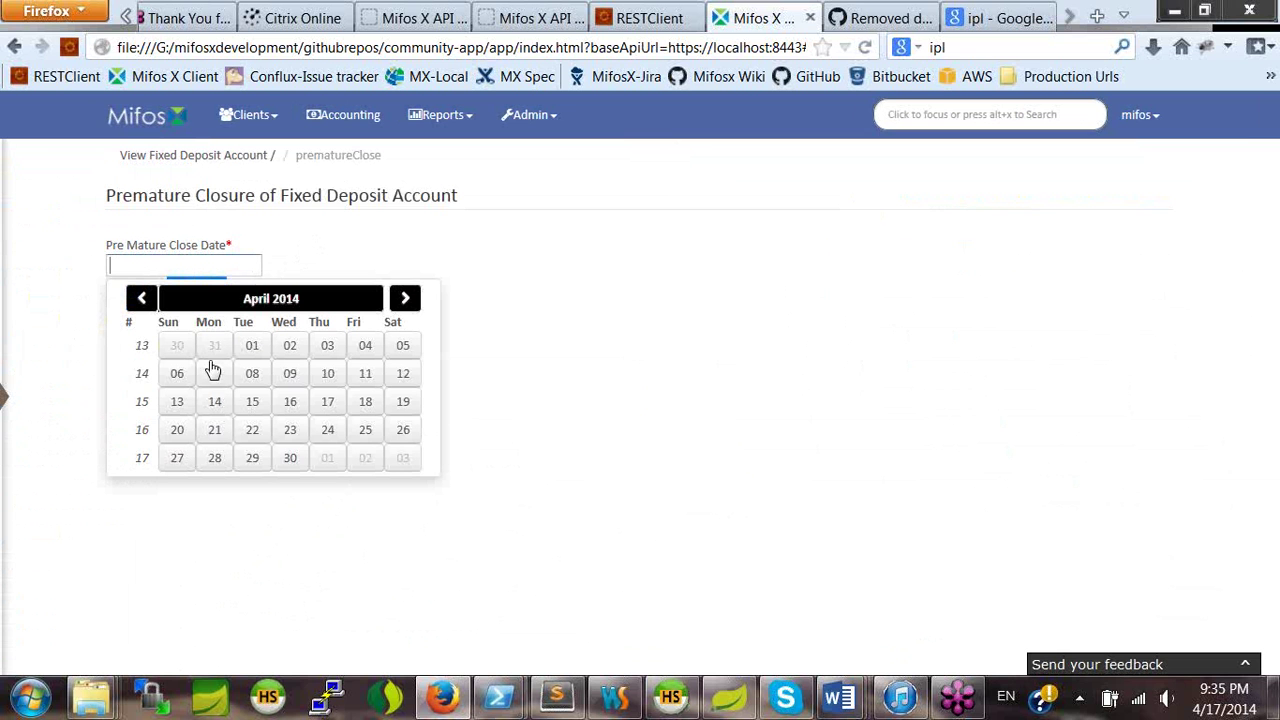
left_click(253, 402)
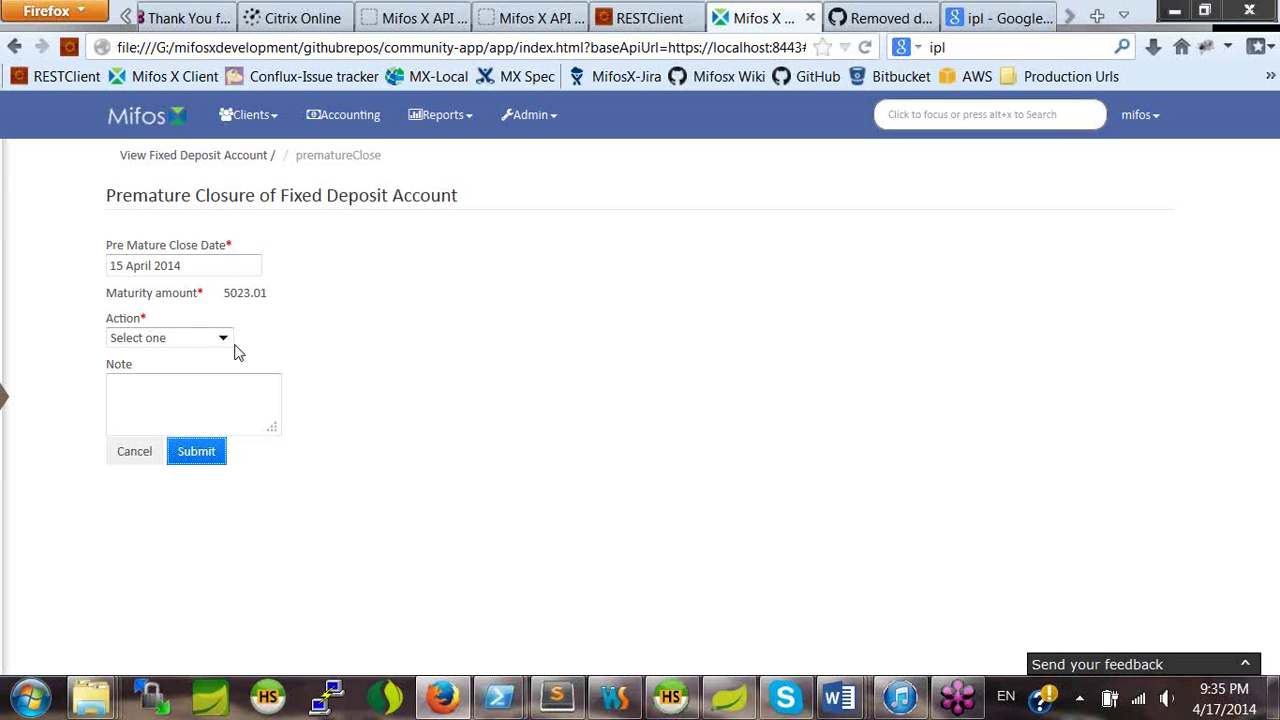
left_click_drag(225, 297, 268, 300)
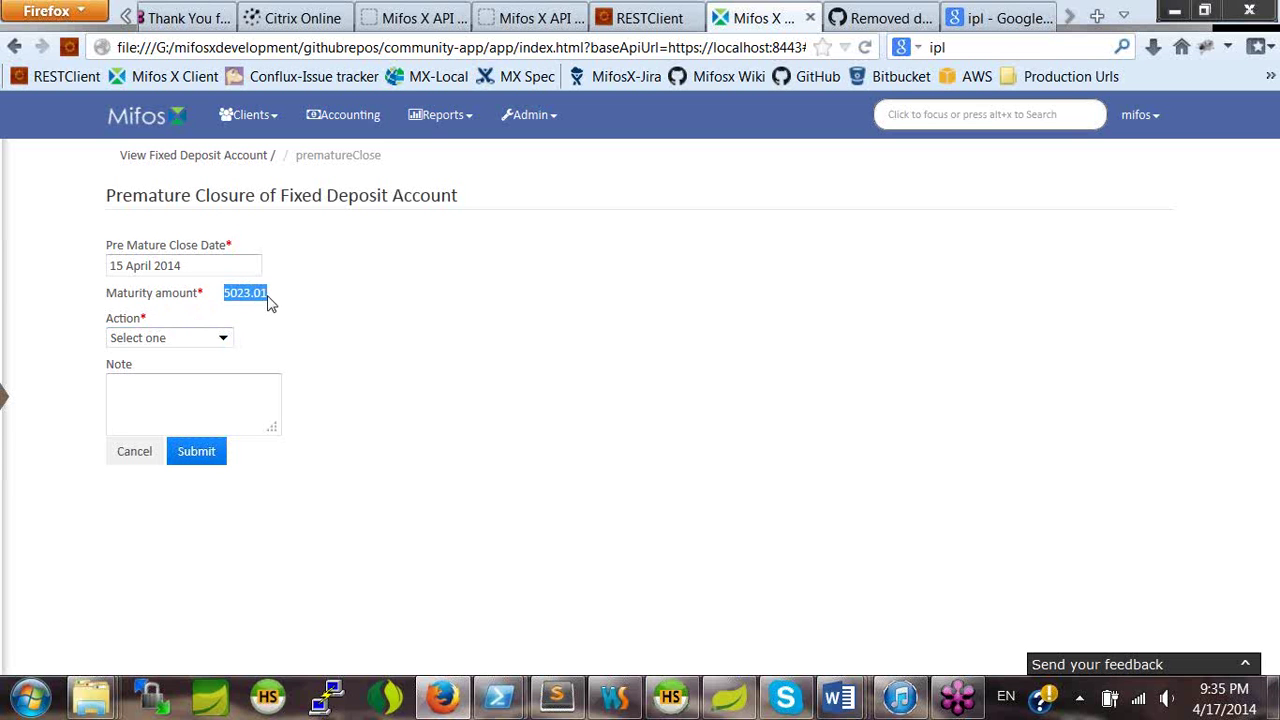
Submit the premature closure with the action Withdra Deposit and the note "withdraw".
left_click(223, 340)
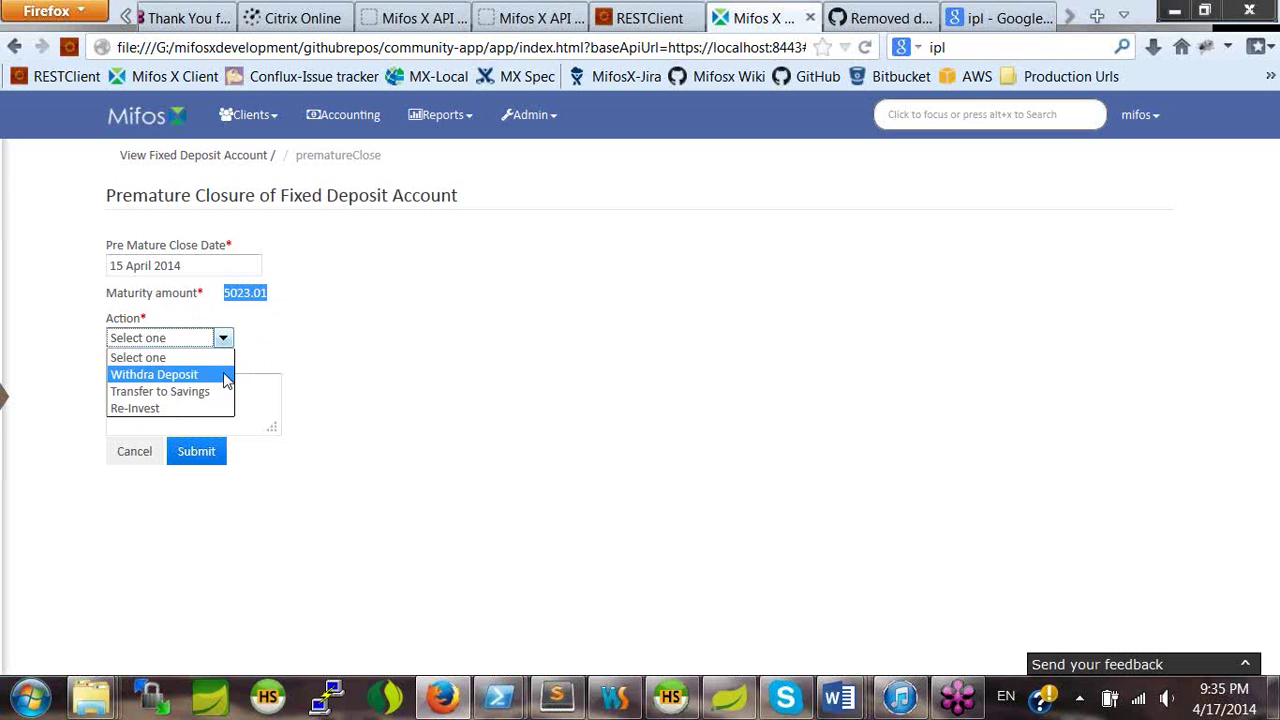
left_click(226, 378)
left_click(206, 391)
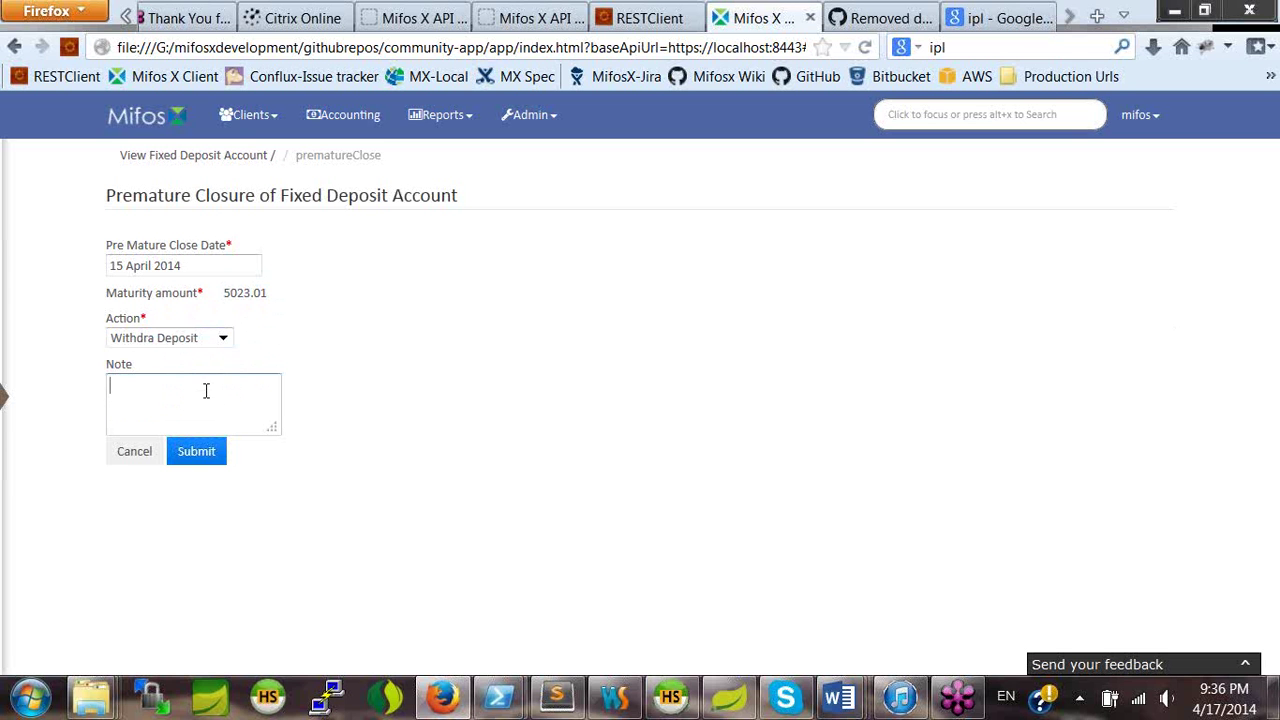
type("withdraw")
left_click(198, 453)
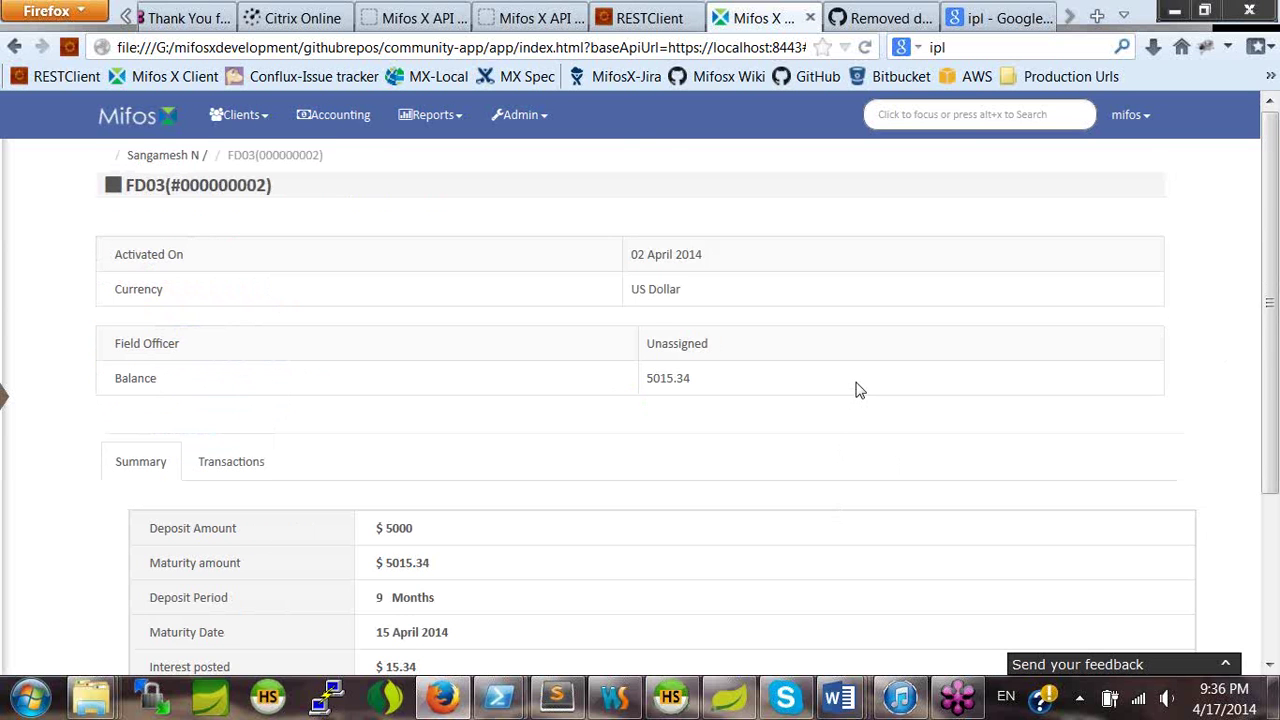
Examine the closed account's summary for its balance, maturity amount, maturity date and interest posted.
scroll(857, 390, "down", 4)
scroll(857, 390, "down", 1)
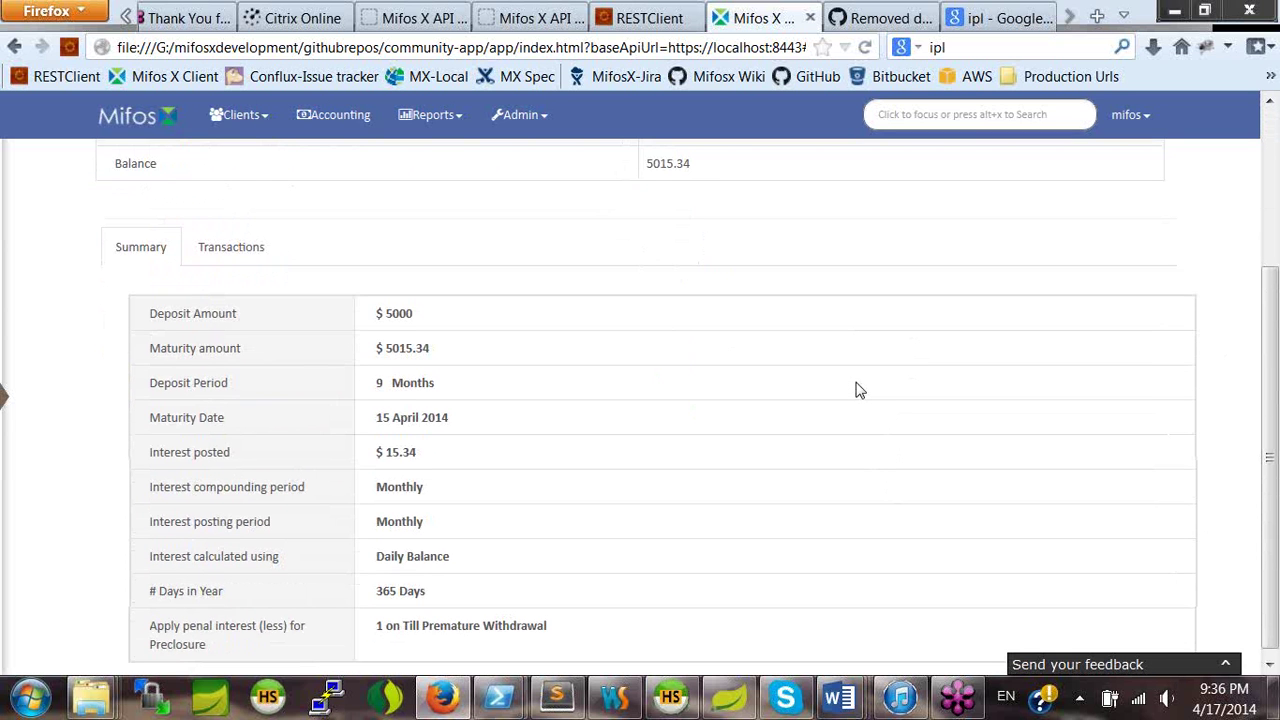
scroll(857, 390, "up", 4)
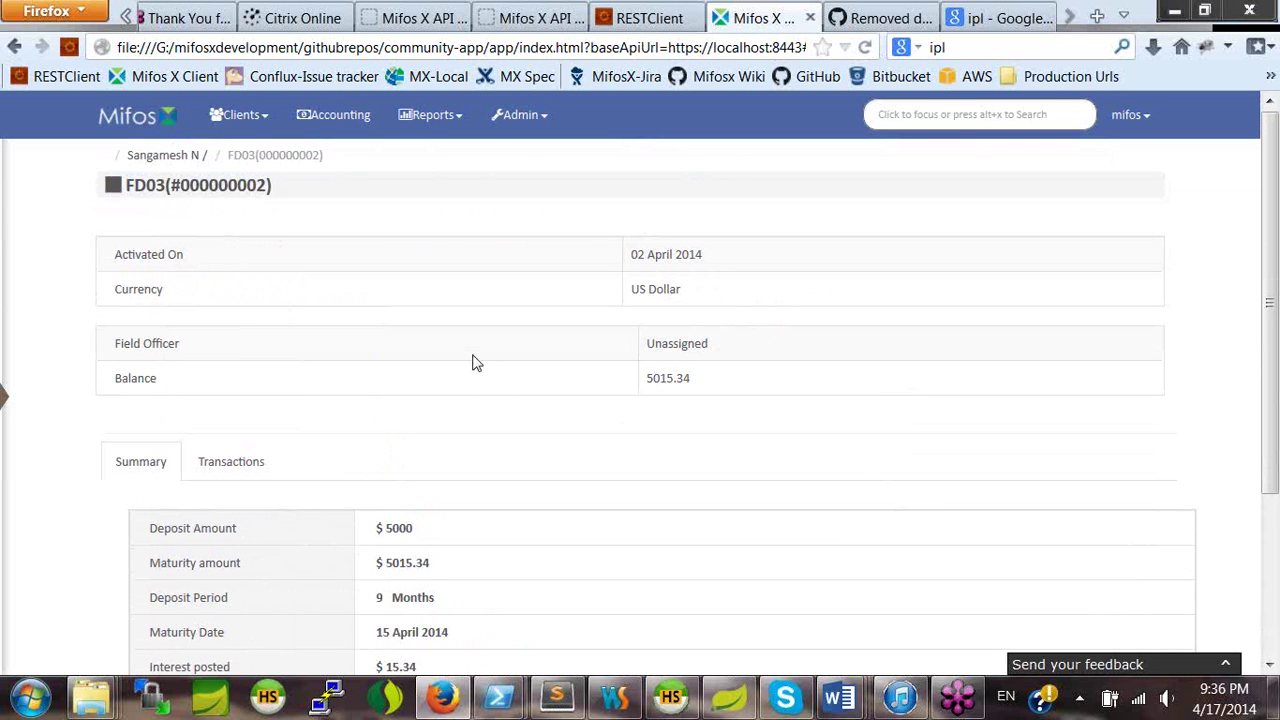
mouse_move(697, 389)
left_mouse_down()
mouse_move(648, 386)
mouse_move(691, 383)
left_mouse_up()
left_click(699, 385)
Go to the recurring deposit products in the product administration and view the details of RD01.
left_click(534, 117)
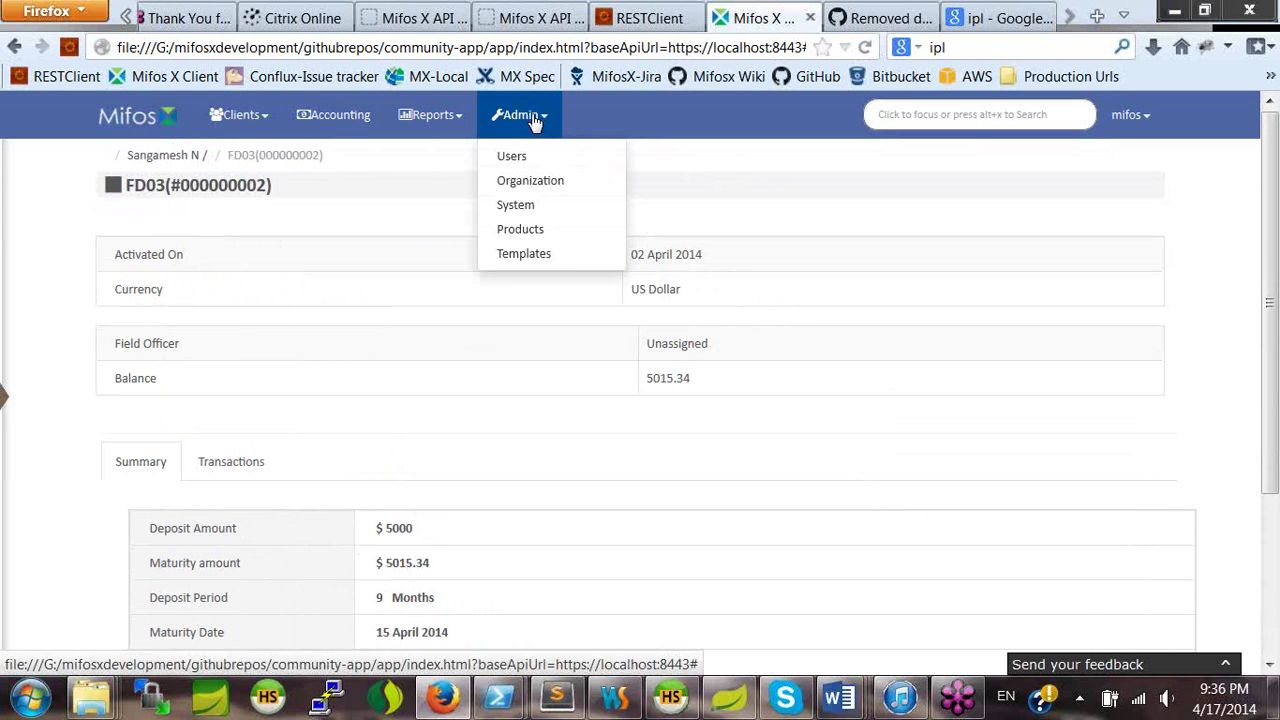
left_click(513, 240)
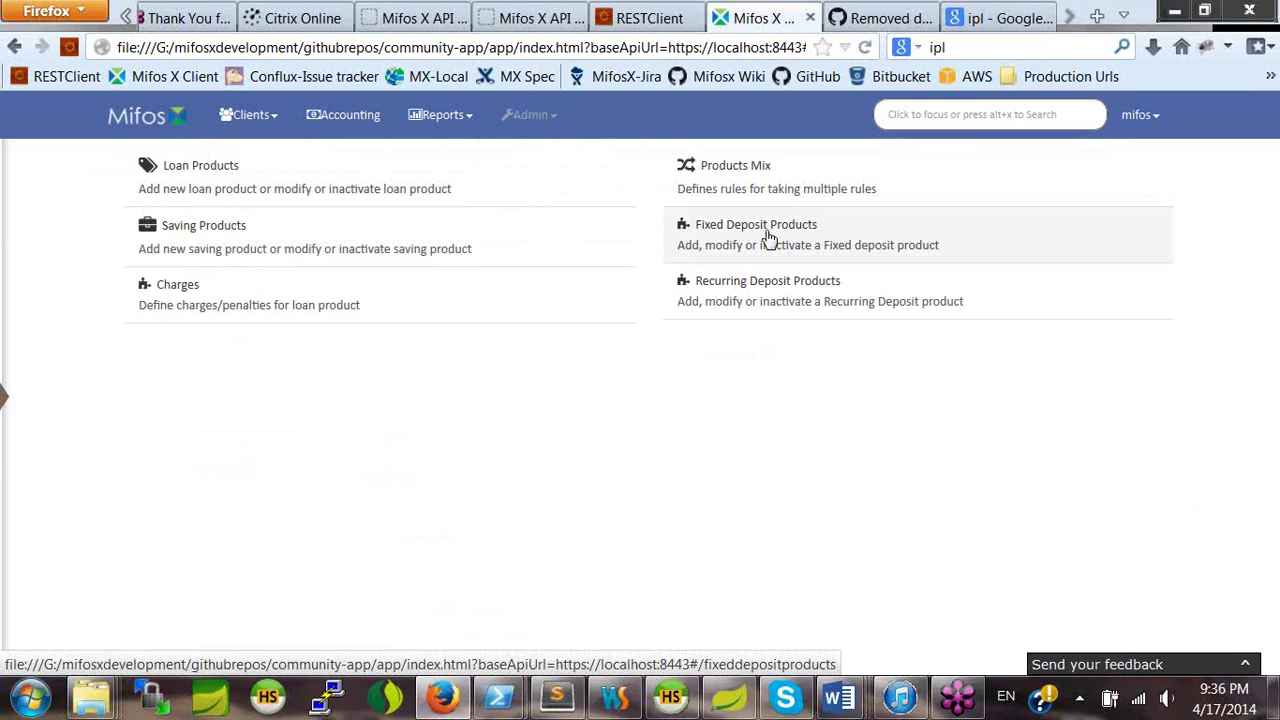
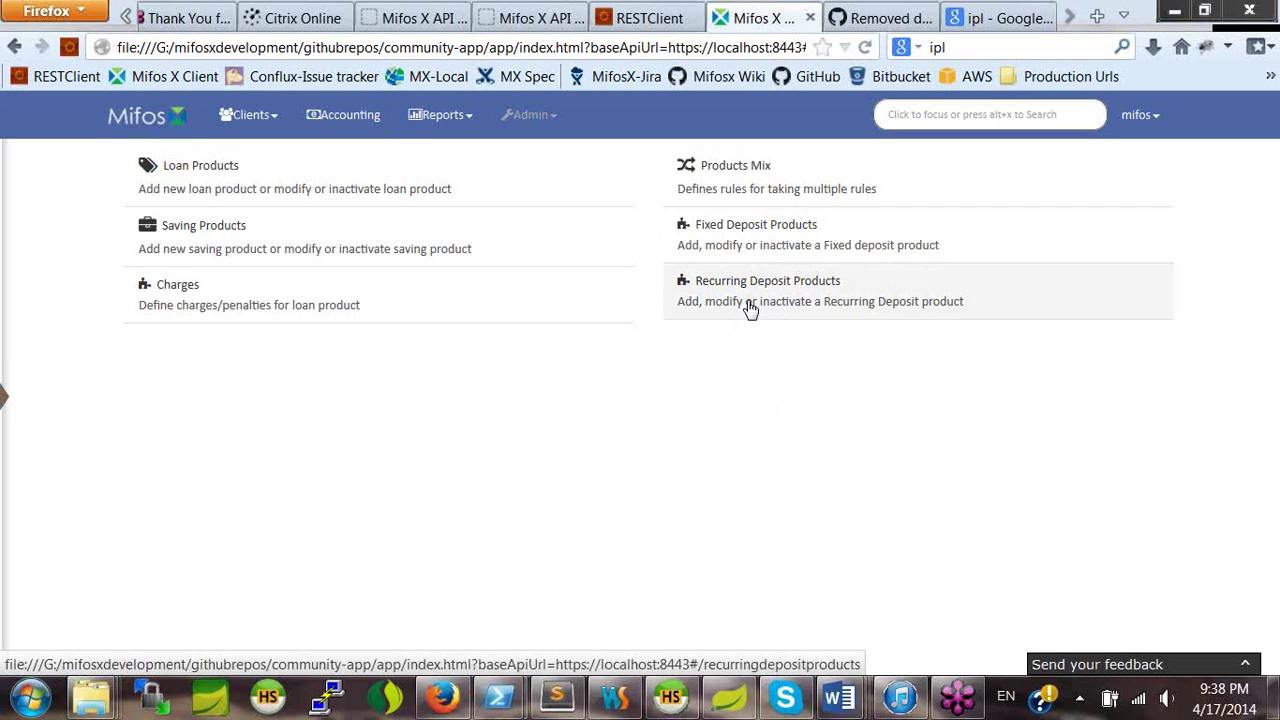
left_click(753, 303)
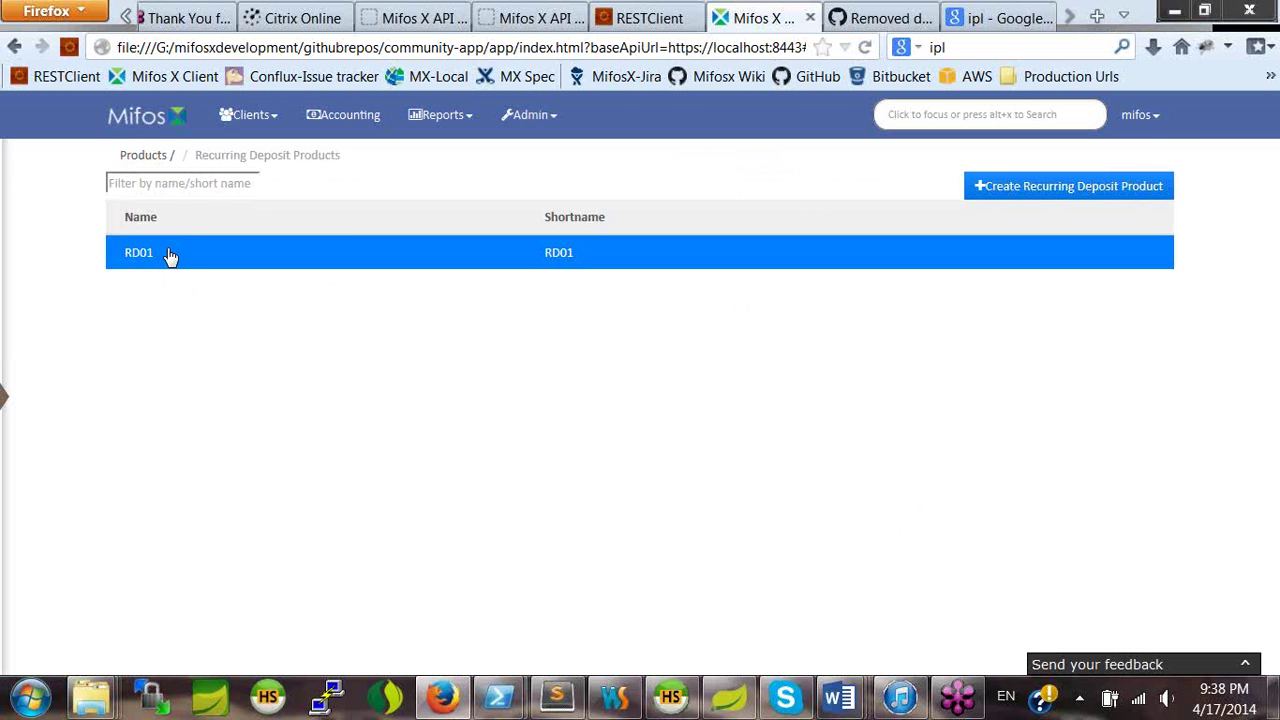
left_click(167, 252)
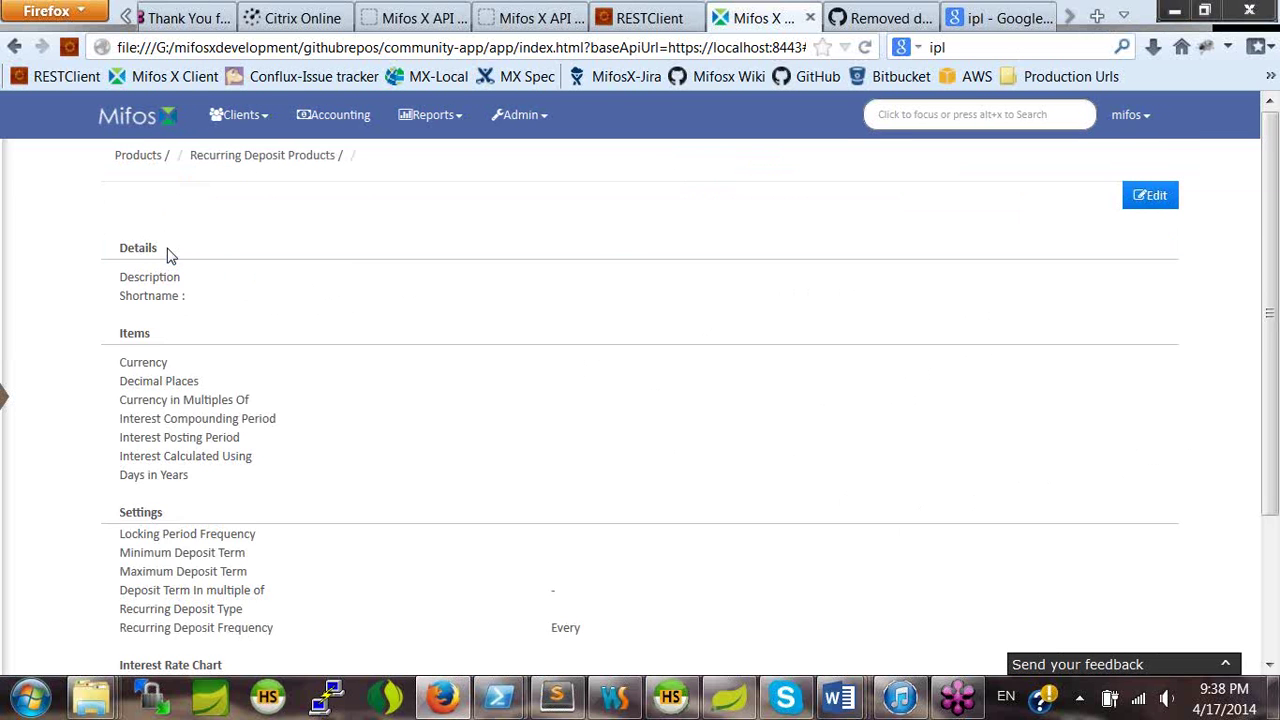
Start a new recurring deposit product and examine the available recurring deposit types and the form's other settings.
left_click(262, 155)
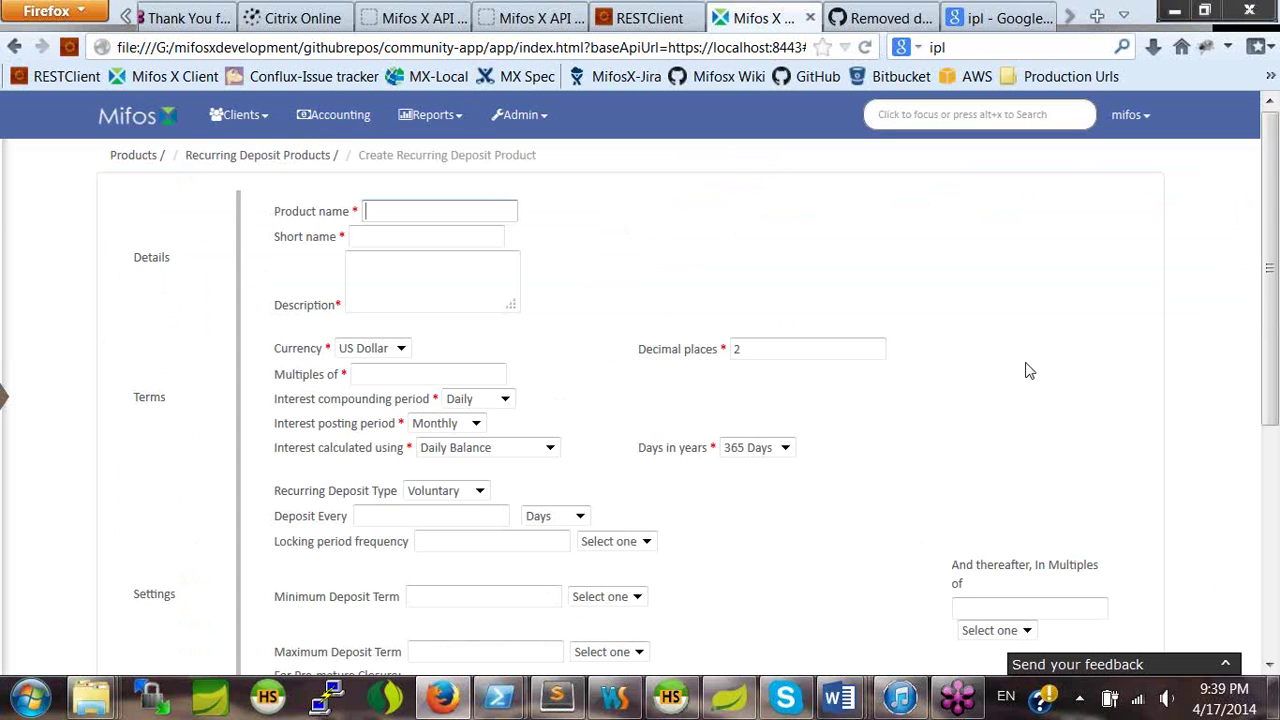
left_click(417, 513)
left_click(481, 495)
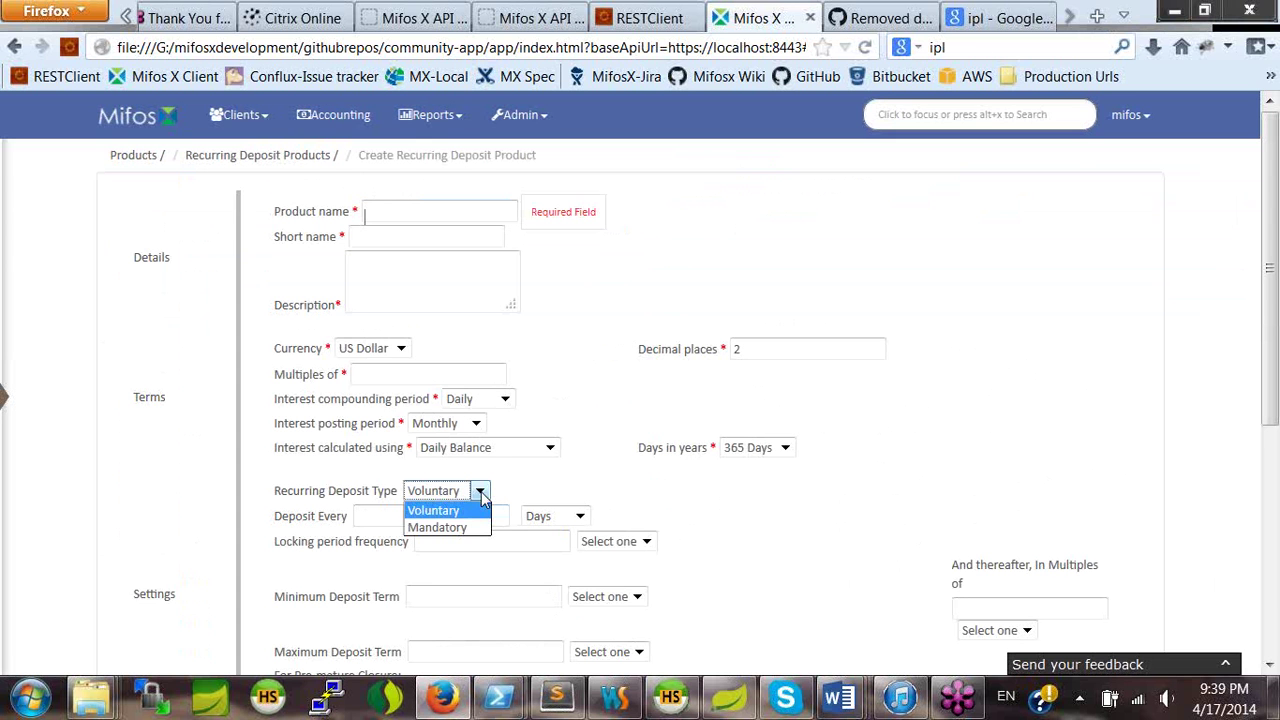
left_click(531, 488)
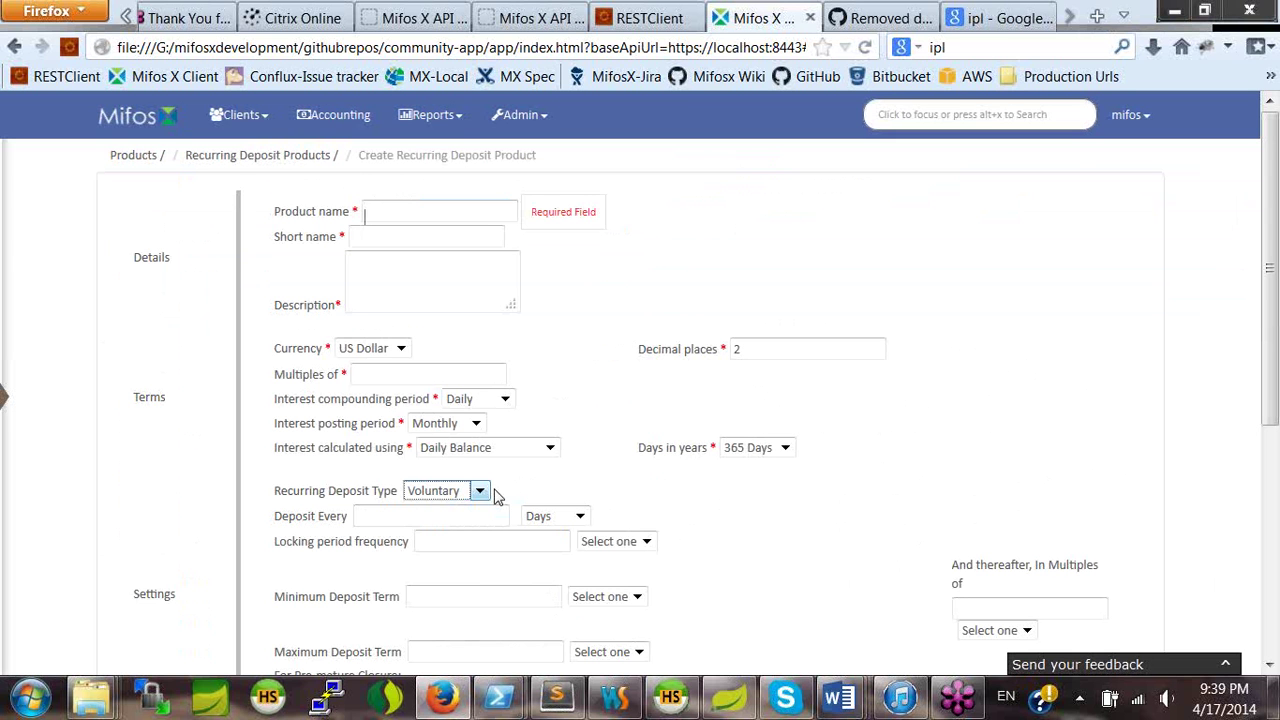
left_click(490, 498)
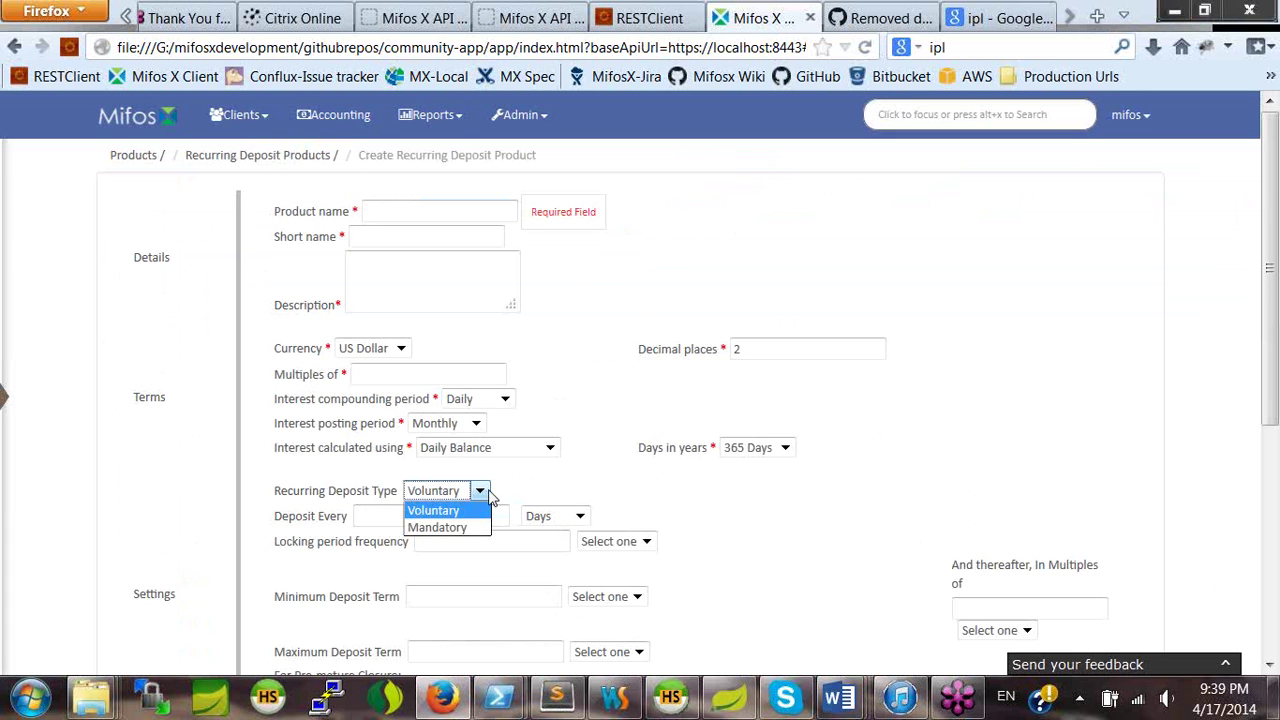
left_click(512, 494)
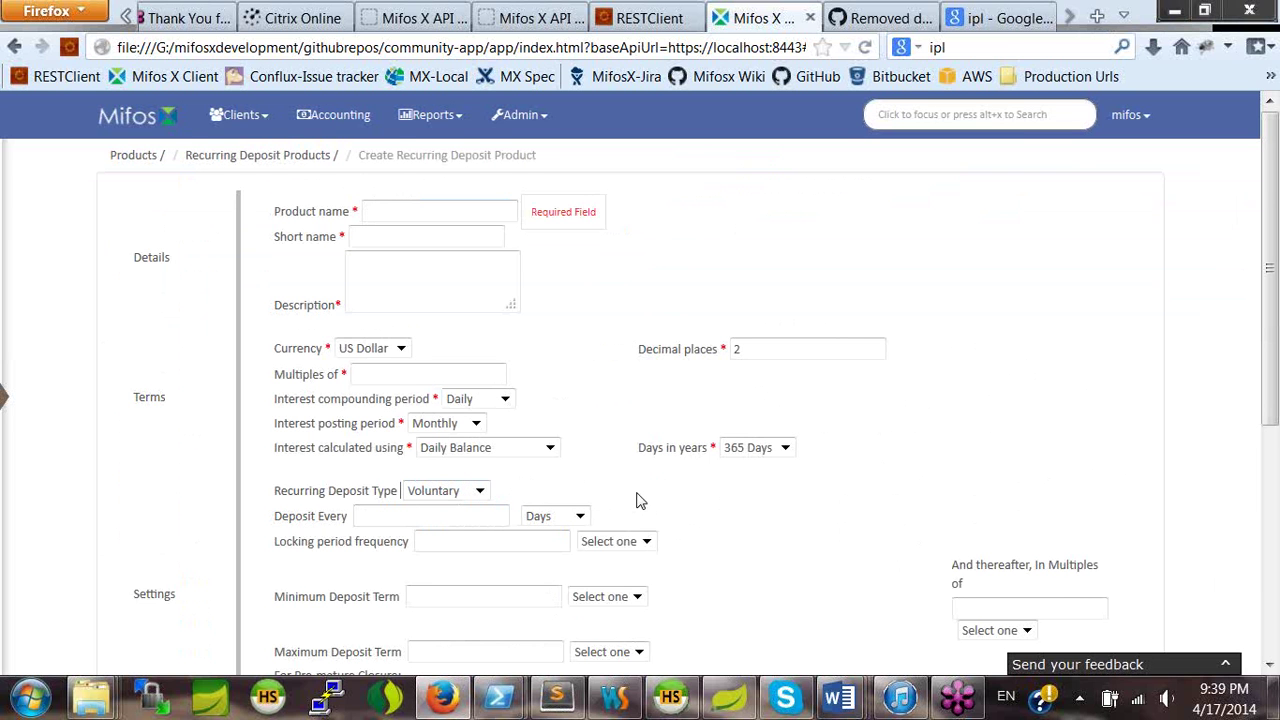
scroll(640, 500, "down", 4)
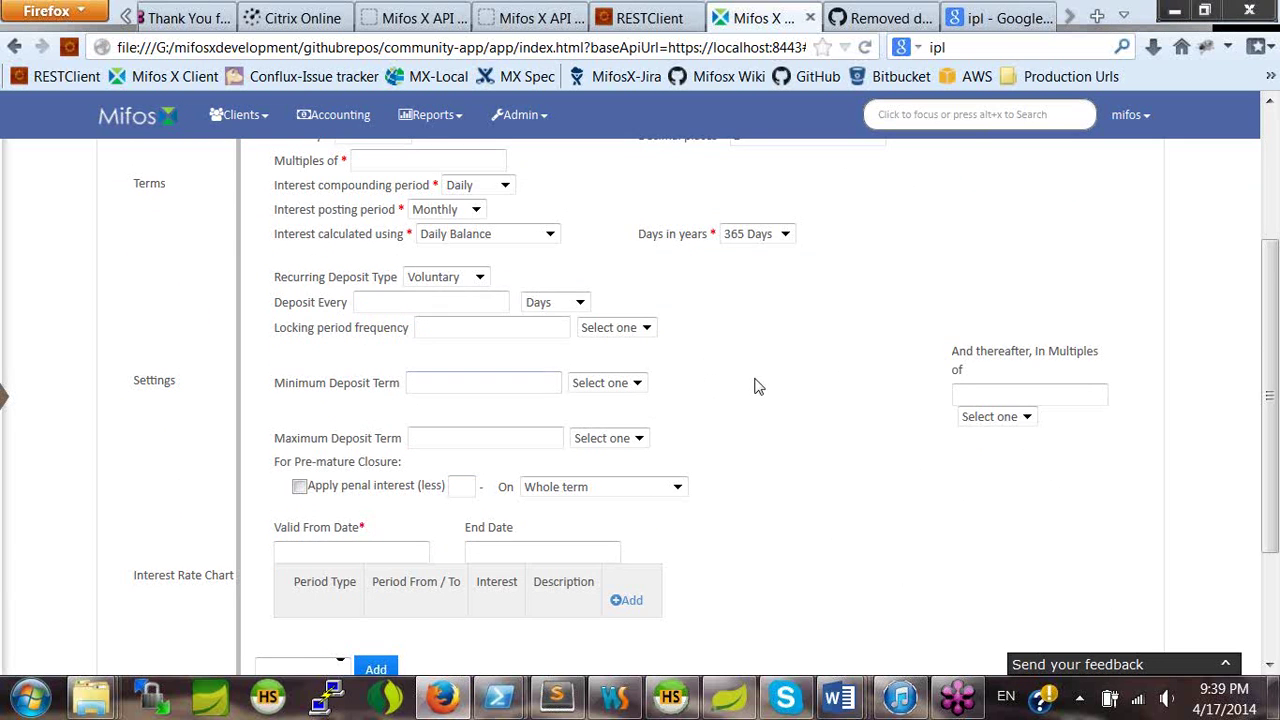
scroll(745, 403, "up", 4)
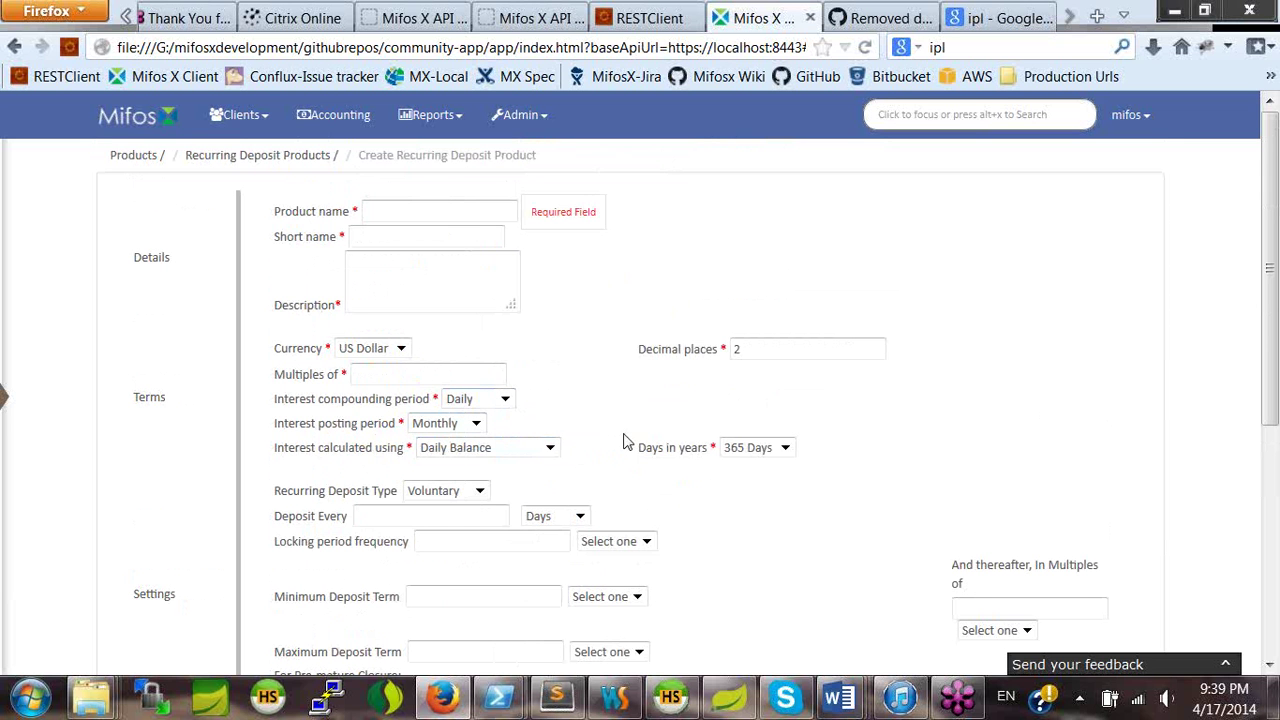
scroll(723, 449, "down", 4)
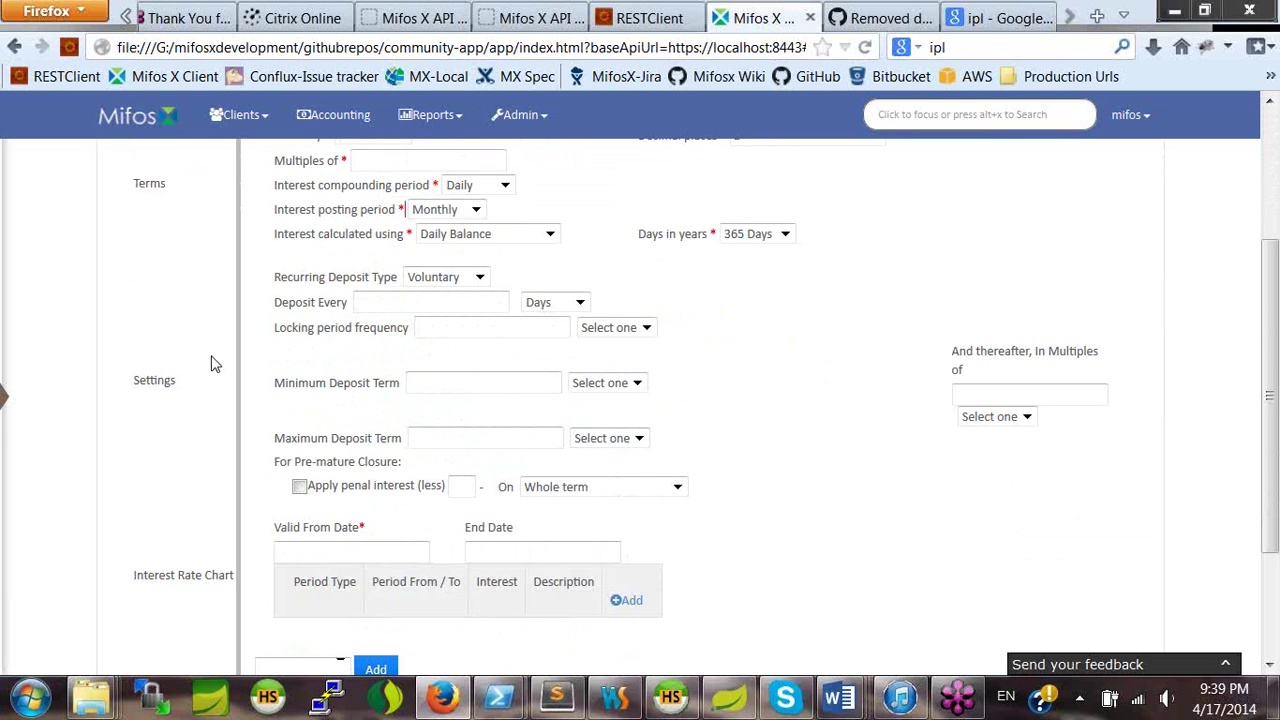
Set the recurring deposit product's deposit frequency to every 1 month.
left_click(371, 303)
type("1")
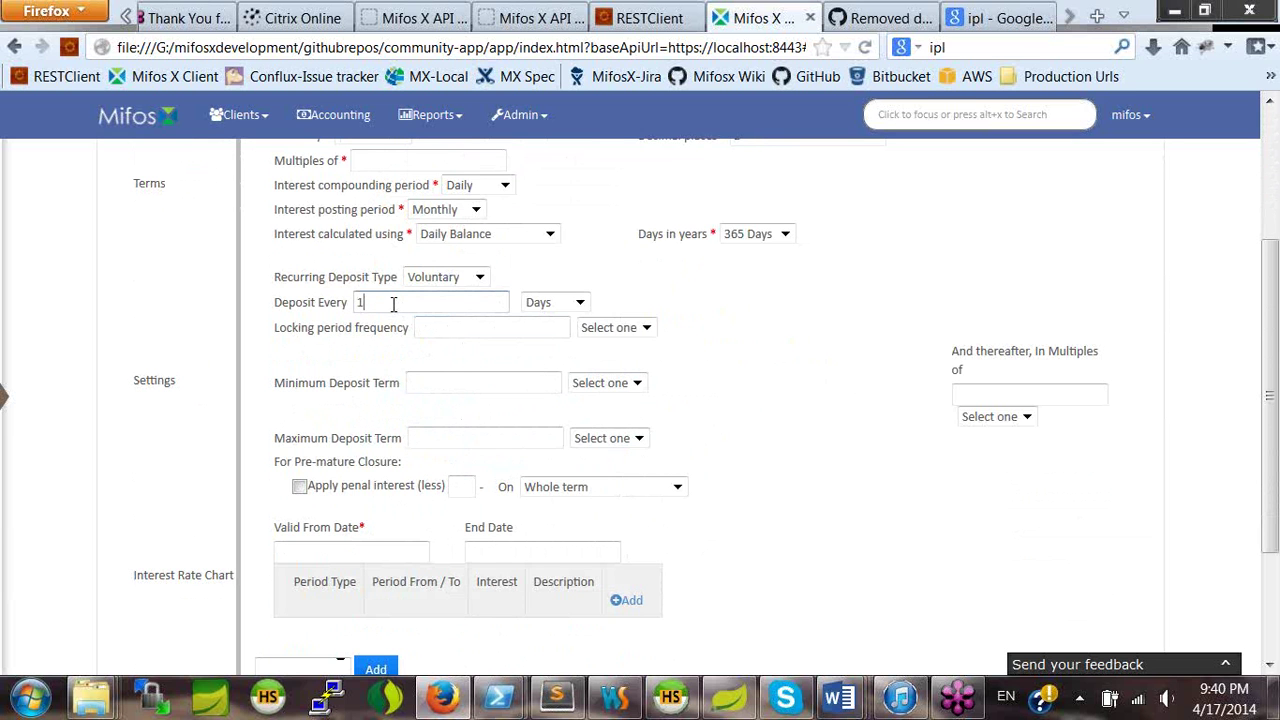
left_click(560, 302)
left_click(546, 356)
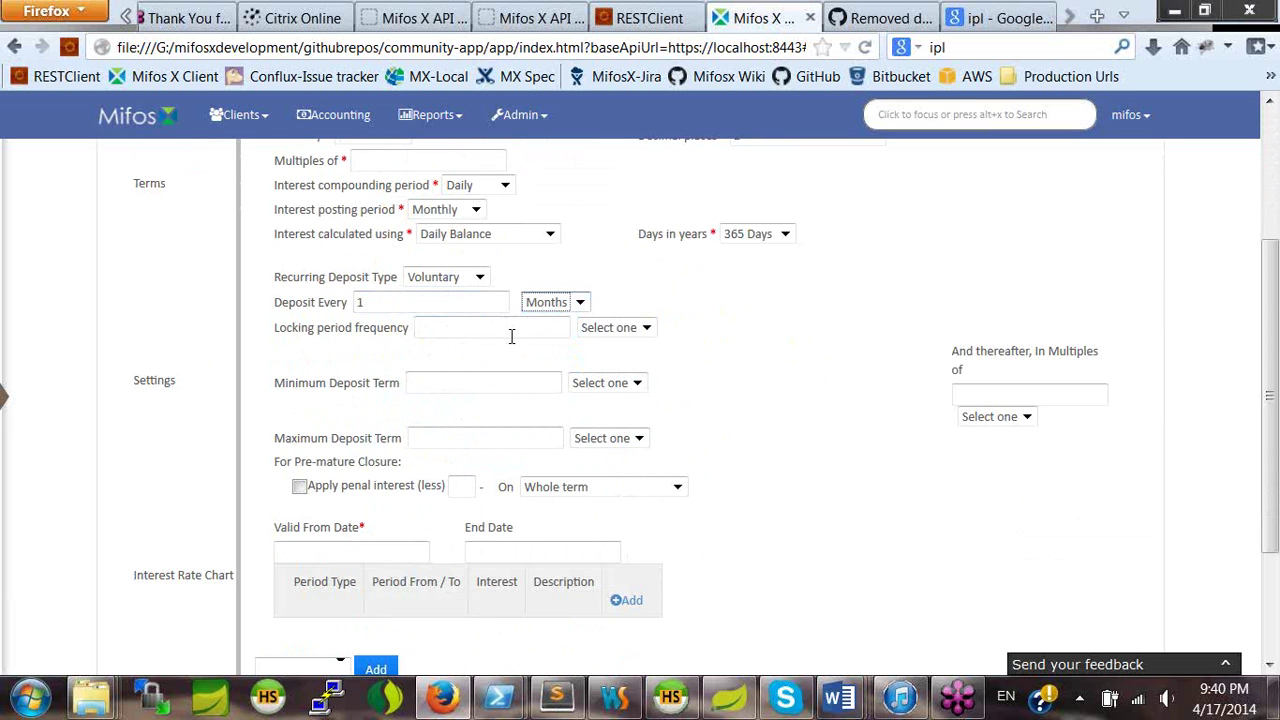
Try a deposit frequency of every 2 months and return it to every 1 month.
key("shift+Tab")
type("2")
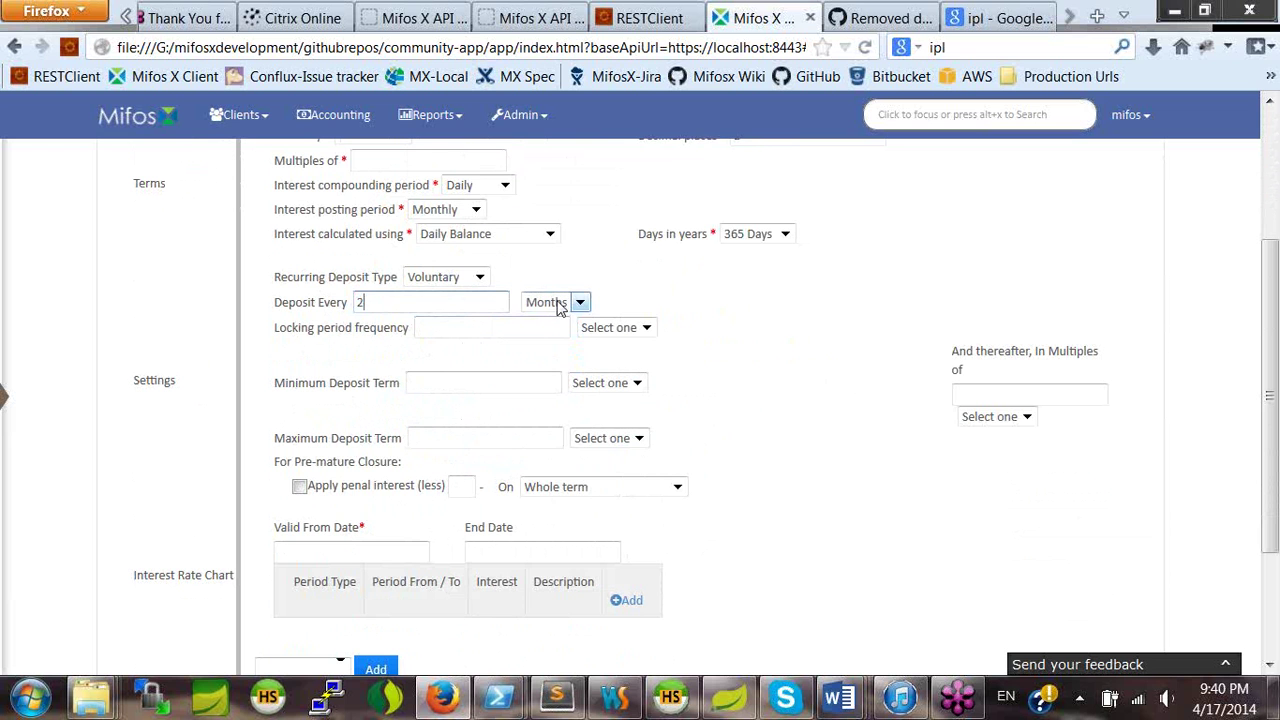
left_click(558, 304)
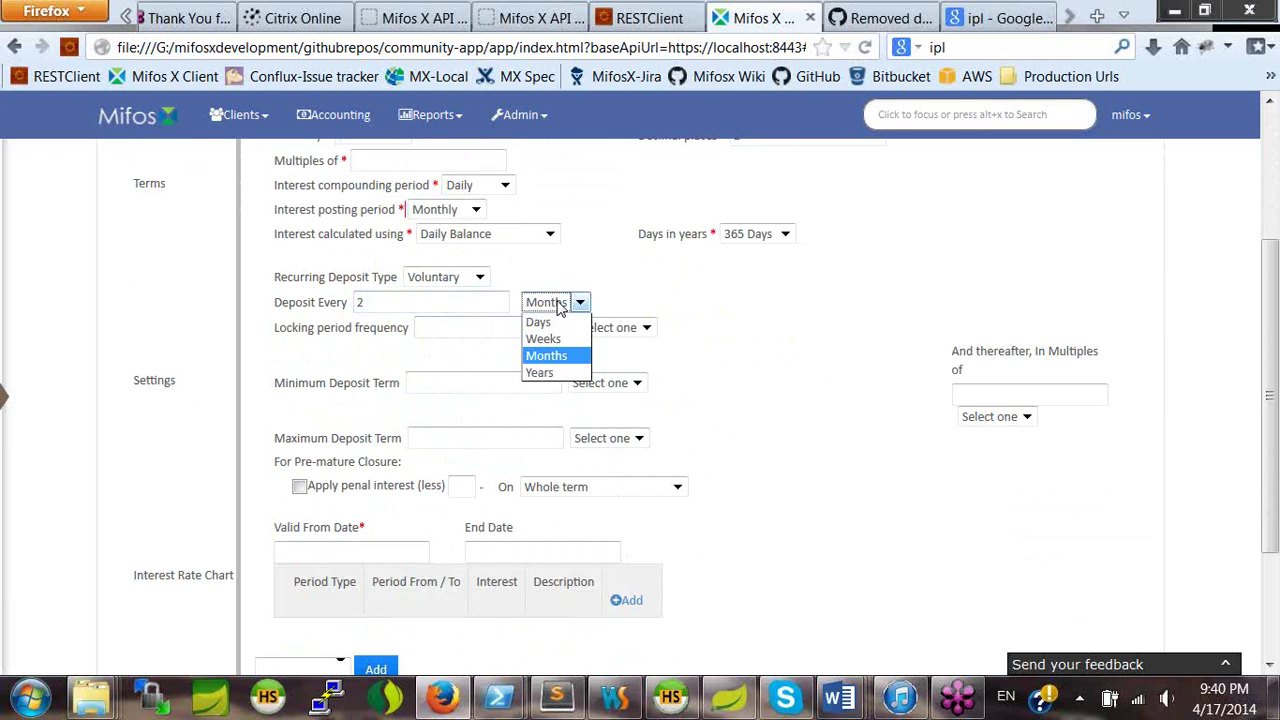
left_click(500, 305)
left_click(366, 302)
key("BackSpace")
type("1")
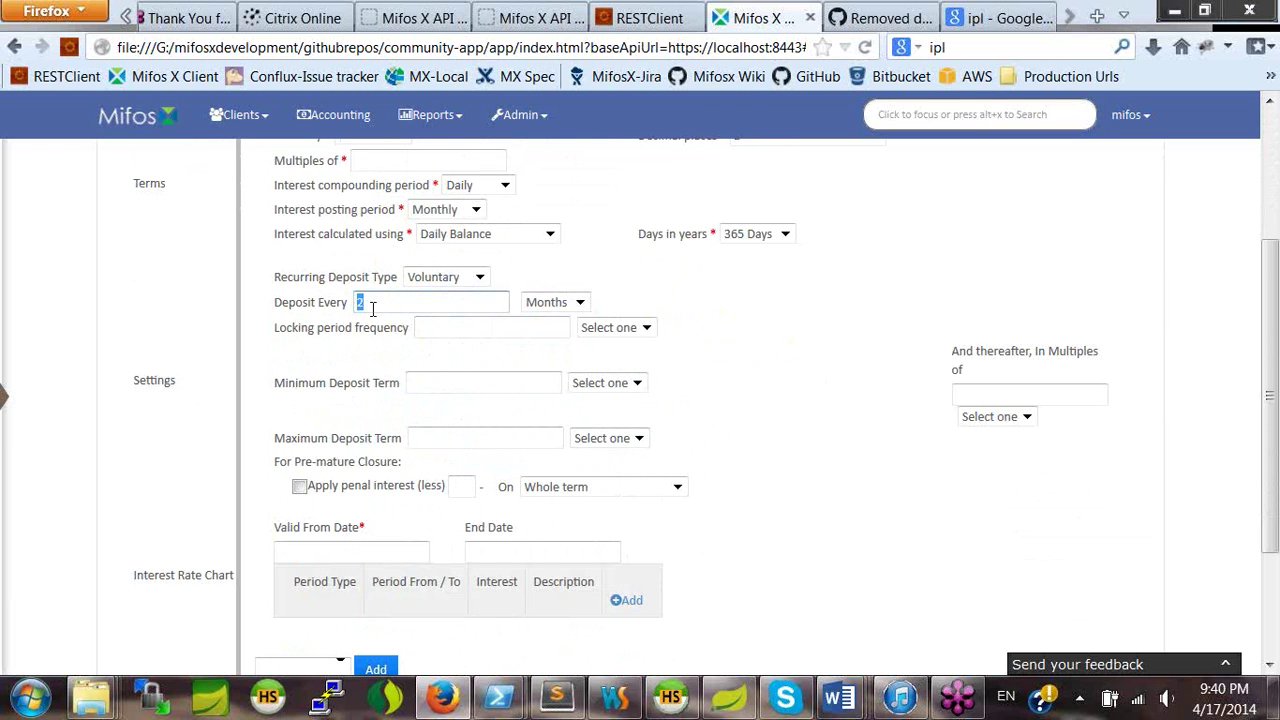
left_click(560, 305)
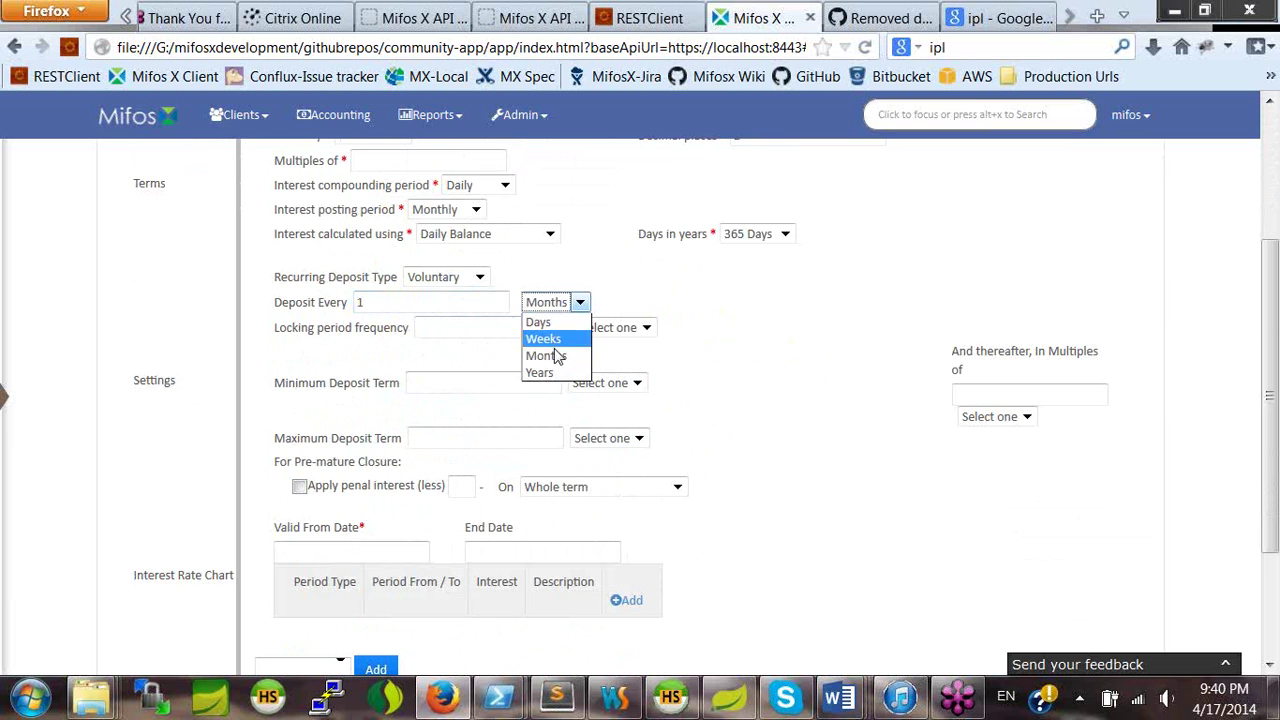
left_click(555, 356)
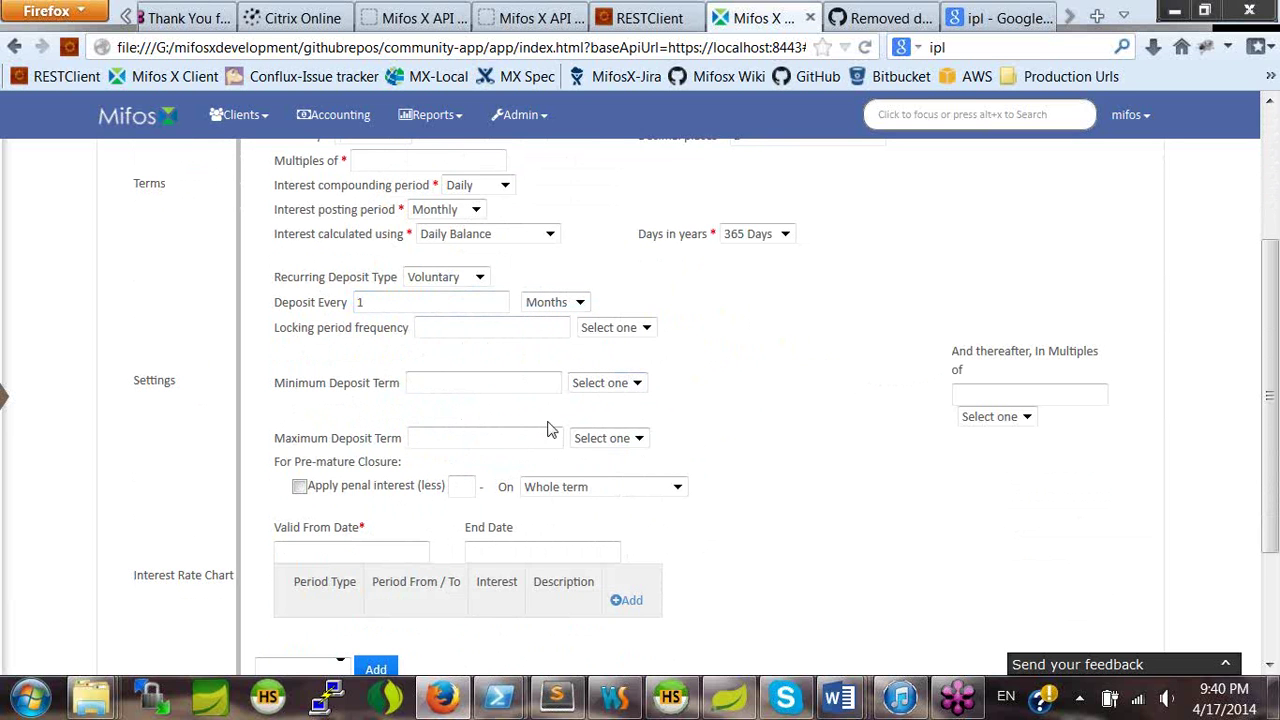
Set the recurring deposit product's minimum deposit term to 6 months, leaving the locking period frequency empty.
left_click(480, 335)
left_click(480, 335)
left_click(508, 380)
type("6")
left_click(600, 382)
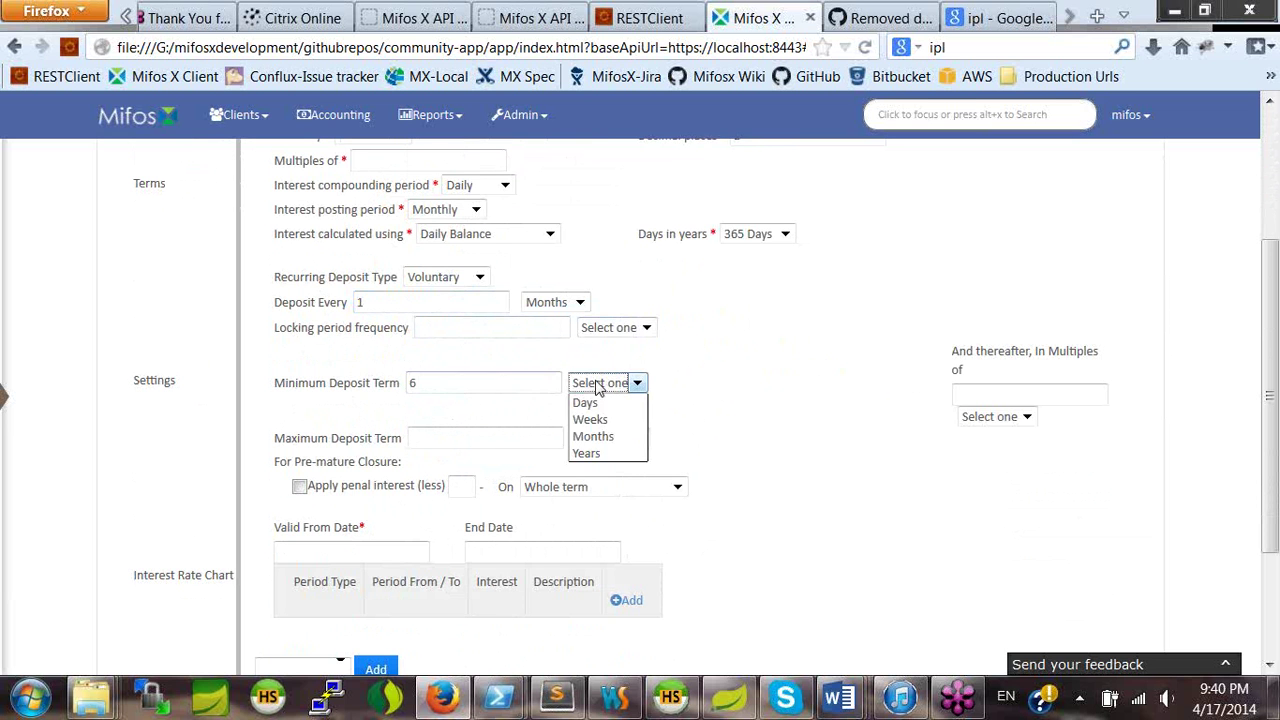
left_click(597, 435)
Set the recurring deposit product's maximum deposit term to 5 years.
left_click(516, 444)
type("1")
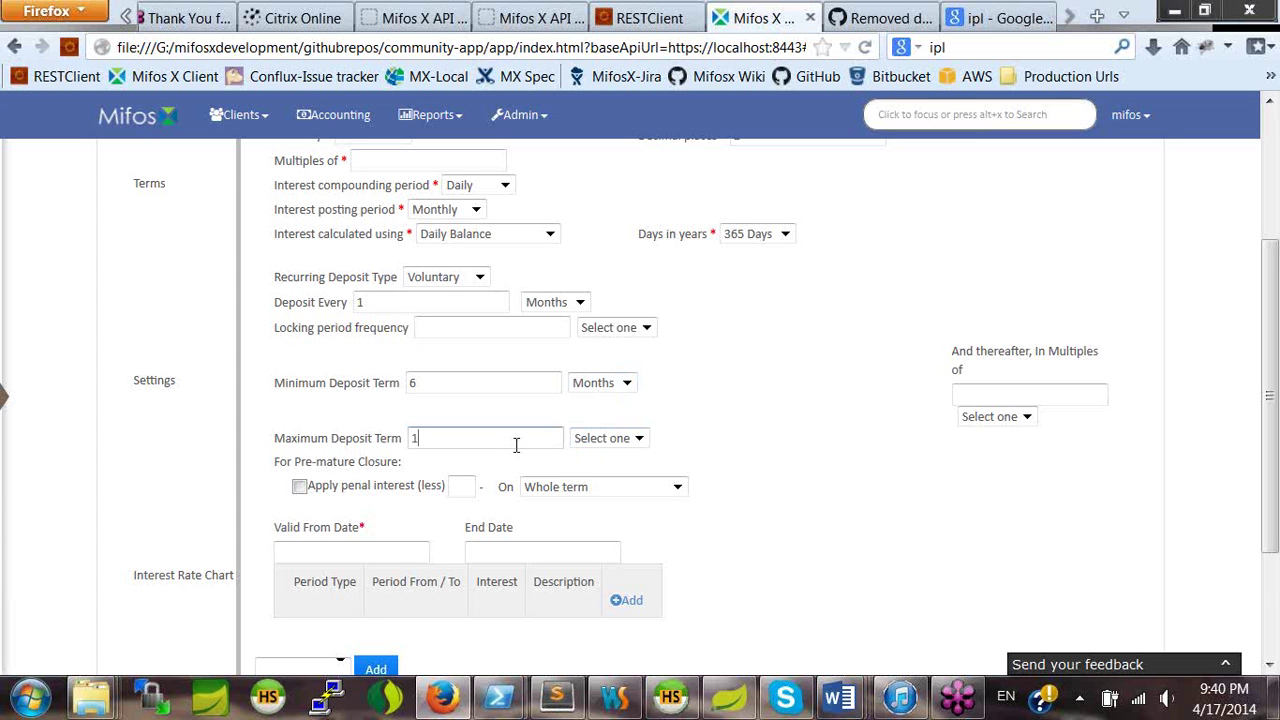
key("BackSpace")
type("5")
left_click(610, 440)
left_click(606, 509)
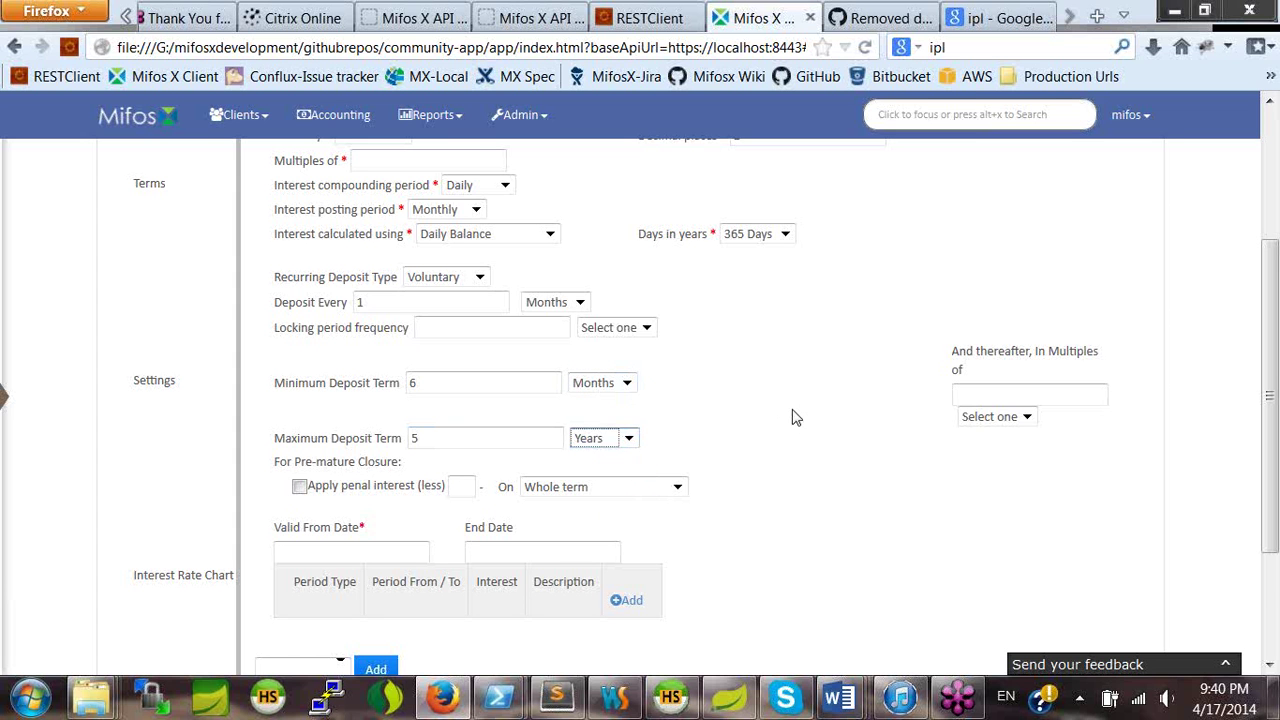
Set the deposit term beyond the minimum to go in multiples of 2 months.
left_click(977, 395)
type("2")
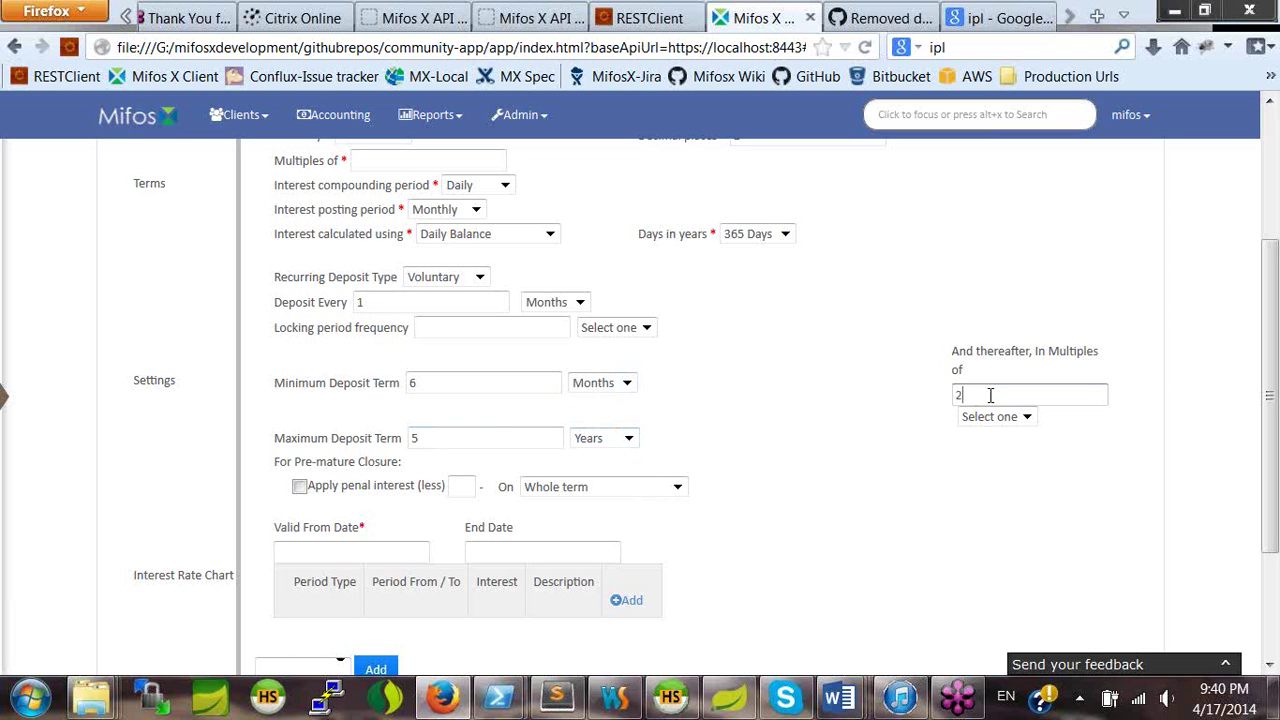
left_click(997, 430)
left_click(978, 468)
Add a first interest rate chart slab in days, from 1 to 180, with 5 interest.
scroll(881, 414, "down", 3)
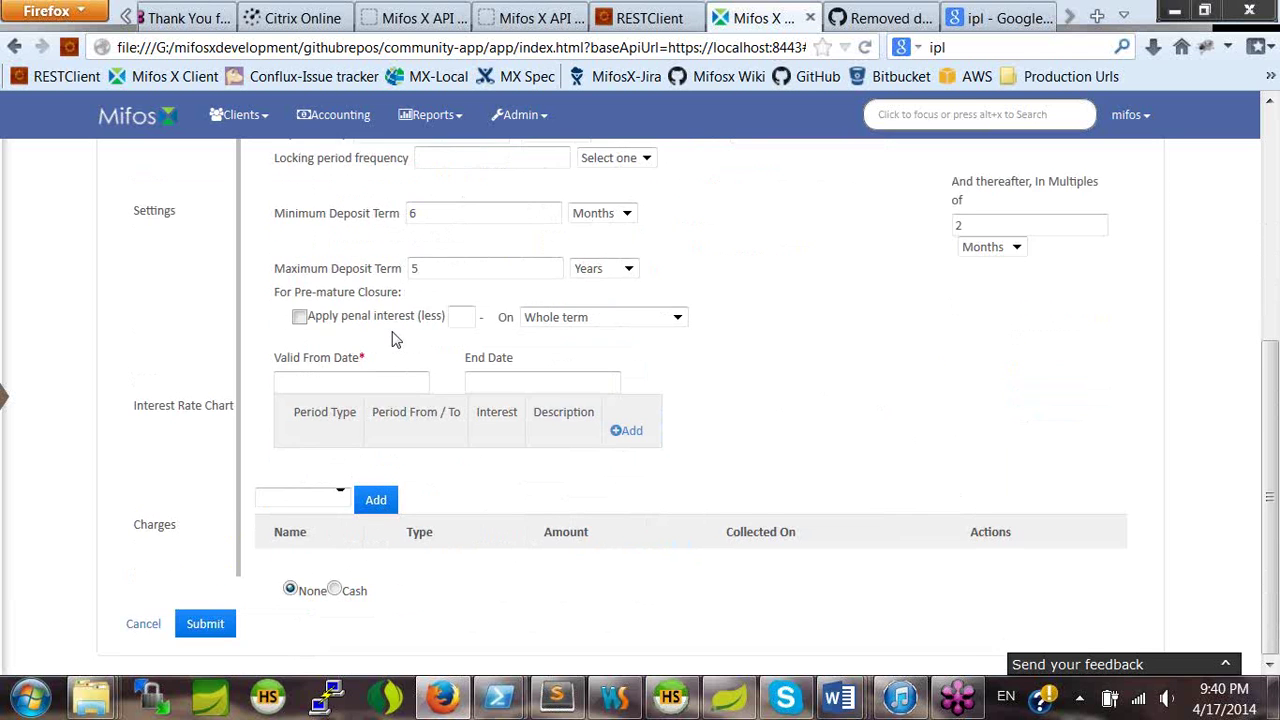
left_click(628, 431)
left_click(362, 448)
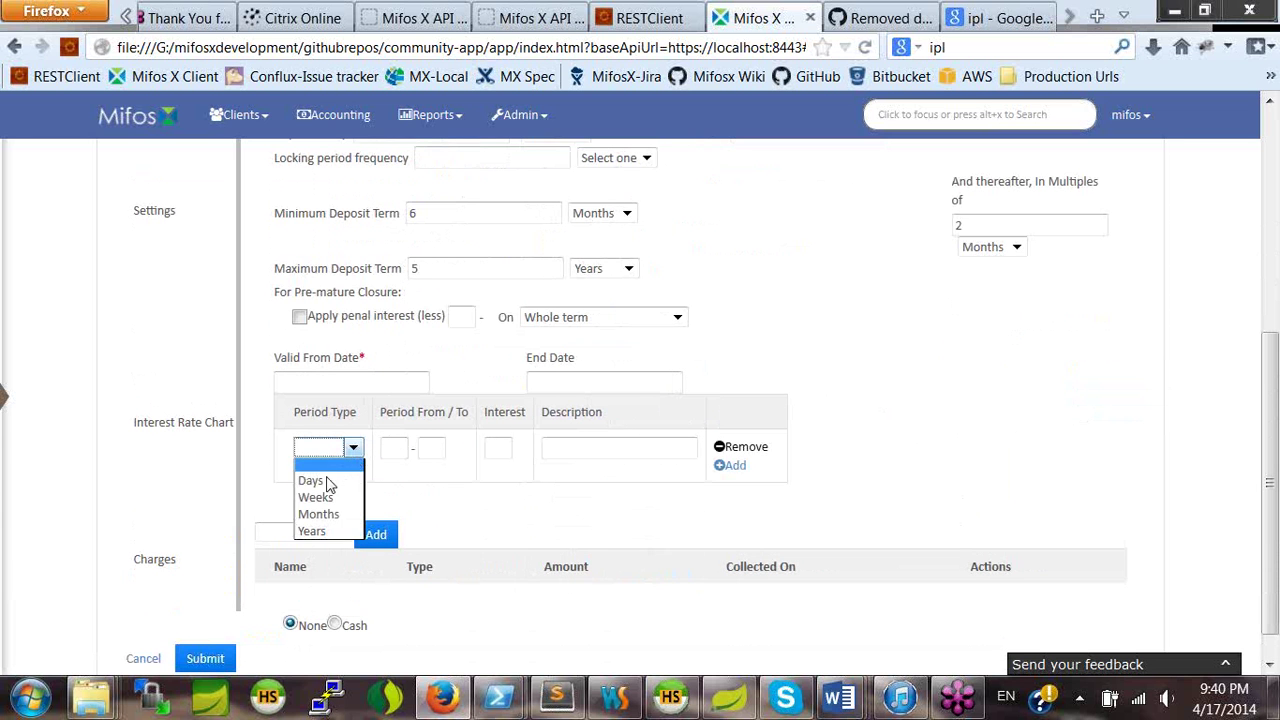
left_click(326, 480)
left_click(395, 448)
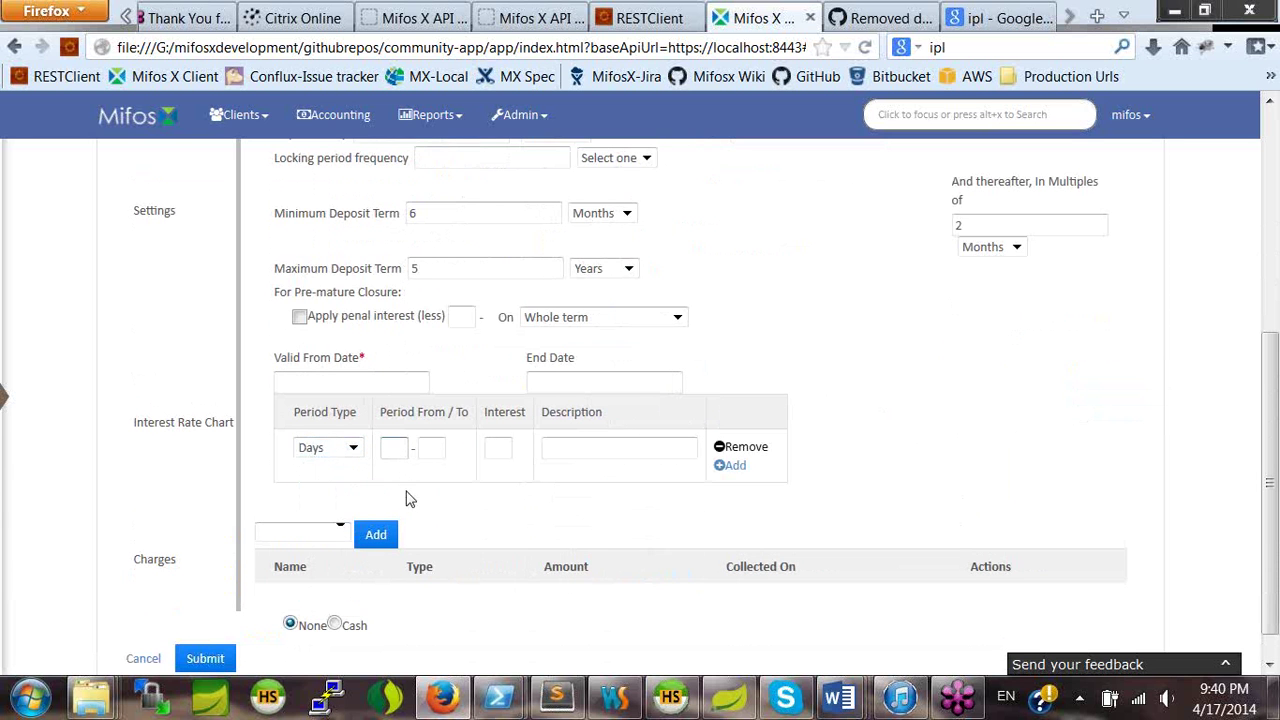
type("1")
left_click(441, 447)
type("180")
left_click(505, 448)
type("5")
Add a second interest rate slab ending at 365 days with 6 interest.
left_click(730, 465)
left_click(432, 489)
type("365")
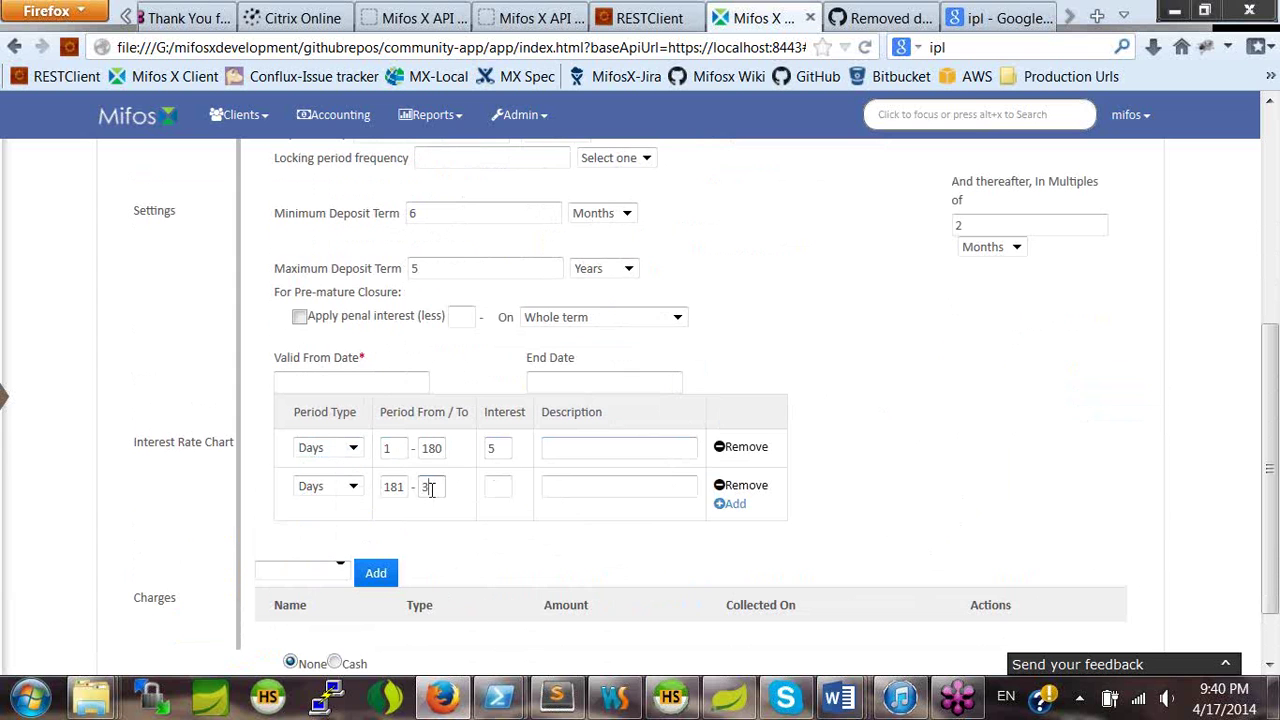
left_click(498, 487)
type("6")
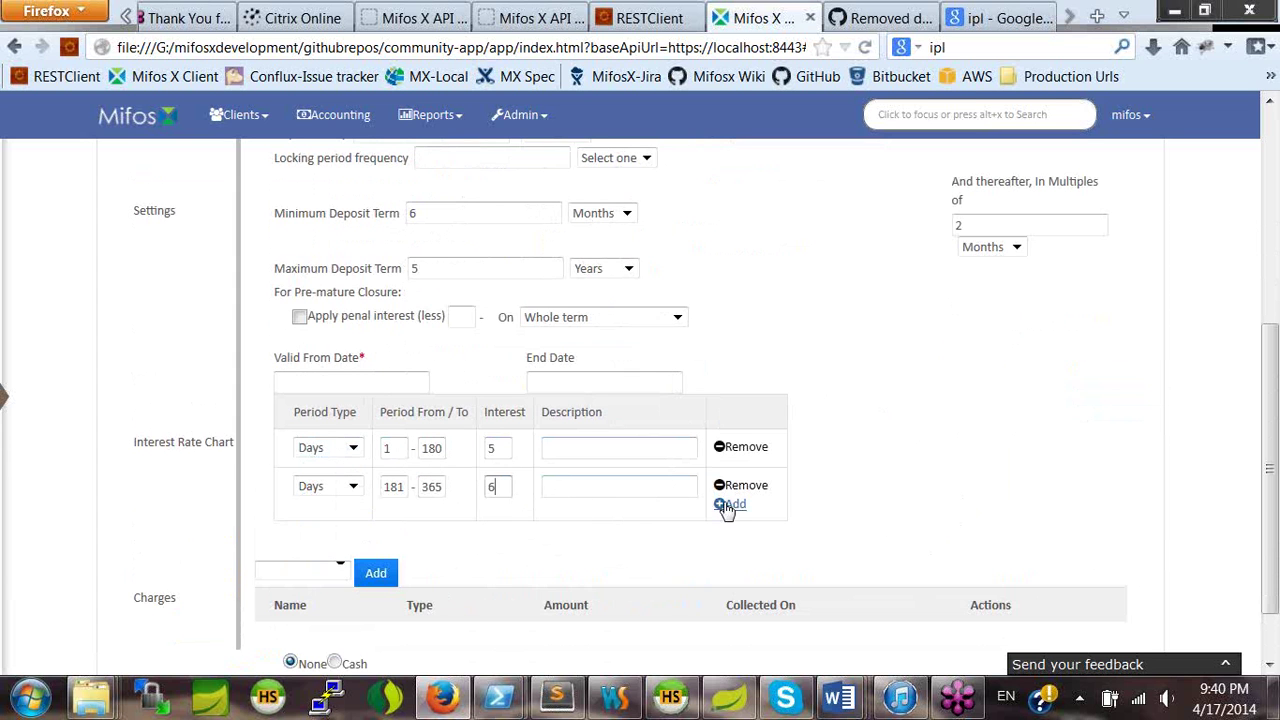
Add a third, open-ended interest rate slab with 7 interest.
left_click(740, 506)
left_click(505, 528)
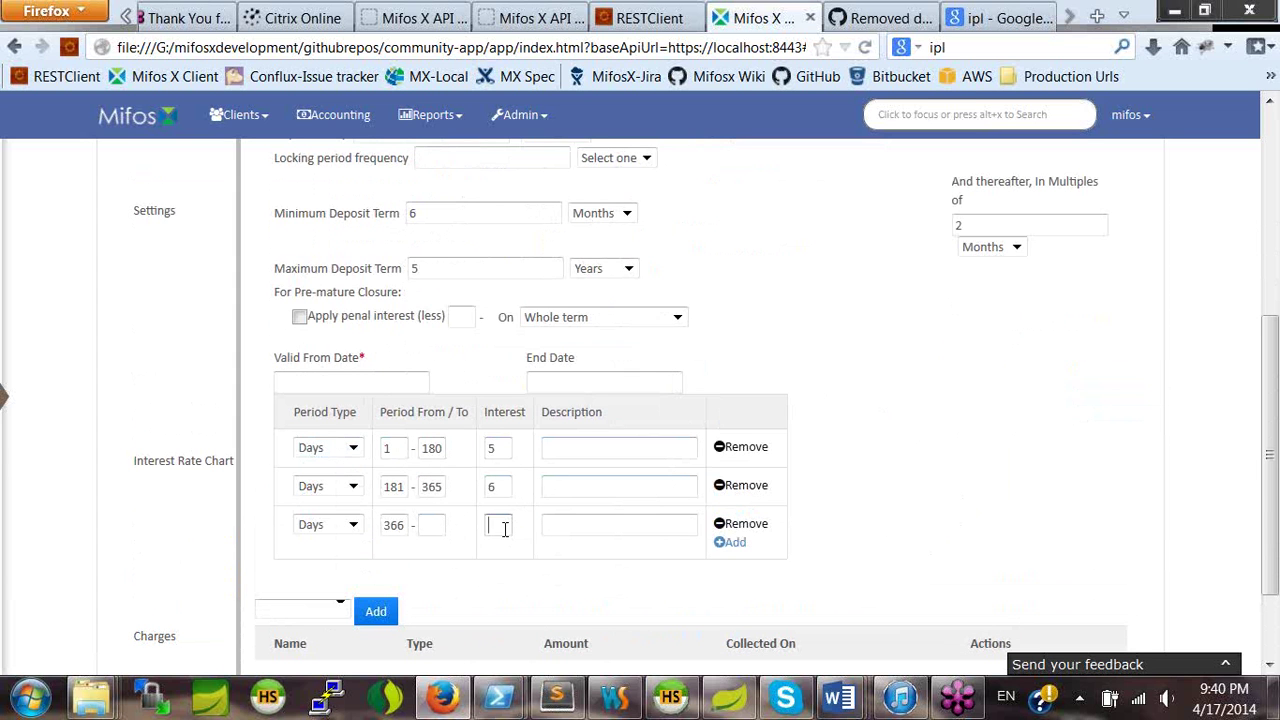
type("7")
Set the interest rate chart's valid-from date to 03 December 2013.
left_click(392, 381)
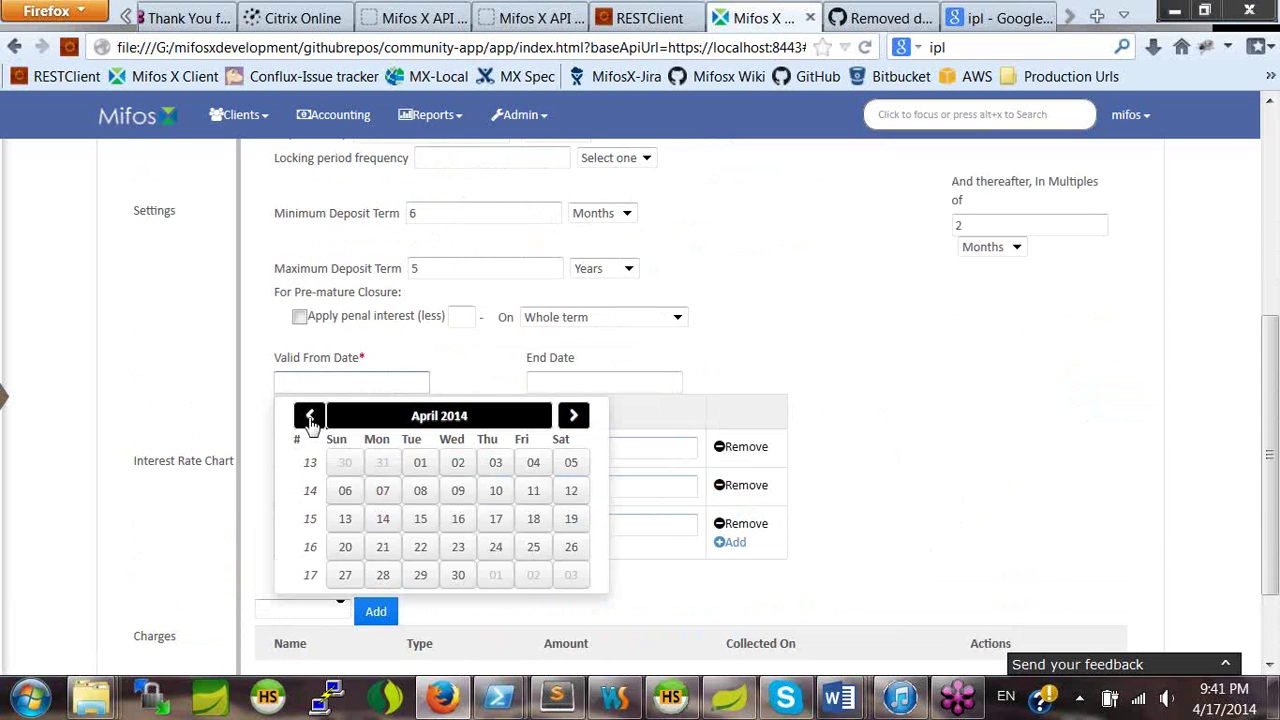
left_click(310, 416)
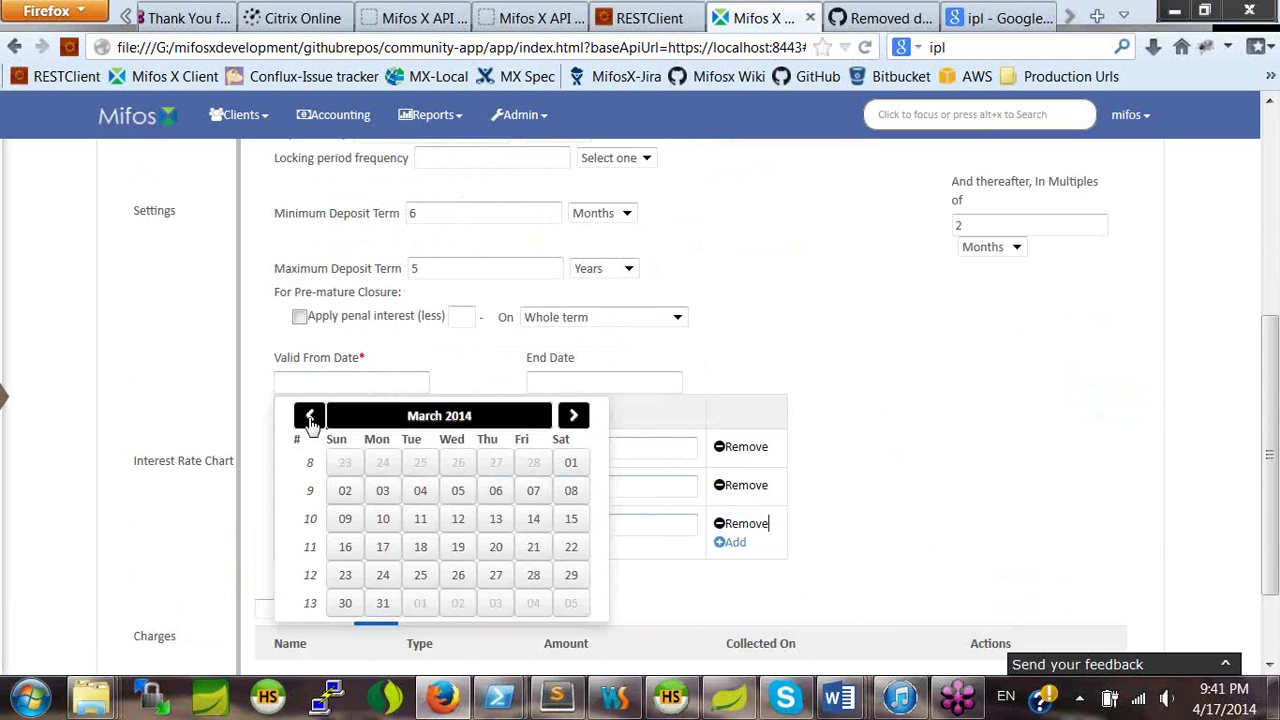
left_click(310, 416)
left_click(310, 416)
left_click(310, 416)
left_click(418, 464)
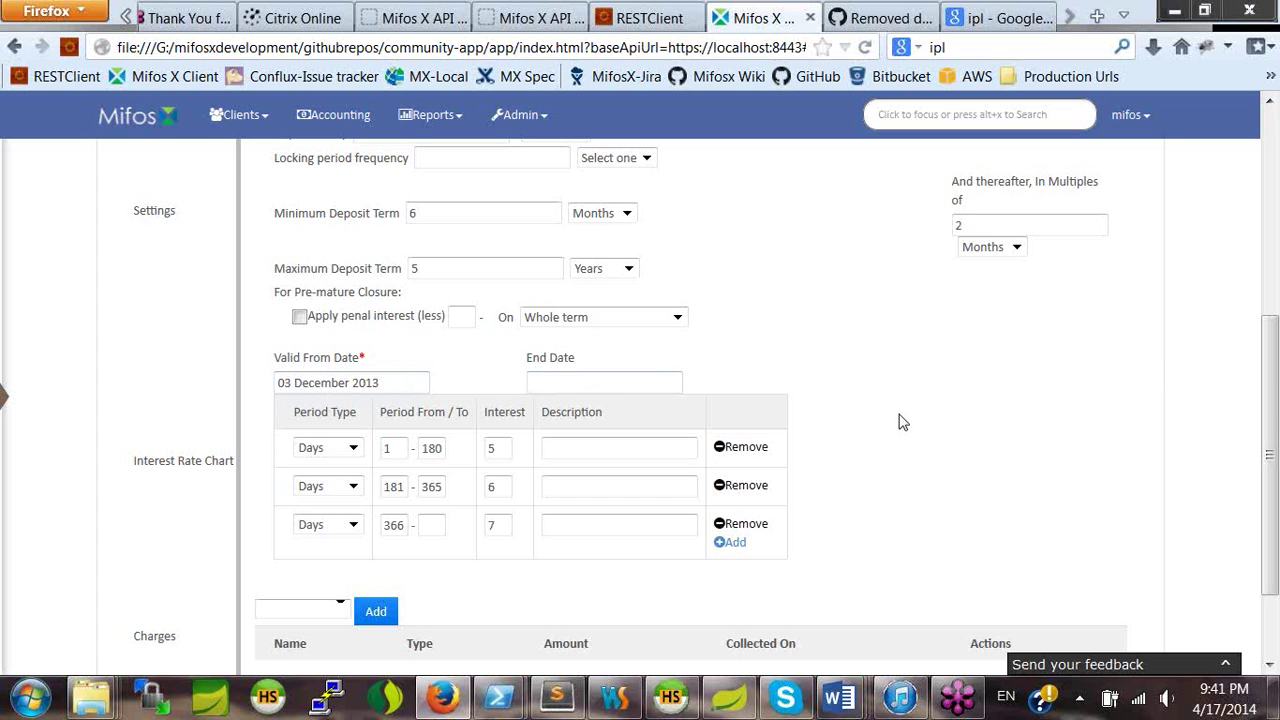
scroll(900, 422, "up", 1)
scroll(900, 422, "up", 3)
scroll(897, 421, "down", 4)
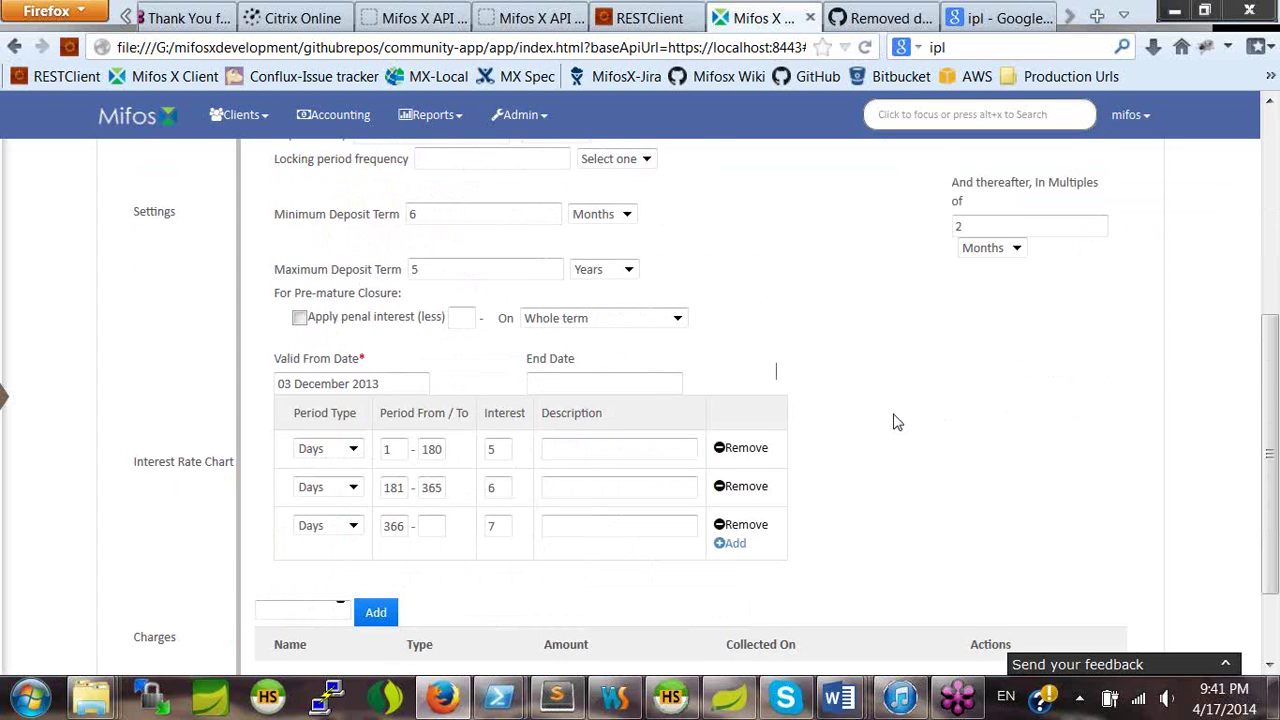
scroll(590, 368, "up", 2)
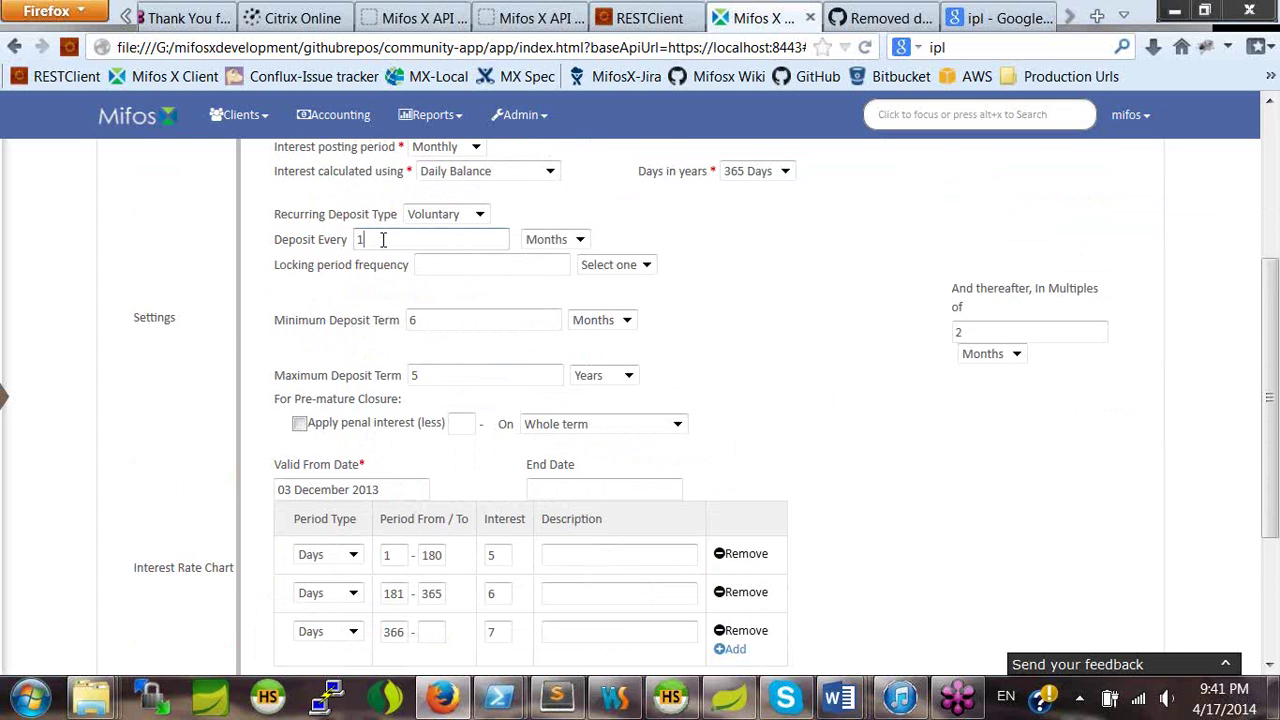
left_click(494, 239)
scroll(744, 311, "down", 3)
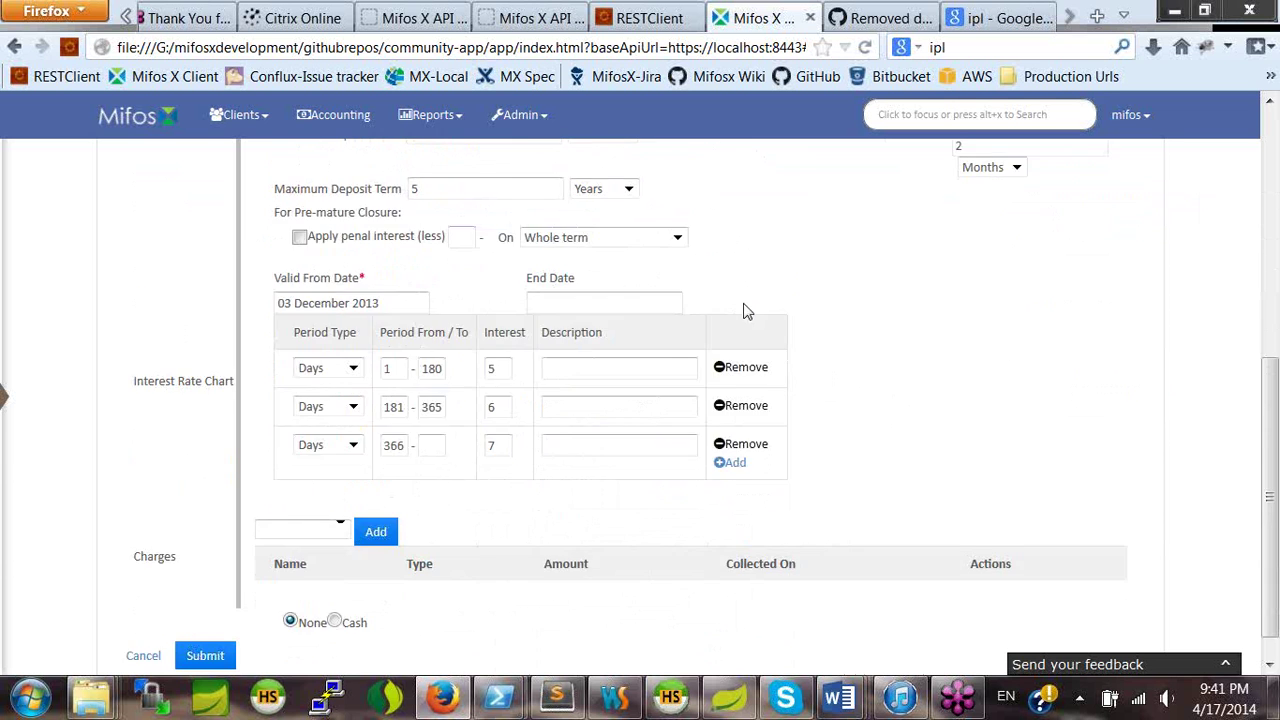
Enter RD03 as the recurring deposit product's name, short name and description.
scroll(744, 311, "up", 5)
scroll(744, 311, "up", 3)
left_click(423, 211)
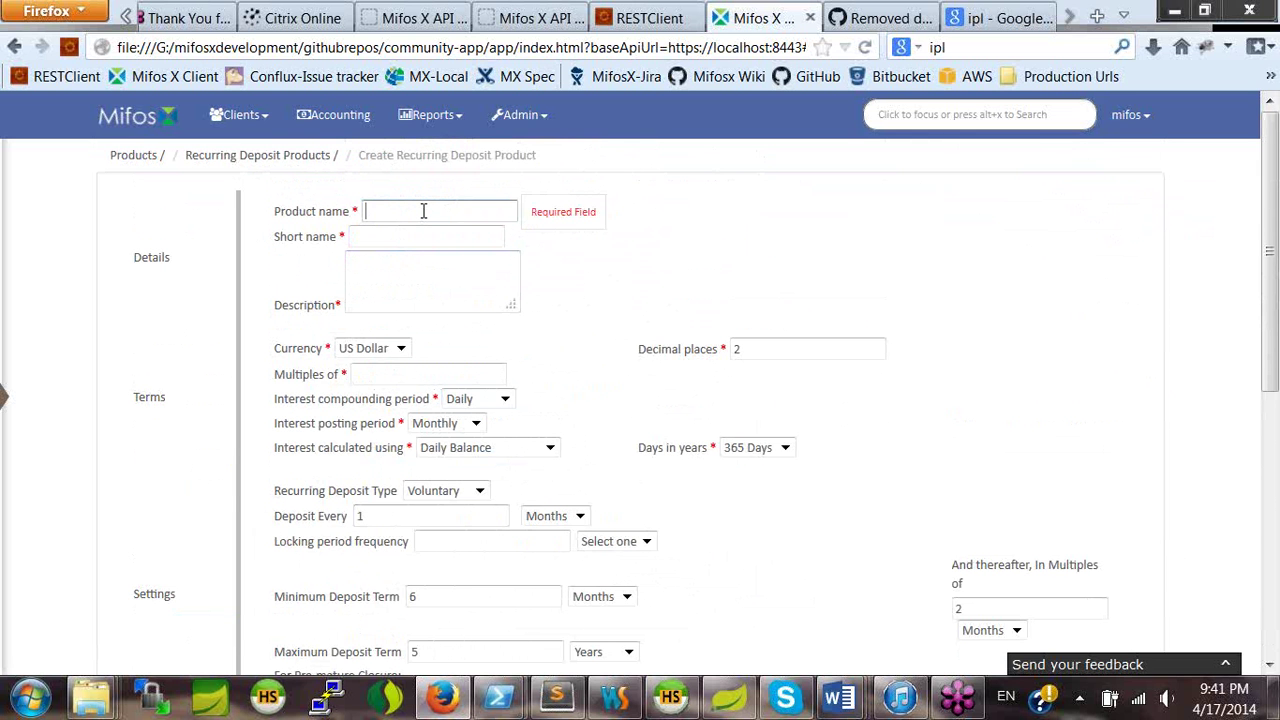
type("RD03")
key("Tab")
type("RD03")
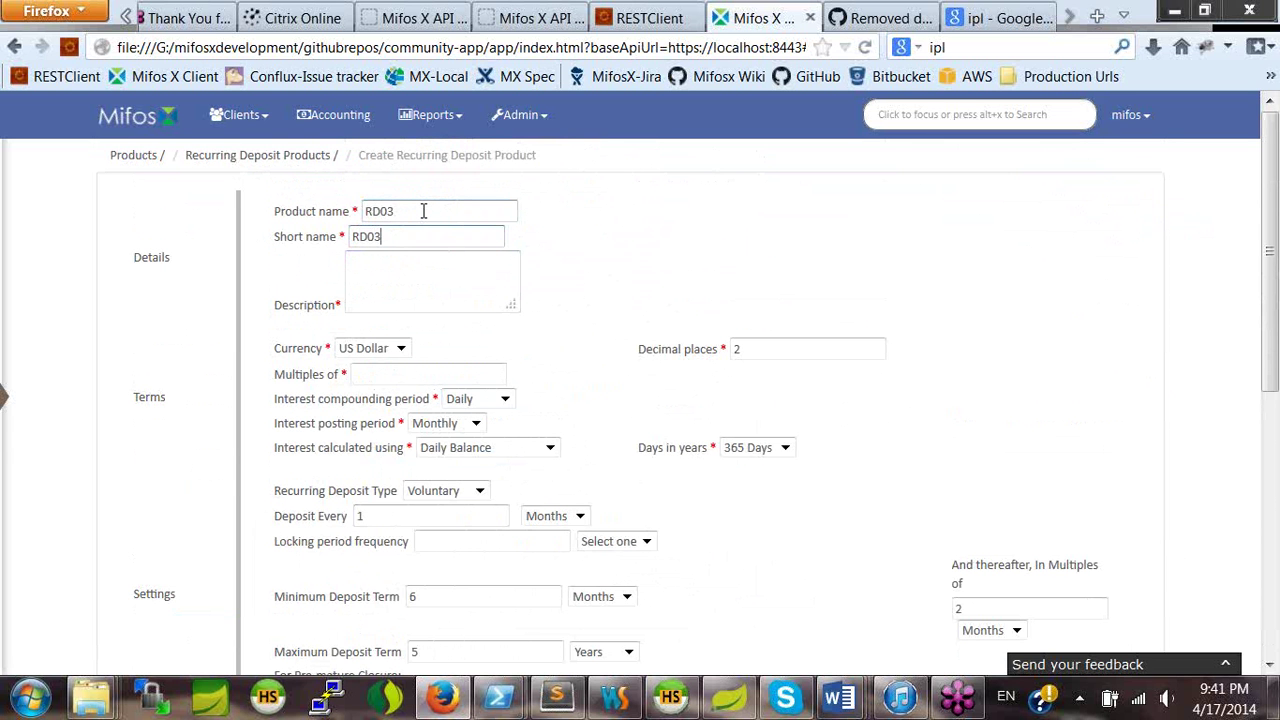
key("Tab")
type("RD03")
Set the currency multiples to 1 and submit the new recurring deposit product.
left_click(448, 373)
type("1")
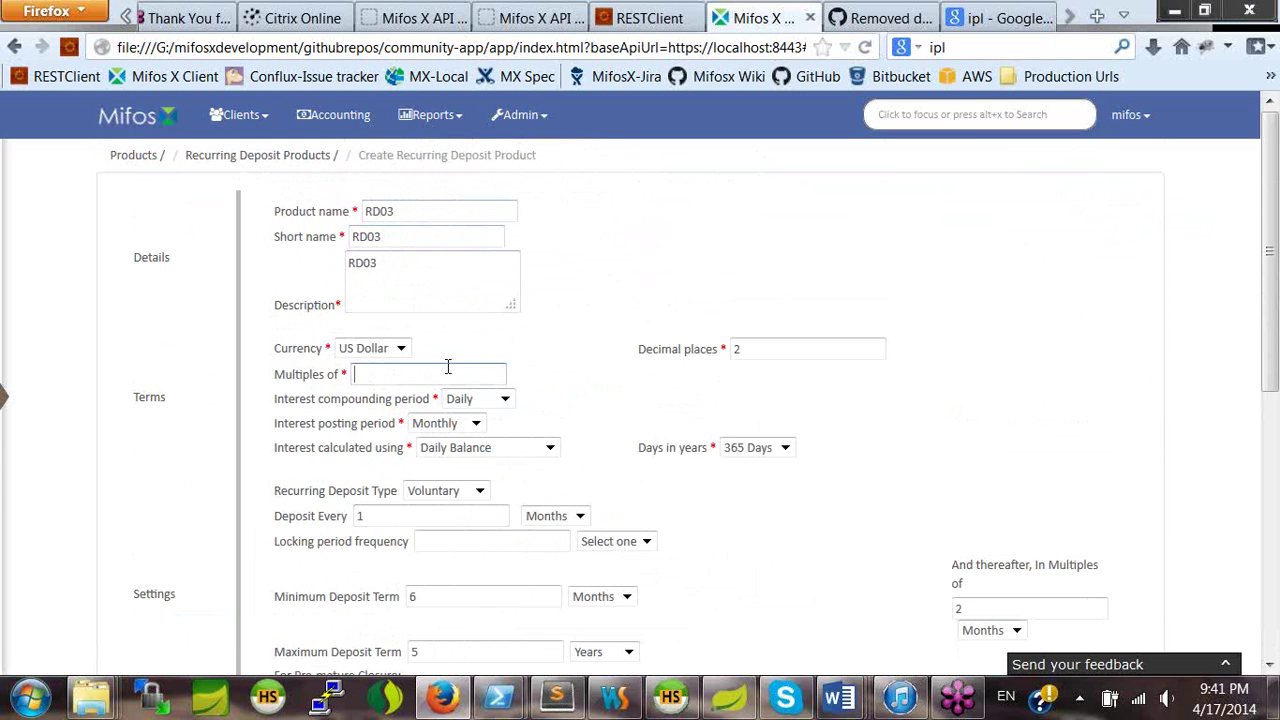
scroll(565, 330, "down", 8)
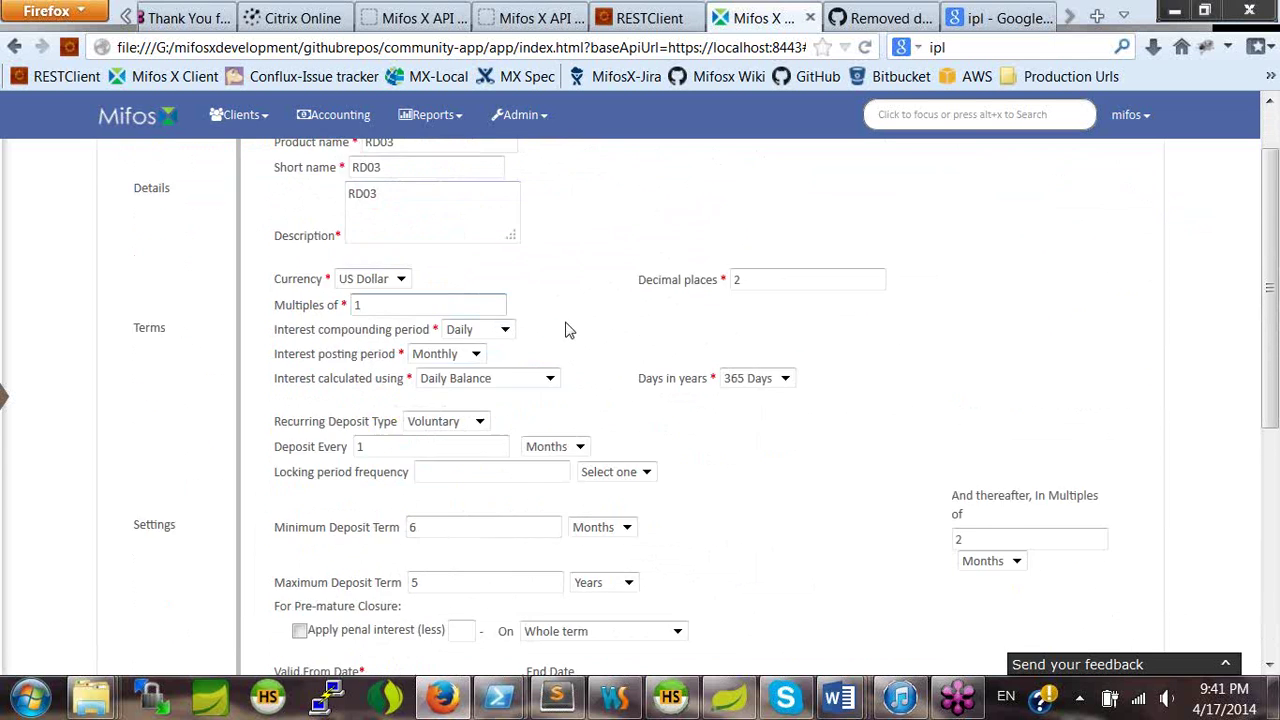
scroll(206, 623, "down", 2)
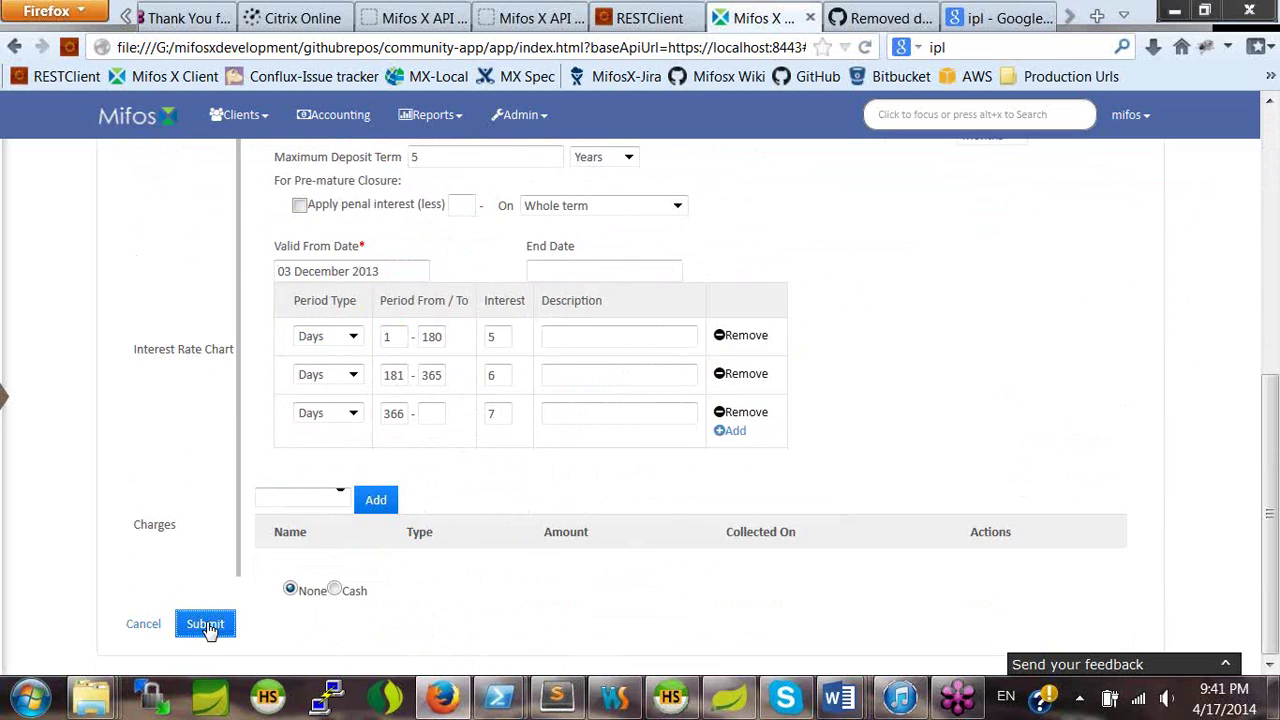
left_click(206, 623)
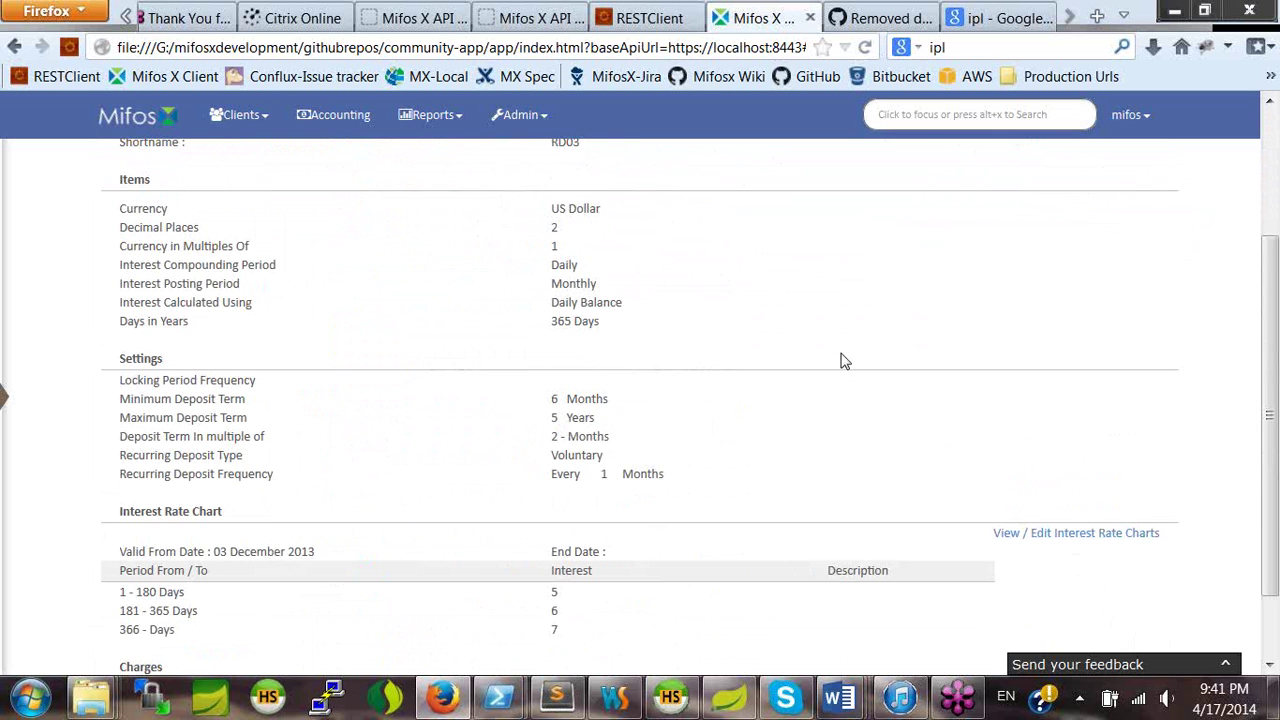
Review the RD03 product's saved details and open its interest rate charts.
scroll(840, 360, "down", 2)
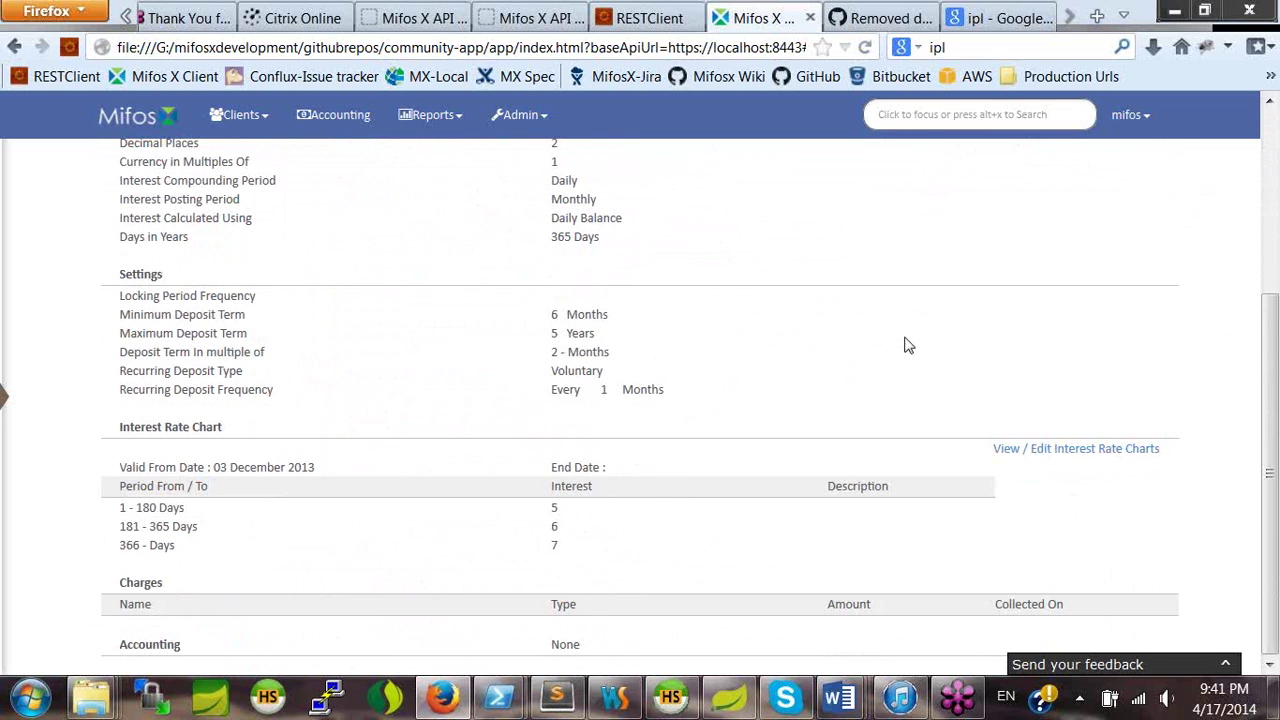
scroll(900, 356, "up", 6)
scroll(900, 356, "down", 6)
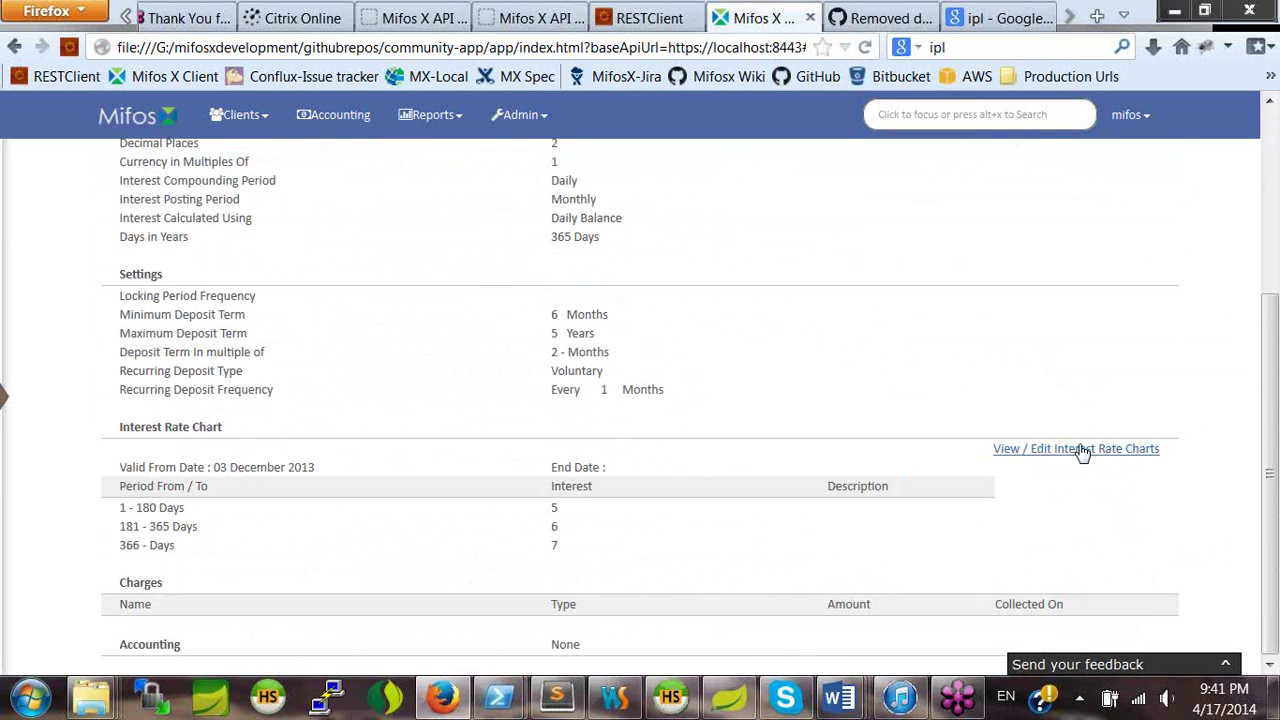
left_click(1017, 451)
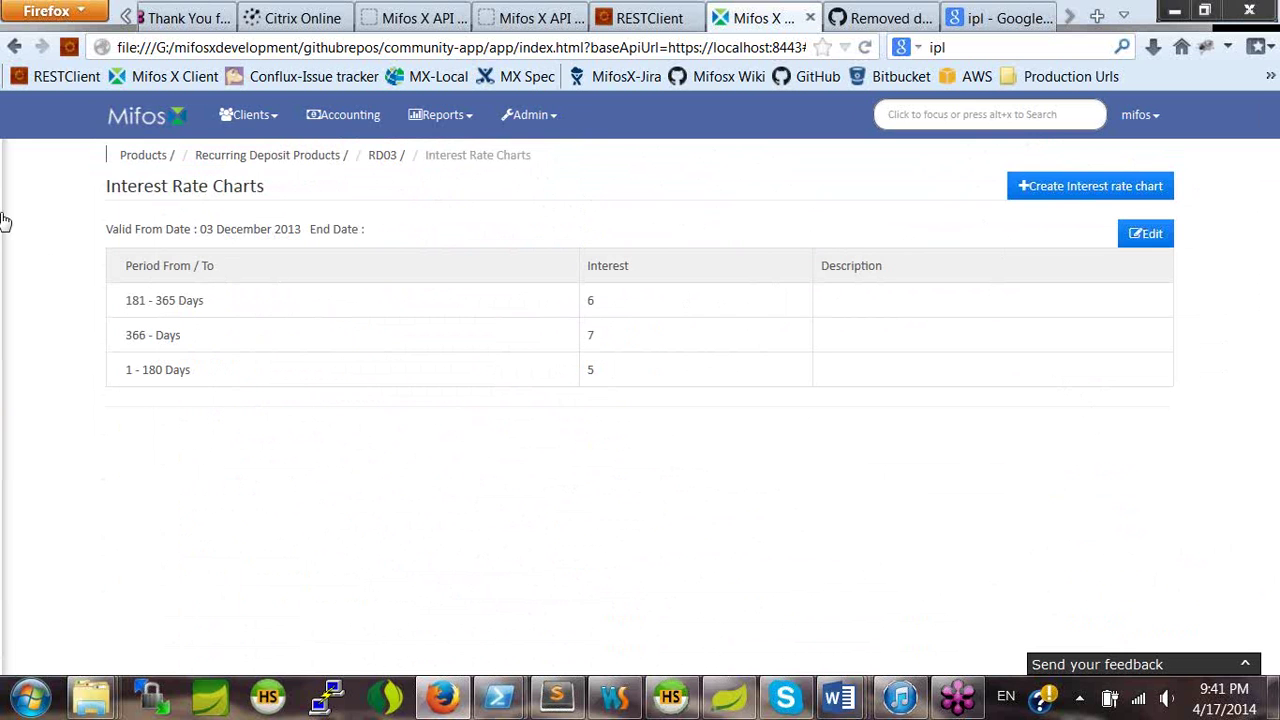
Open the active client's record from the clients list.
left_click(262, 122)
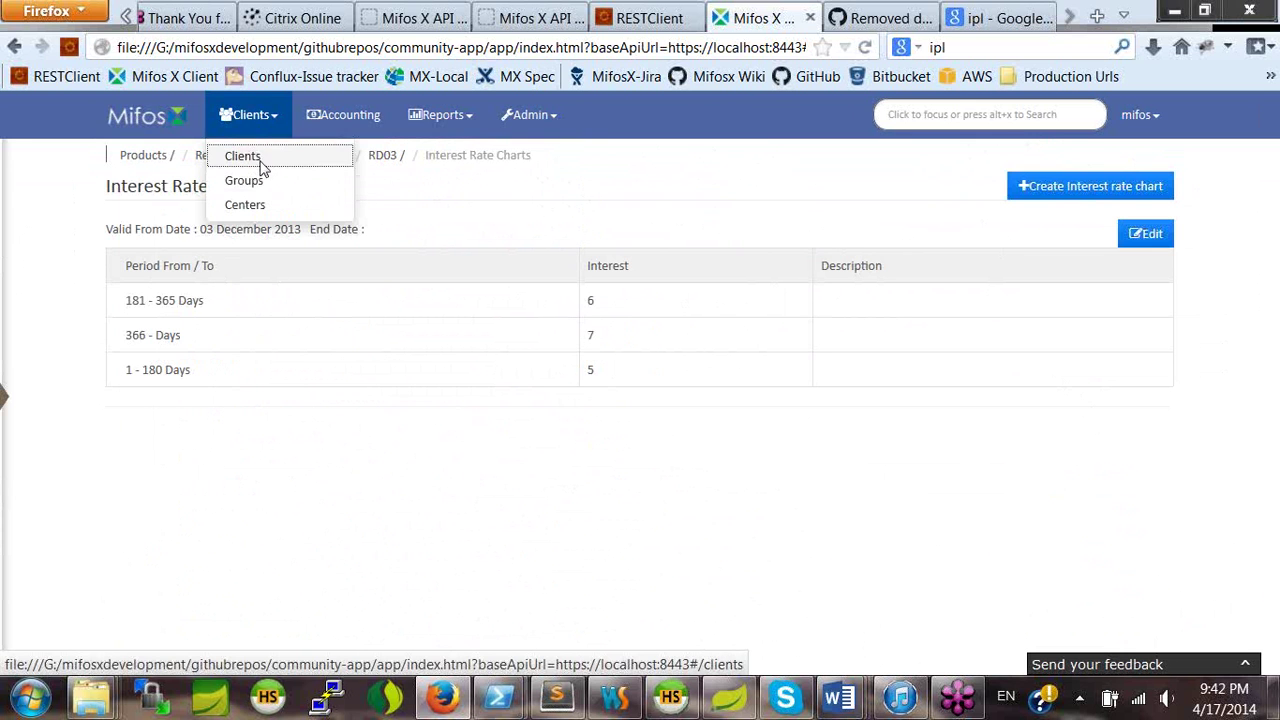
left_click(263, 162)
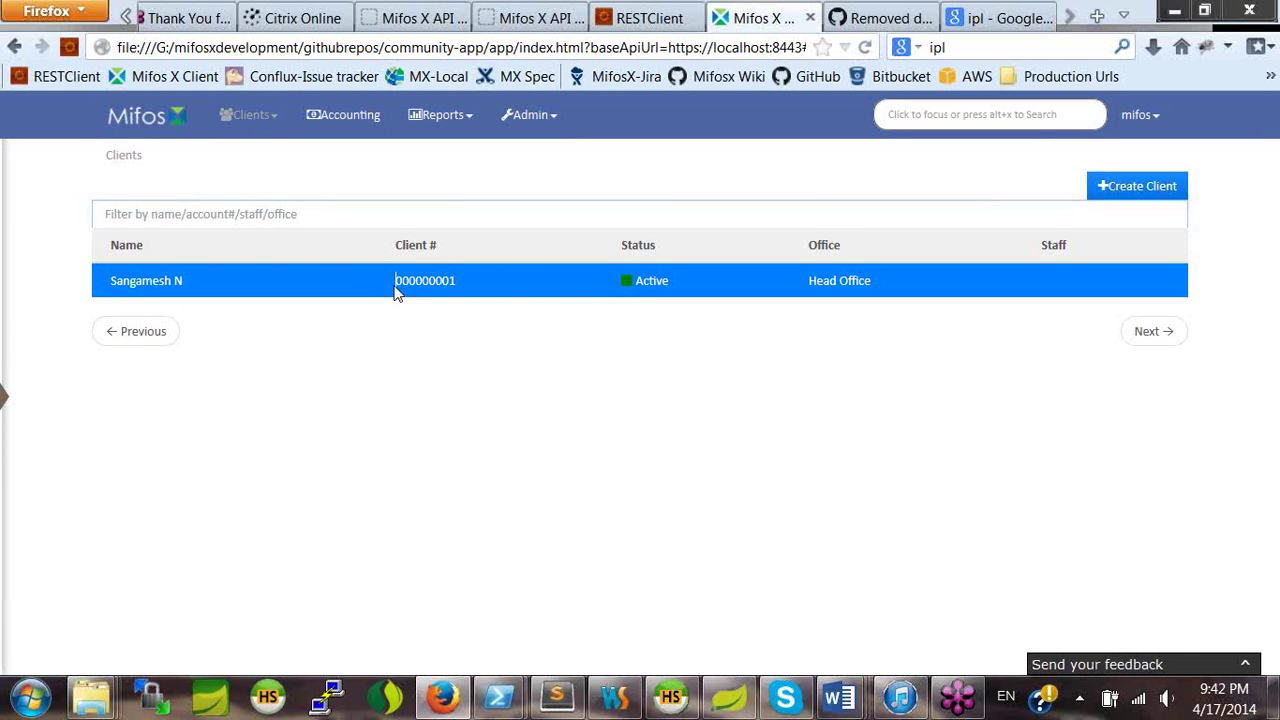
left_click(397, 290)
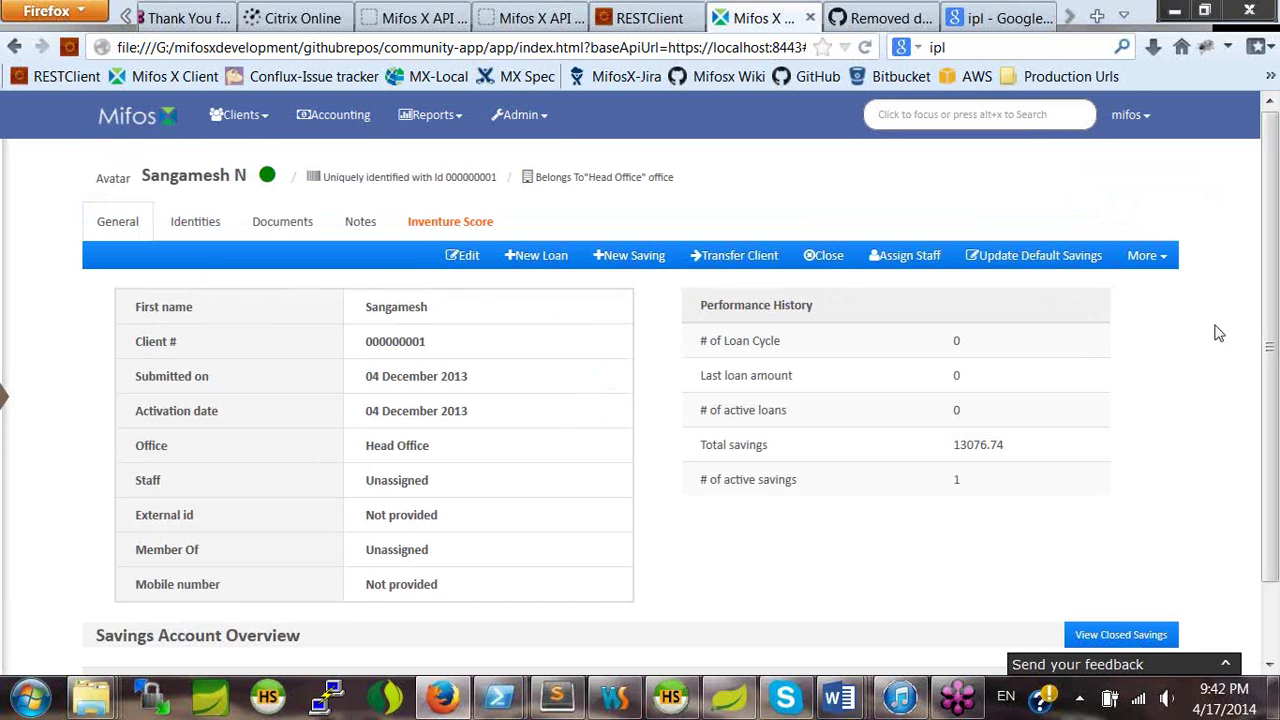
Start a new recurring deposit application for the client using product RD03.
scroll(1216, 332, "down", 1)
scroll(1216, 332, "up", 1)
left_click(1158, 263)
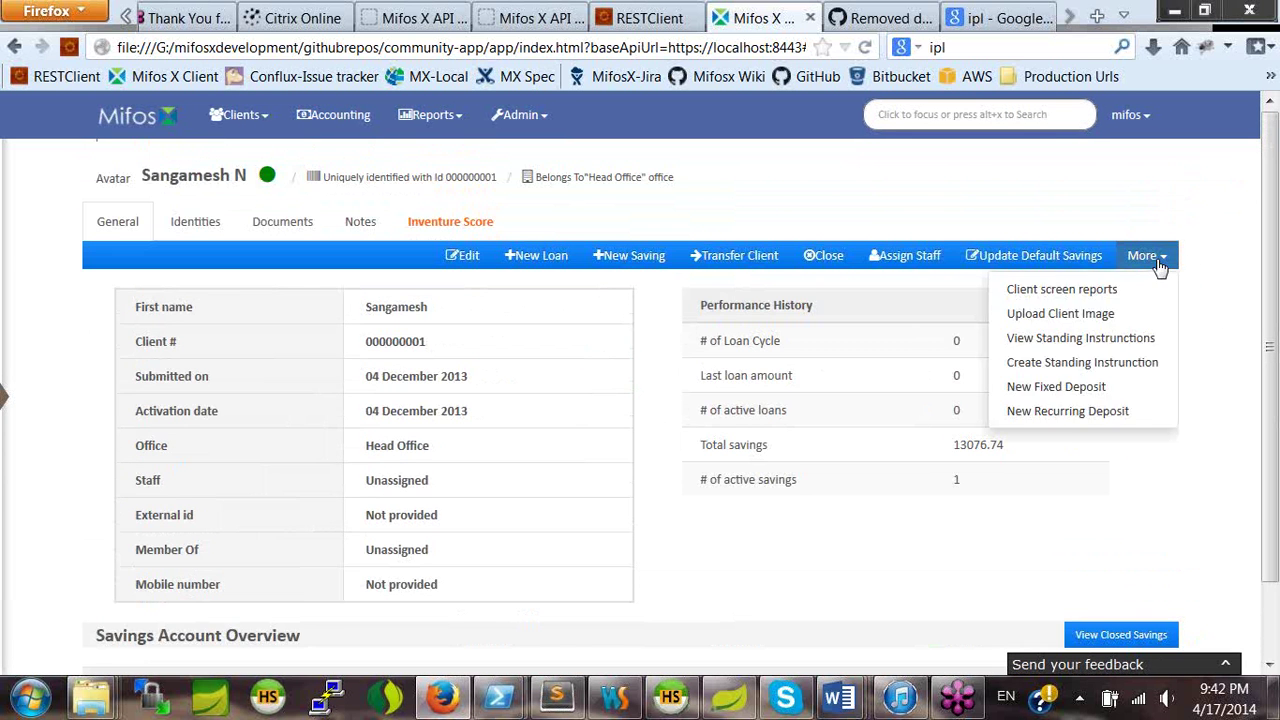
left_click(1043, 420)
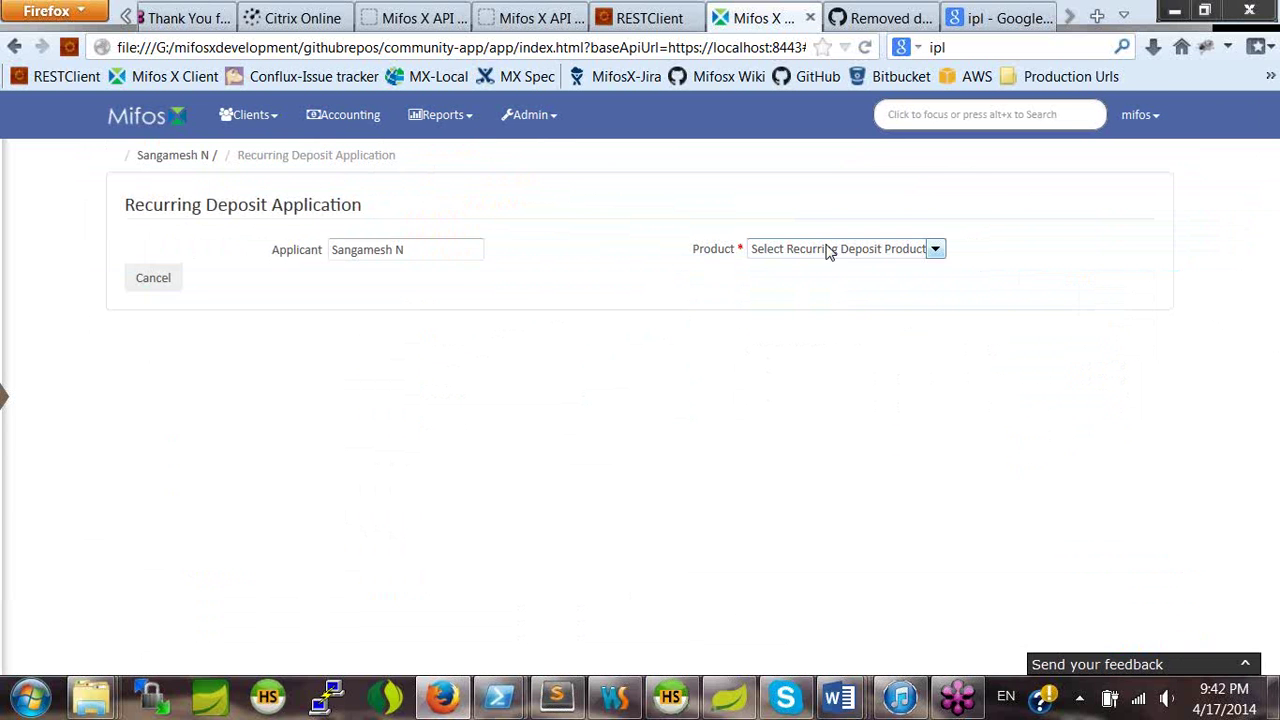
left_click(829, 249)
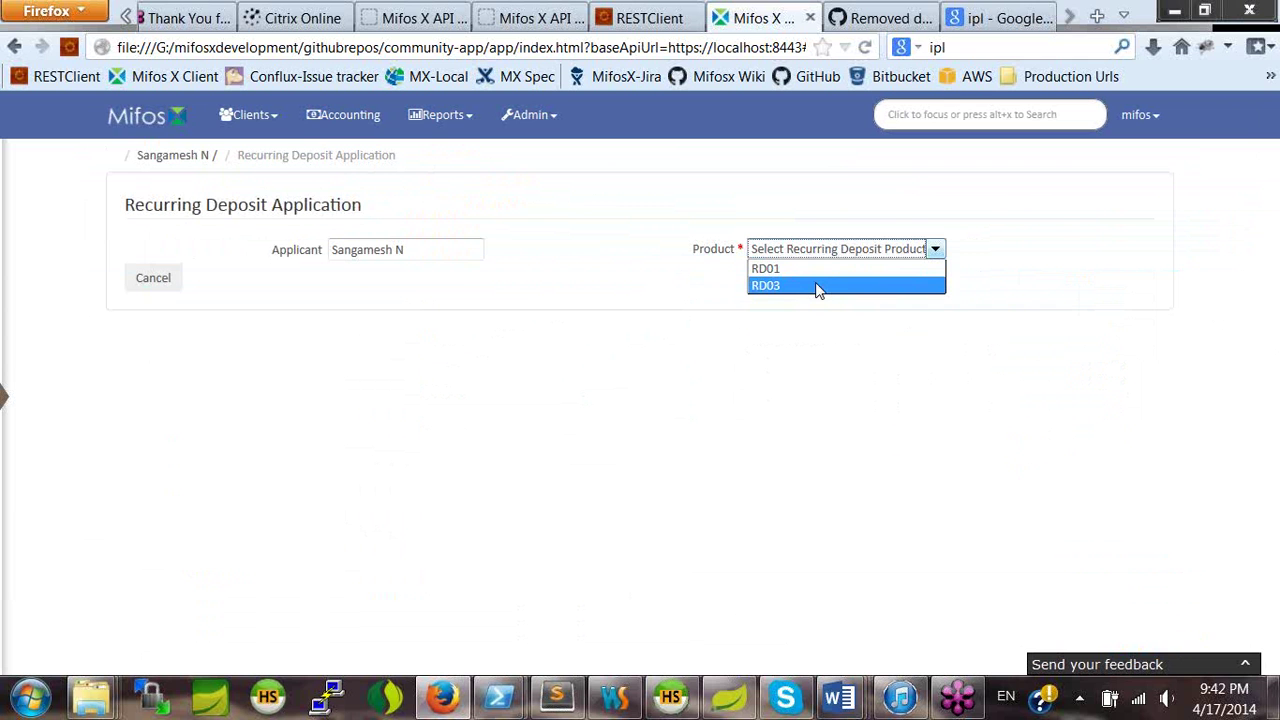
left_click(818, 287)
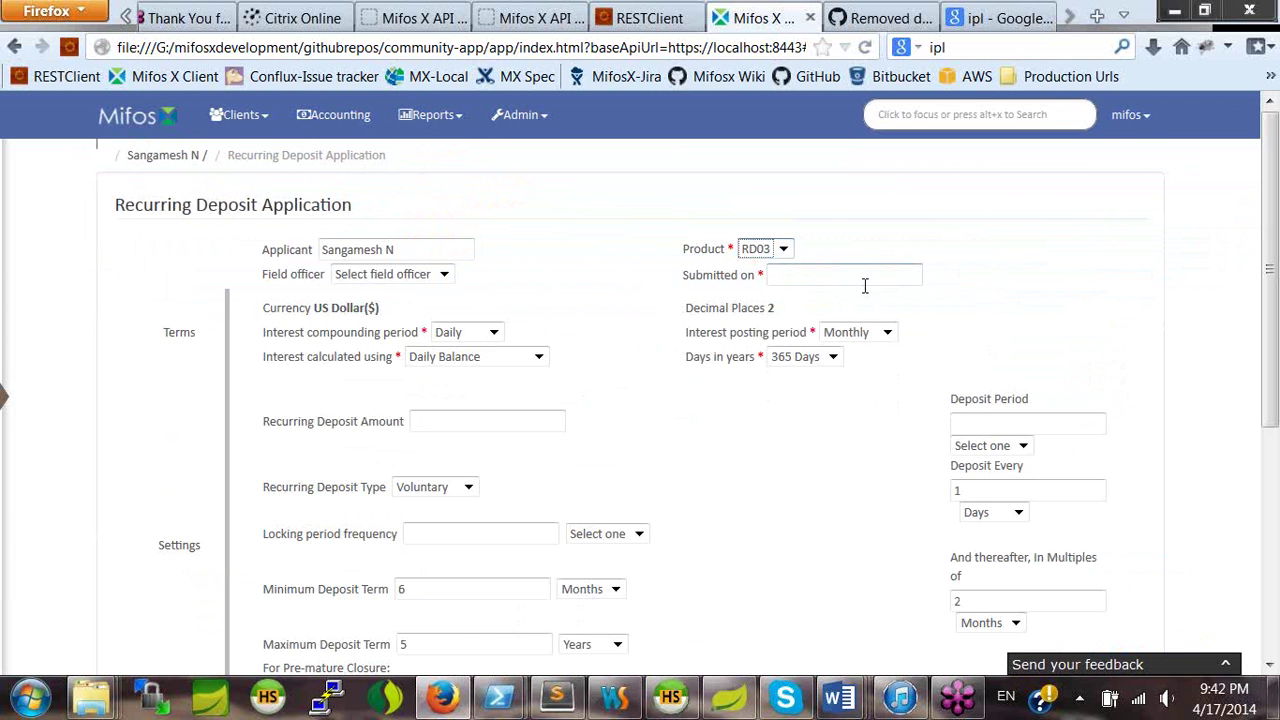
Set the recurring deposit application's submission date to 06 January 2014.
left_click(865, 284)
left_click(802, 307)
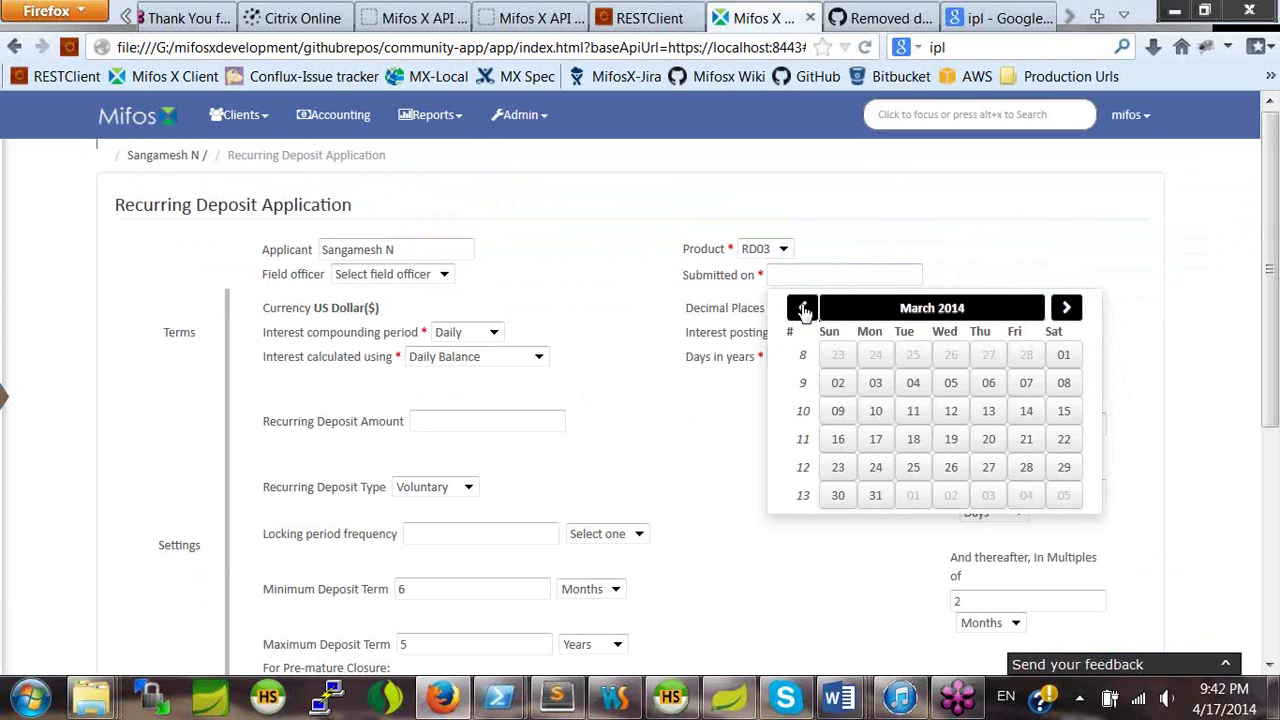
left_click(802, 307)
left_click(802, 307)
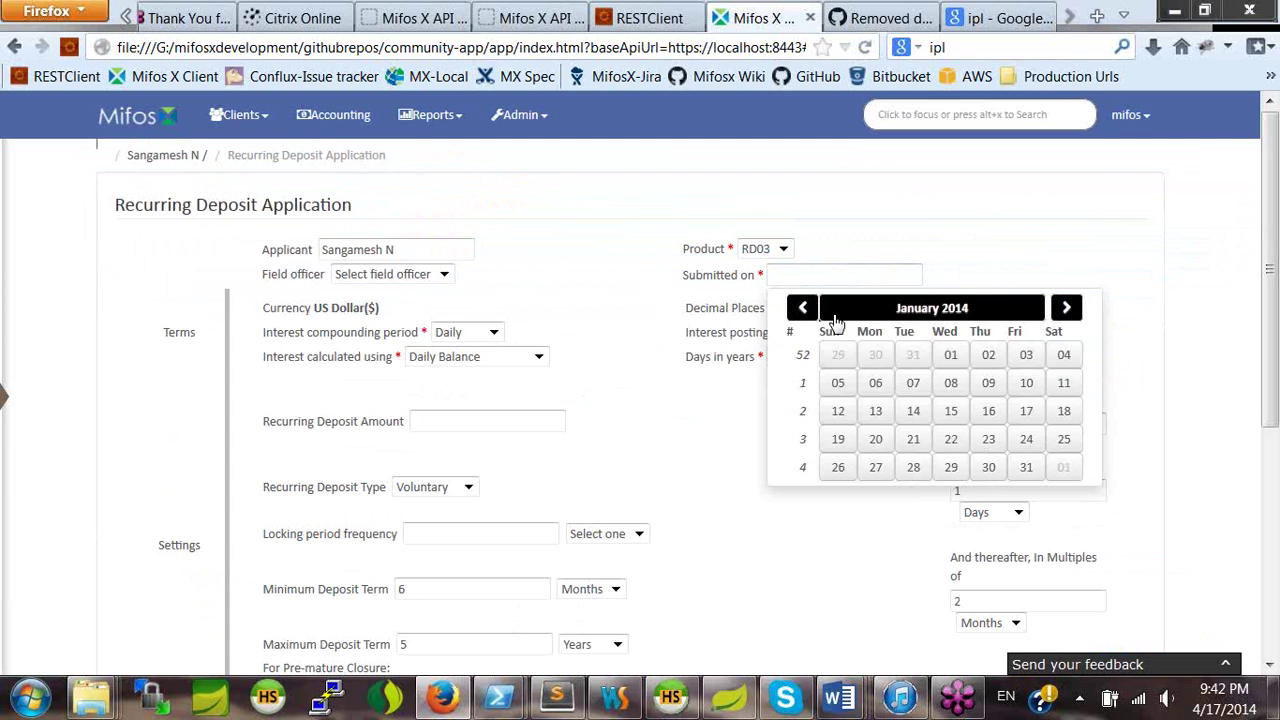
left_click(876, 384)
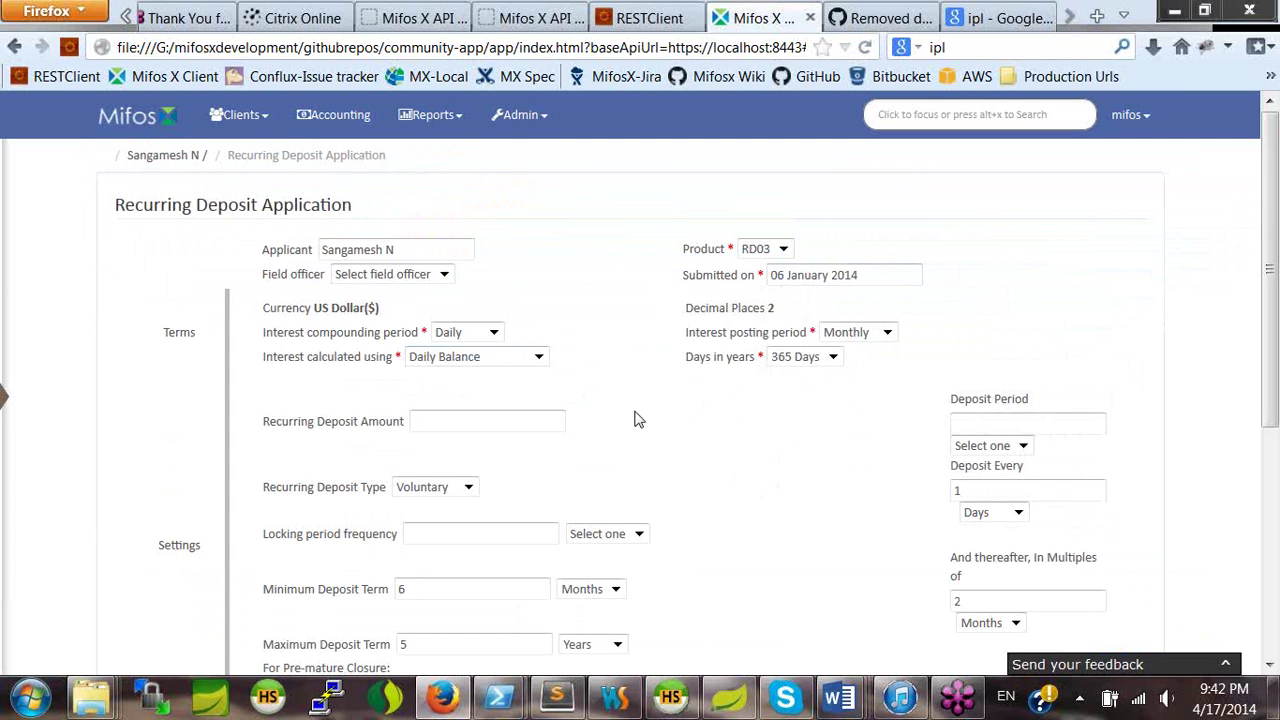
Set the recurring deposit amount to 100 and the deposit period to 12 months.
scroll(634, 420, "down", 2)
left_click(416, 314)
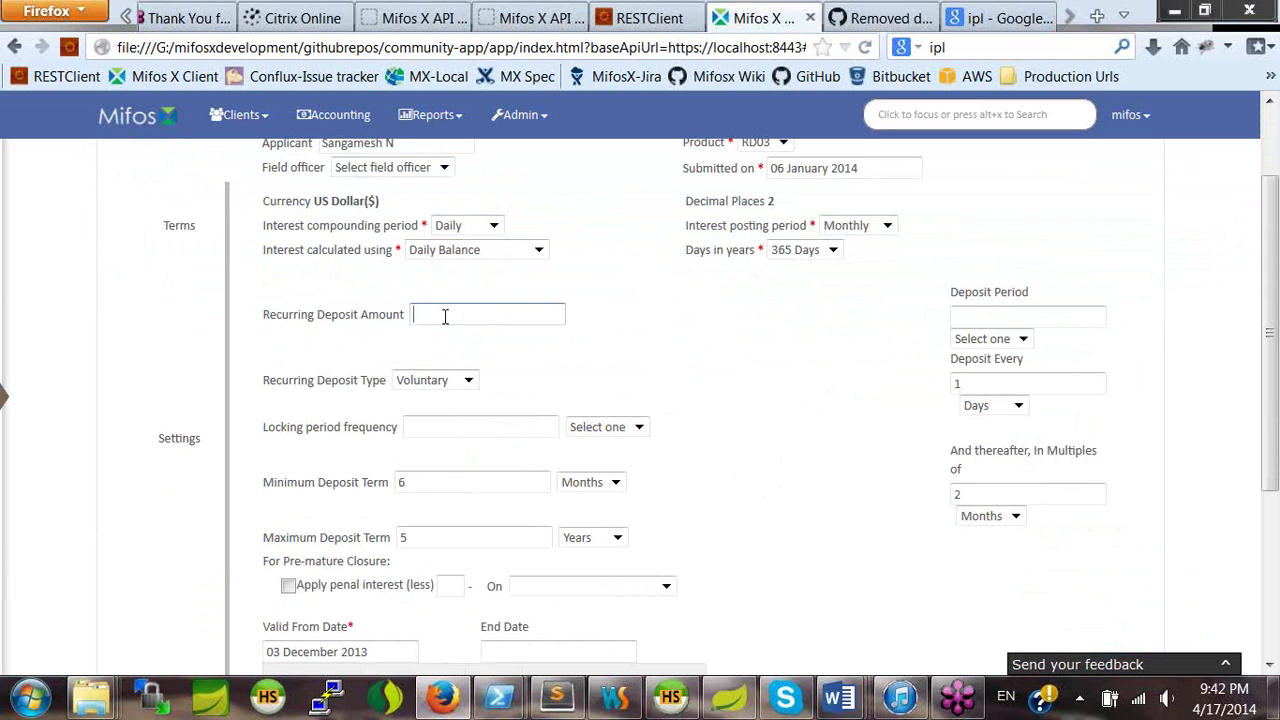
type("100")
left_click(983, 318)
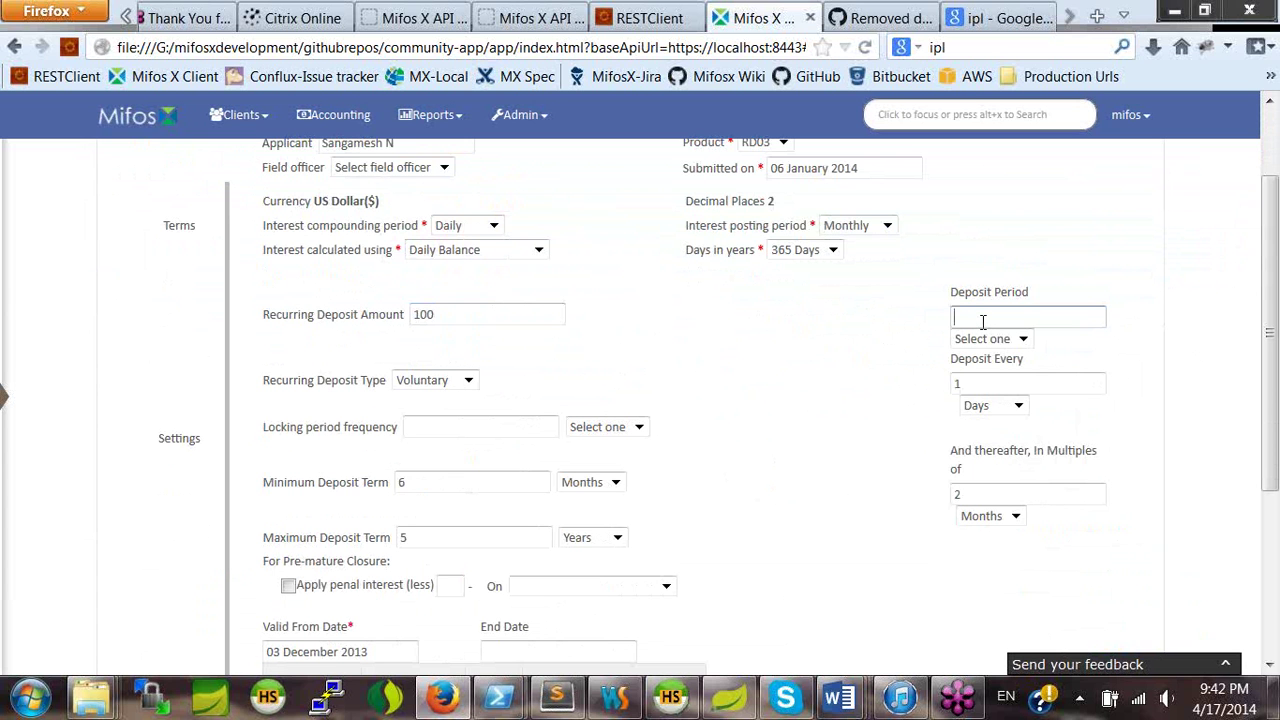
type("12")
left_click(988, 338)
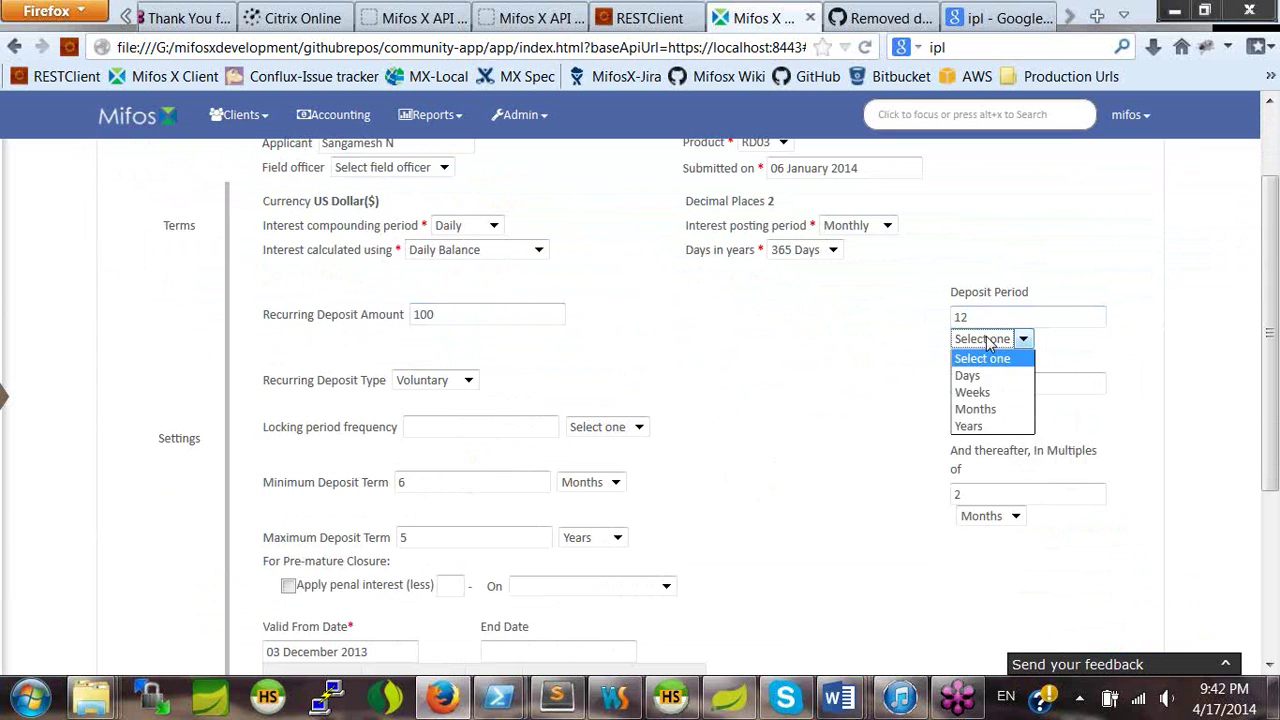
left_click(976, 410)
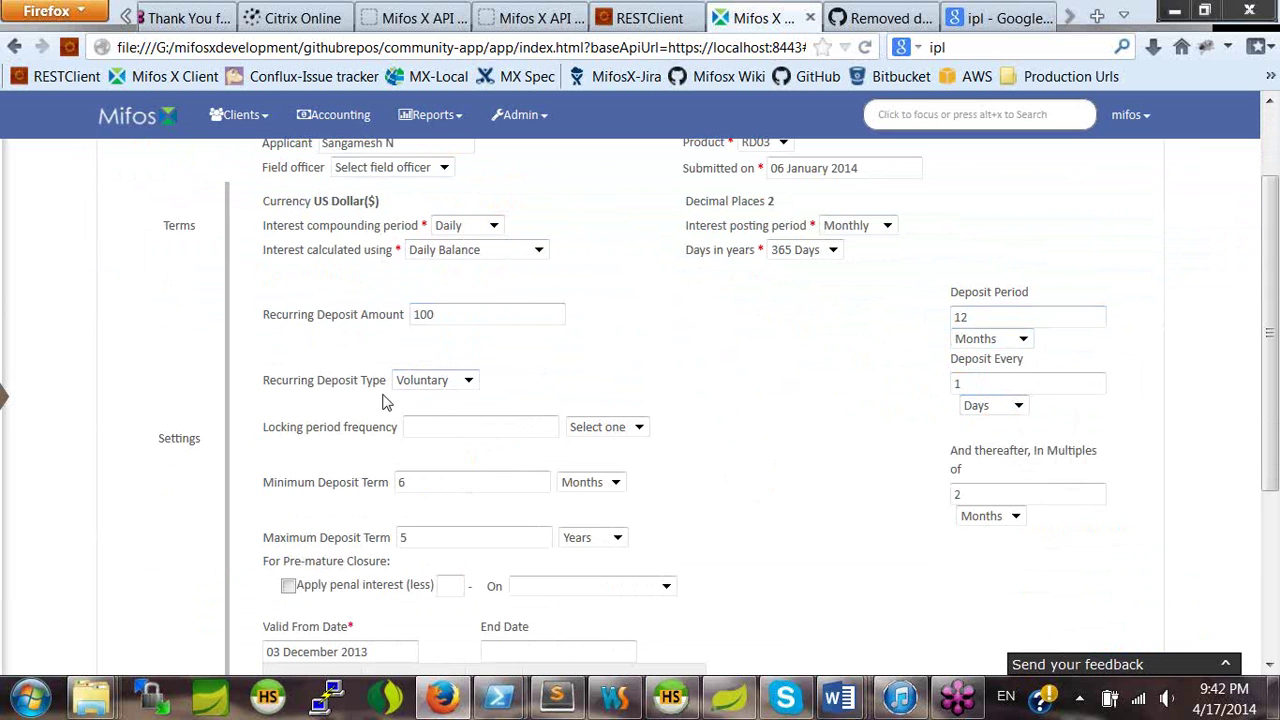
Switch the recurring deposit type to Mandatory and back to Voluntary.
left_click(469, 382)
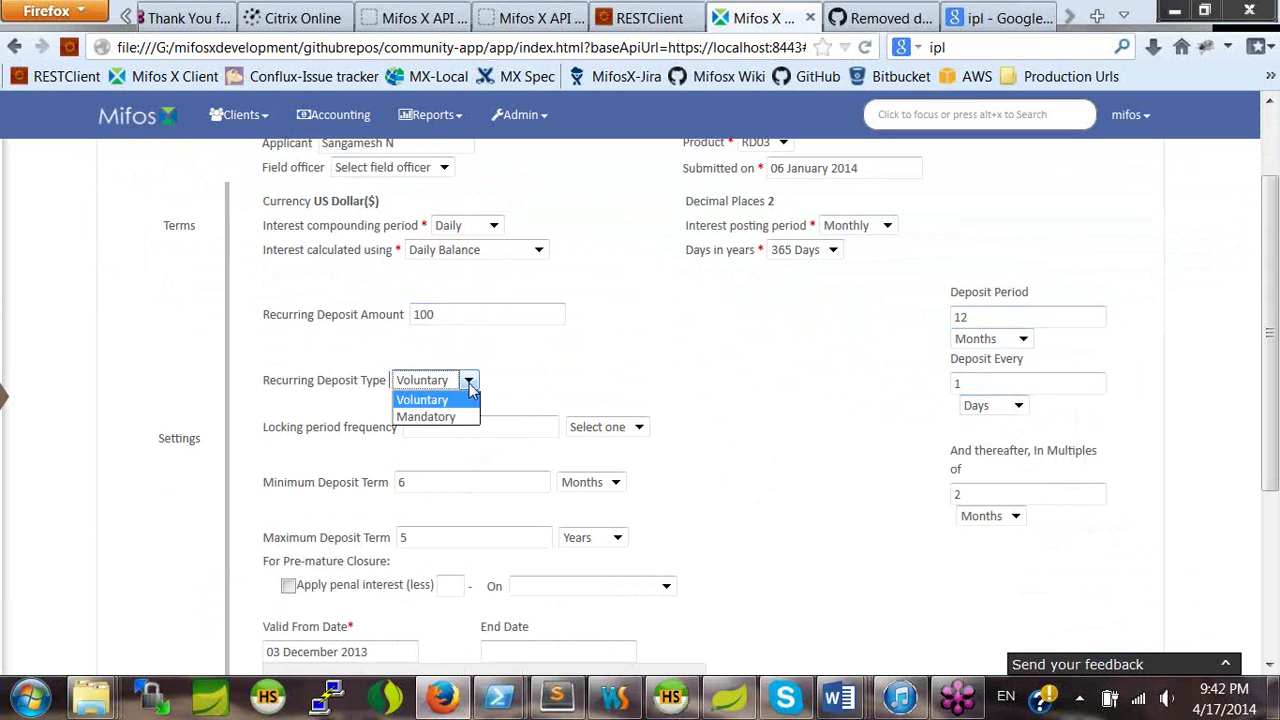
left_click(469, 417)
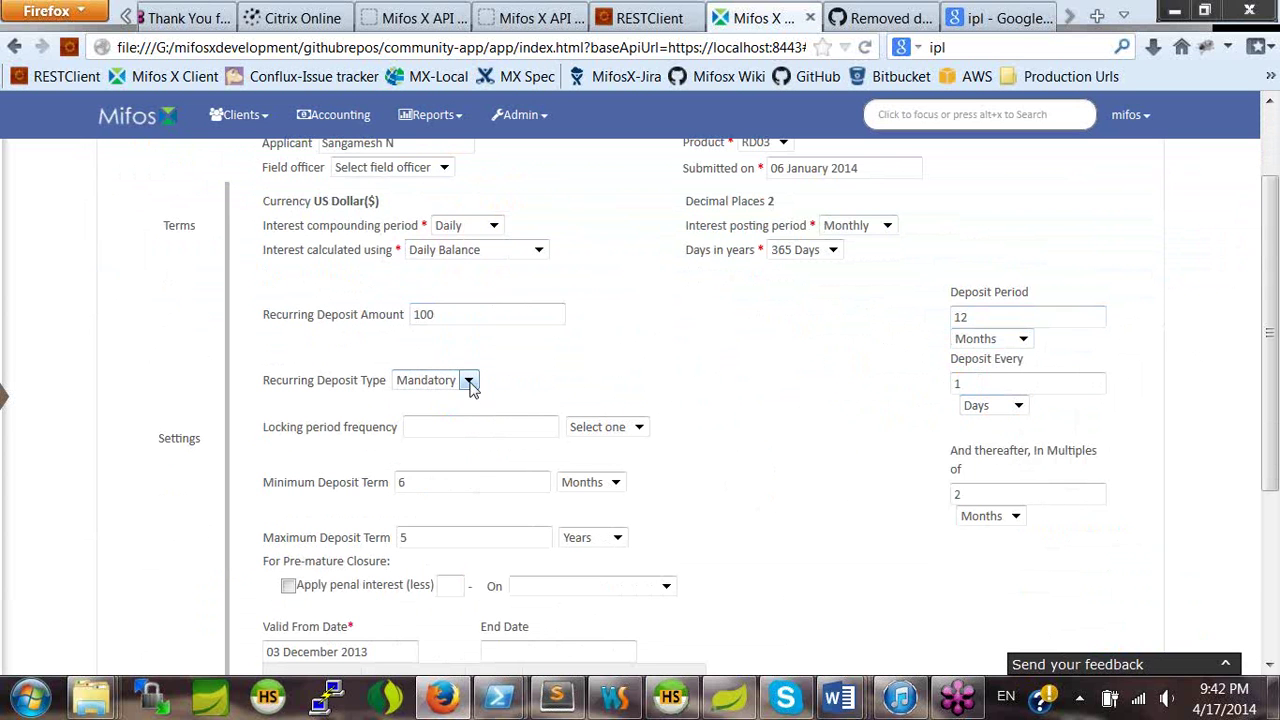
left_click(469, 381)
left_click(465, 398)
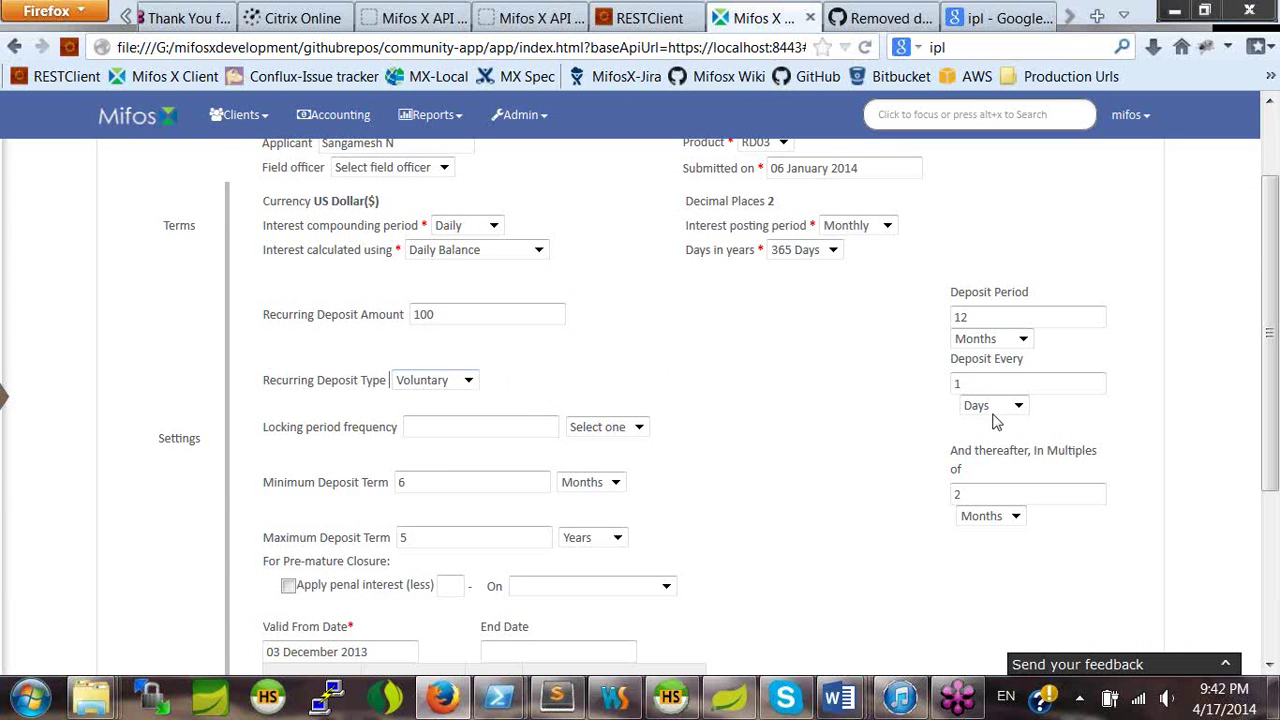
Set the deposit frequency unit to Months so that a deposit is due every 1 month.
left_click(978, 385)
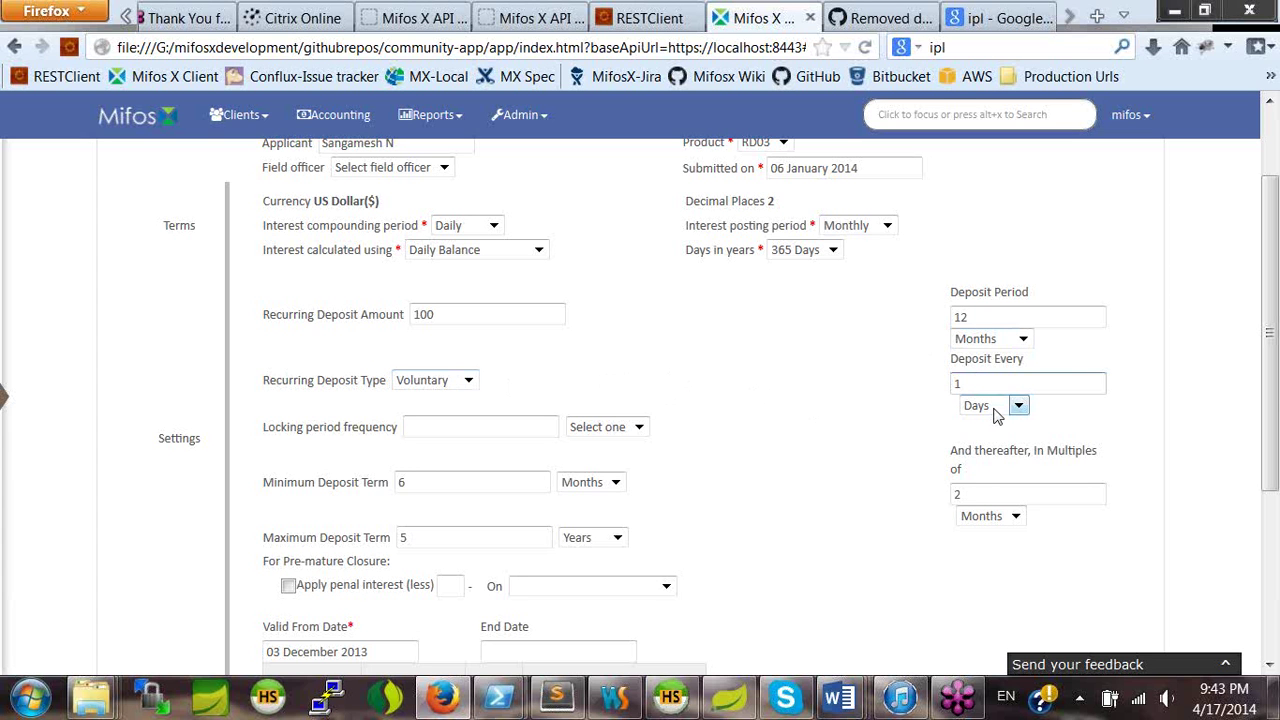
left_click(556, 318)
left_click(997, 408)
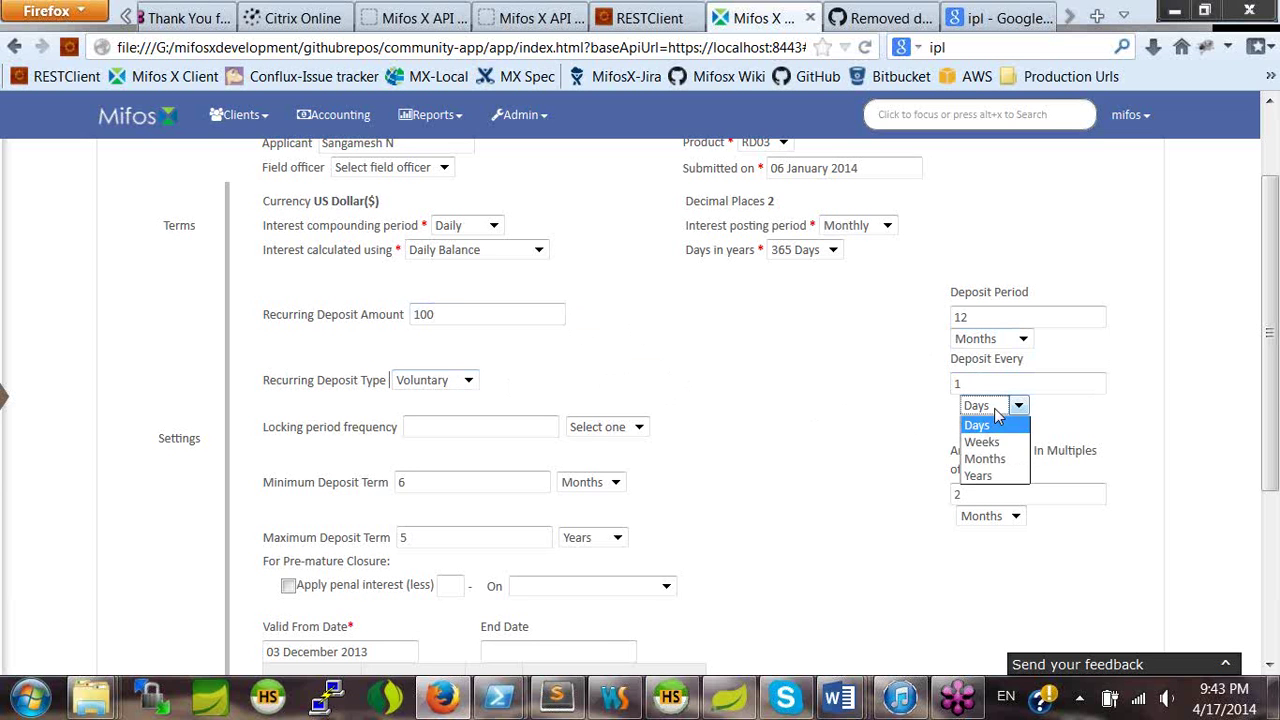
left_click(1000, 458)
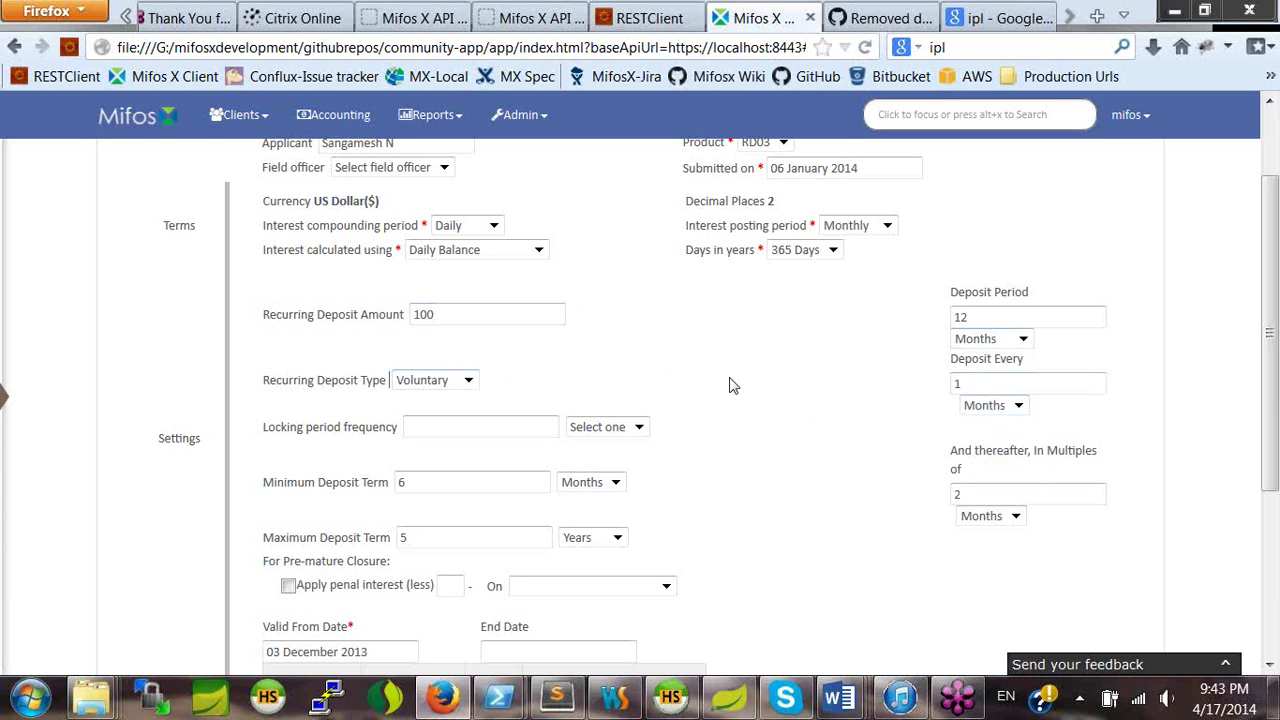
Review the recurring deposit application's terms and interest rate chart, and submit the application.
left_click(464, 317)
scroll(725, 328, "down", 2)
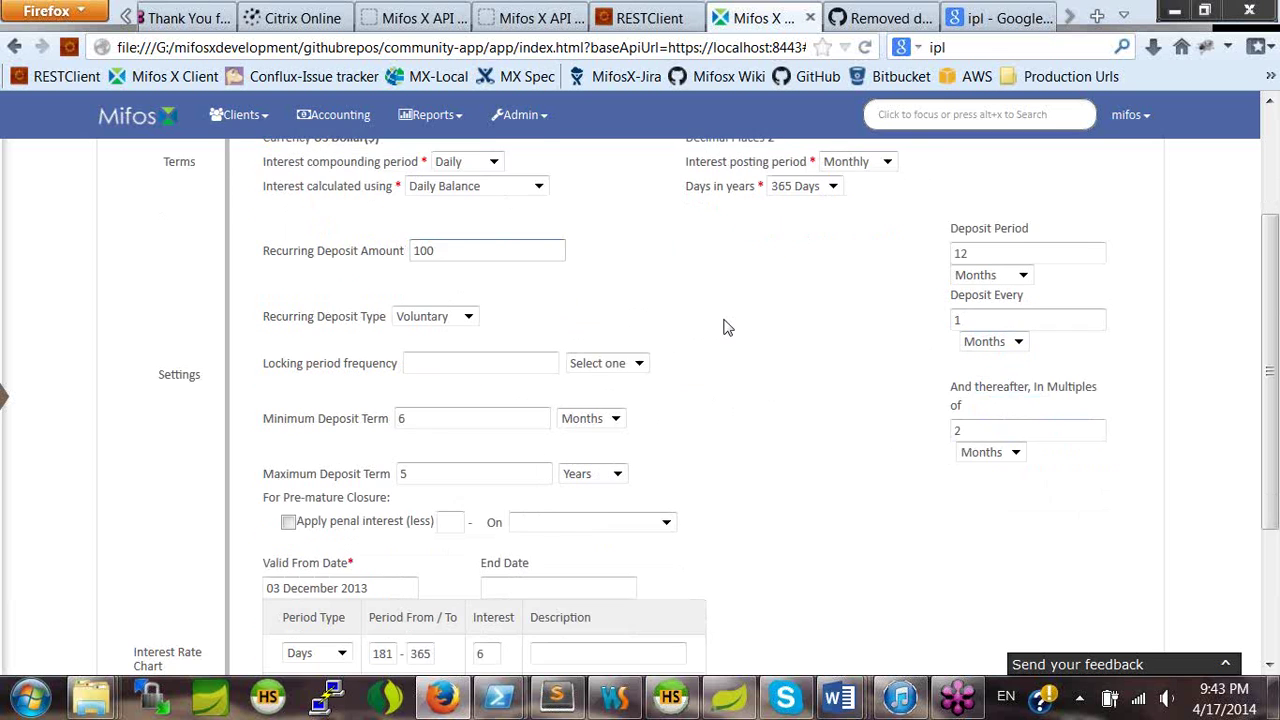
scroll(697, 389, "down", 2)
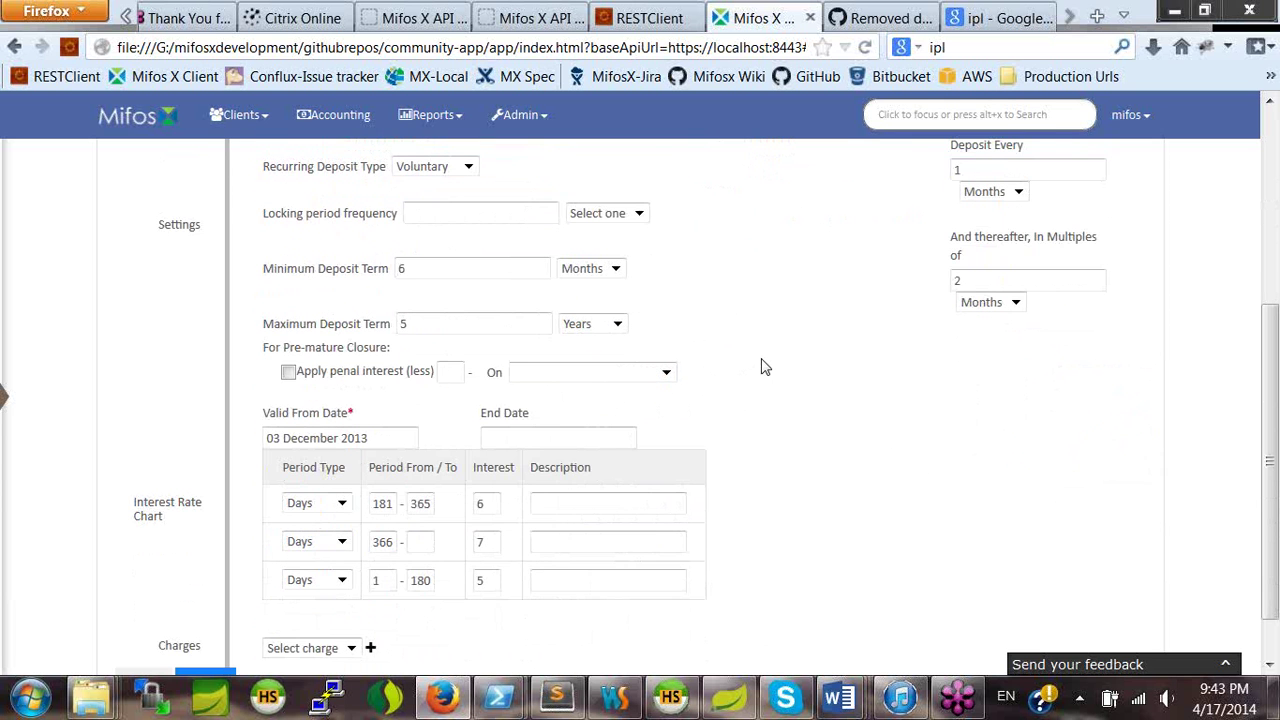
scroll(760, 367, "up", 6)
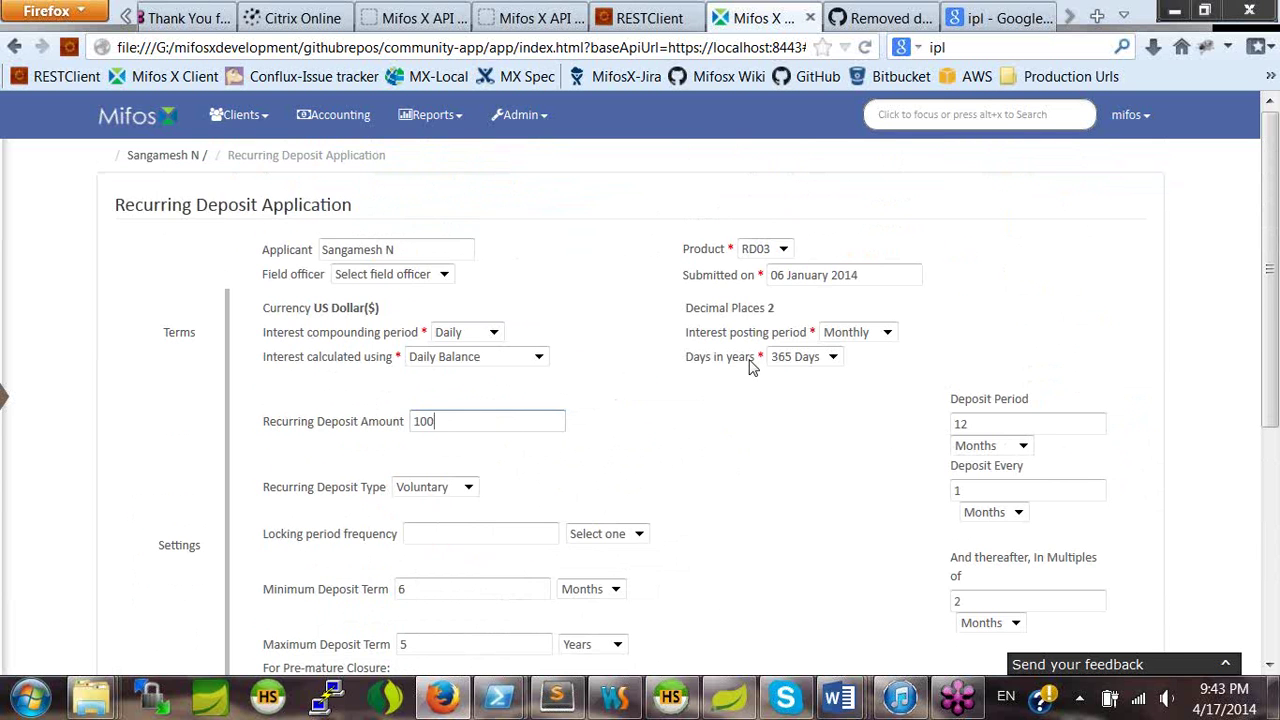
left_click(451, 426)
scroll(712, 413, "down", 2)
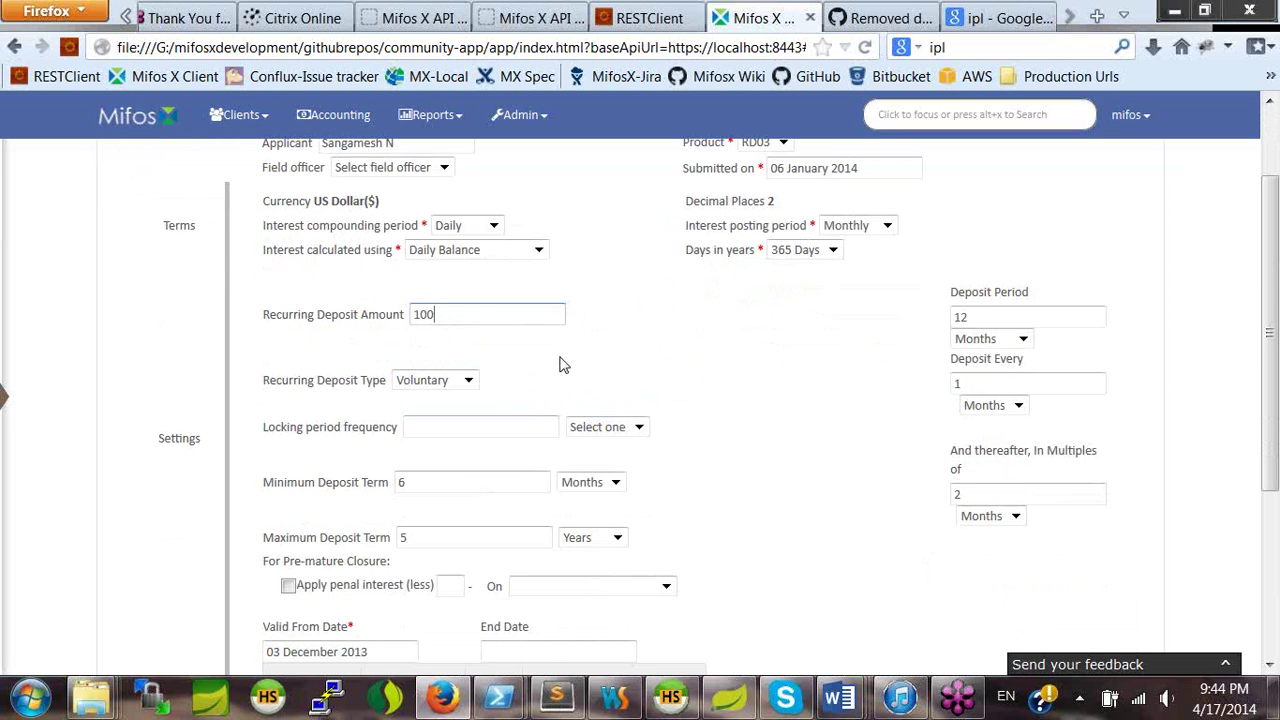
scroll(560, 363, "up", 2)
left_click_drag(470, 421, 390, 421)
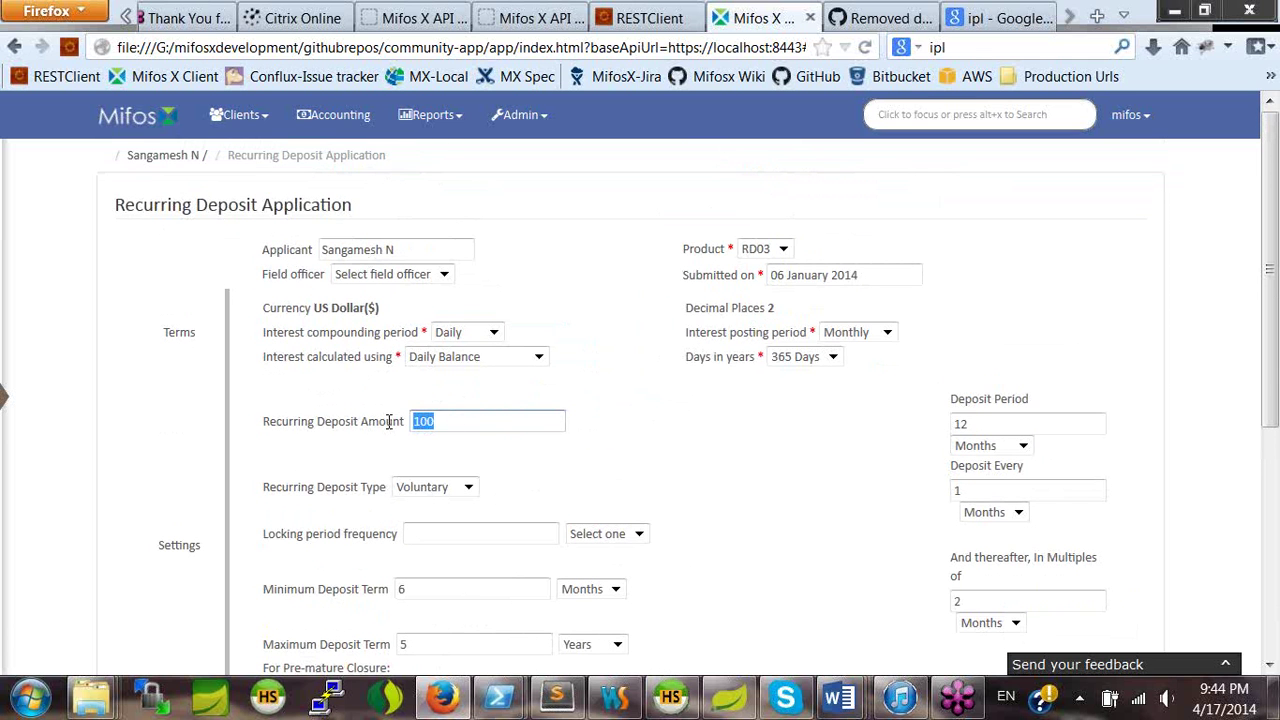
left_click(480, 421)
scroll(805, 416, "down", 6)
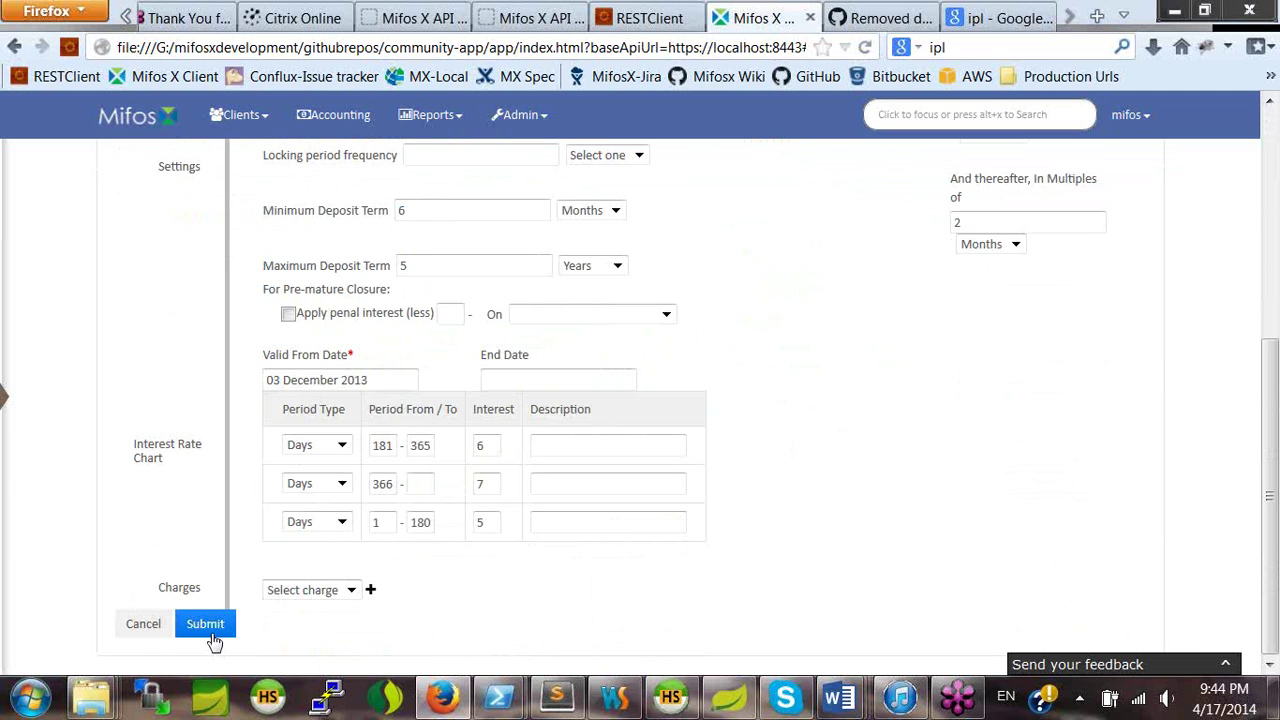
left_click(205, 624)
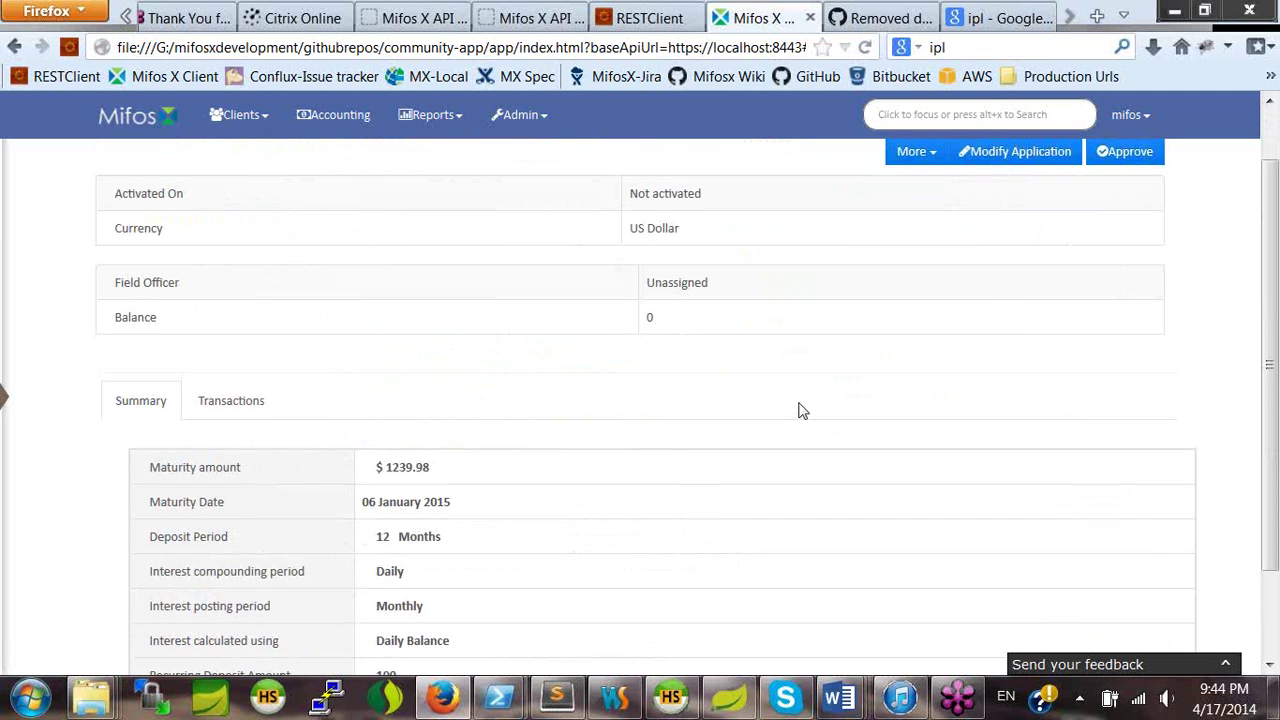
Review the new recurring deposit account's summary, focusing on the maturity amount.
scroll(797, 409, "up", 2)
scroll(571, 520, "down", 4)
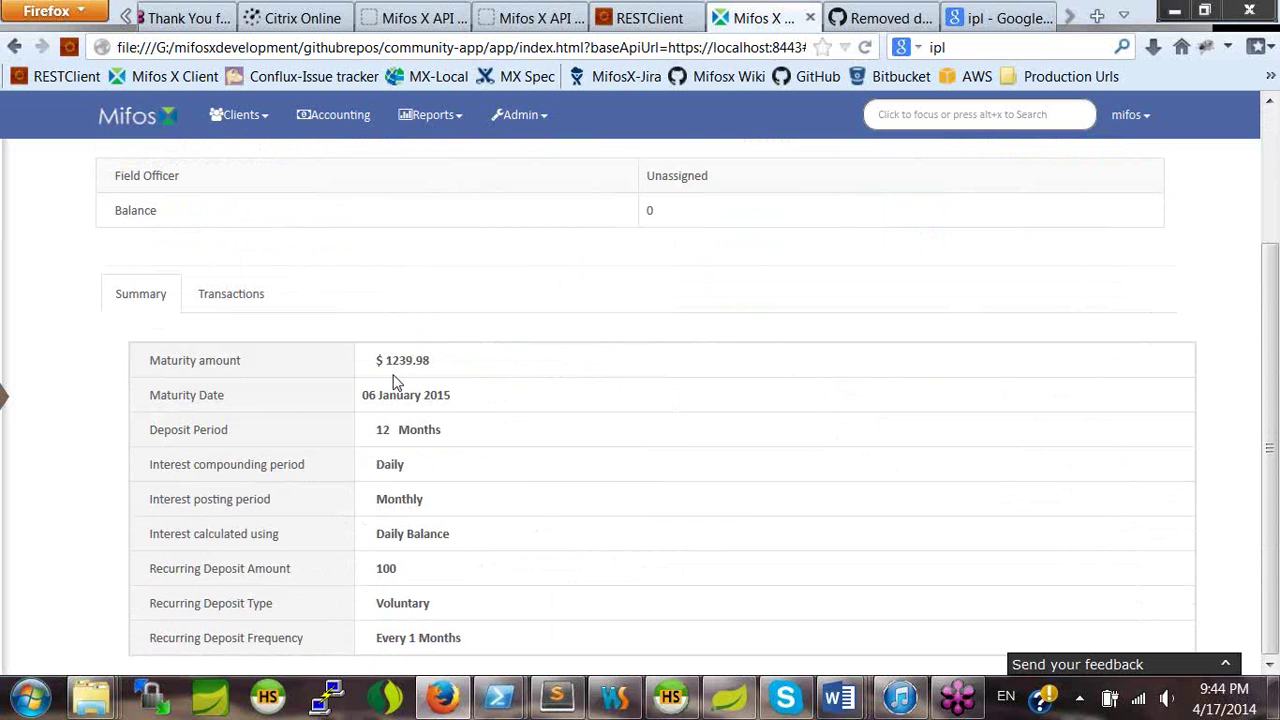
left_click_drag(385, 362, 447, 373)
left_click(436, 368)
left_click_drag(384, 362, 443, 367)
left_click(442, 367)
Try to approve the recurring deposit application with an approval date of 02 January 2014.
scroll(1108, 366, "up", 3)
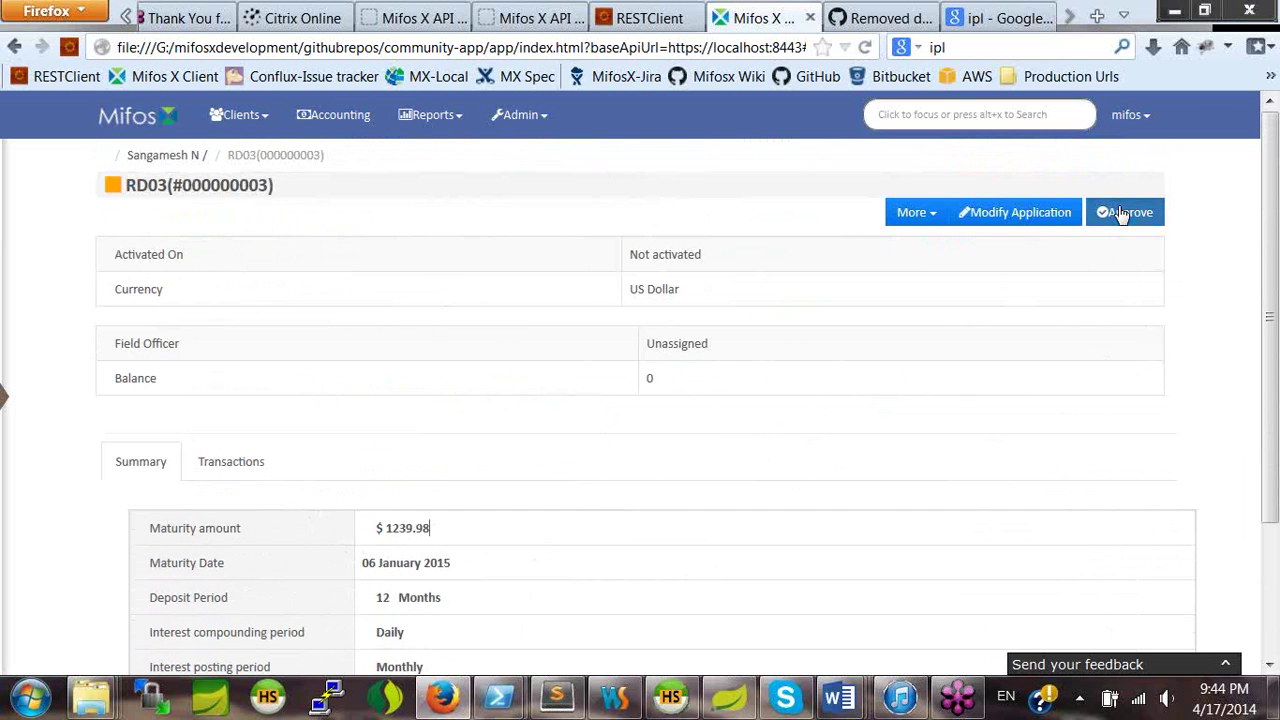
left_click(1119, 211)
left_click(163, 269)
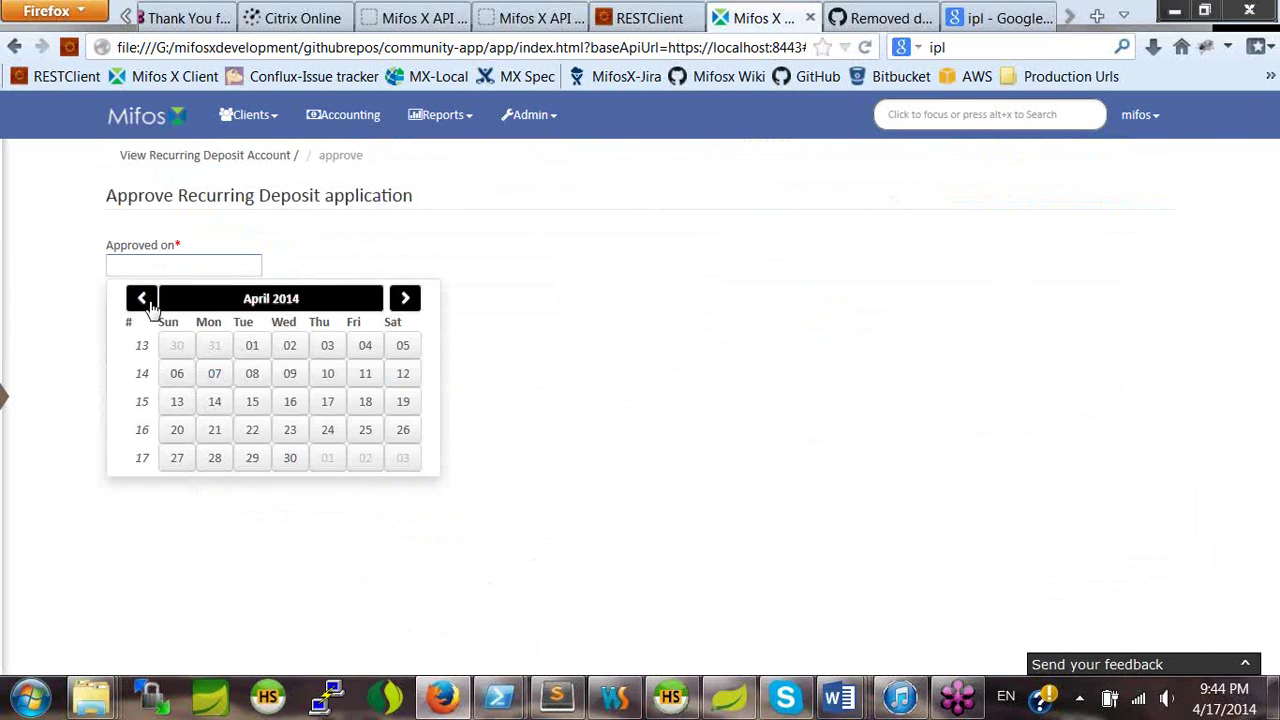
left_click(142, 300)
left_click(142, 300)
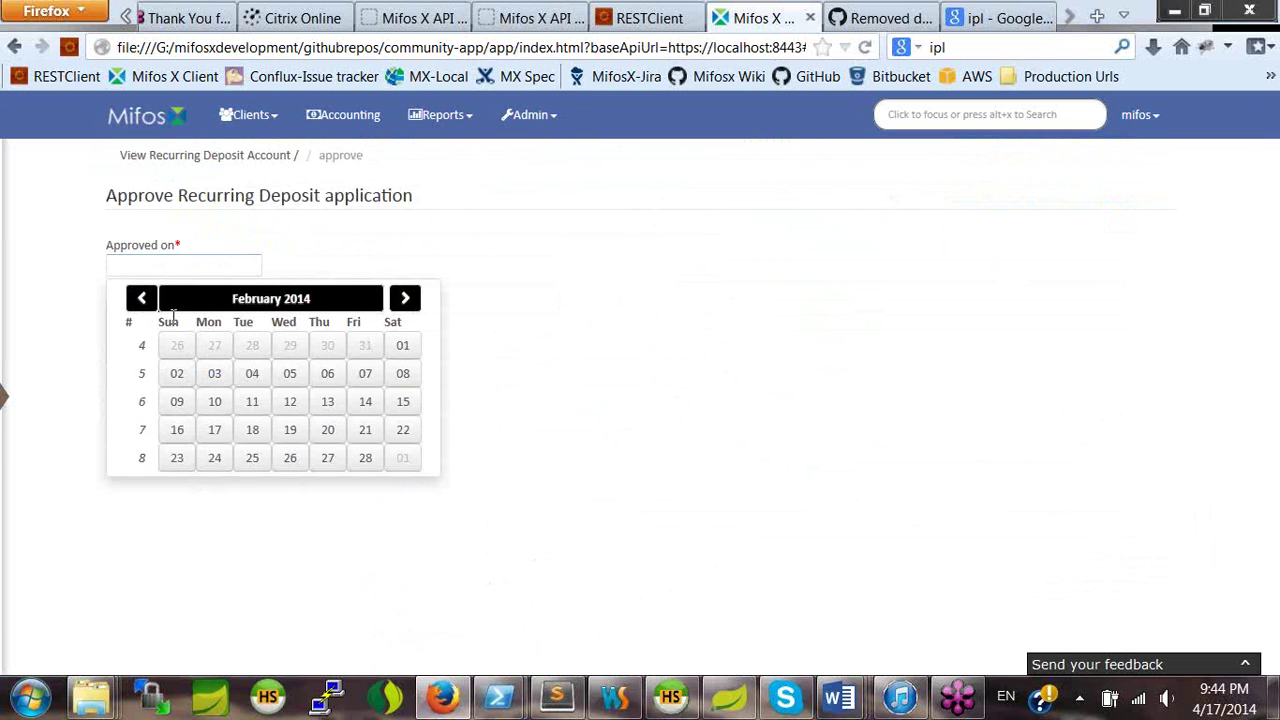
left_click(142, 300)
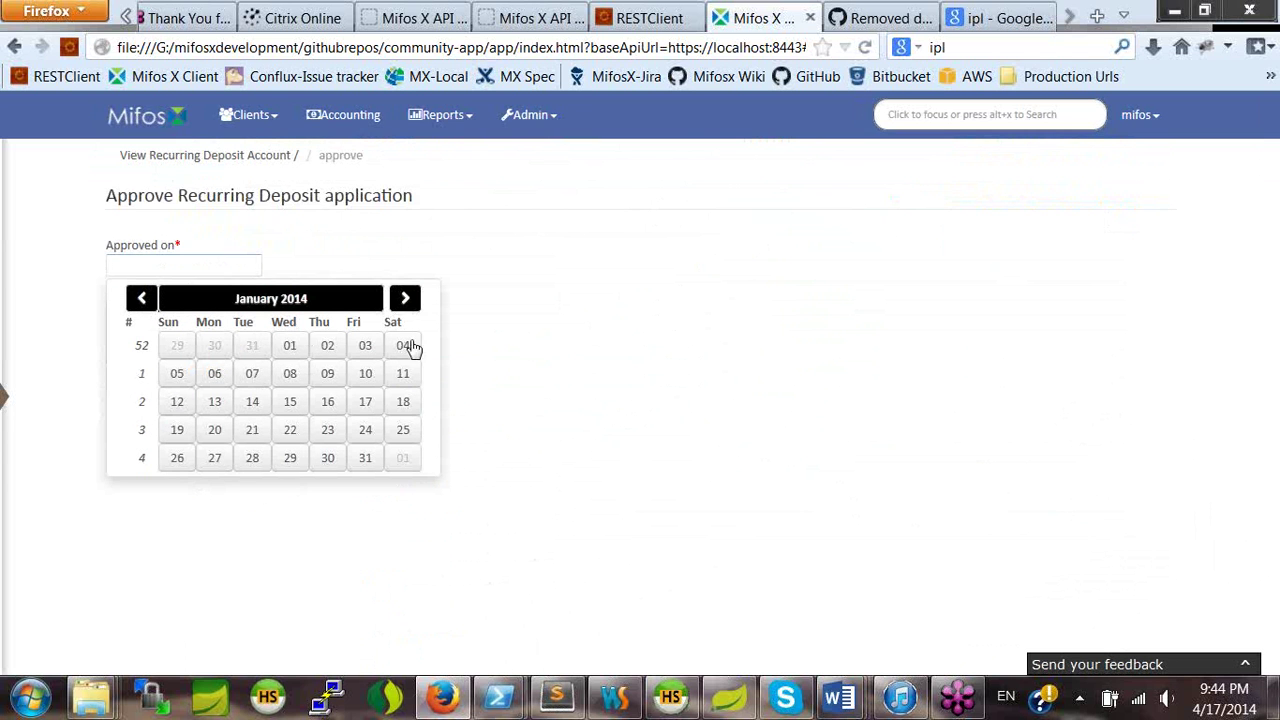
left_click(328, 350)
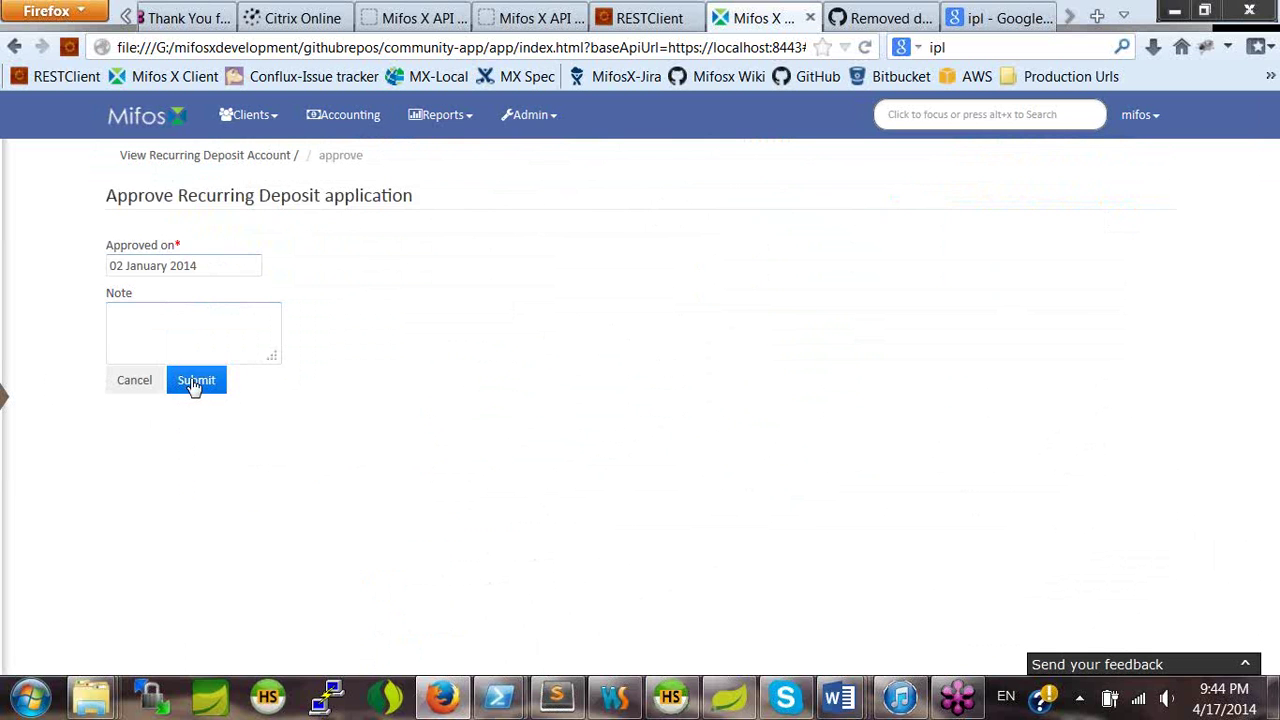
left_click(194, 385)
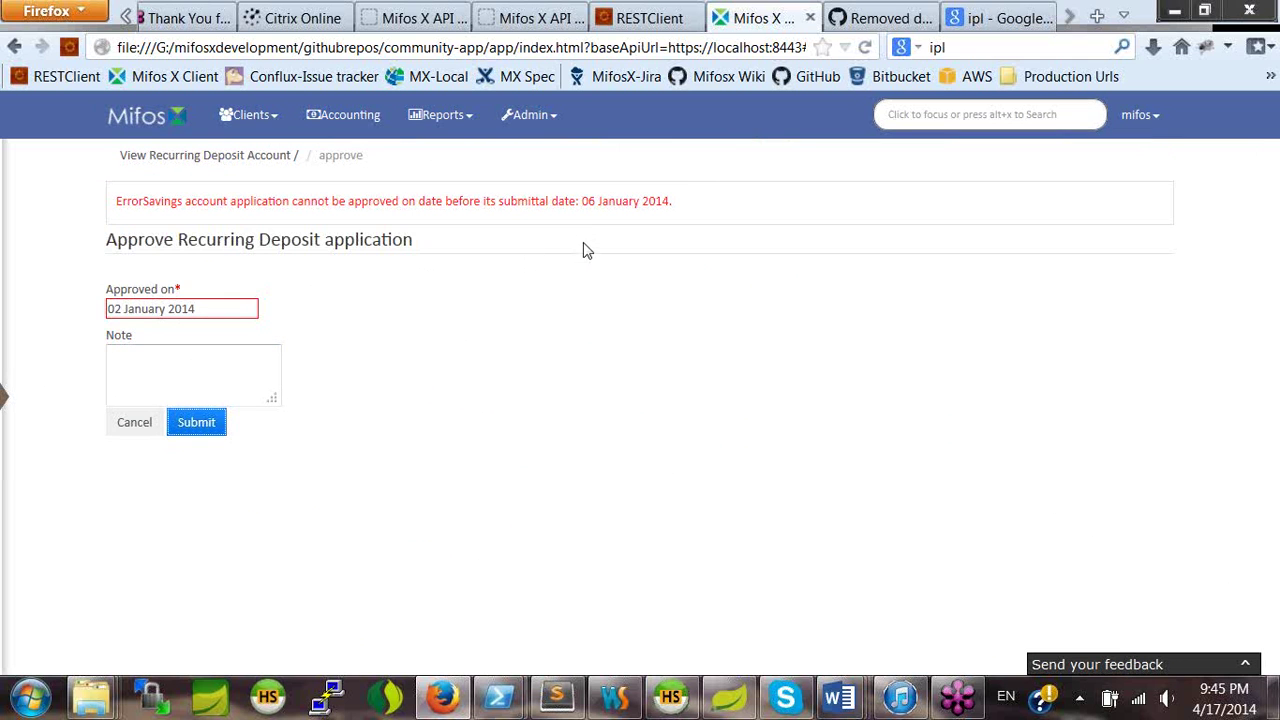
Change the approval date to 07 January 2014 and submit the approval.
left_click(228, 305)
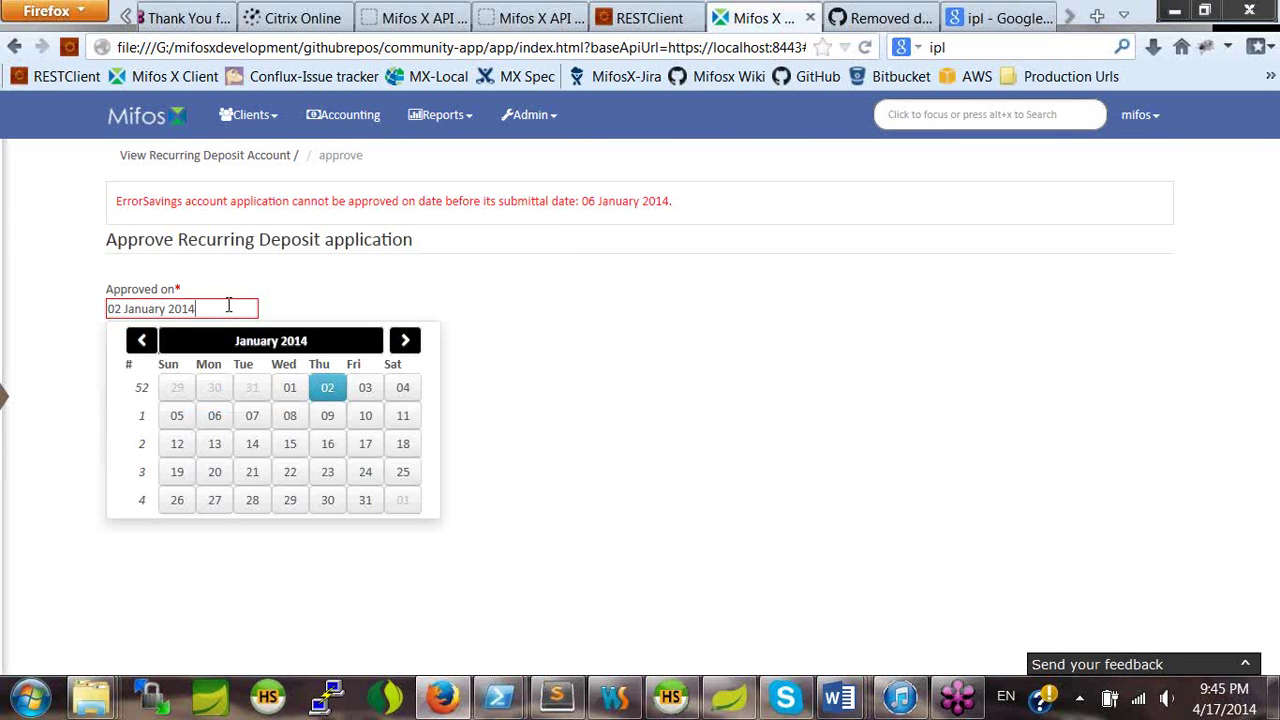
left_click(255, 422)
left_click(211, 427)
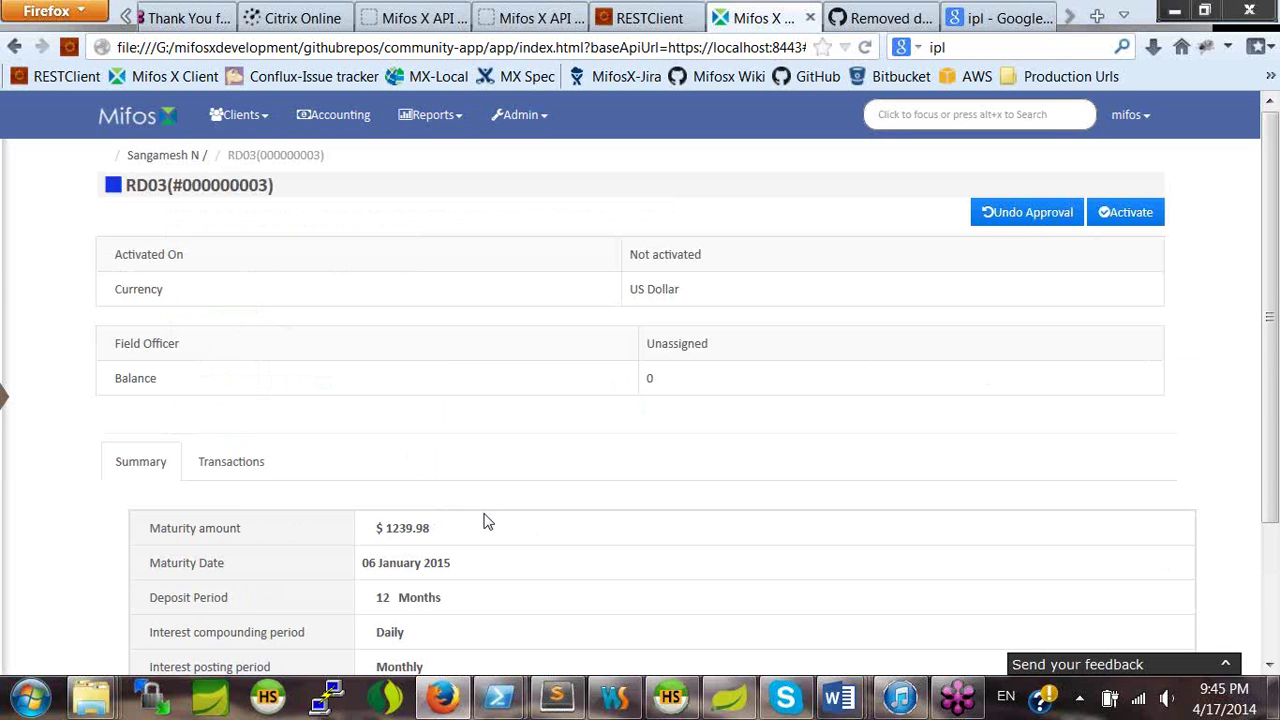
Activate the recurring deposit account with an activation date of 07 January 2014.
left_click(1133, 220)
left_click(180, 263)
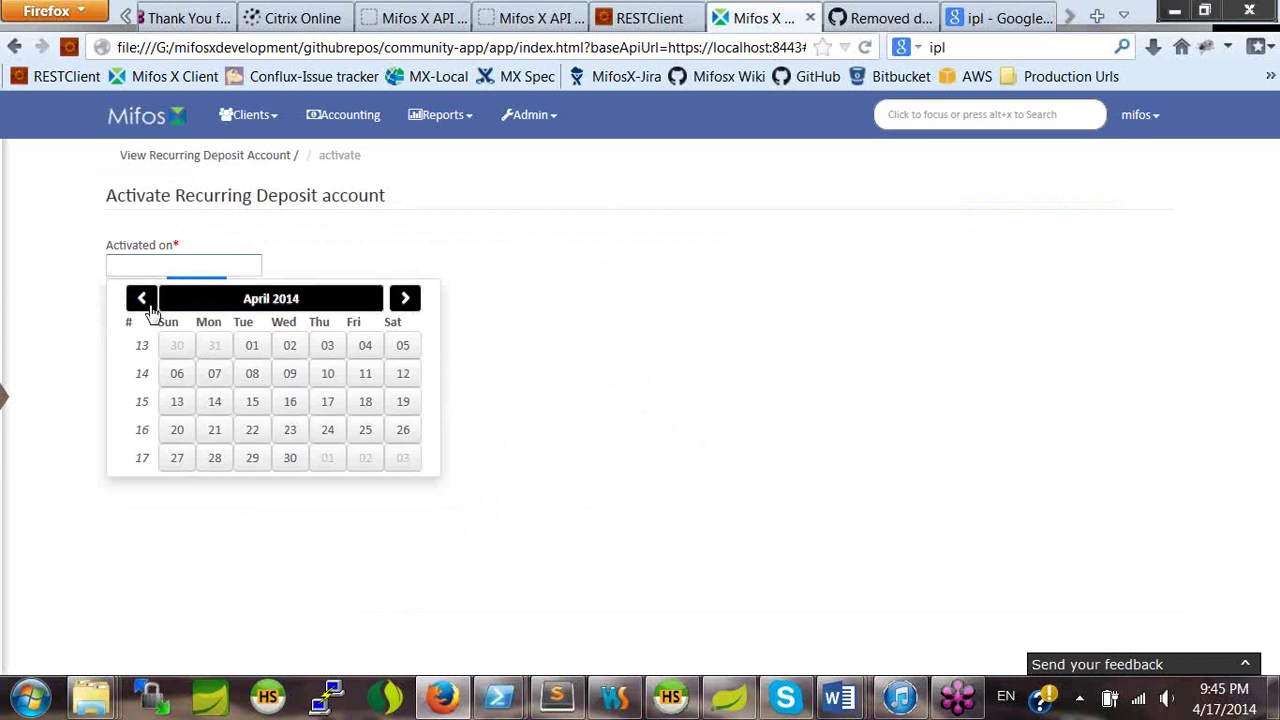
left_click(146, 308)
left_click(146, 308)
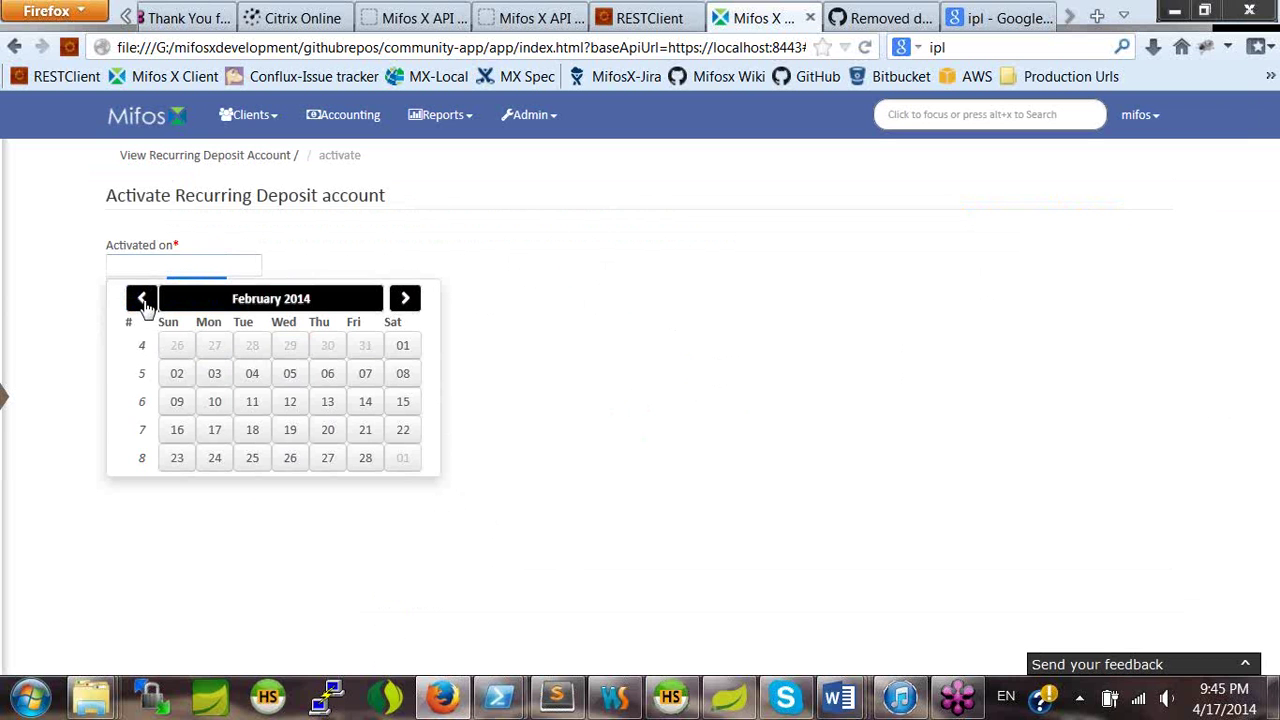
left_click(146, 308)
left_click(252, 378)
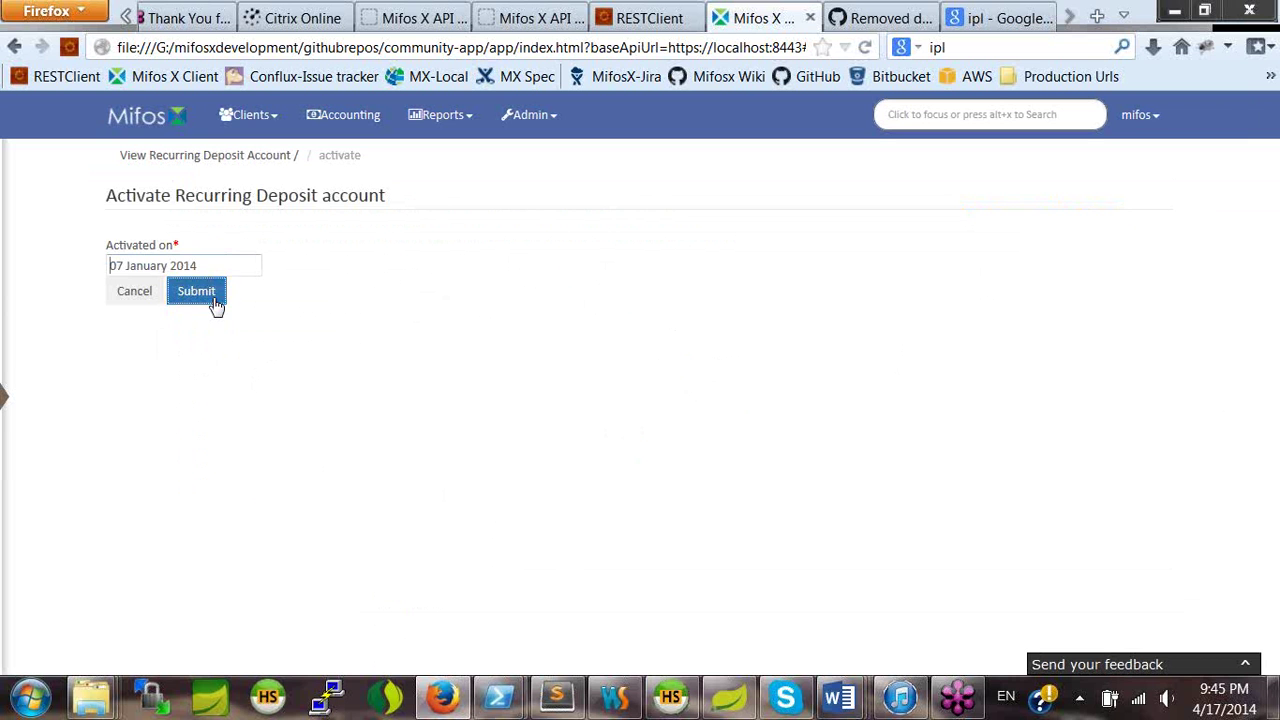
left_click(212, 302)
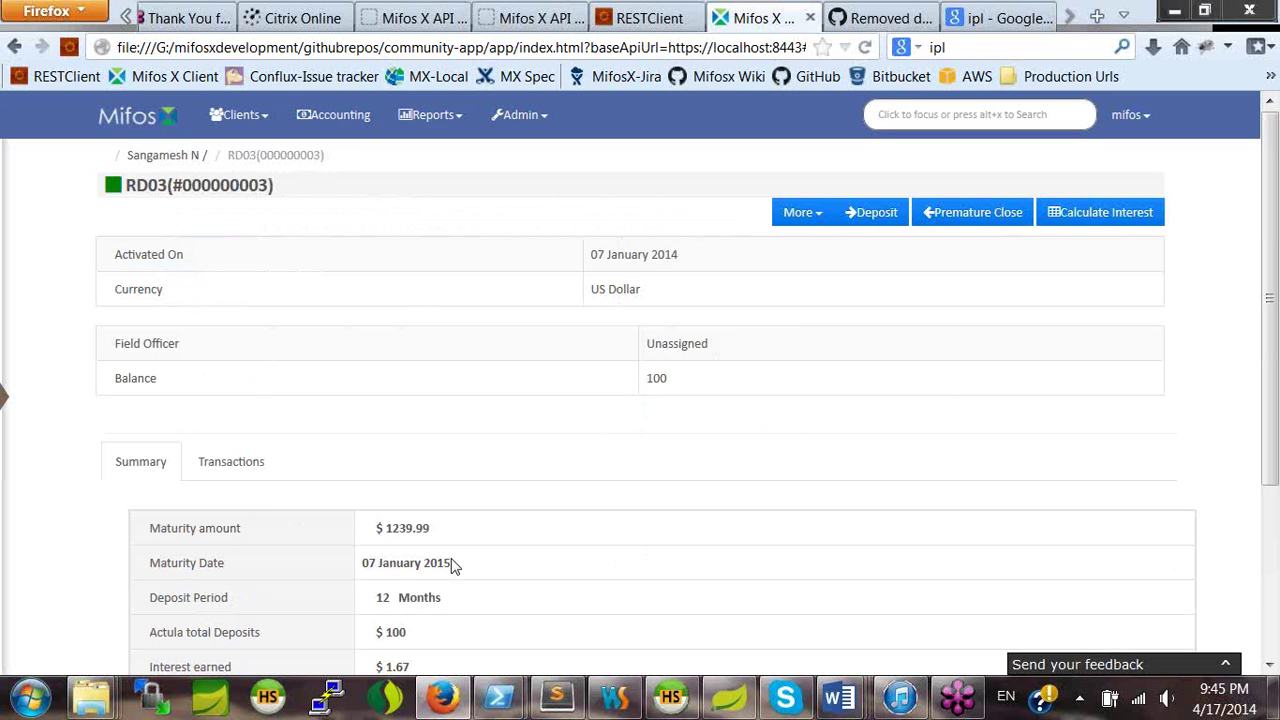
Examine the activated account's maturity date, balance and summary details.
left_click_drag(452, 565, 362, 566)
left_click(562, 562)
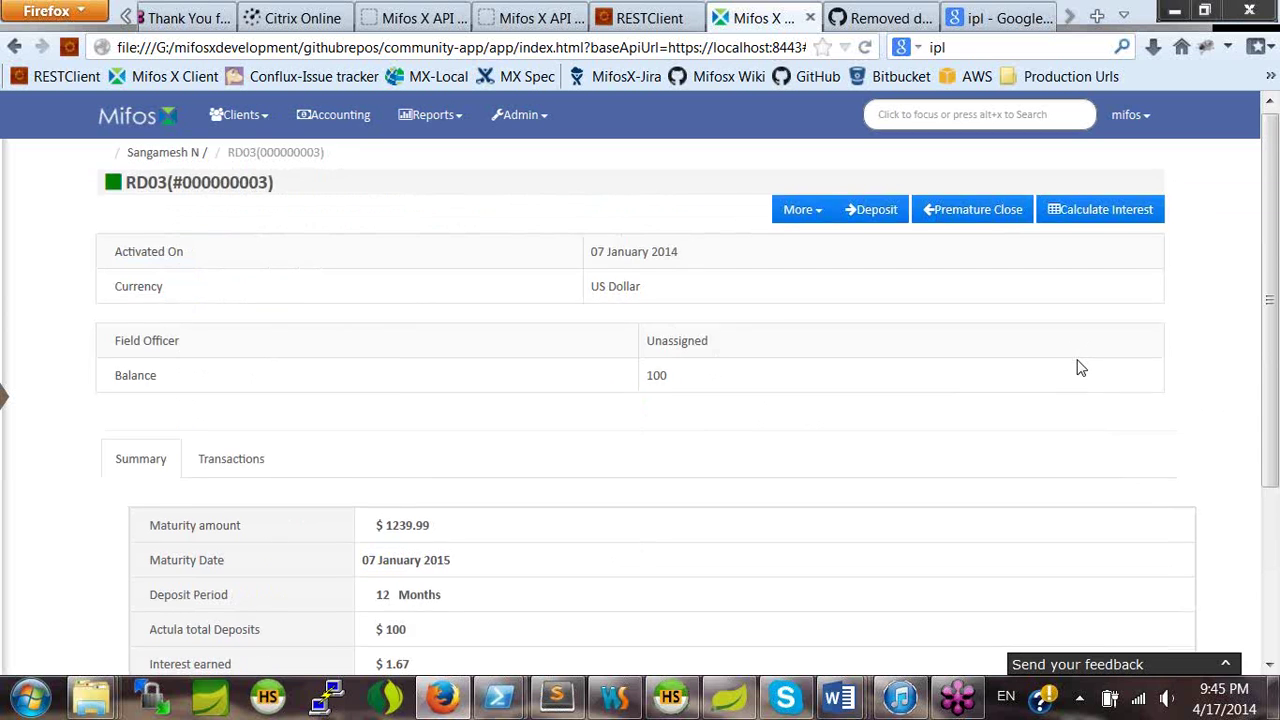
scroll(1077, 366, "down", 2)
scroll(1077, 366, "up", 2)
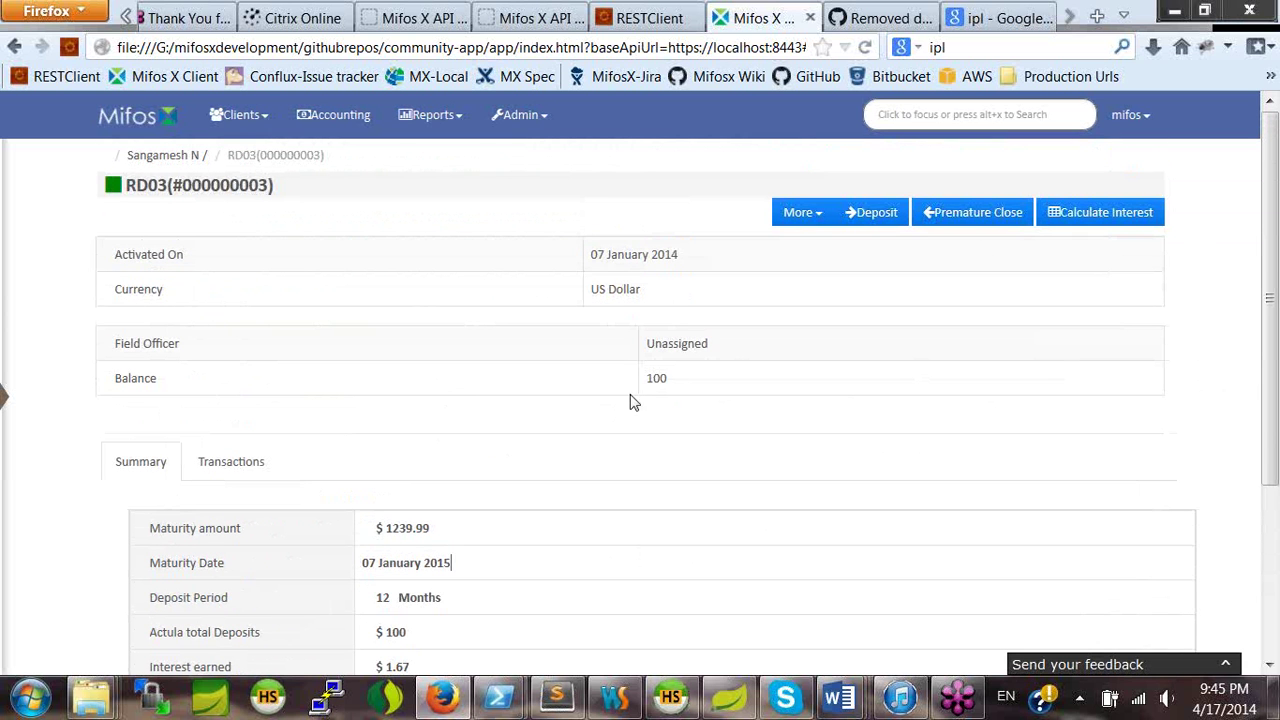
left_click_drag(666, 378, 650, 385)
left_click(677, 390)
scroll(850, 372, "down", 4)
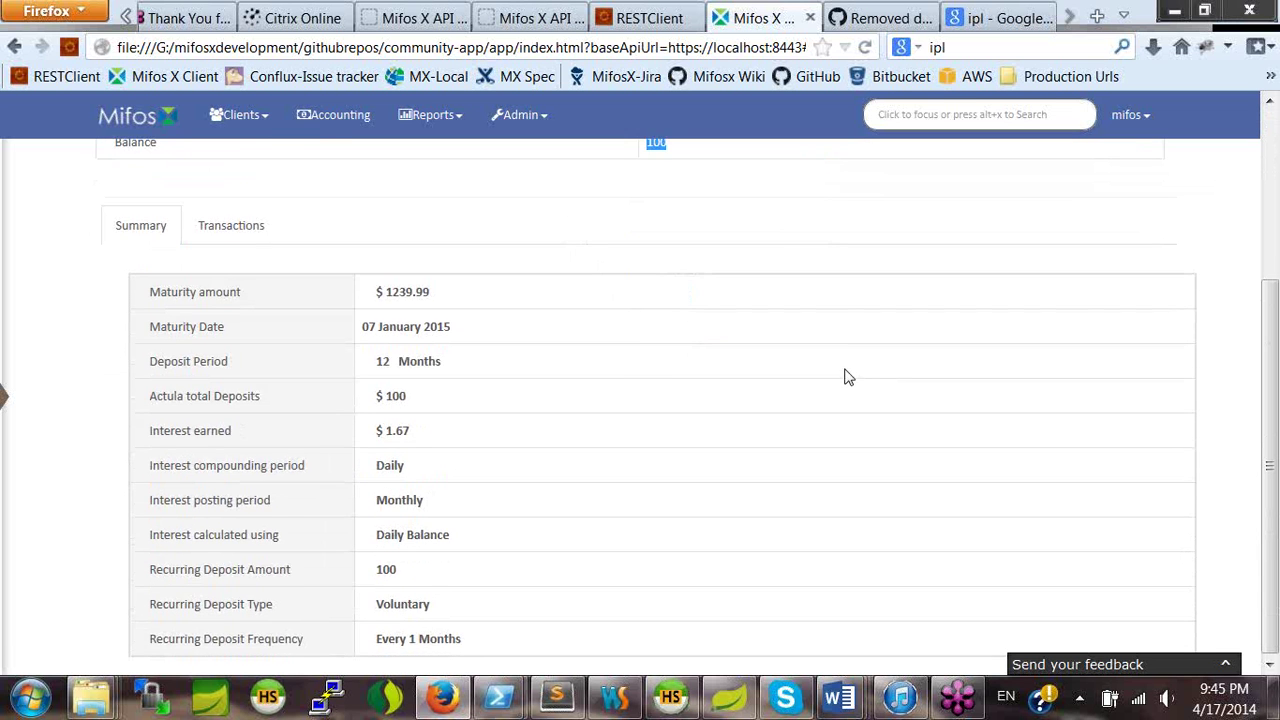
scroll(846, 374, "up", 4)
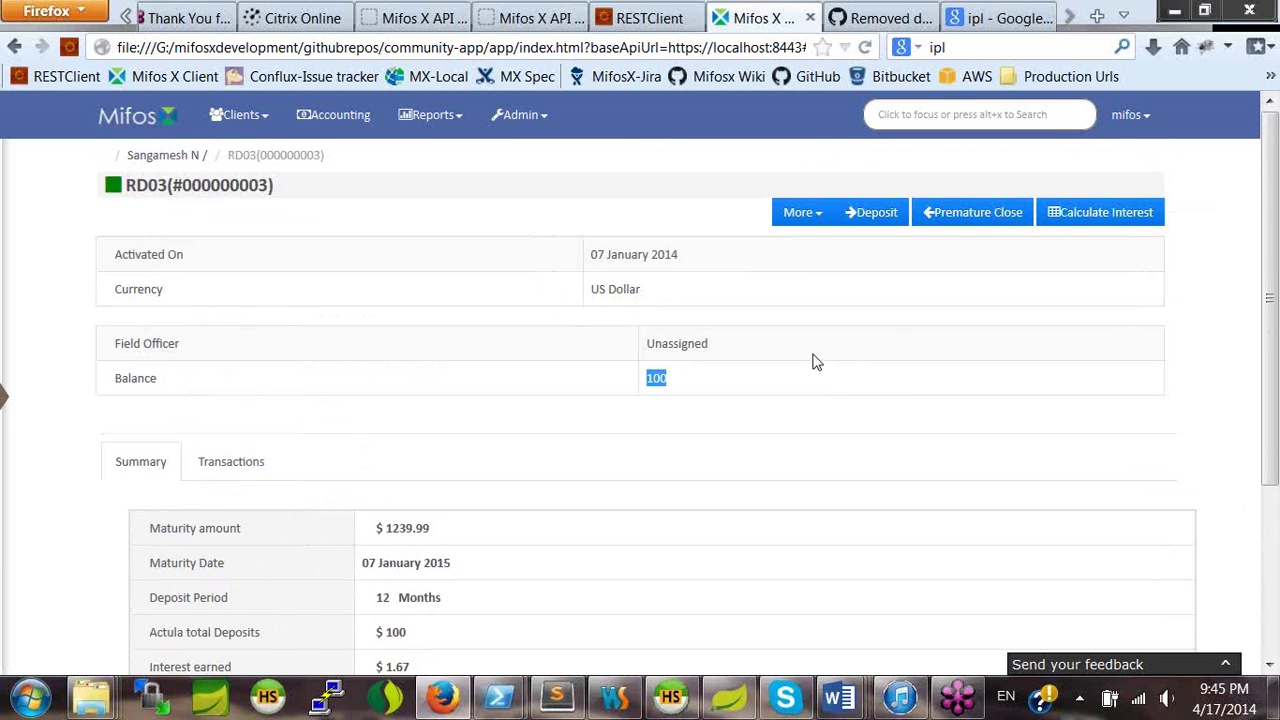
Deposit the 100 installment into the recurring deposit account with a transaction date of 07 February 2014.
left_click(876, 220)
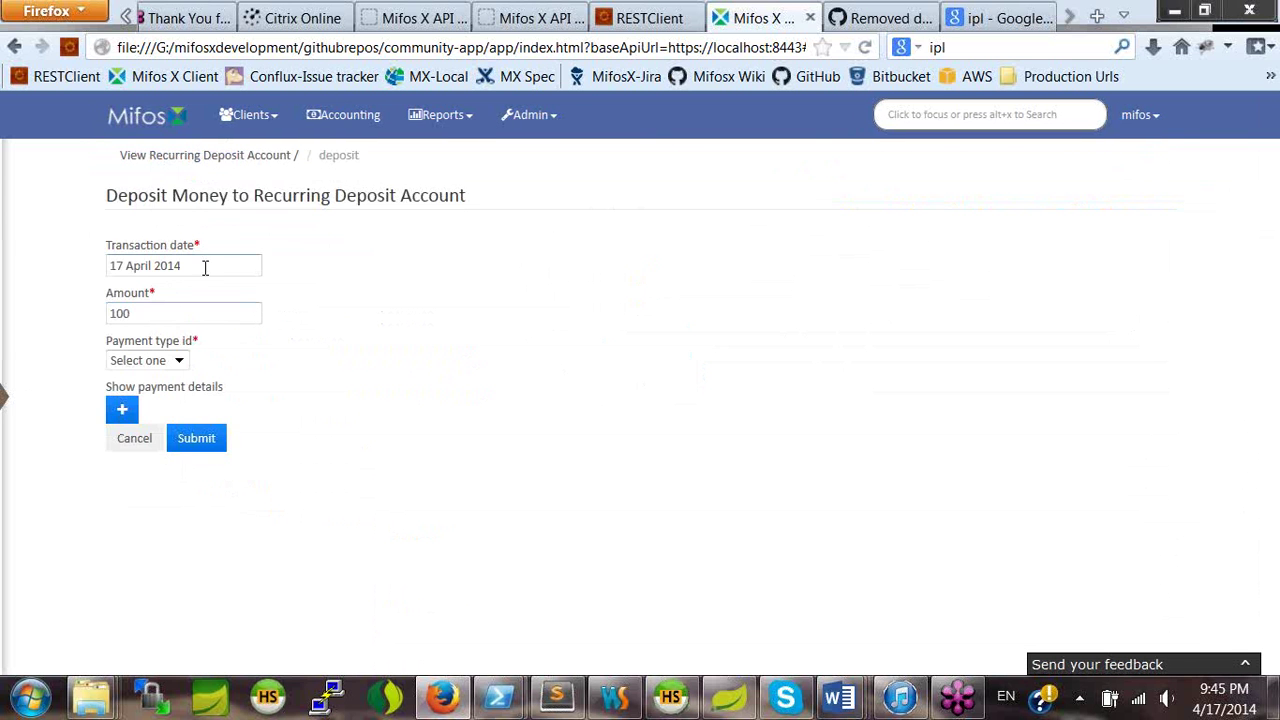
left_click(205, 267)
left_click(143, 299)
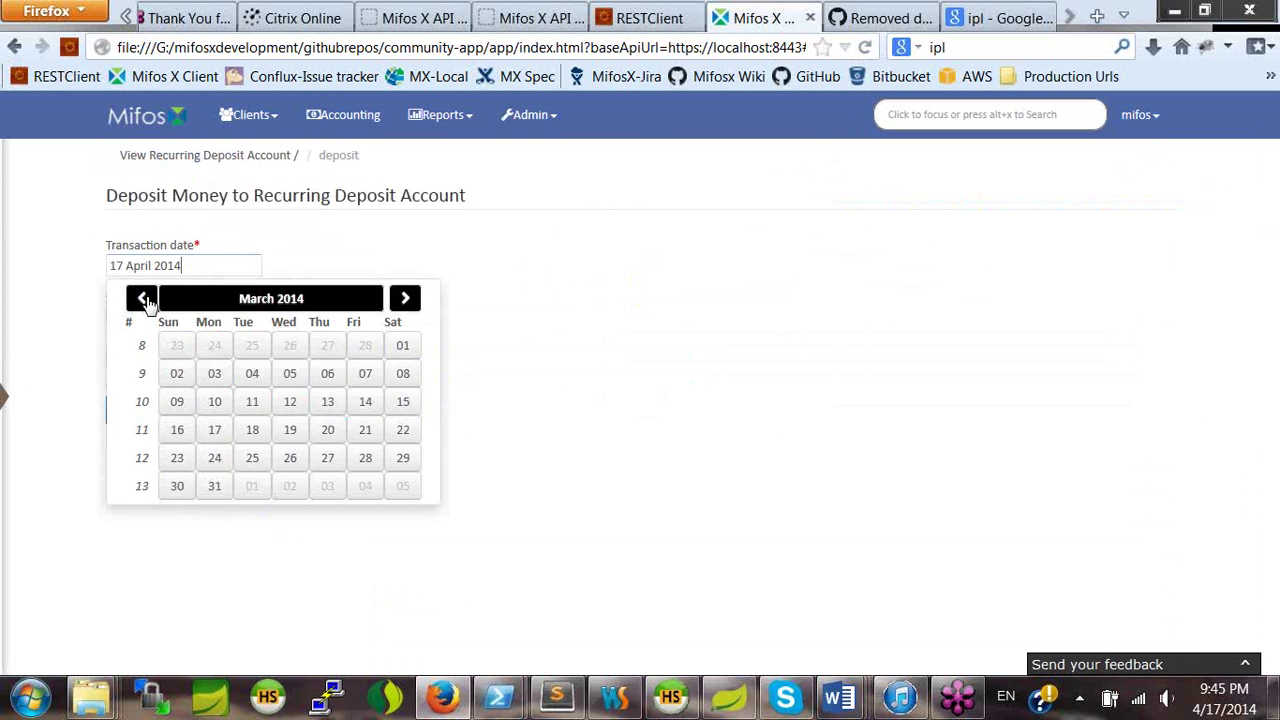
left_click(145, 300)
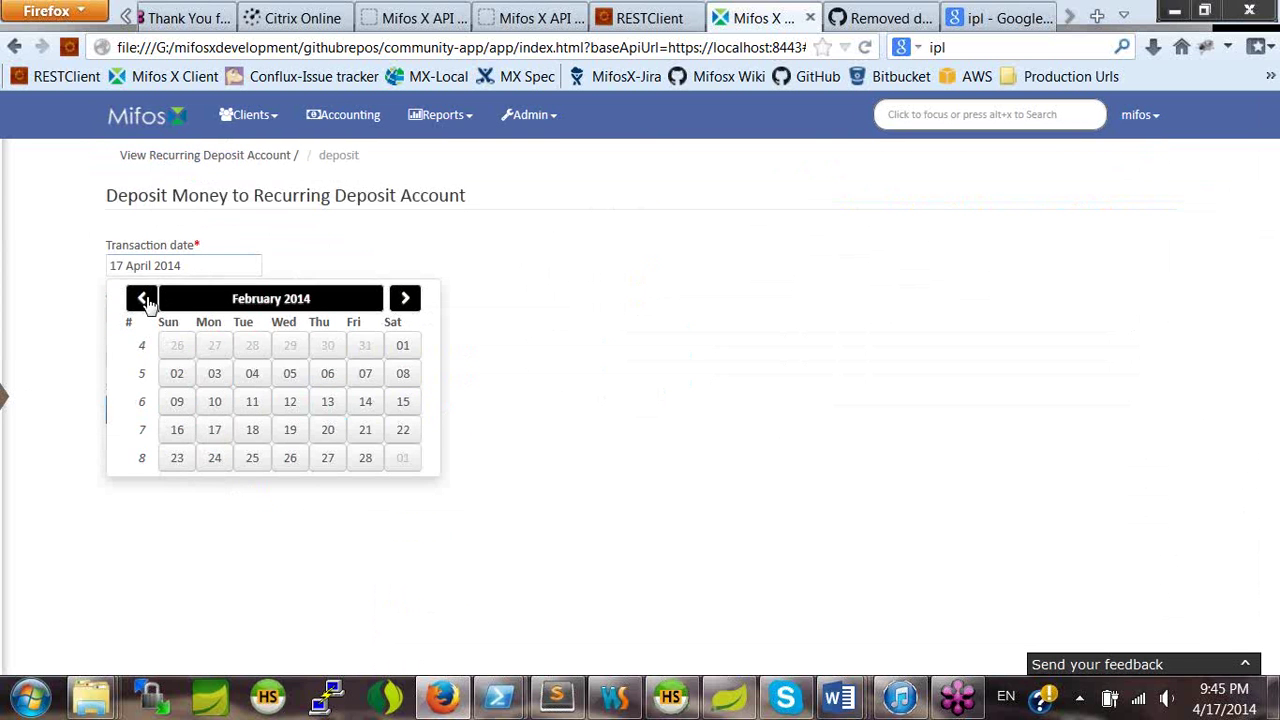
left_click(365, 373)
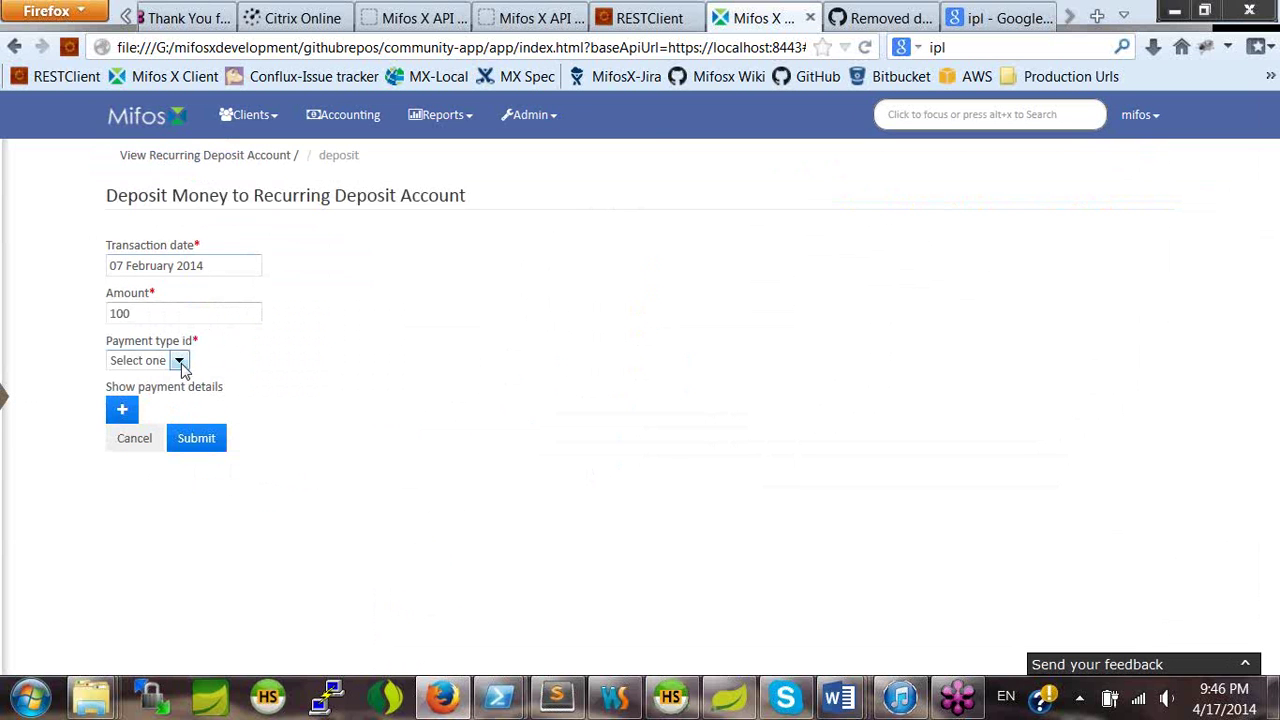
left_click(180, 362)
left_click(181, 365)
left_click(197, 441)
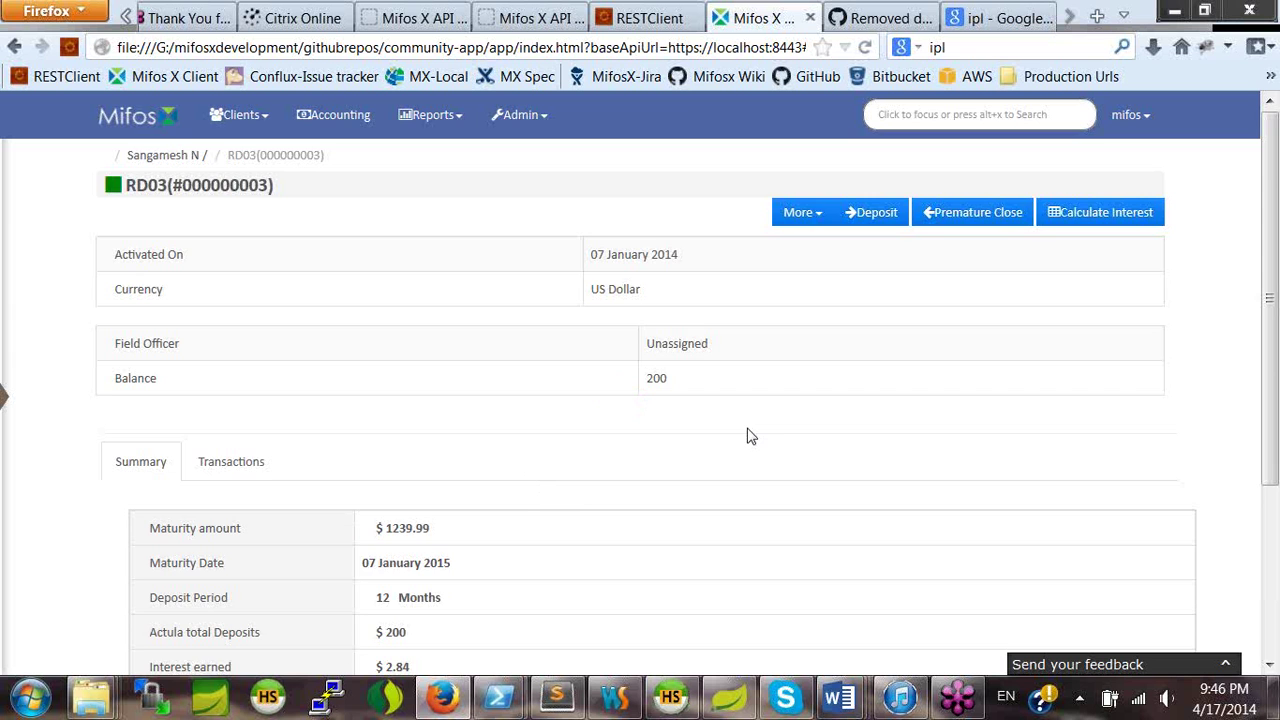
Examine the recurring deposit account's balance and maturity amount after the February deposit.
scroll(746, 436, "down", 2)
left_click_drag(676, 277, 645, 276)
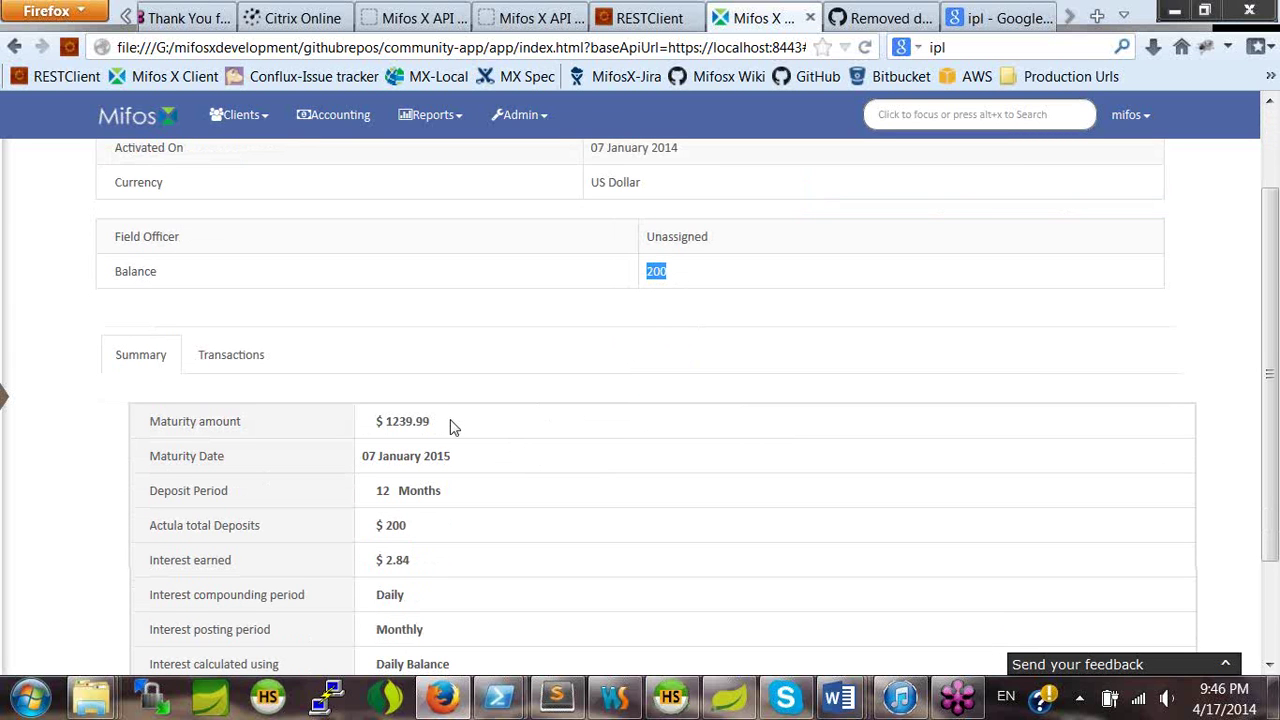
left_click_drag(440, 428, 386, 424)
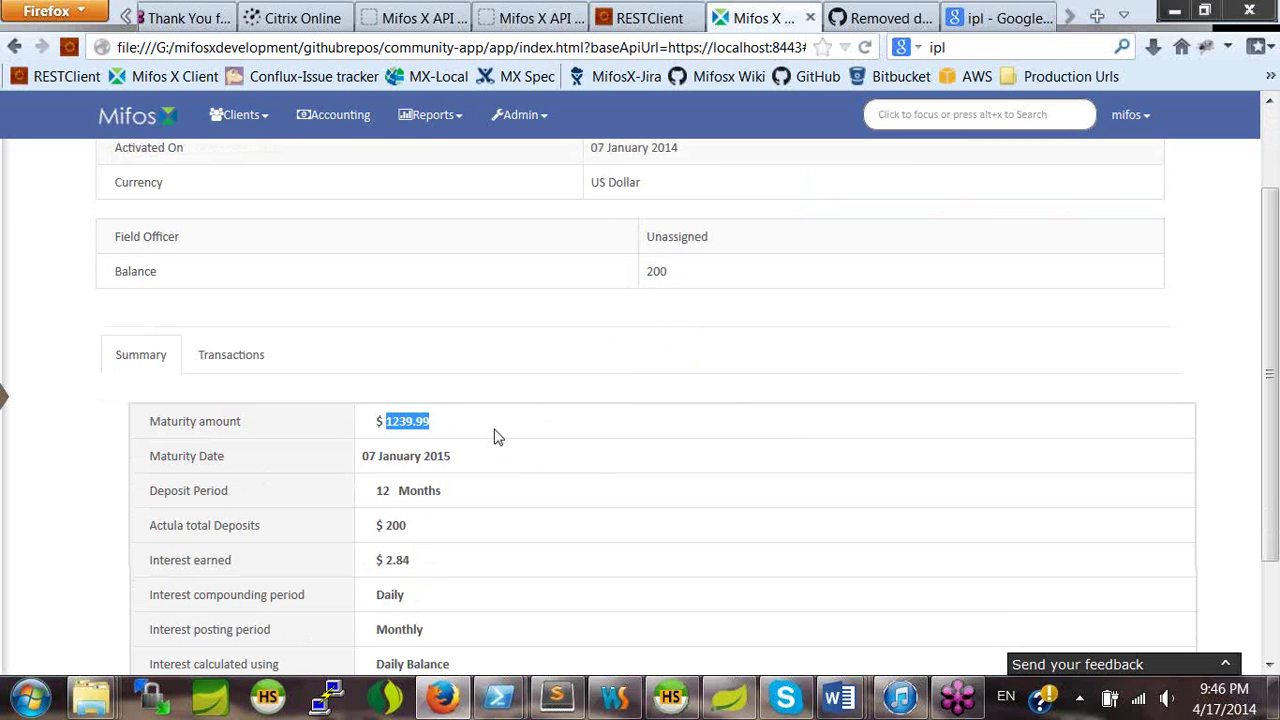
scroll(494, 437, "down", 2)
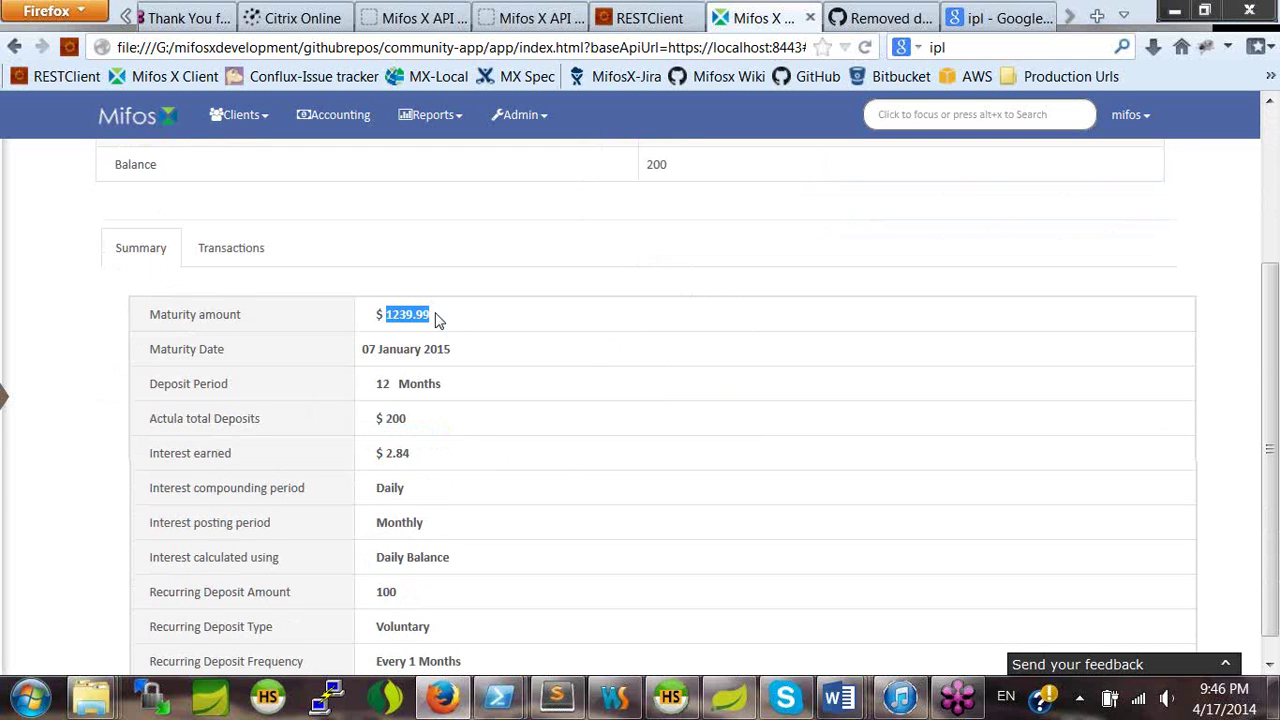
scroll(589, 346, "up", 2)
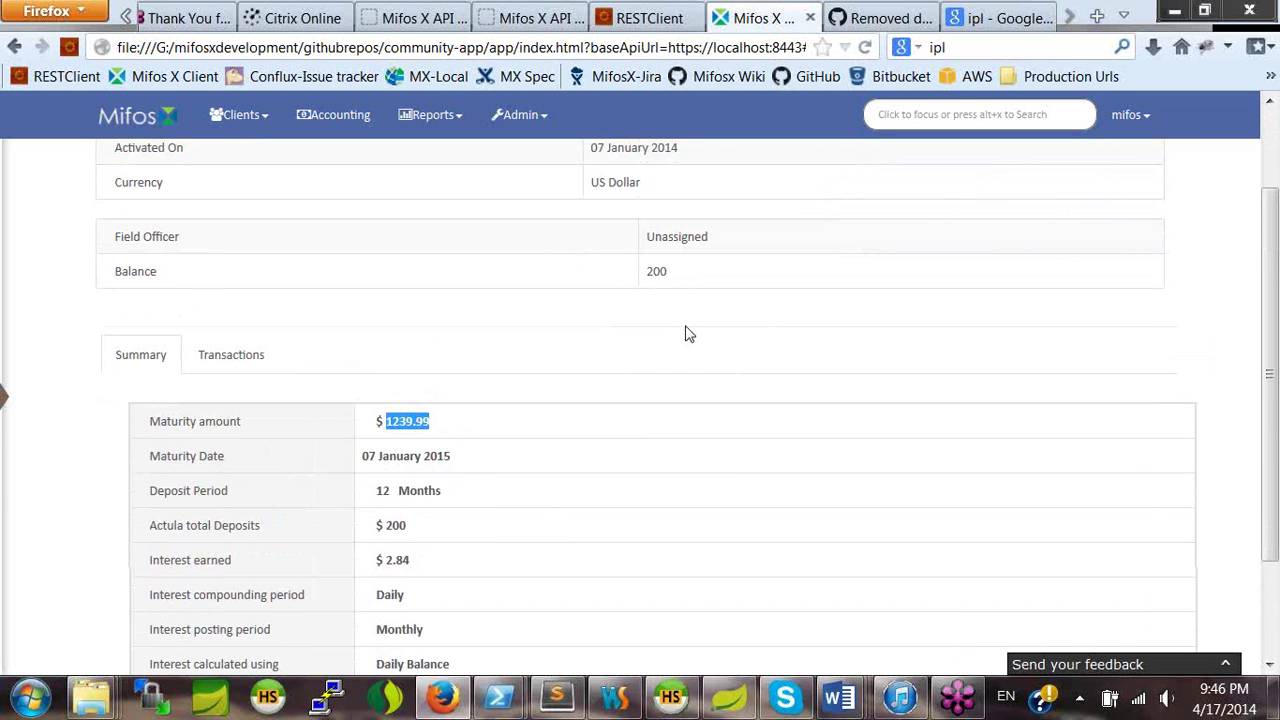
scroll(688, 333, "up", 2)
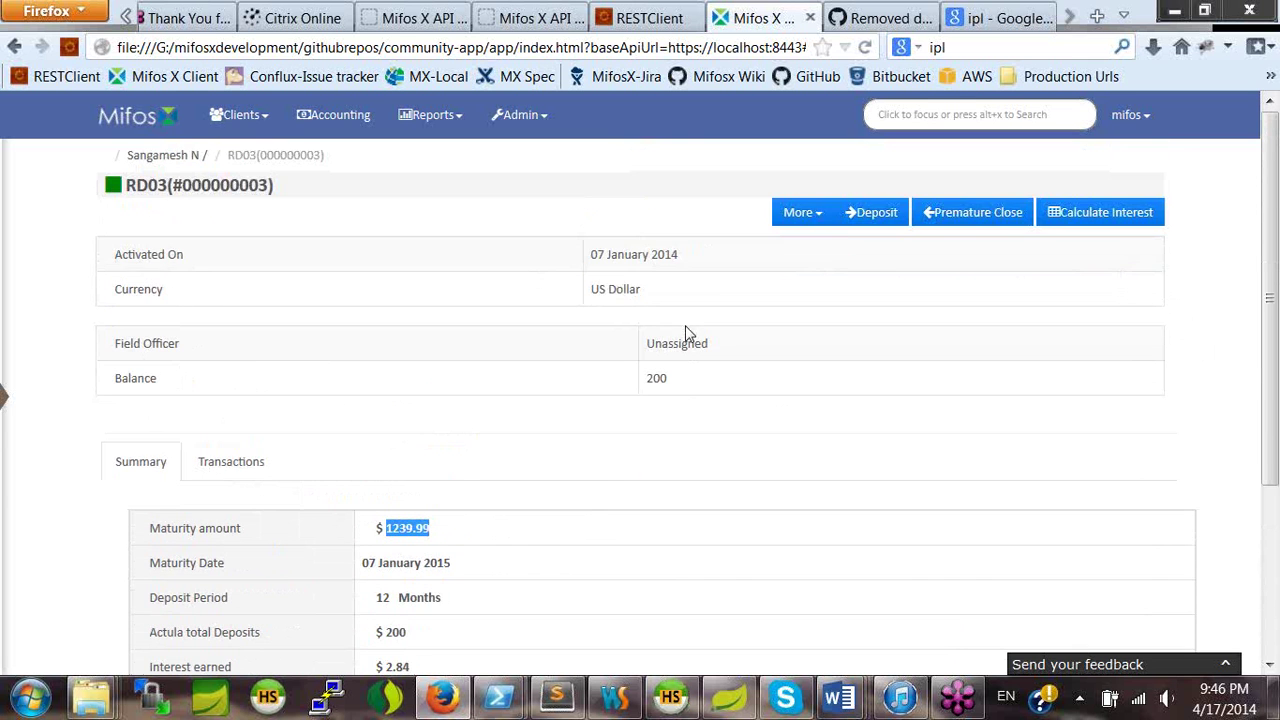
Make a partial deposit of 50 into the recurring deposit account with a transaction date of 07 March 2014.
left_click(876, 214)
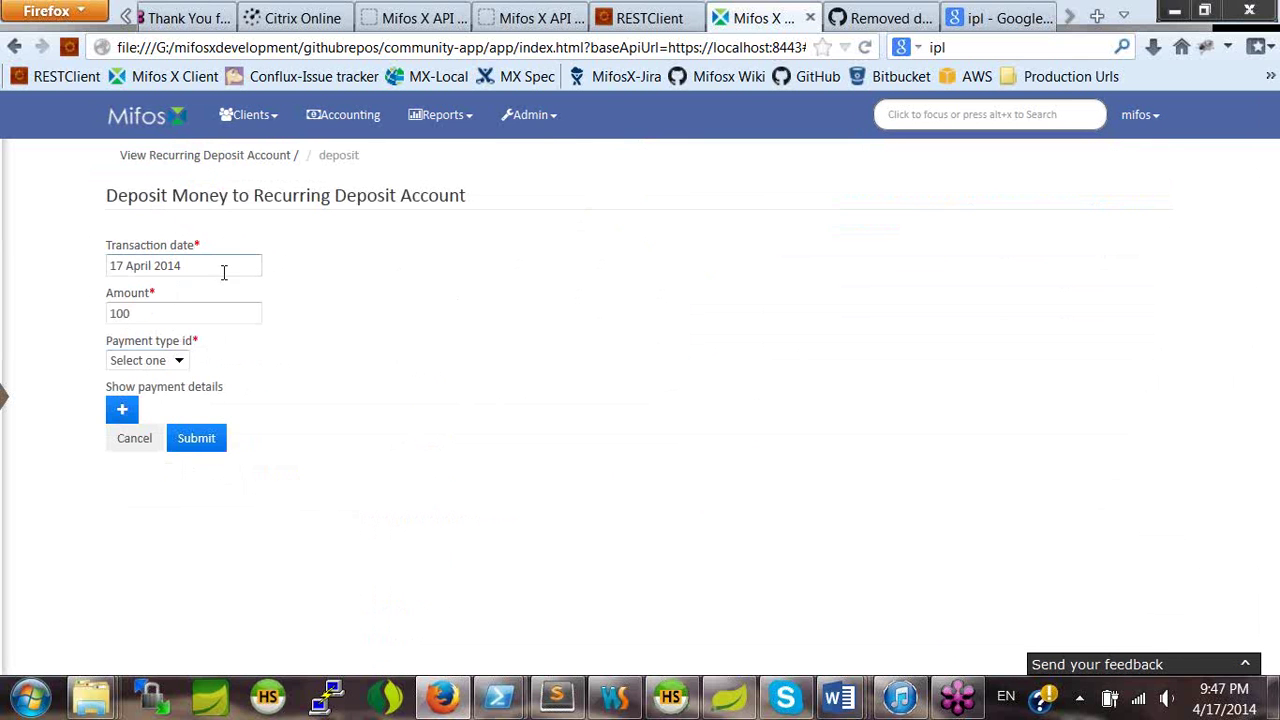
left_click(226, 268)
left_click(145, 300)
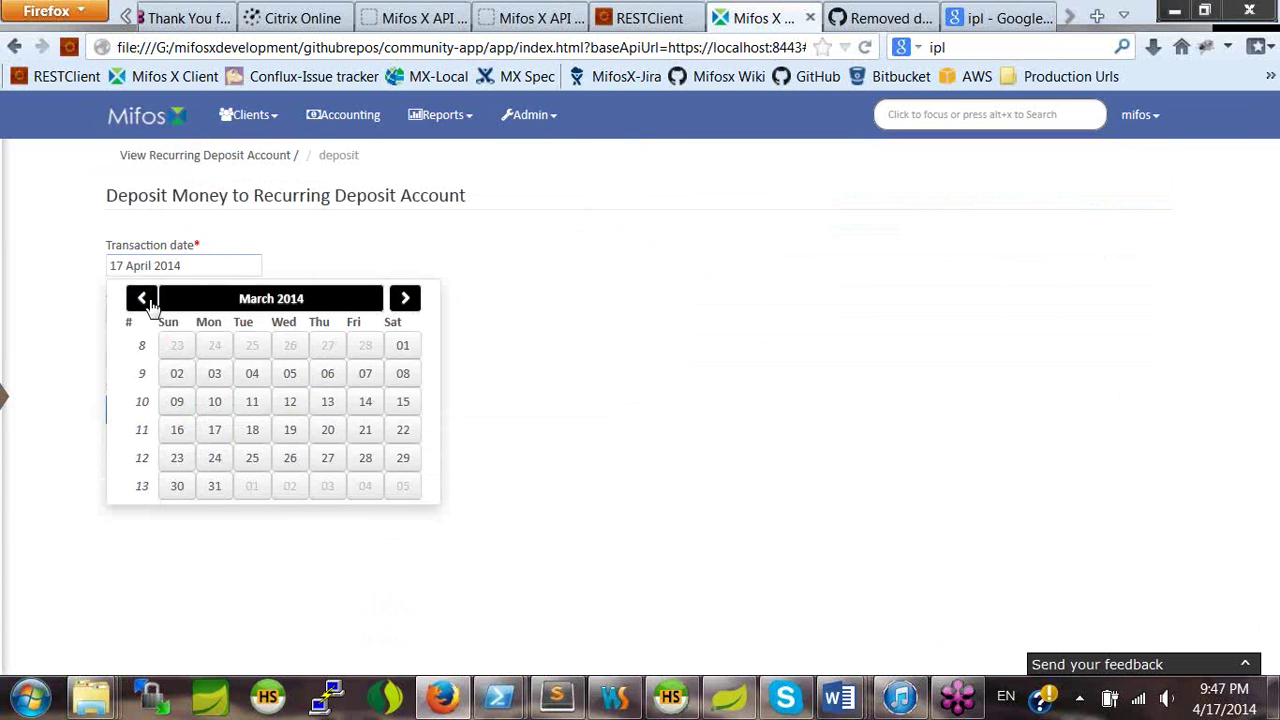
left_click(366, 375)
left_click_drag(160, 313, 79, 313)
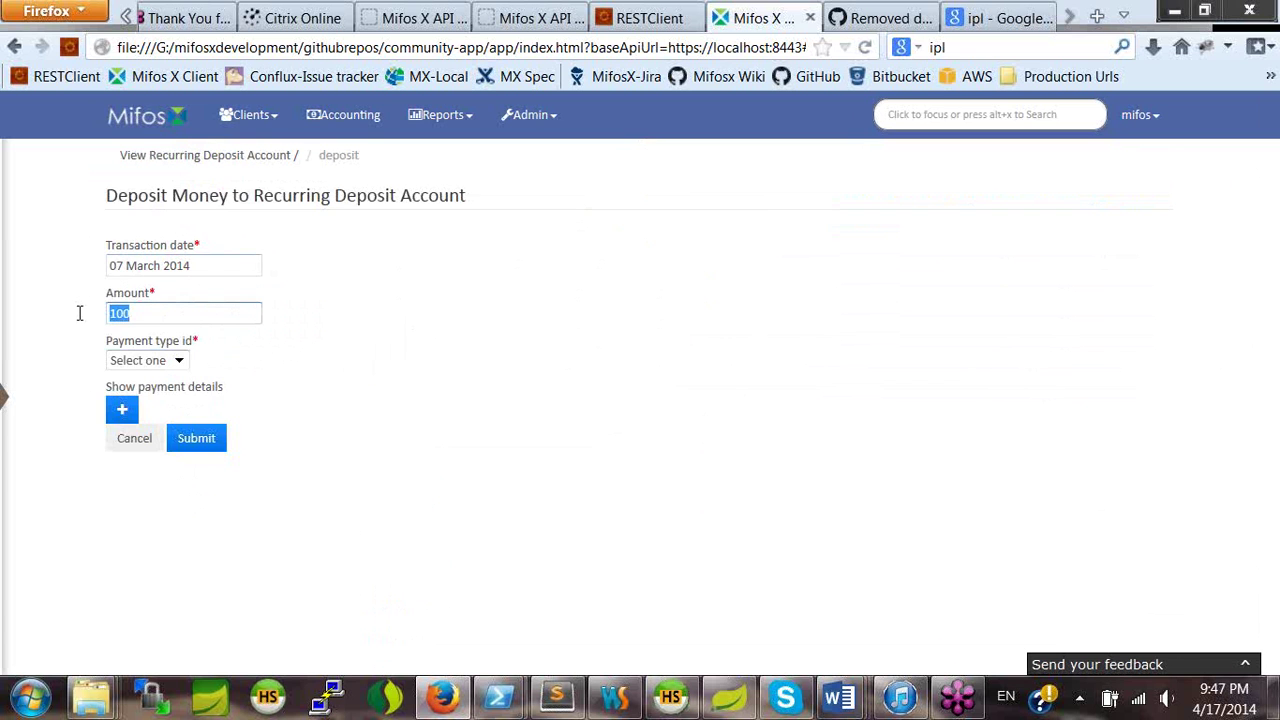
type("50")
left_click(200, 443)
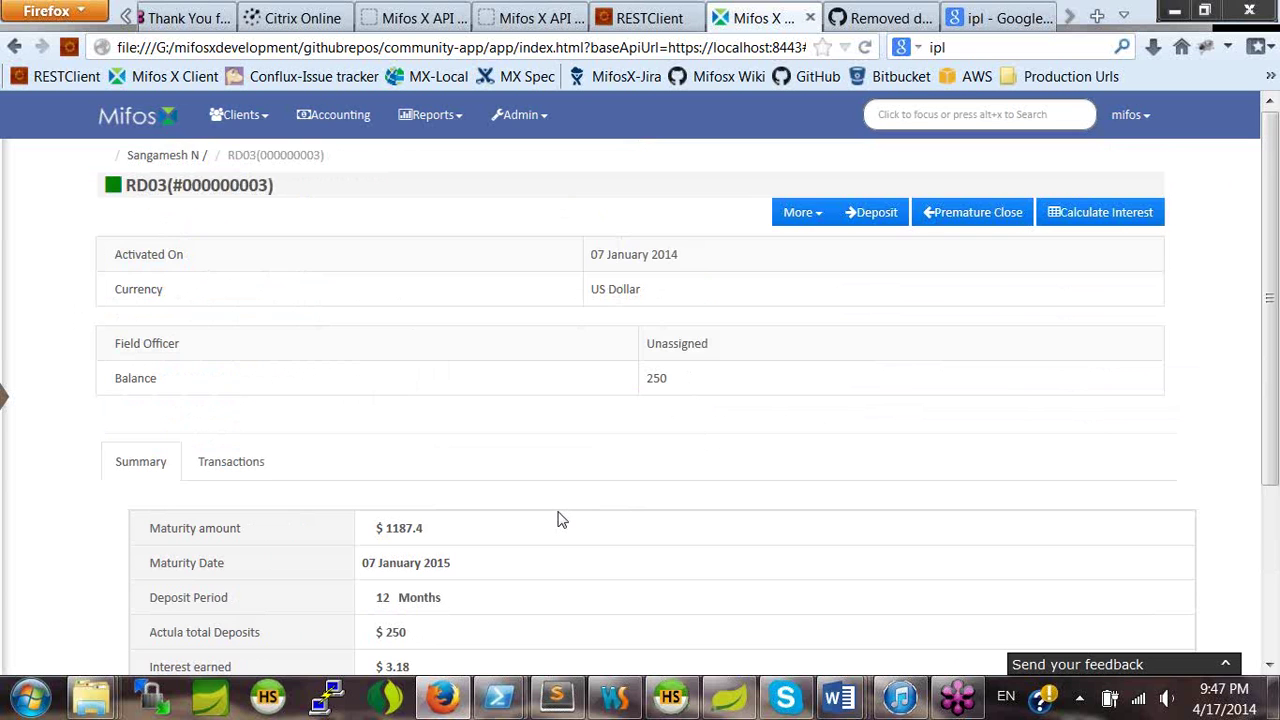
Examine how the partial March deposit affects the recurring deposit's maturity amount.
scroll(560, 517, "down", 2)
left_click_drag(424, 421, 380, 422)
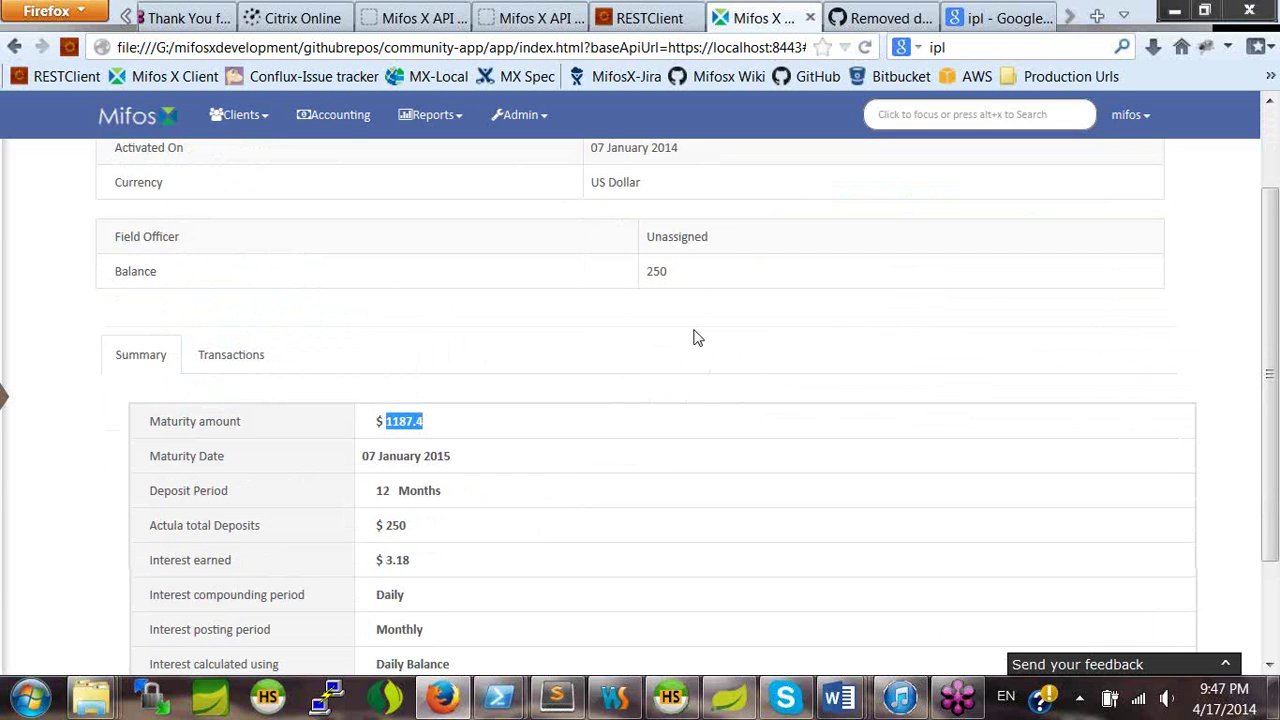
scroll(697, 338, "up", 2)
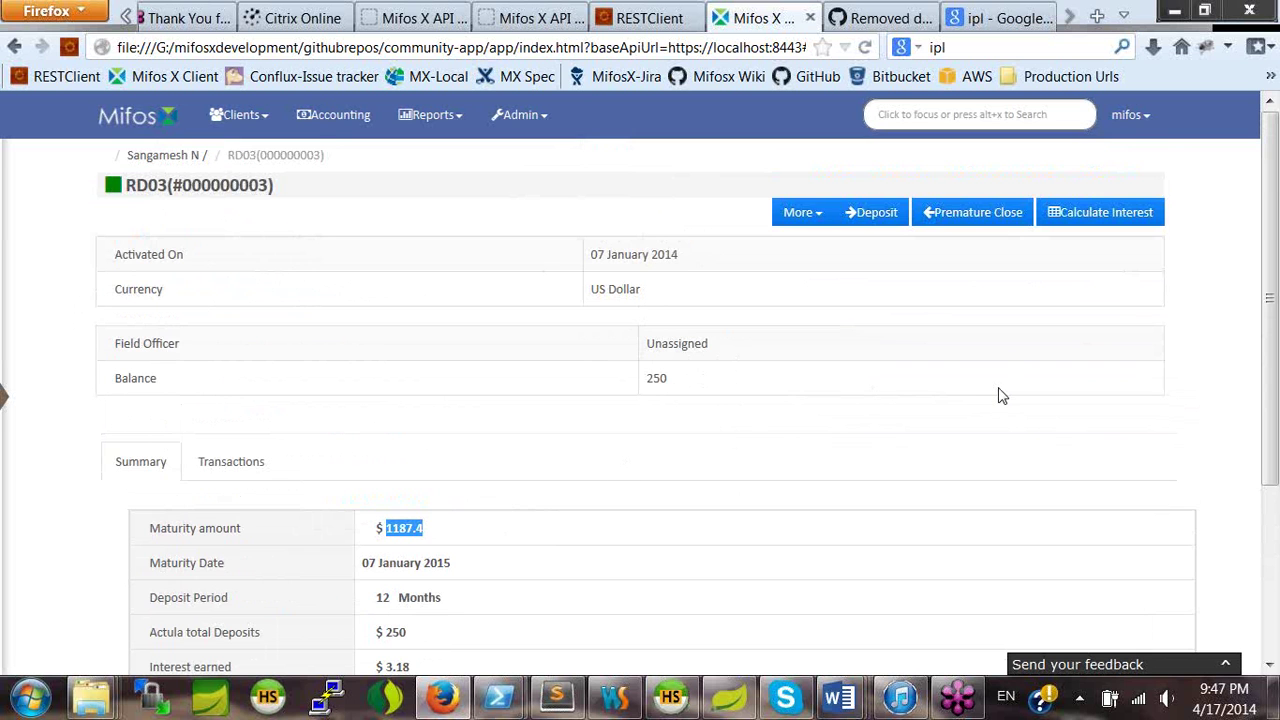
scroll(1002, 396, "down", 2)
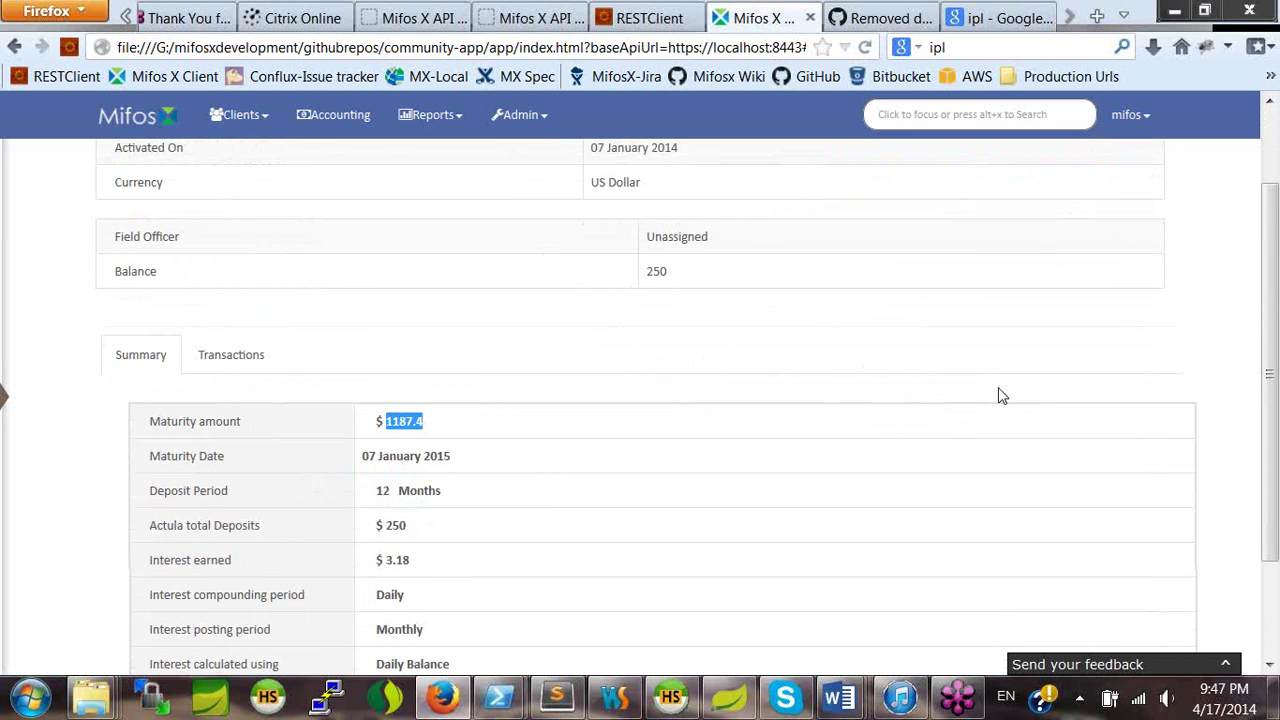
scroll(1002, 396, "up", 2)
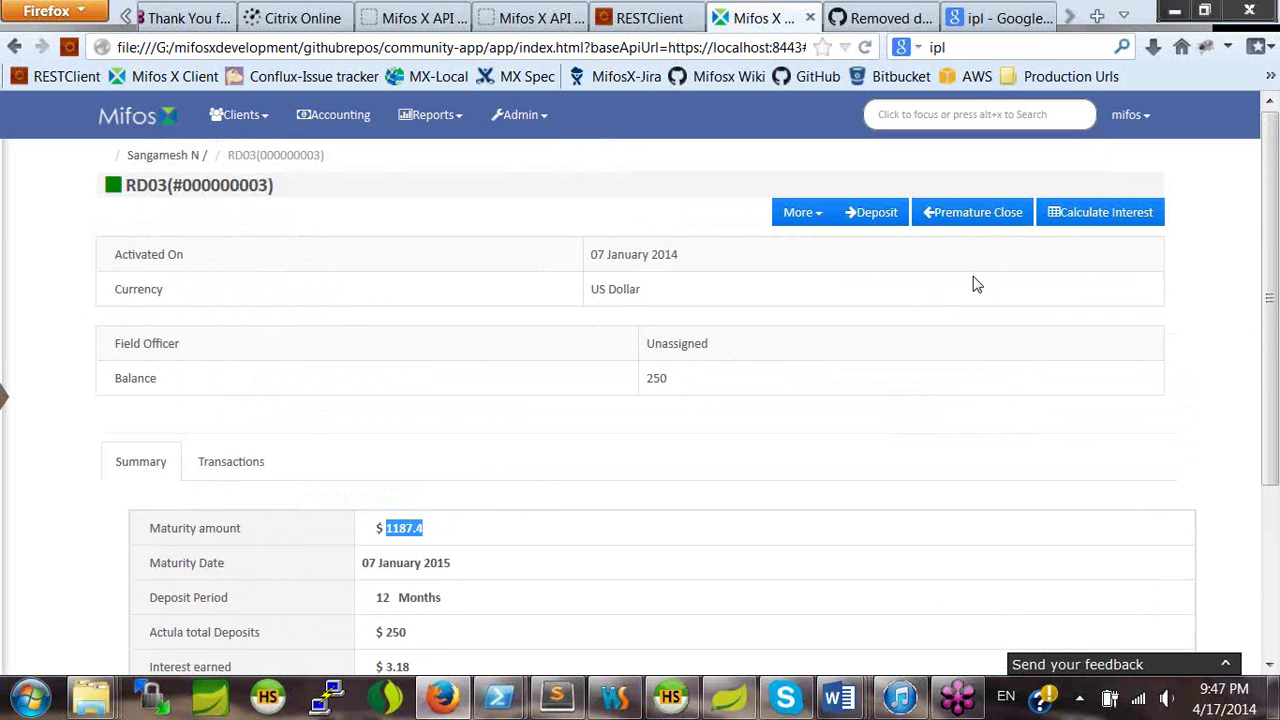
Start the premature closure of the recurring deposit with a closing date of 03 April 2014 and check the maturity amount.
left_click(979, 215)
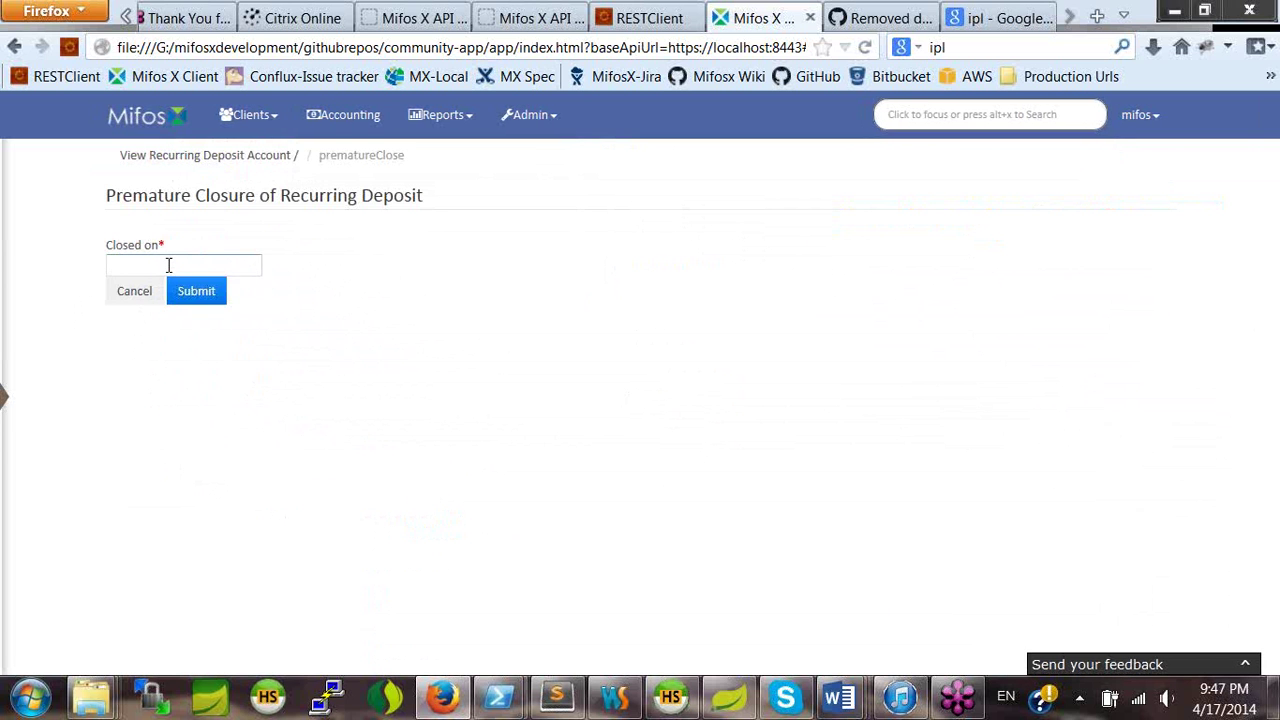
left_click(169, 265)
left_click(141, 298)
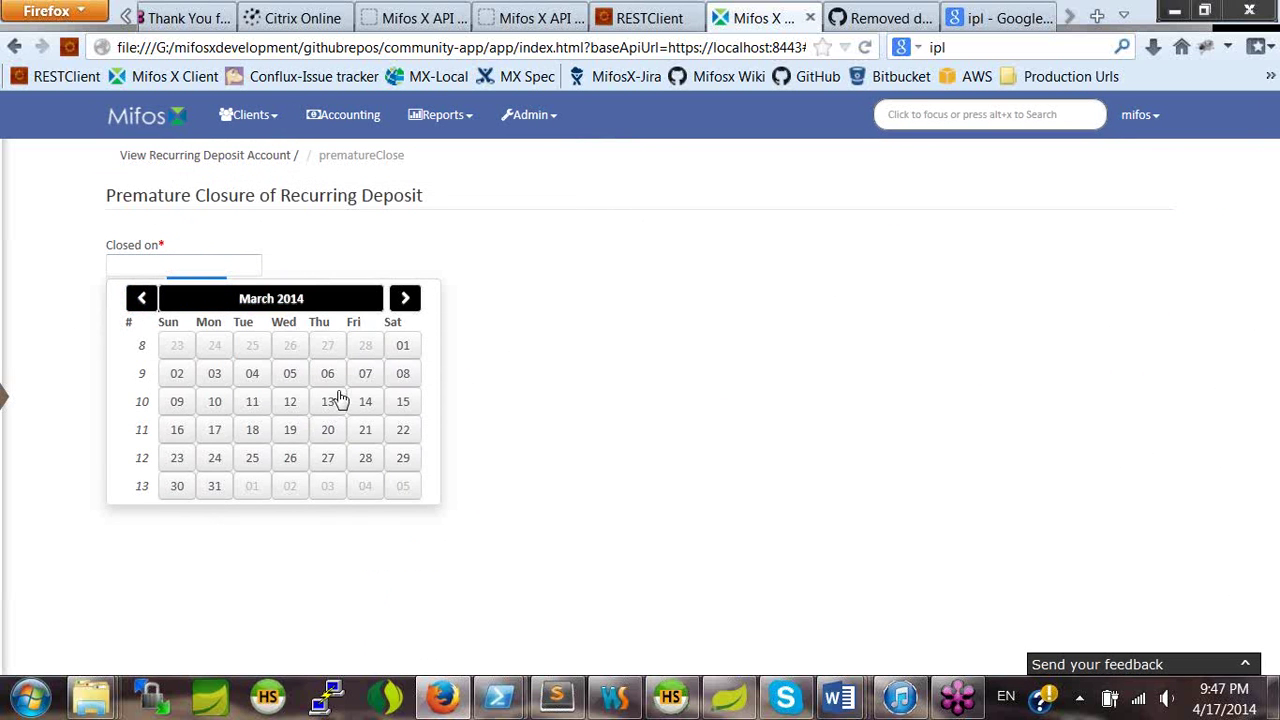
left_click(405, 298)
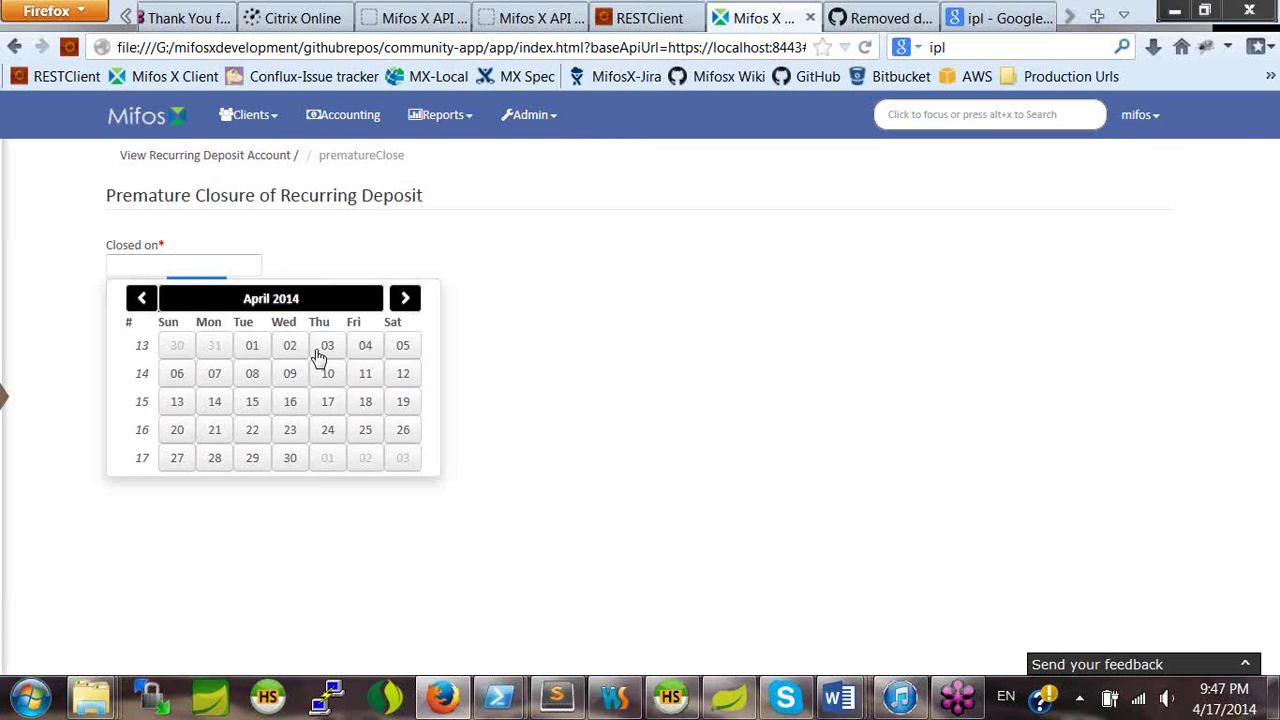
left_click(318, 352)
left_click(200, 290)
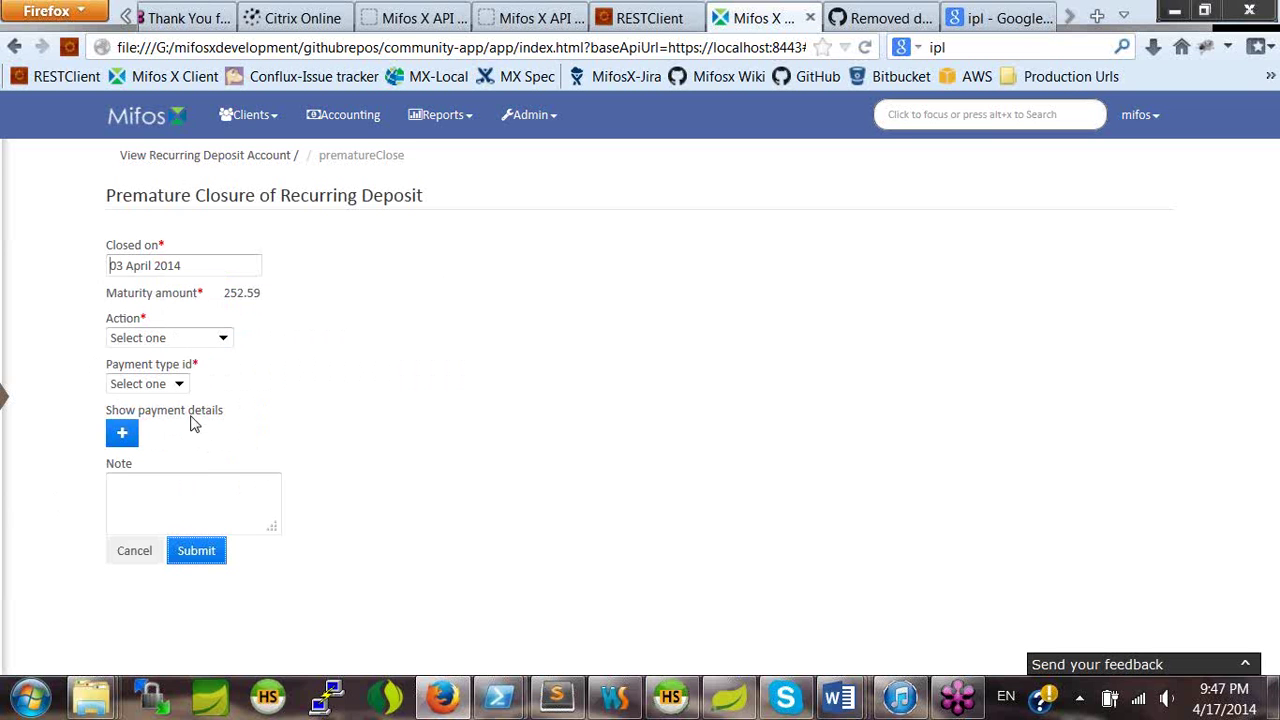
left_click_drag(222, 293, 267, 306)
left_click(267, 305)
left_click_drag(228, 294, 263, 292)
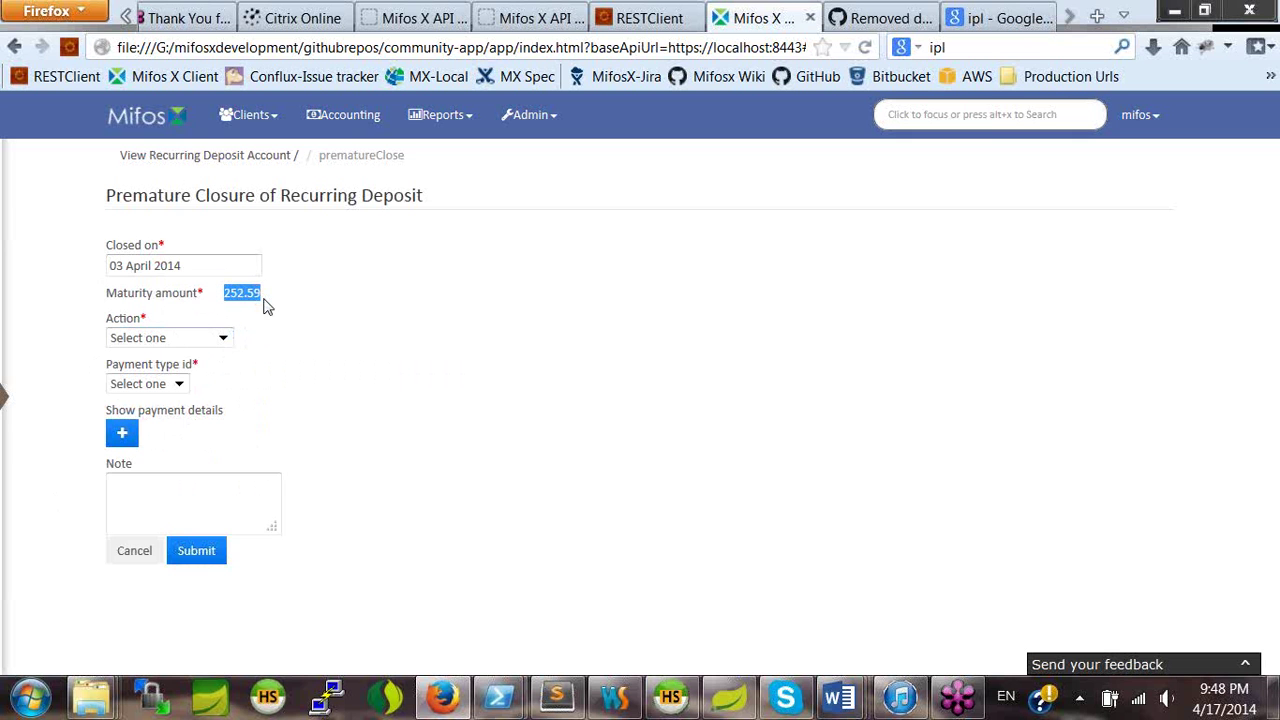
left_click(268, 306)
Complete the premature closure by transferring the funds to the client's savings account with the description "from recurring deposit".
left_click(226, 340)
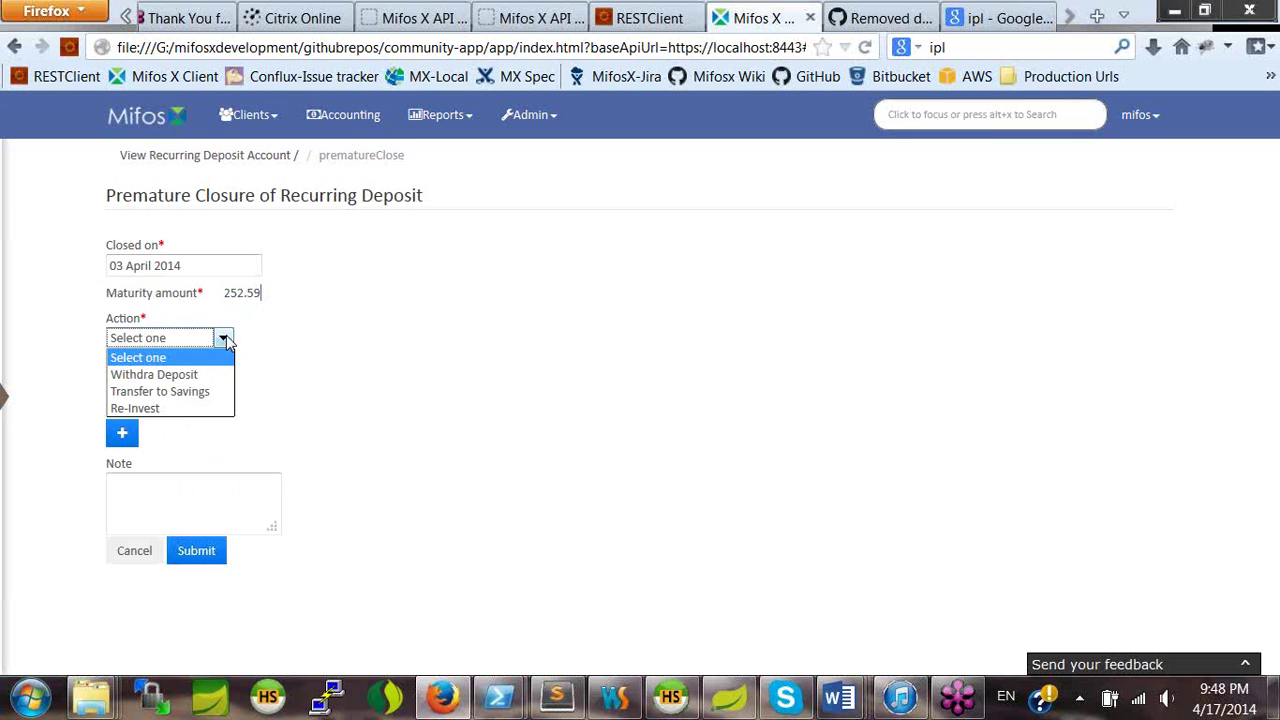
left_click(198, 394)
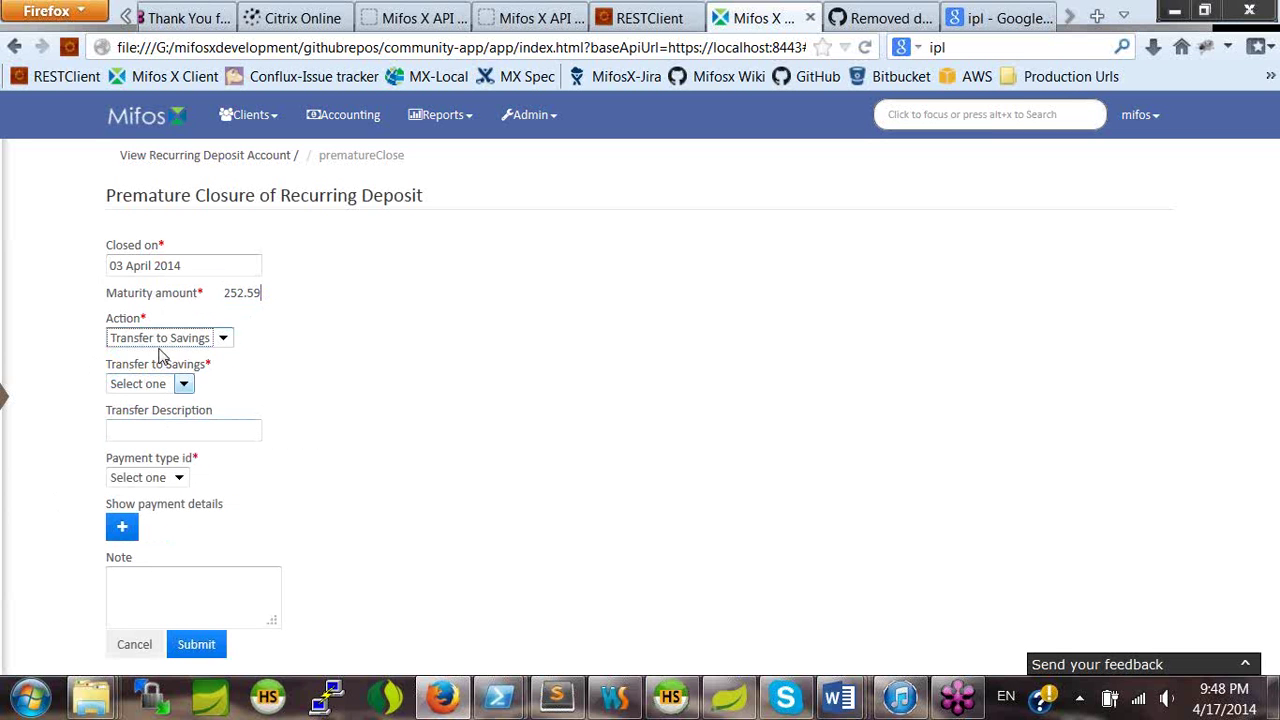
left_click(184, 386)
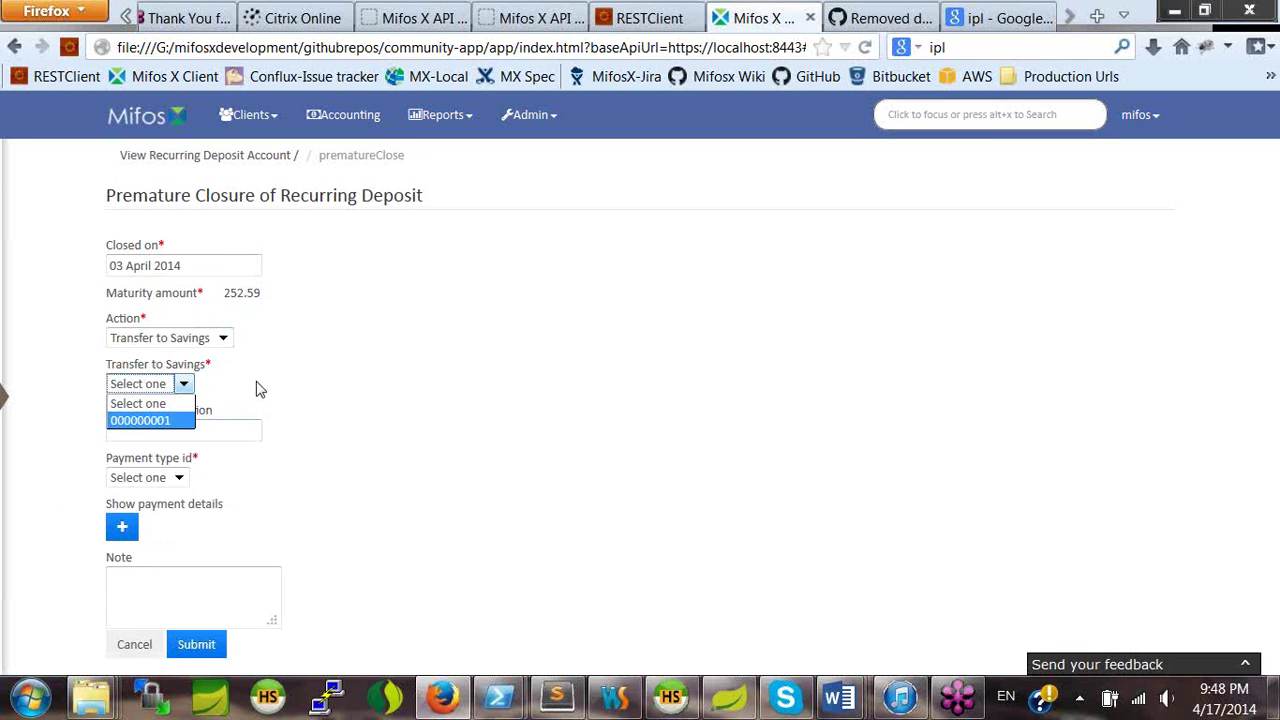
left_click(187, 385)
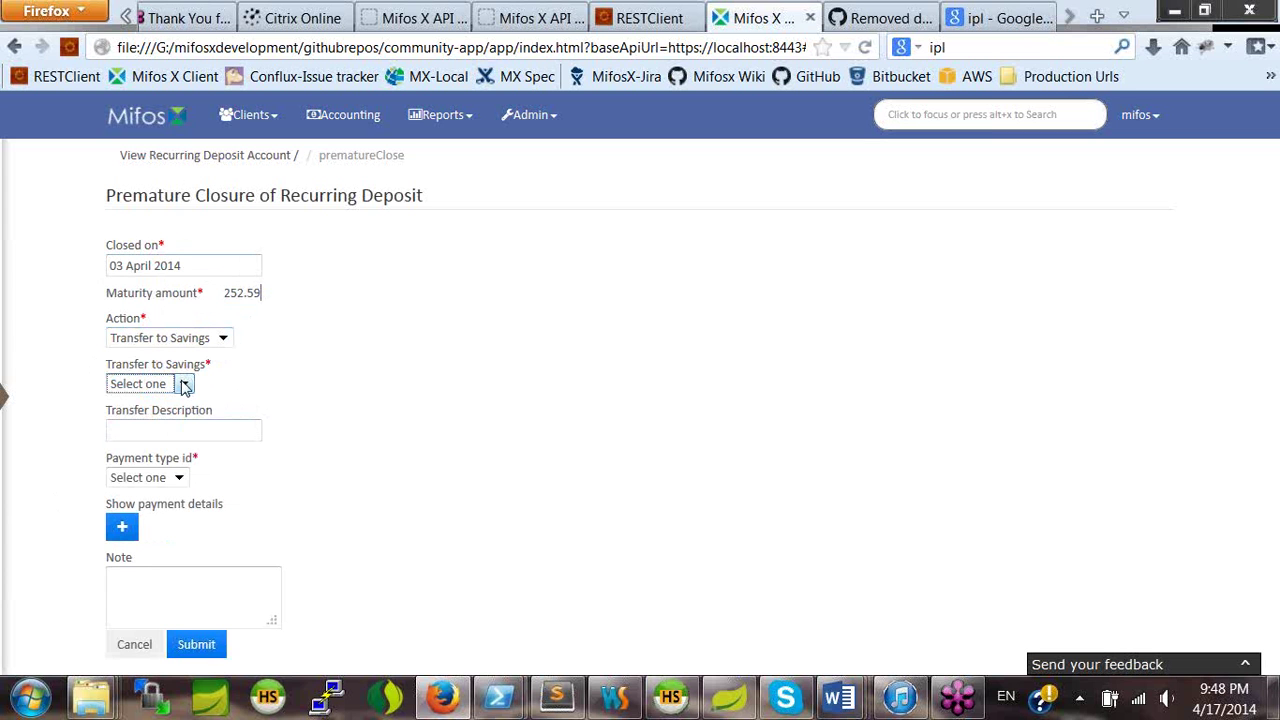
left_click(184, 384)
left_click(165, 422)
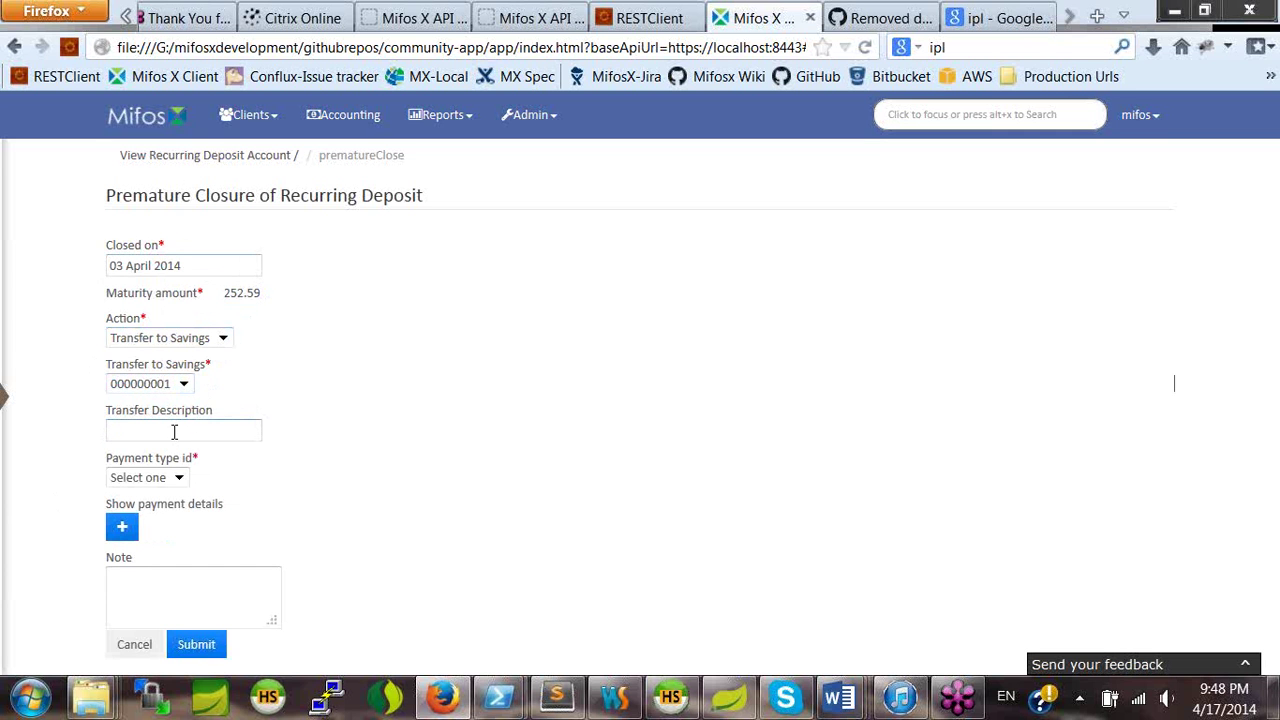
left_click(174, 431)
type("from recurring deposit")
left_click(196, 646)
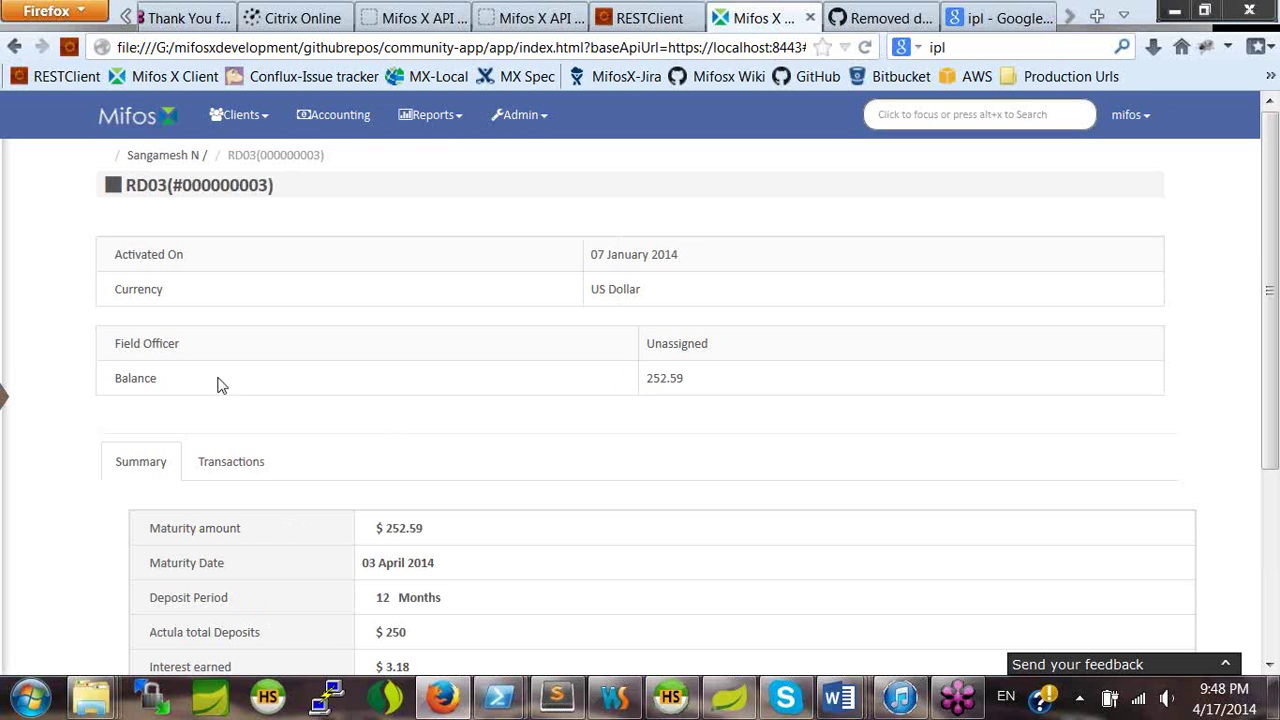
Open the 03 April 2014 withdrawal from the closed account's transactions and check the source and destination accounts of the transfer.
left_click(256, 466)
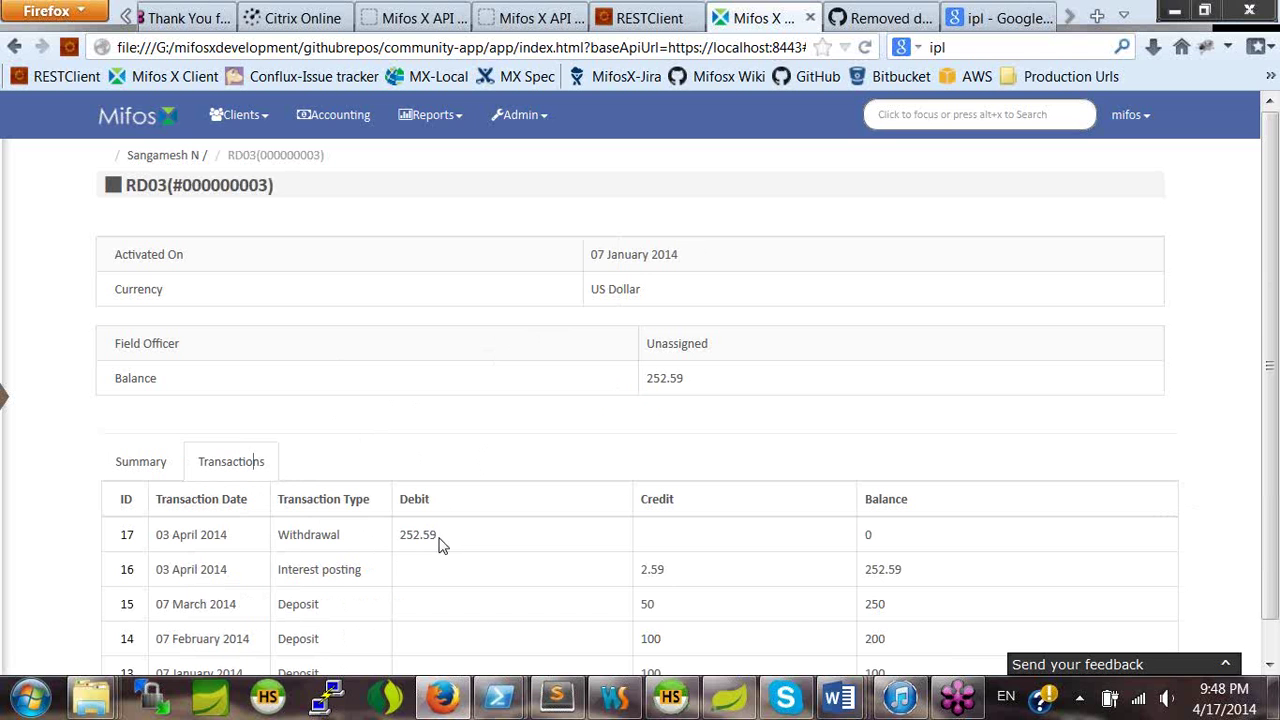
left_click(125, 538)
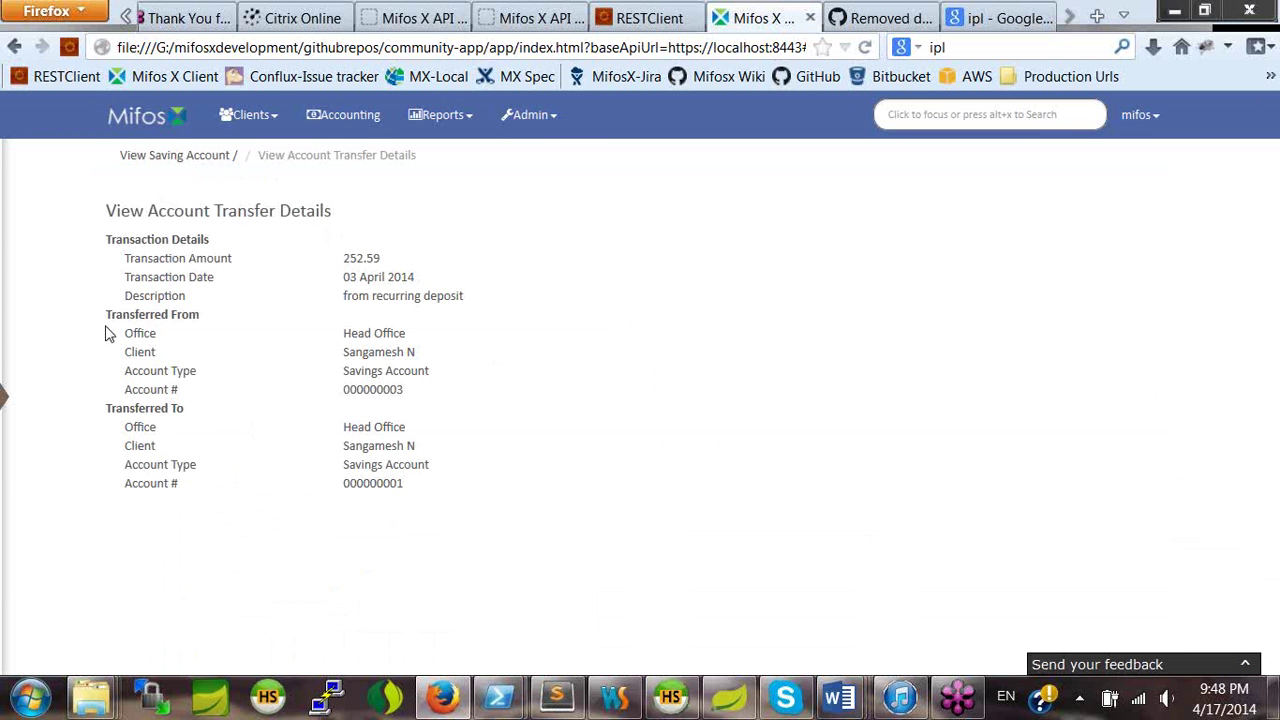
double_click(352, 392)
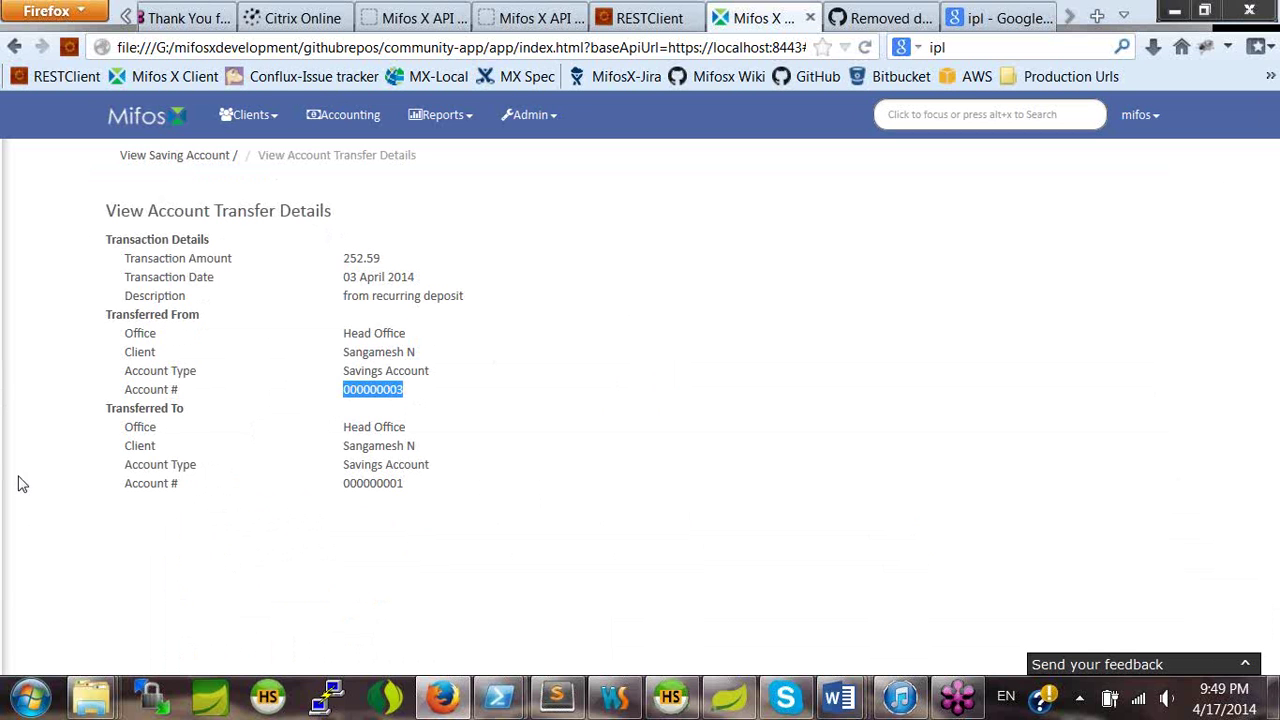
left_click(379, 487)
double_click(379, 487)
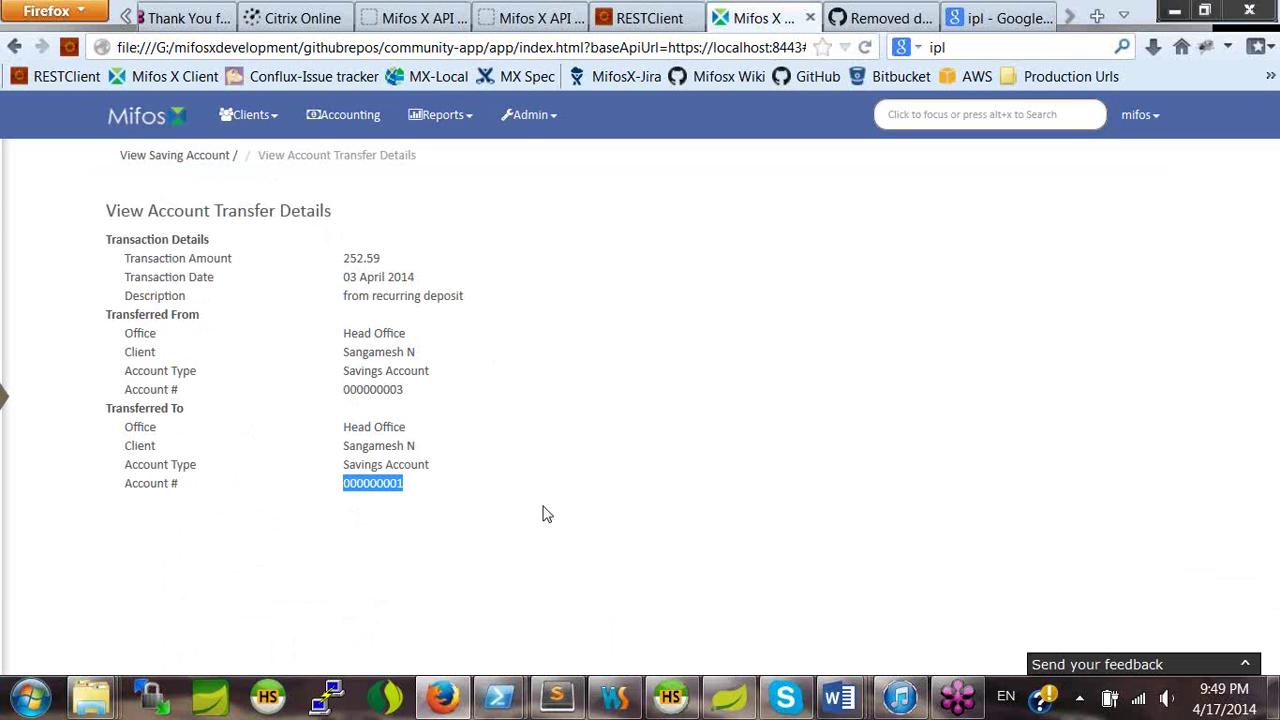
Go back through the recurring deposit account to the client's overview page.
left_click(172, 158)
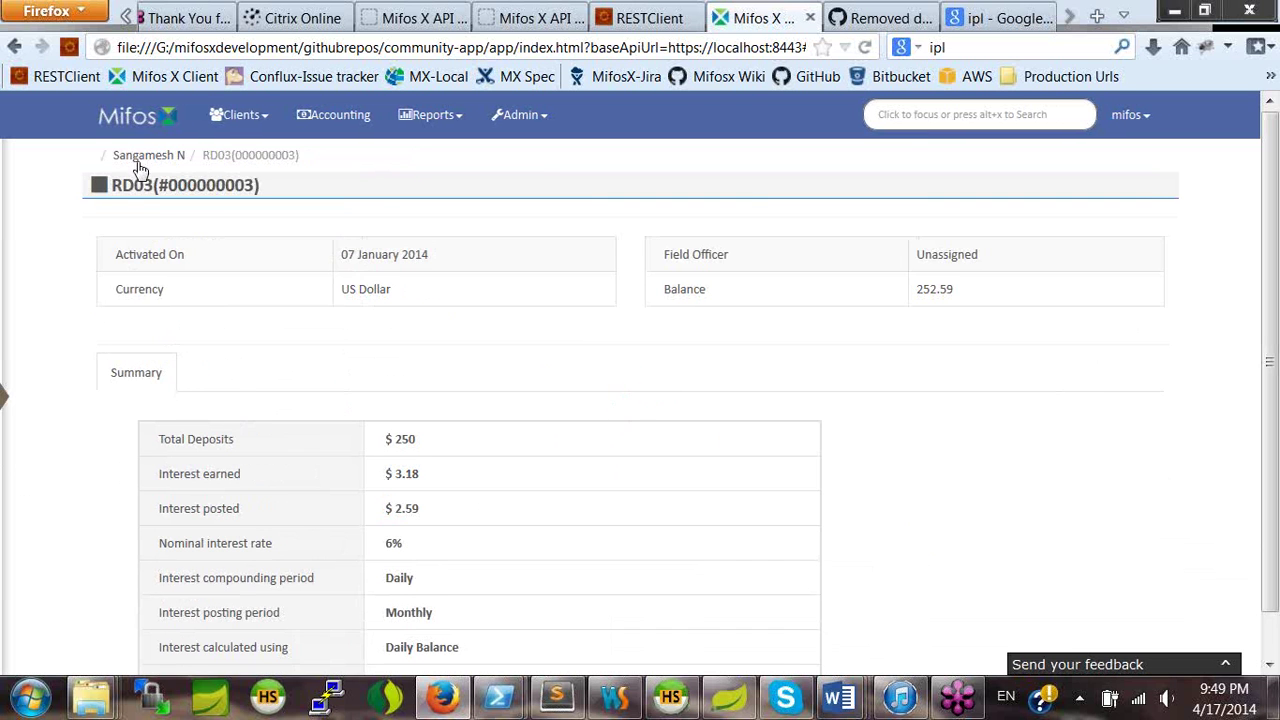
left_click(177, 165)
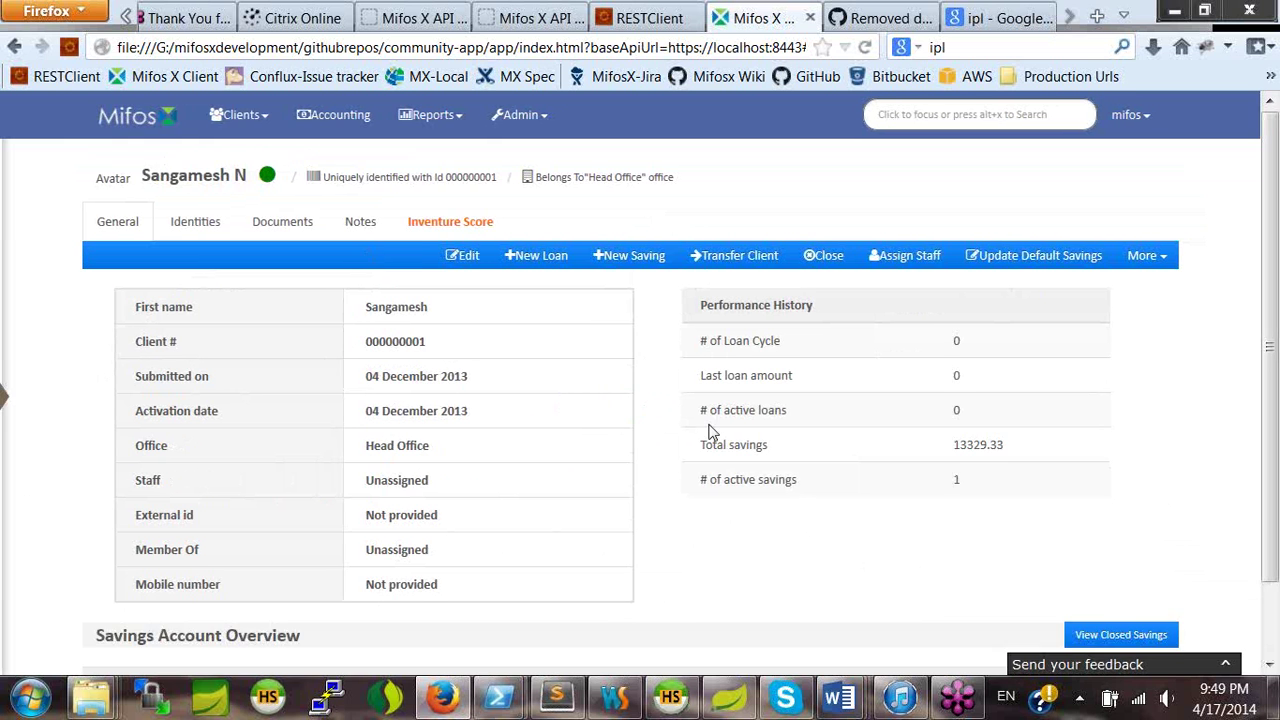
Open the client's active savings account from the savings overview and show its transactions.
scroll(795, 470, "down", 2)
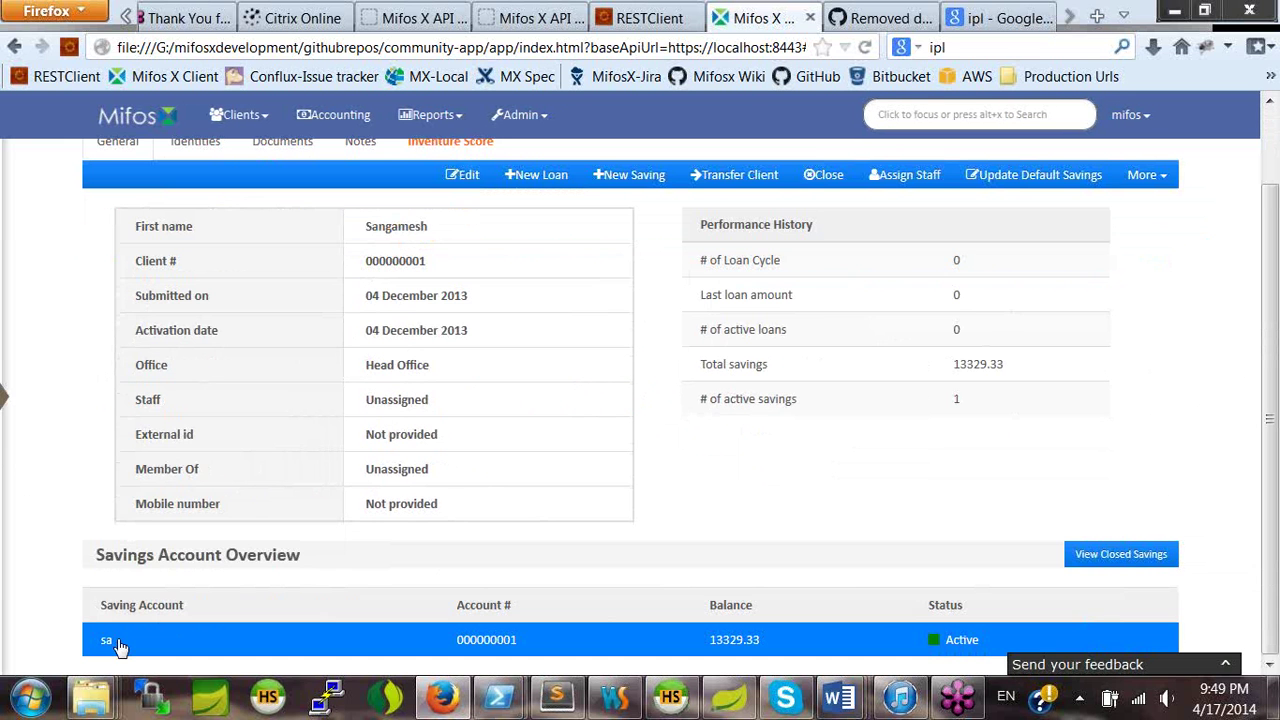
left_click(163, 632)
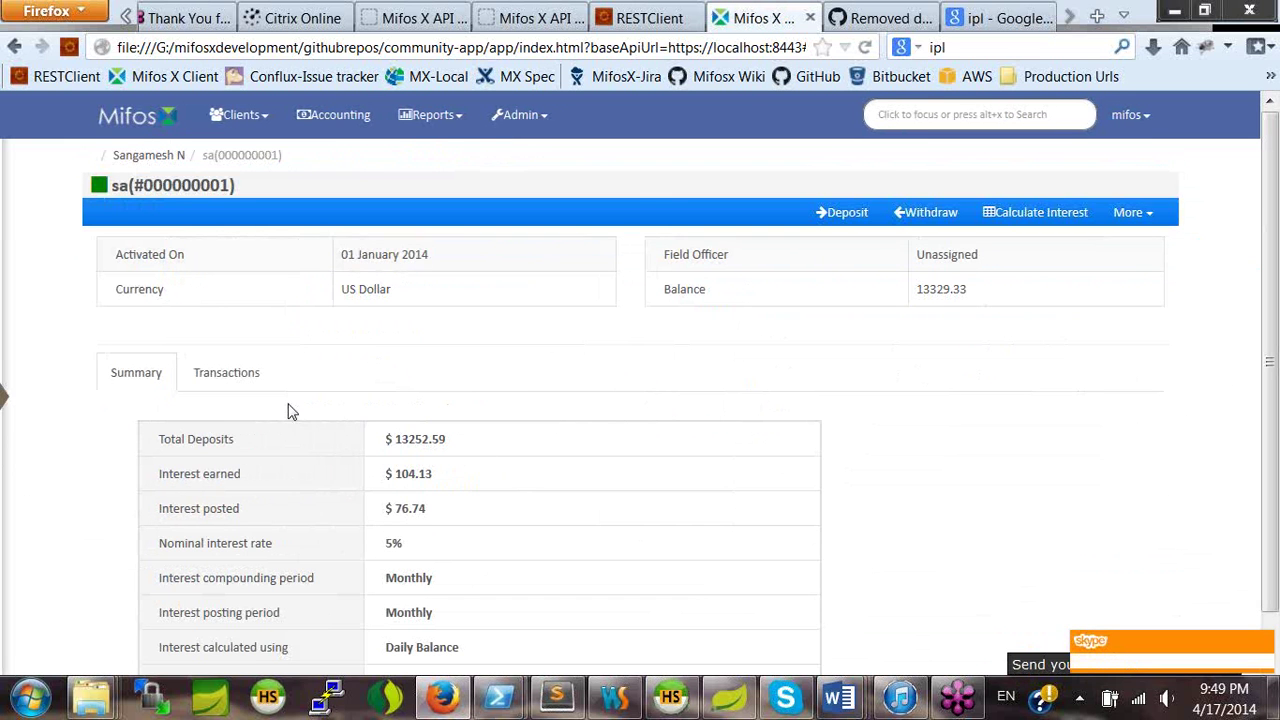
left_click(249, 372)
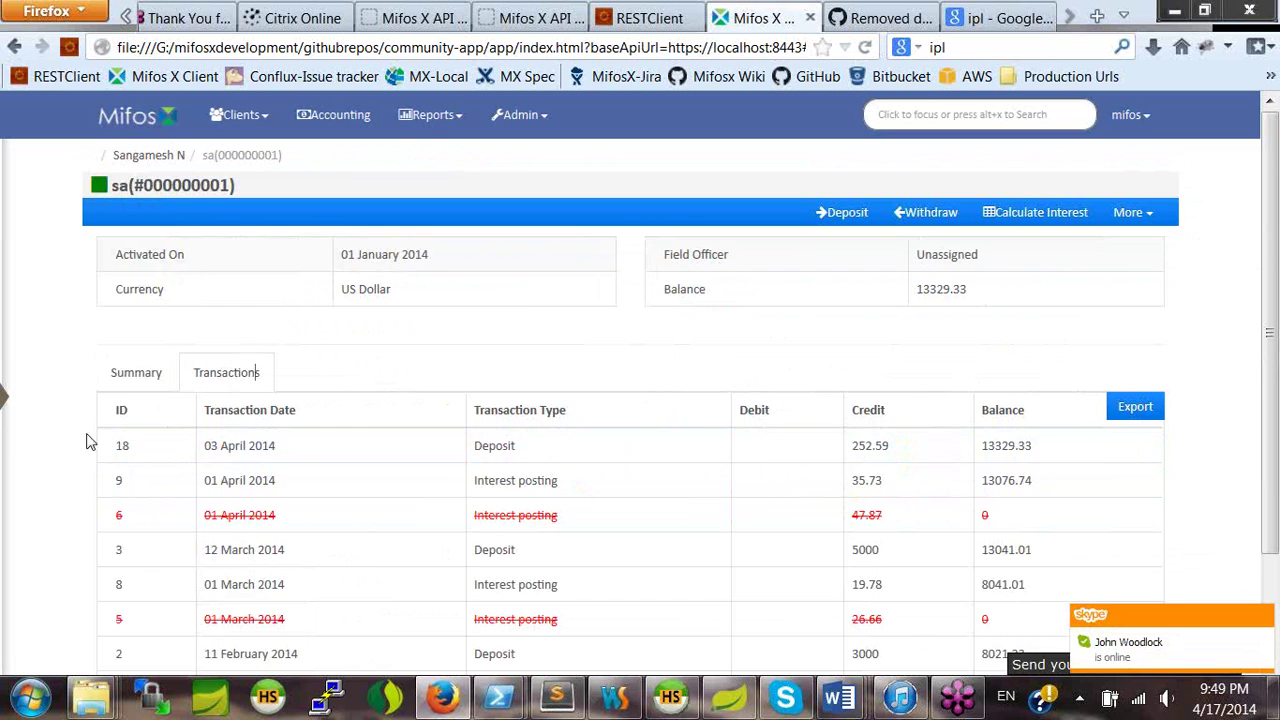
Open the 03 April 2014 deposit and check the type and number of the account the transfer came from.
left_click(120, 448)
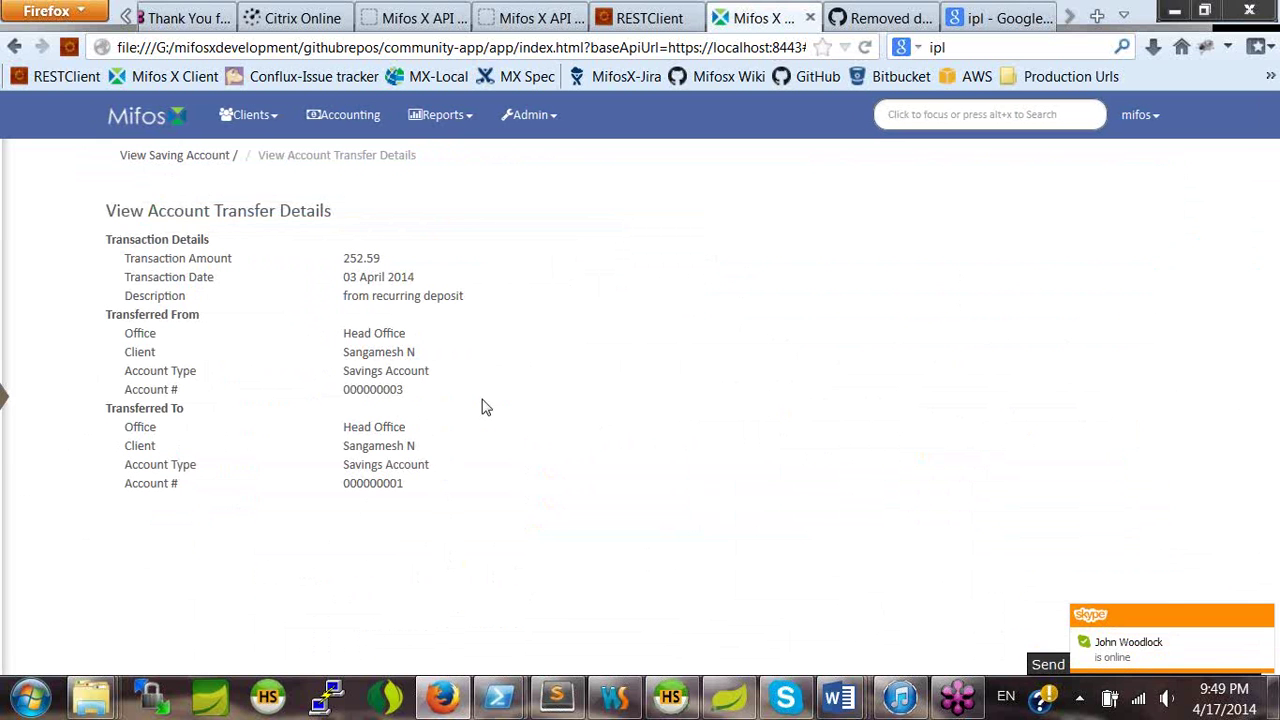
left_click_drag(344, 390, 415, 393)
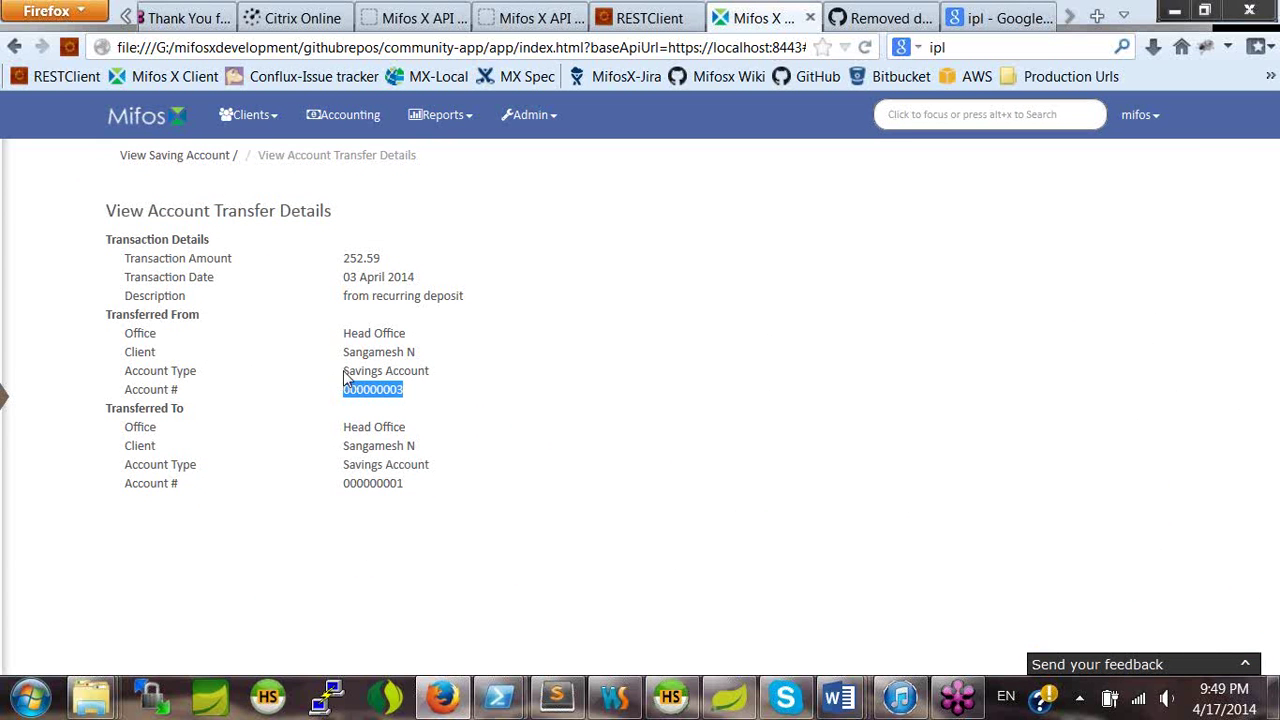
left_click_drag(343, 371, 433, 387)
left_click(366, 371)
left_click_drag(346, 374, 428, 374)
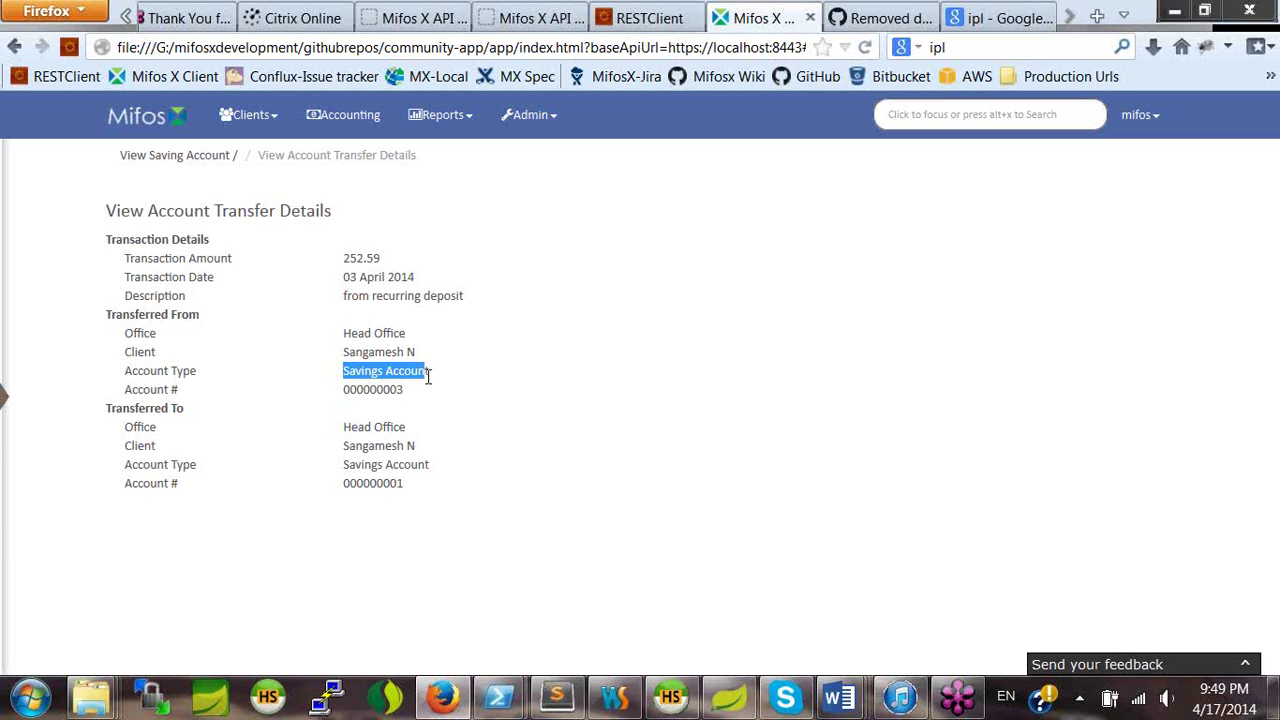
left_click(435, 383)
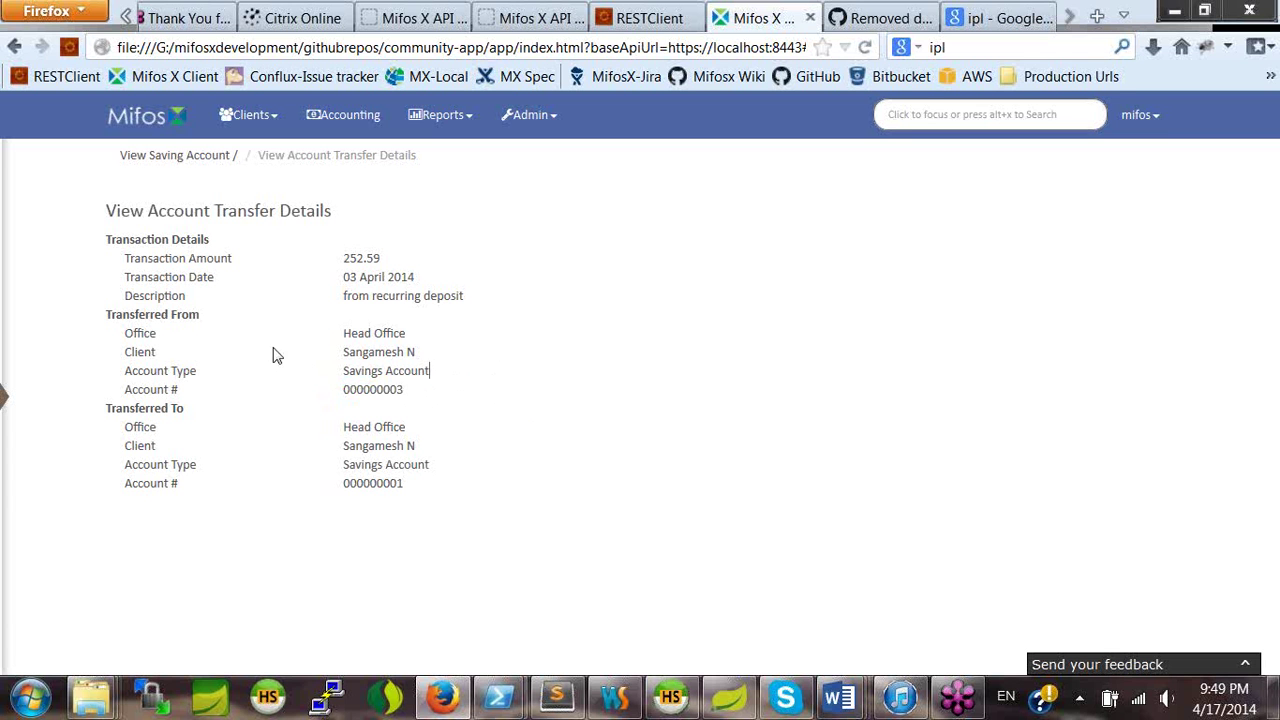
Return to the recurring deposit account RD03 and examine its summary, highlighting the total deposits amount.
left_click(181, 163)
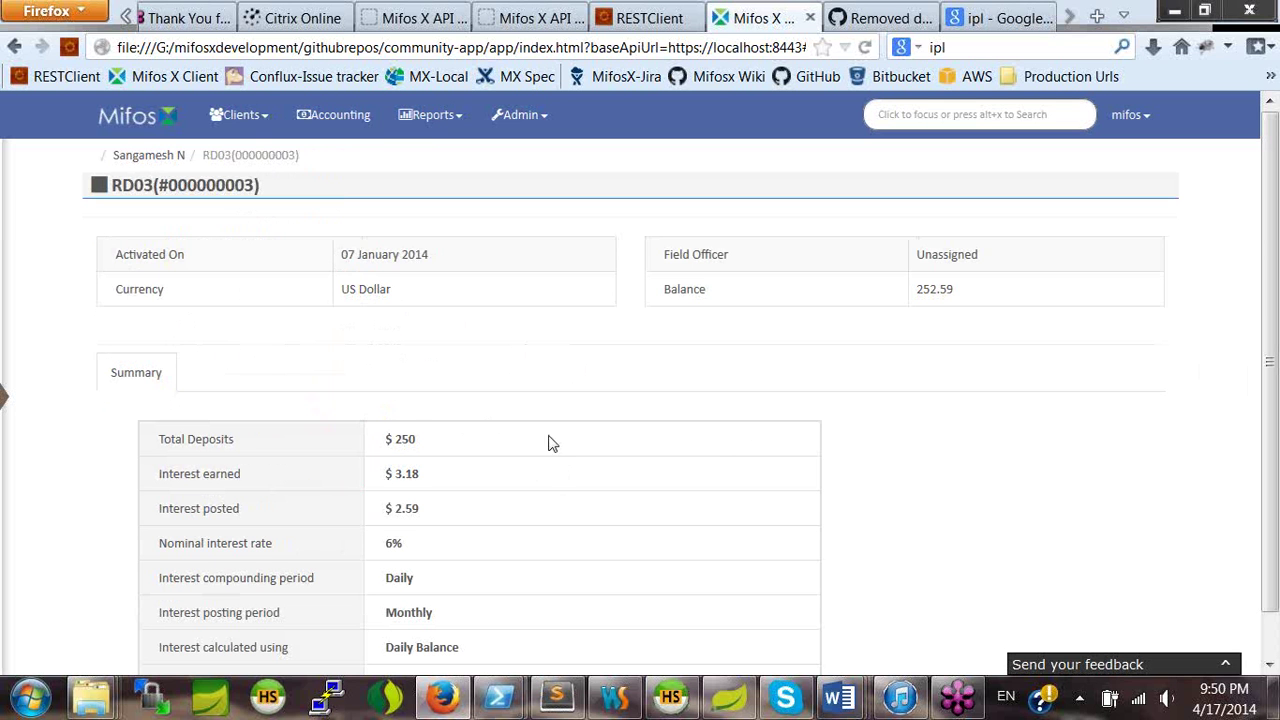
scroll(566, 440, "down", 1)
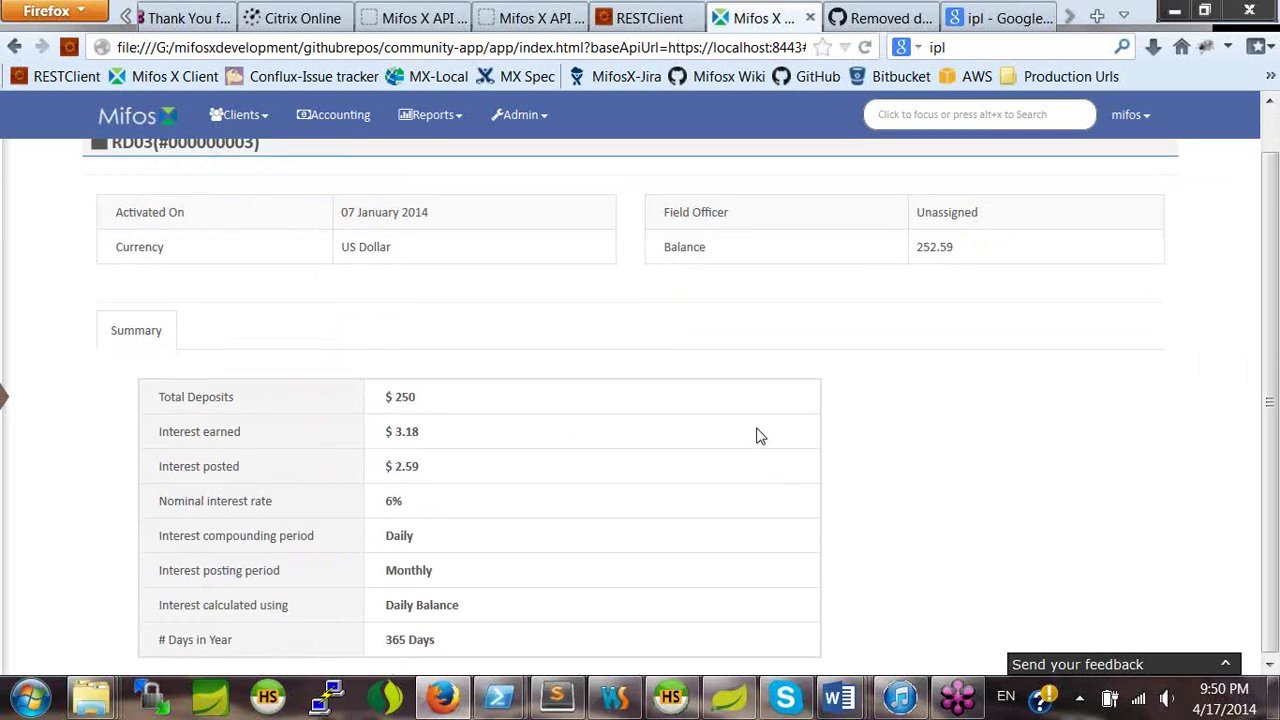
scroll(740, 430, "up", 1)
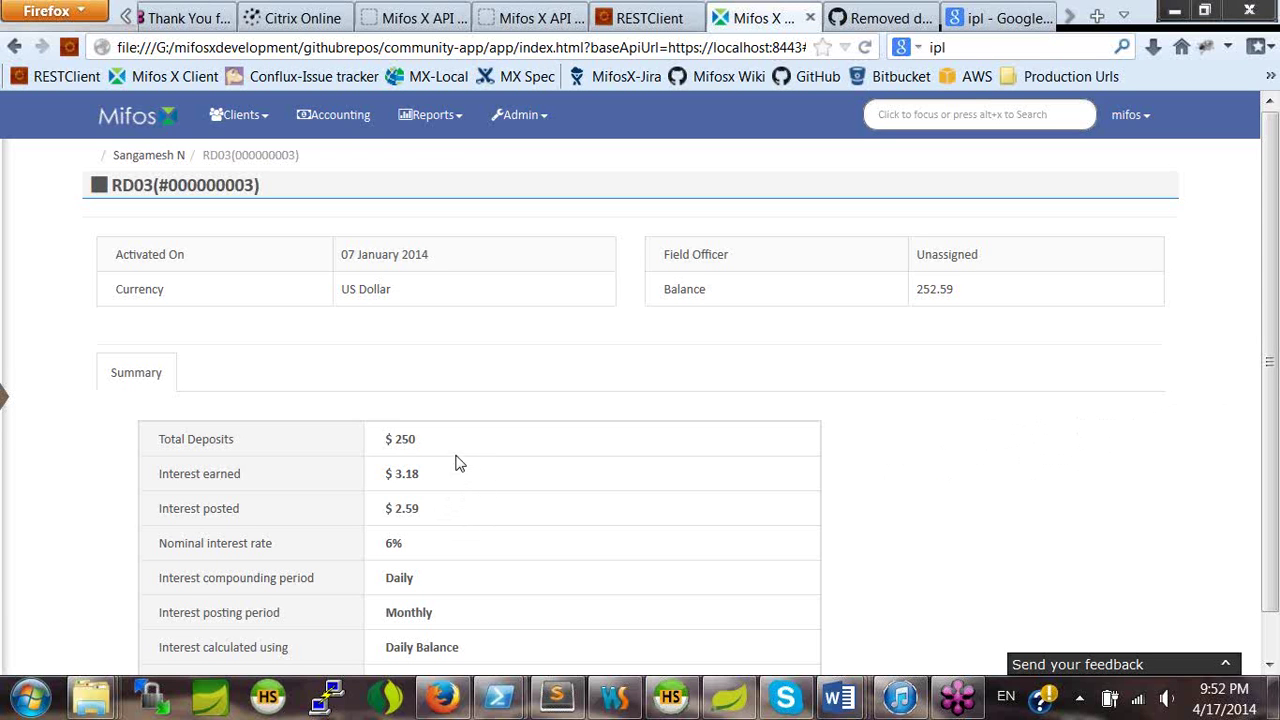
double_click(408, 439)
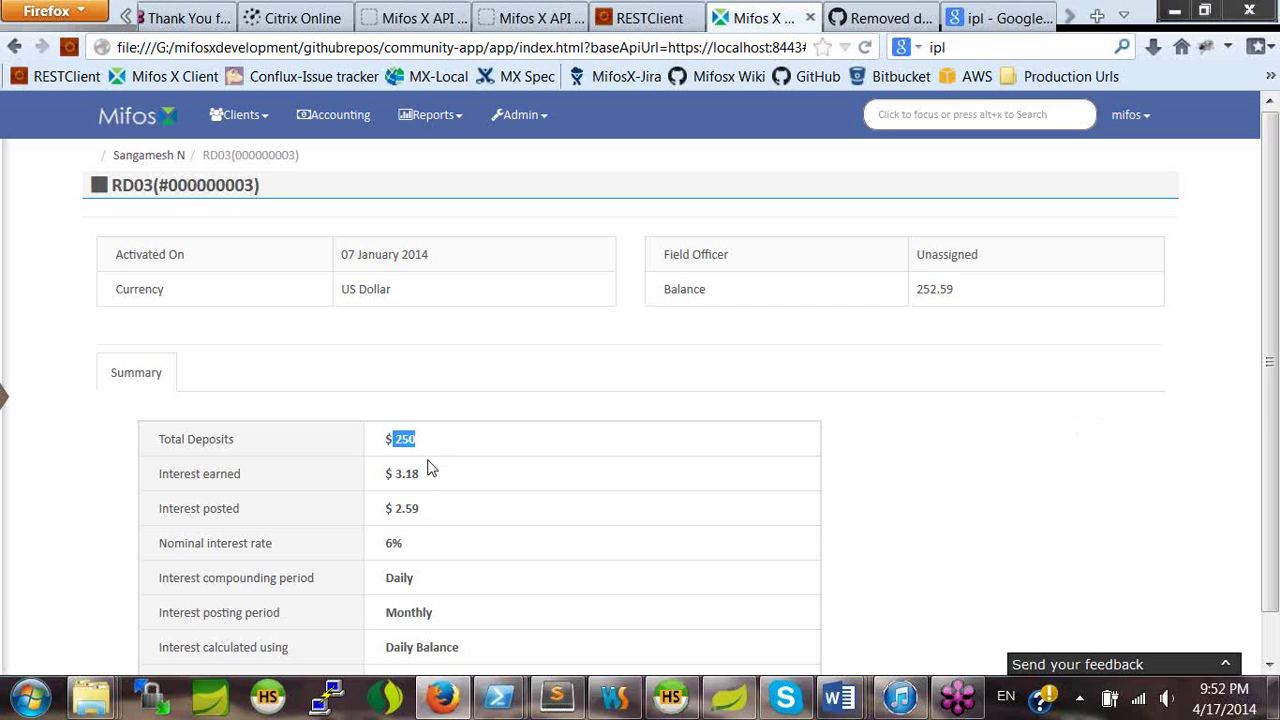
left_click(421, 450)
double_click(397, 438)
key("alt+Tab")
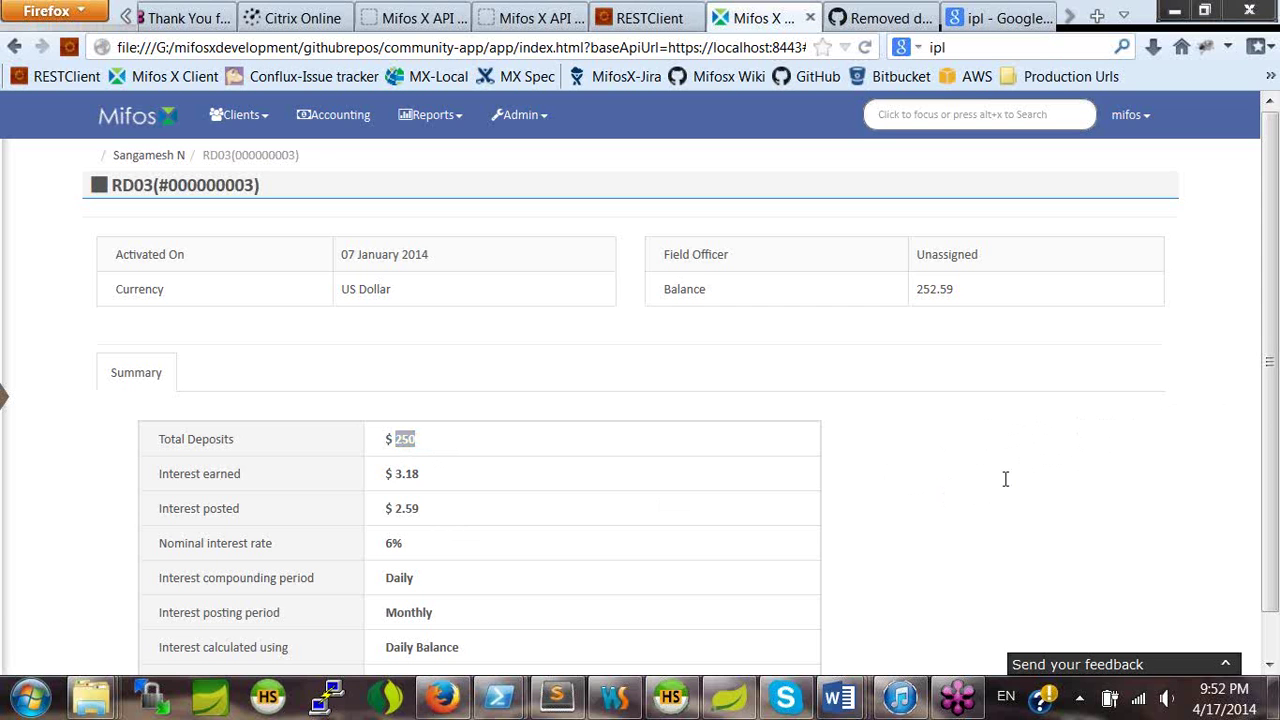